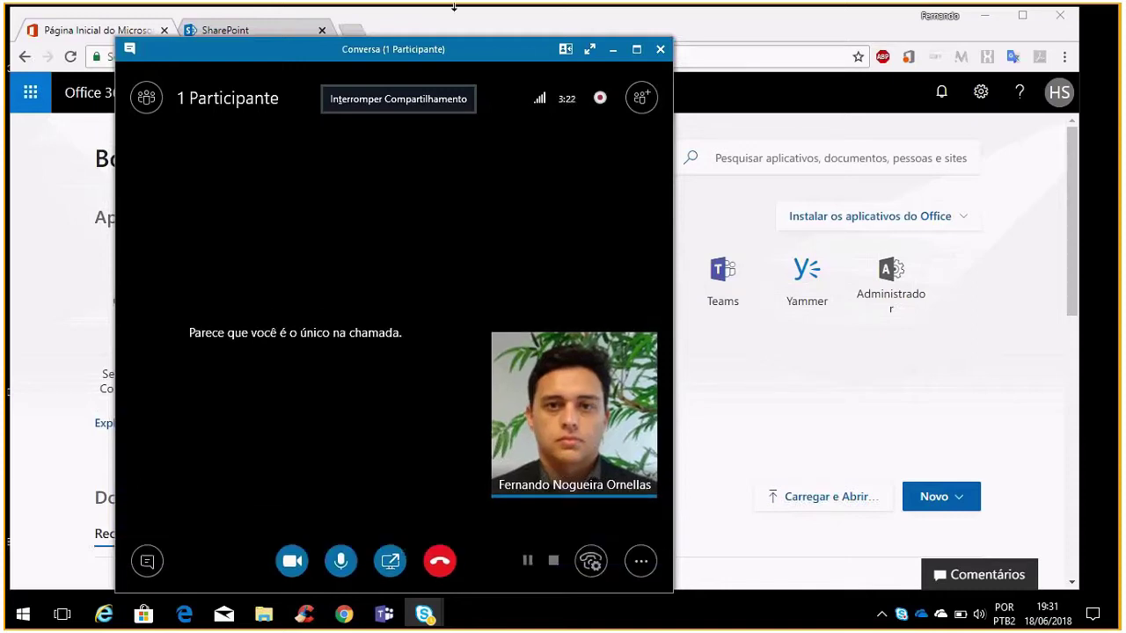
Minimize the Skype for Business call window so the Office 365 app list shows
{"action": "left_click", "coordinate": [611, 50]}
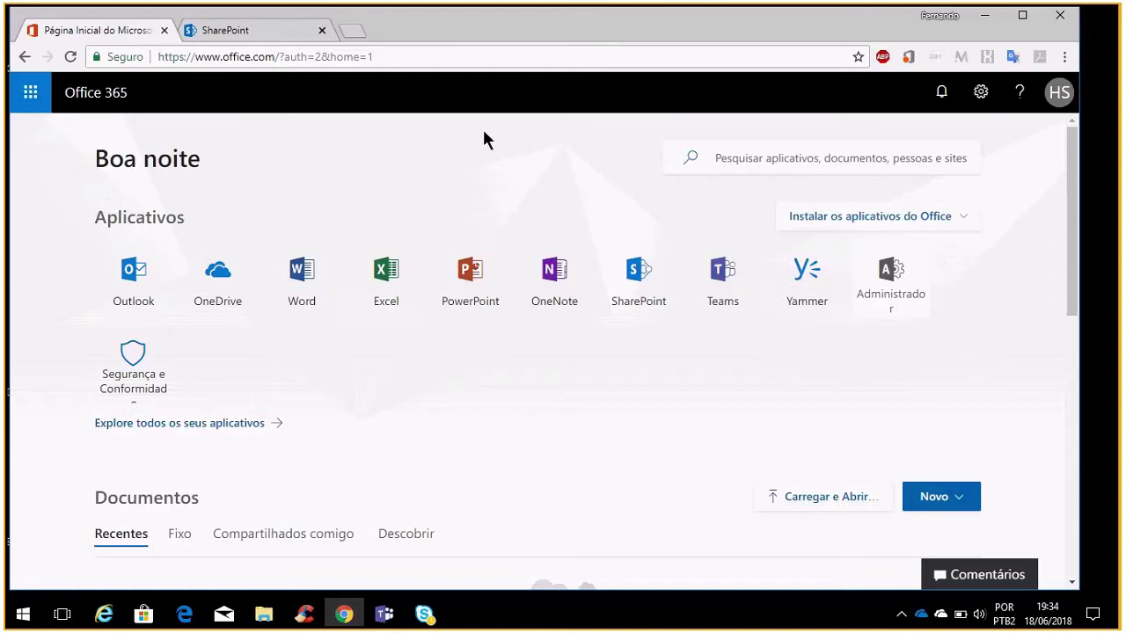
{"action": "left_click", "coordinate": [479, 563]}
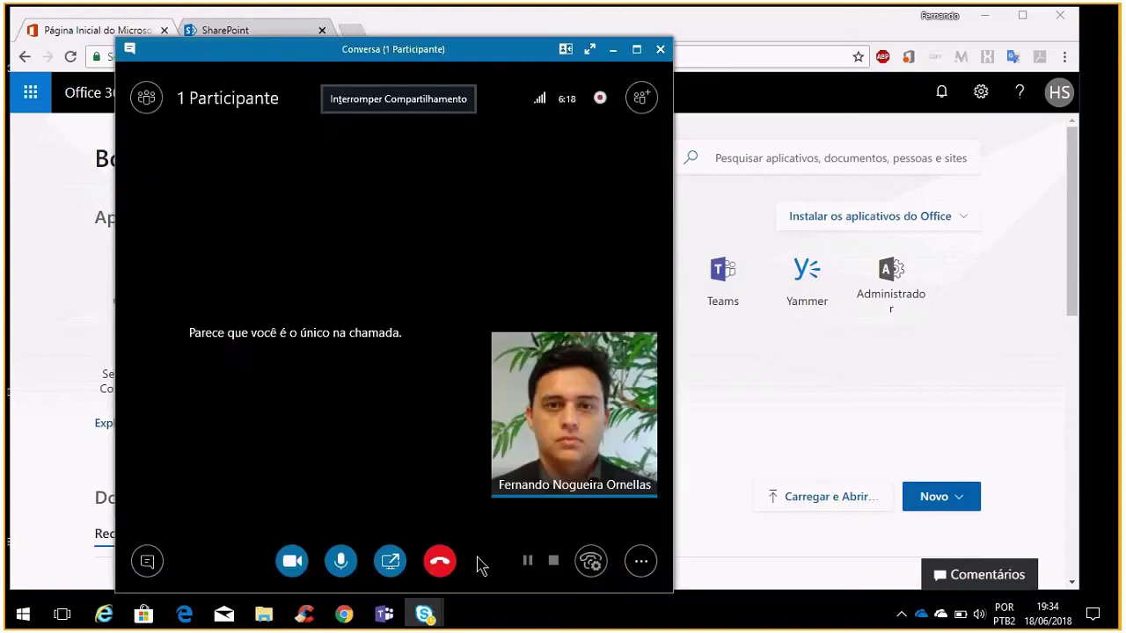
{"action": "left_click", "coordinate": [613, 50]}
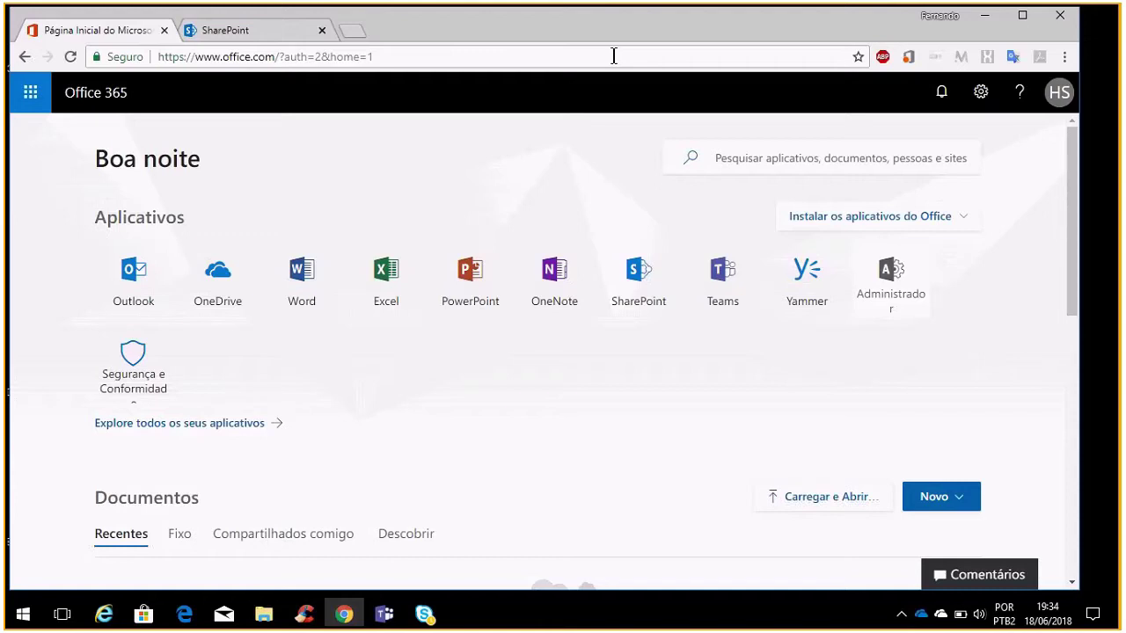
{"action": "left_click", "coordinate": [634, 278]}
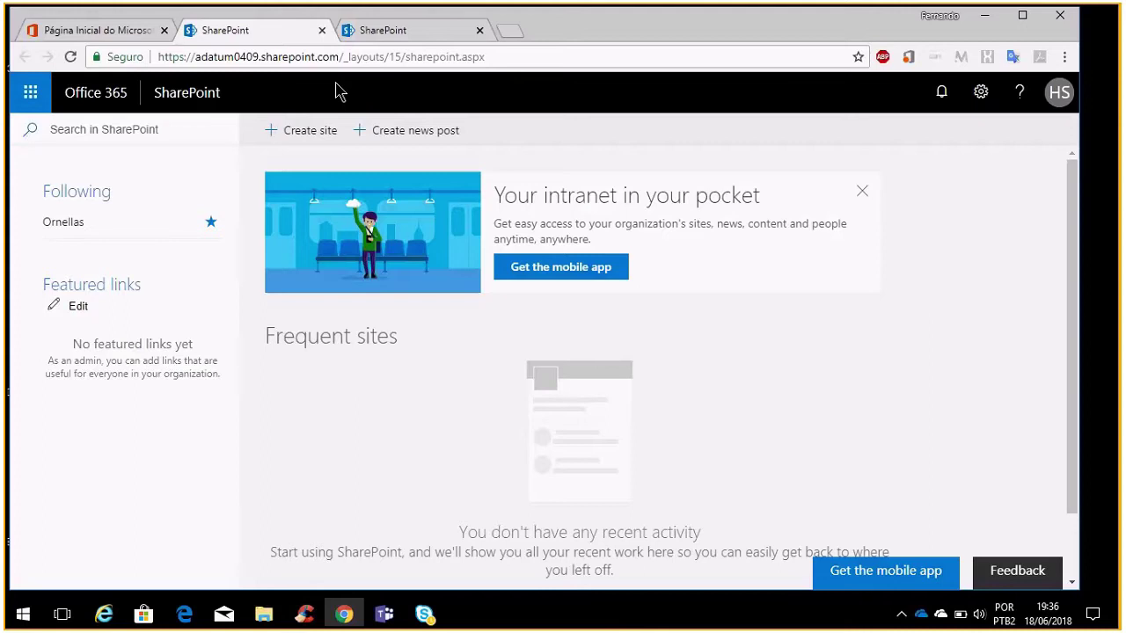
Switch back to the Office 365 home page tab
{"action": "left_click", "coordinate": [120, 28]}
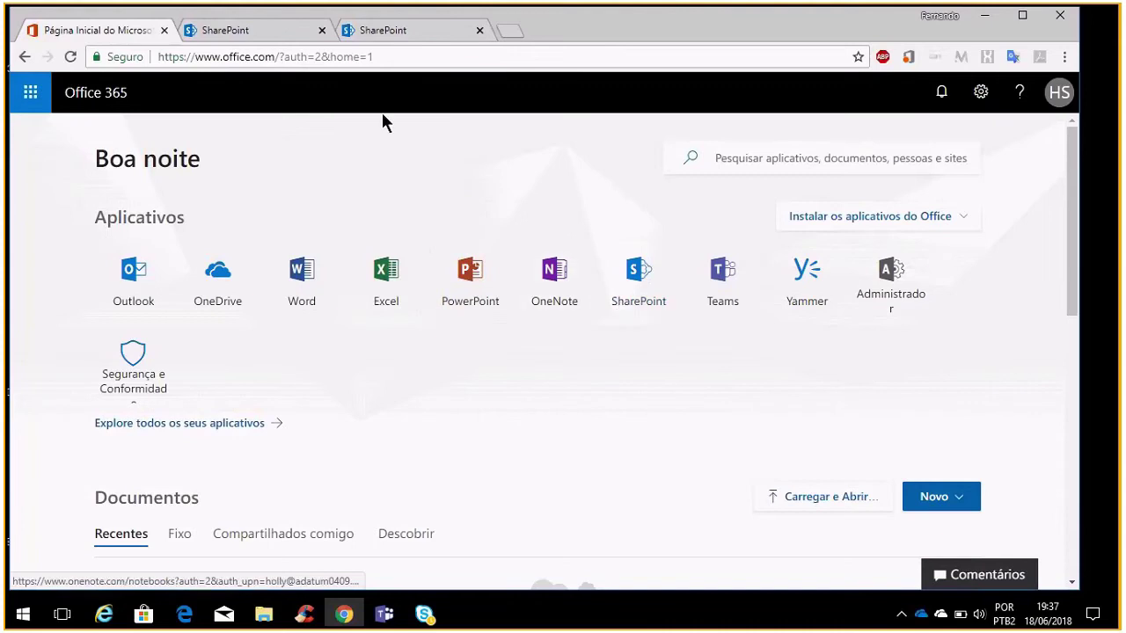
Go back to the SharePoint start page and start creating a new site
{"action": "left_click", "coordinate": [265, 34]}
{"action": "scroll", "coordinate": [526, 304], "scroll_direction": "down", "scroll_amount": 1}
{"action": "scroll", "coordinate": [520, 325], "scroll_direction": "up", "scroll_amount": 1}
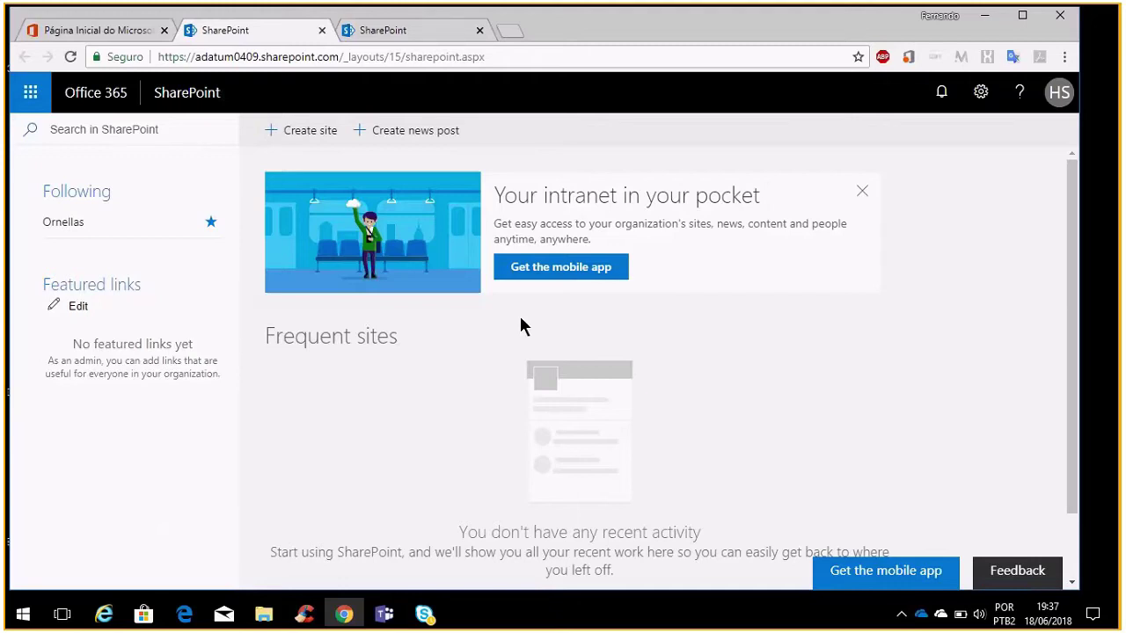
{"action": "left_click", "coordinate": [306, 137]}
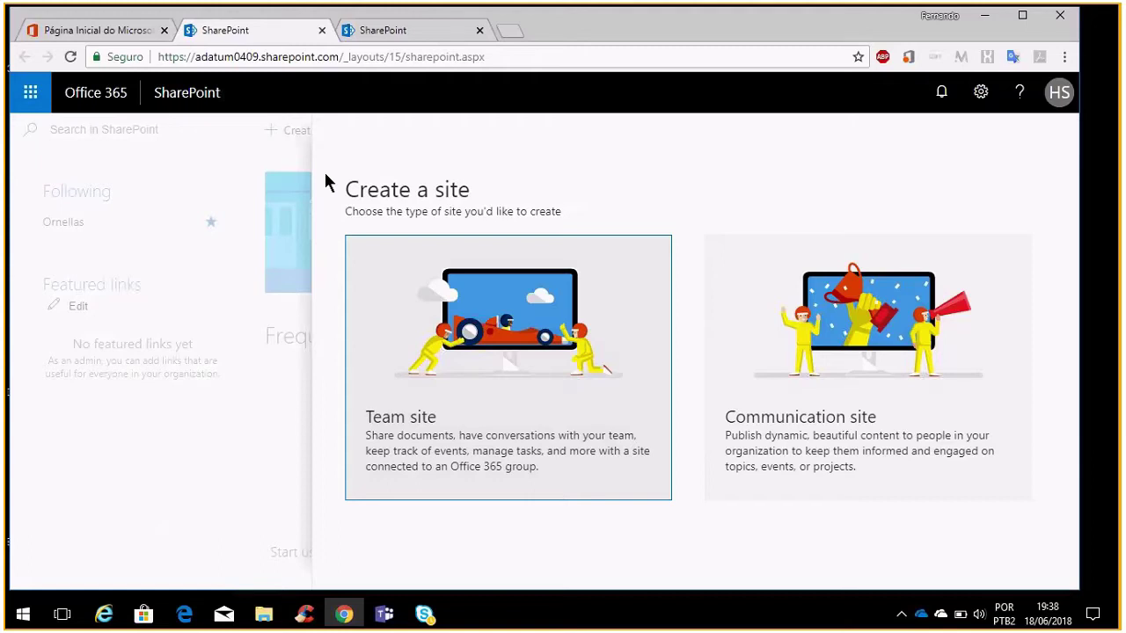
Choose Team site as the type of the new SharePoint site
{"action": "left_click", "coordinate": [511, 352]}
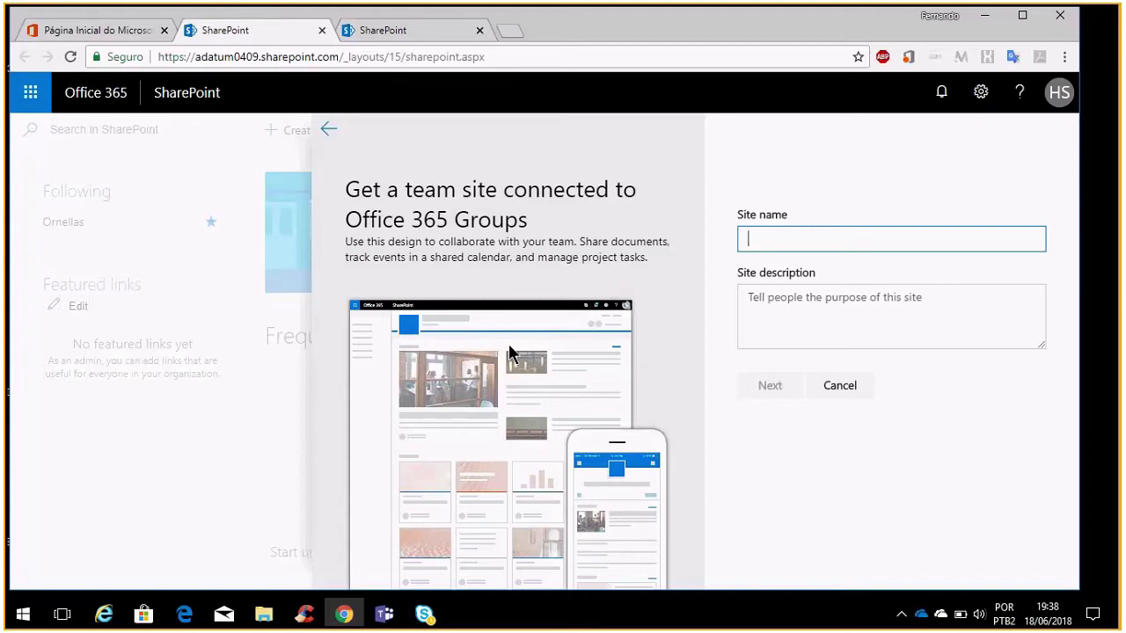
Name the new team site 'Nogueira', giving it the address /sites/Nogueira
{"action": "type", "text": "Nogueira"}
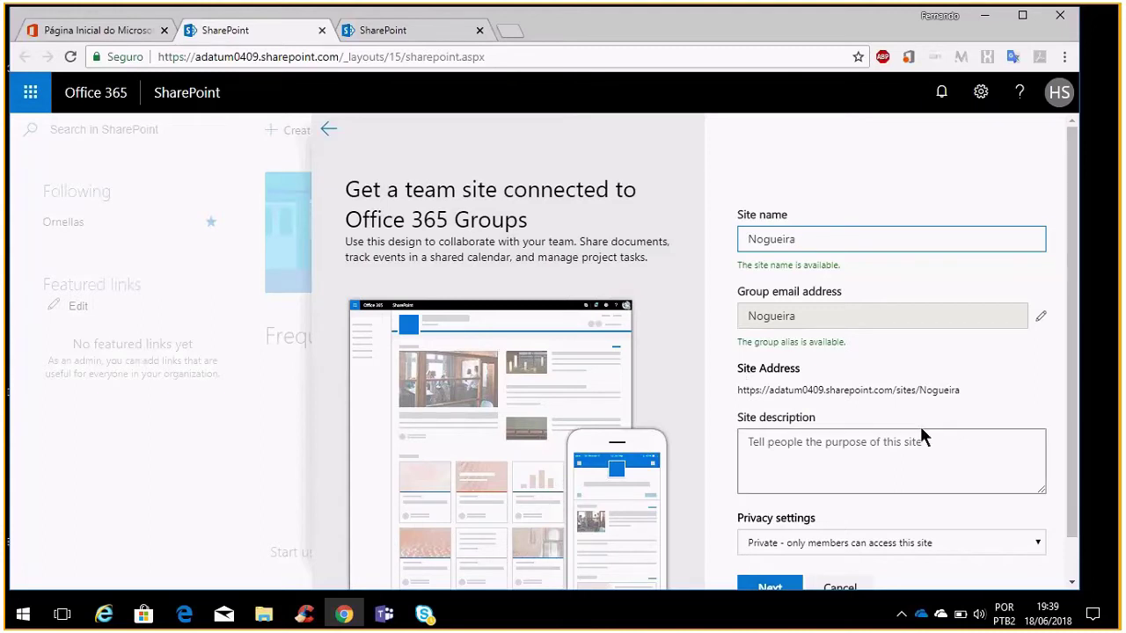
{"action": "scroll", "coordinate": [921, 446], "scroll_direction": "down", "scroll_amount": 1}
{"action": "scroll", "coordinate": [922, 446], "scroll_direction": "down", "scroll_amount": 1}
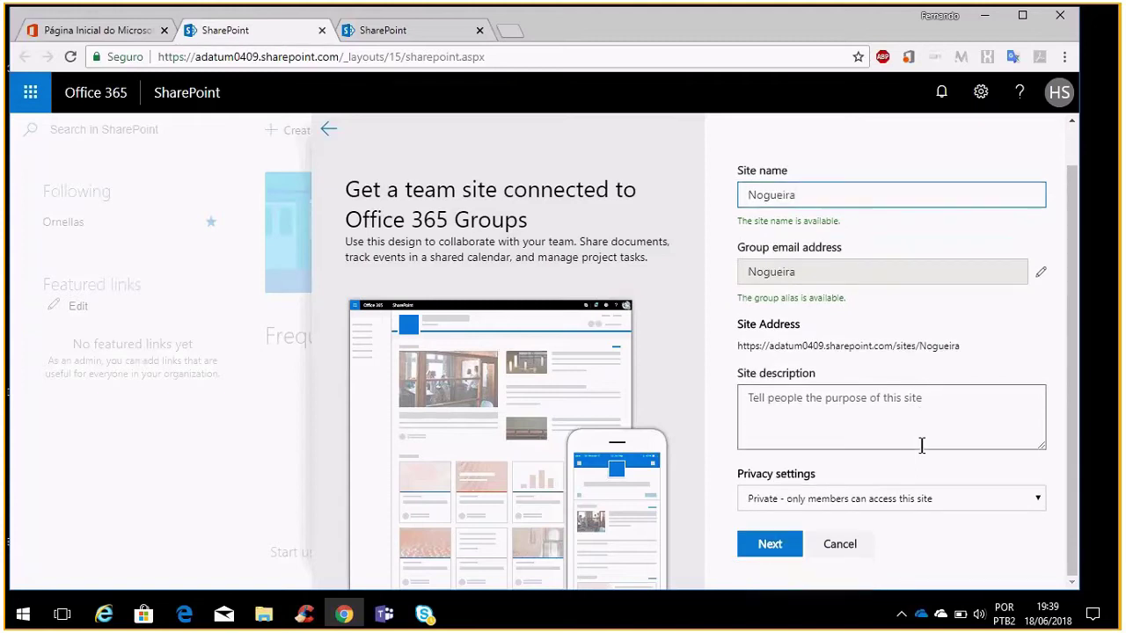
{"action": "left_click", "coordinate": [921, 446]}
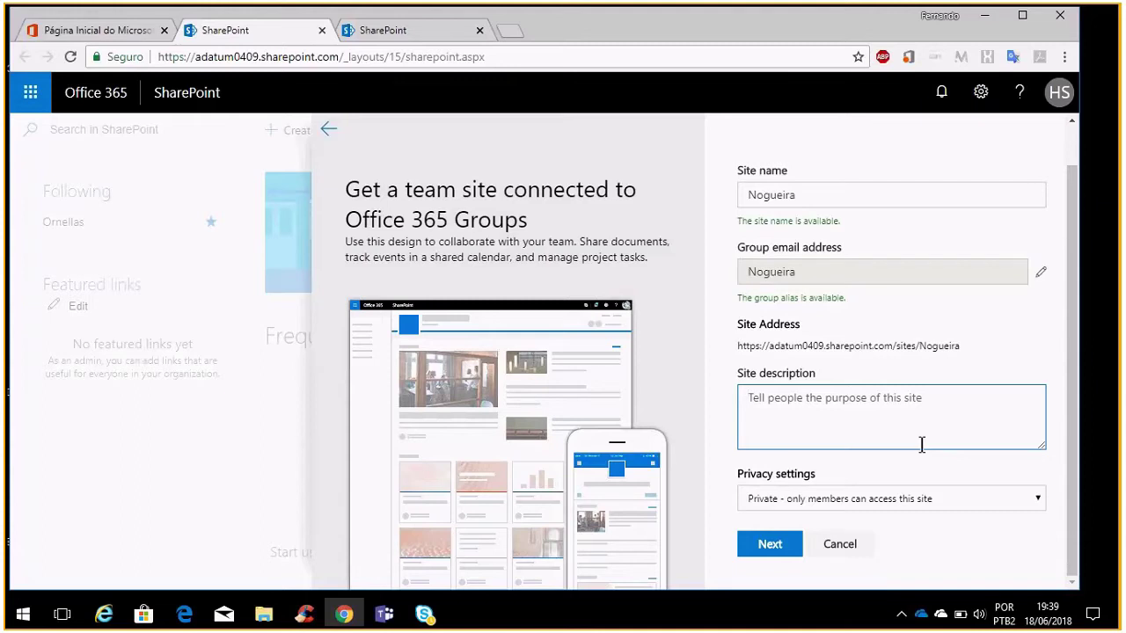
Enter the description 'Compartilhamento de arquivos, tarefas, projetos e muito mais!'
{"action": "type", "text": "Coma"}
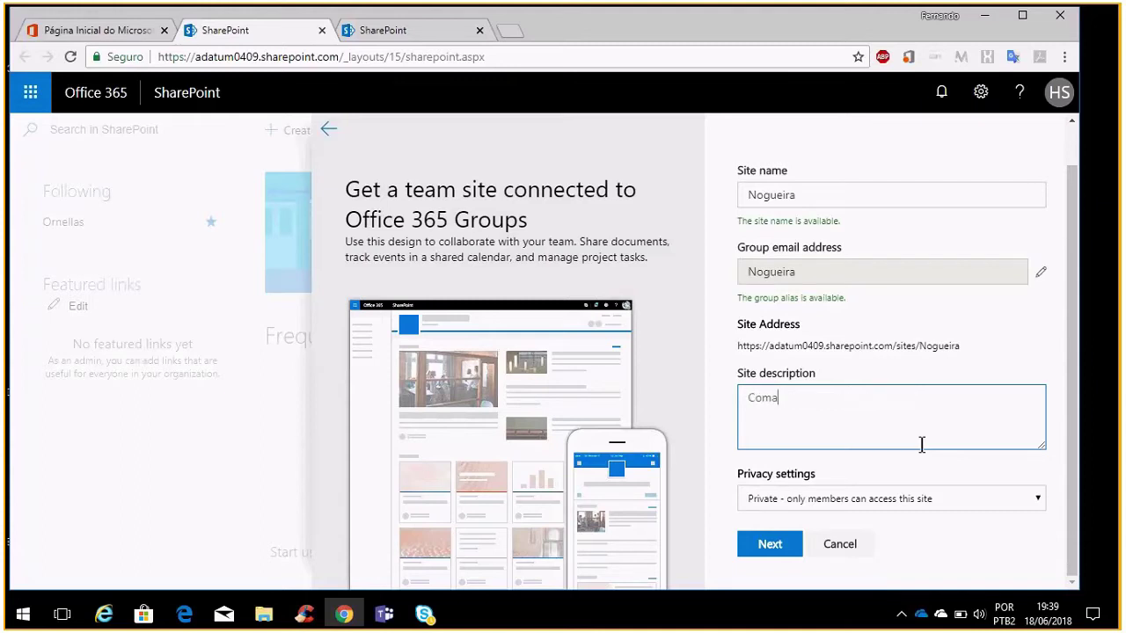
{"action": "key", "text": "BackSpace"}
{"action": "type", "text": "partilhamento de"}
{"action": "key", "text": "BackSpace"}
{"action": "key", "text": "BackSpace"}
{"action": "key", "text": "BackSpace"}
{"action": "key", "text": "BackSpace"}
{"action": "type", "text": "o de arquivos"}
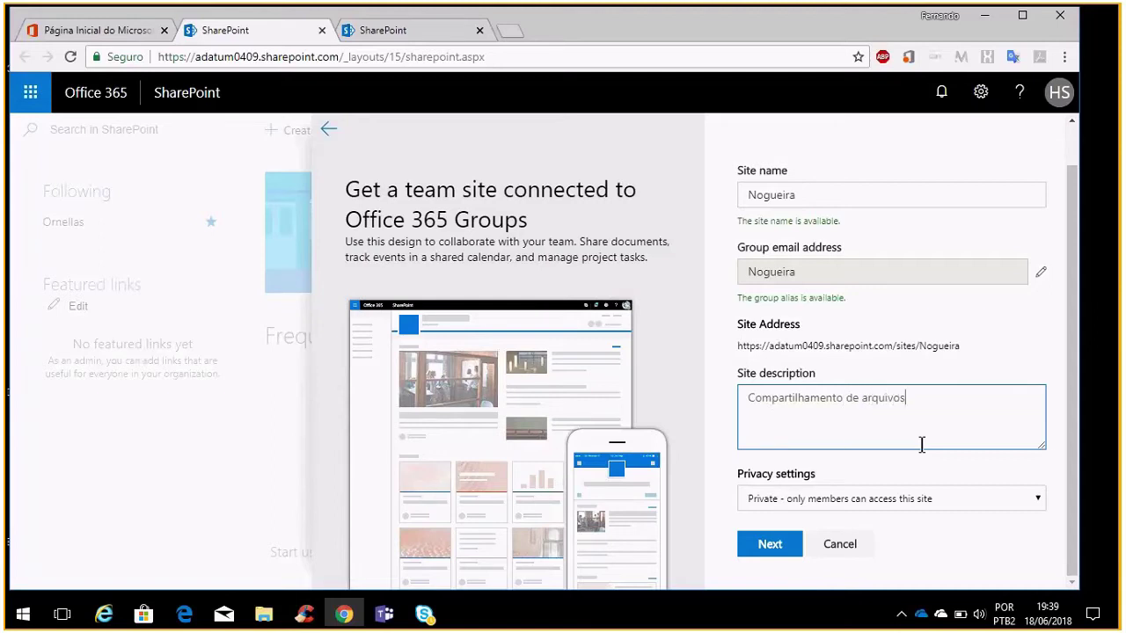
{"action": "type", "text": ", tarefas, projetos e muito ma"}
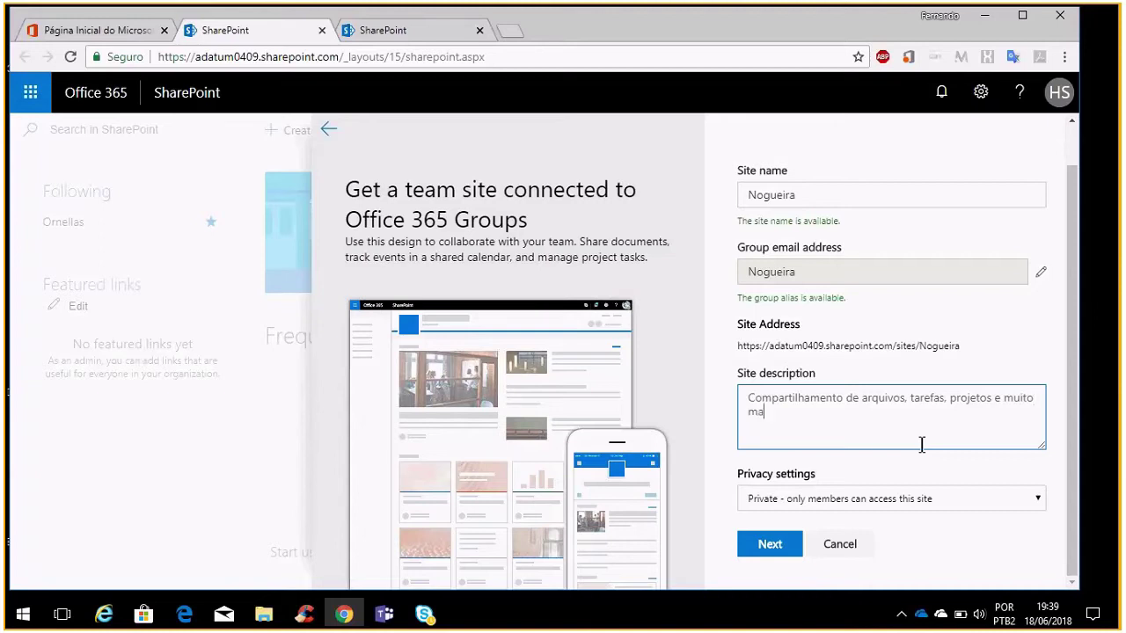
{"action": "type", "text": "is!"}
{"action": "mouse_move", "coordinate": [739, 10]}
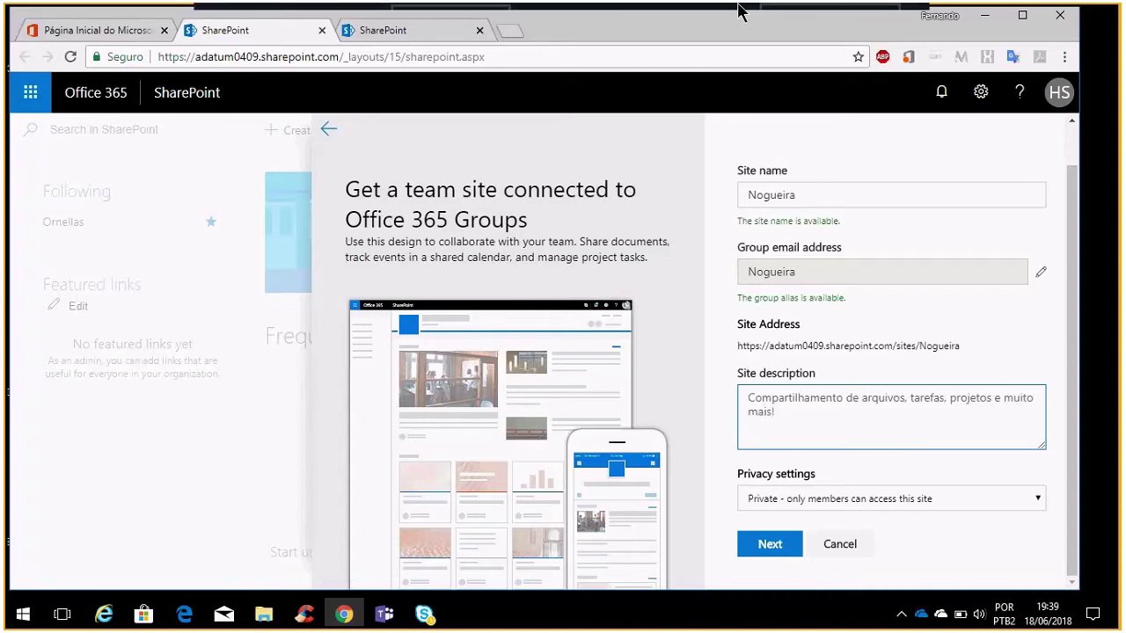
{"action": "left_click", "coordinate": [905, 499]}
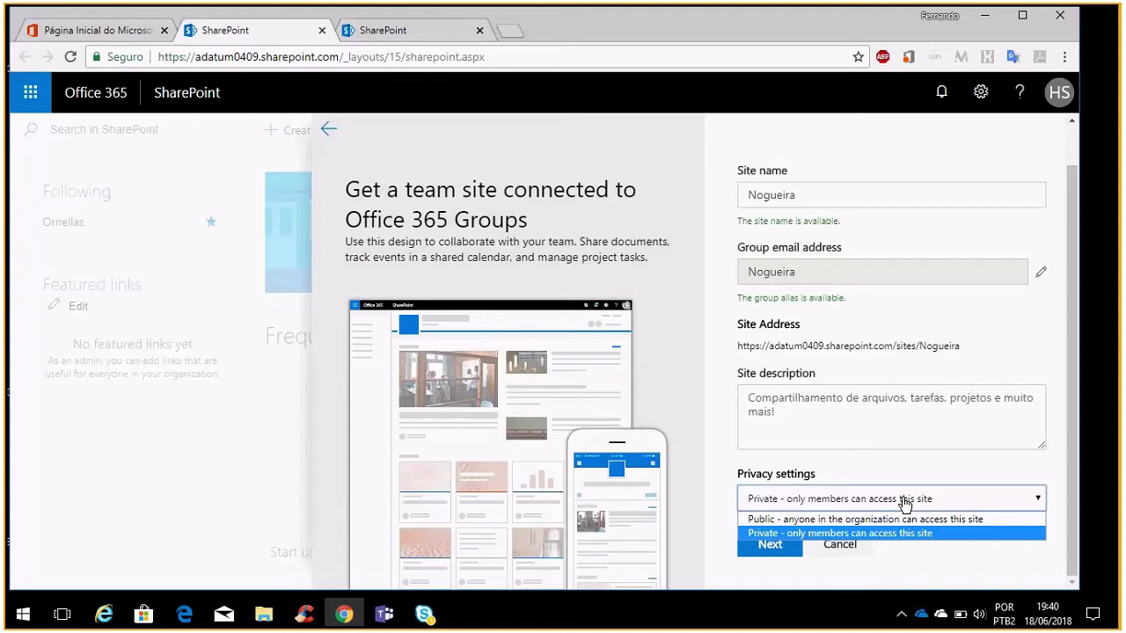
Set the Nogueira site's privacy to Public and put away the Skype call window
{"action": "left_click", "coordinate": [872, 520]}
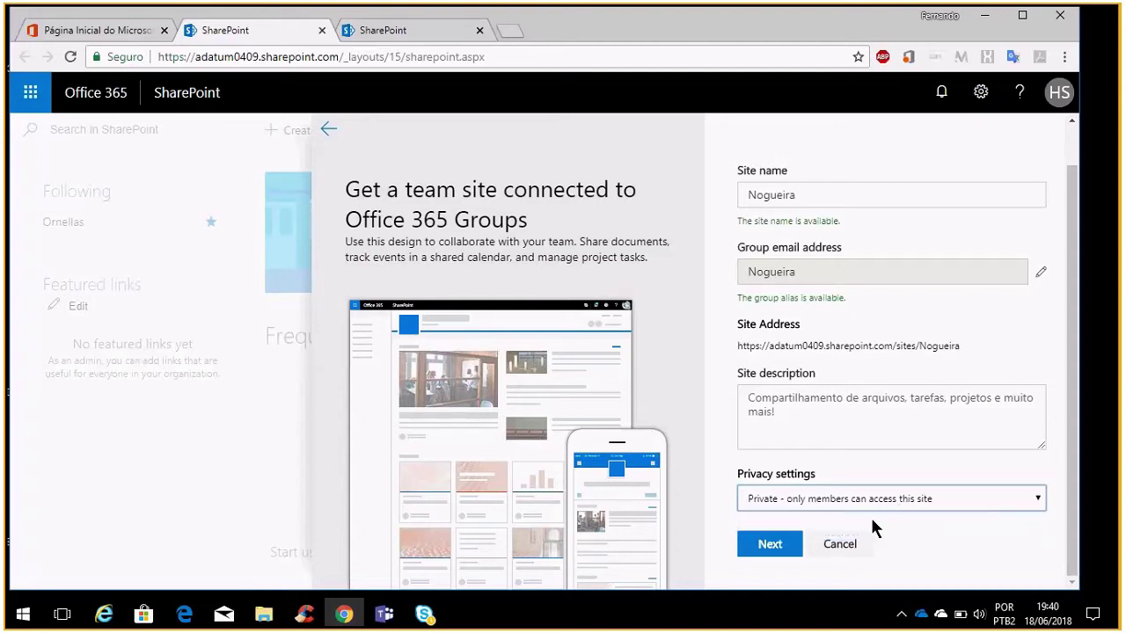
{"action": "mouse_move", "coordinate": [428, 607]}
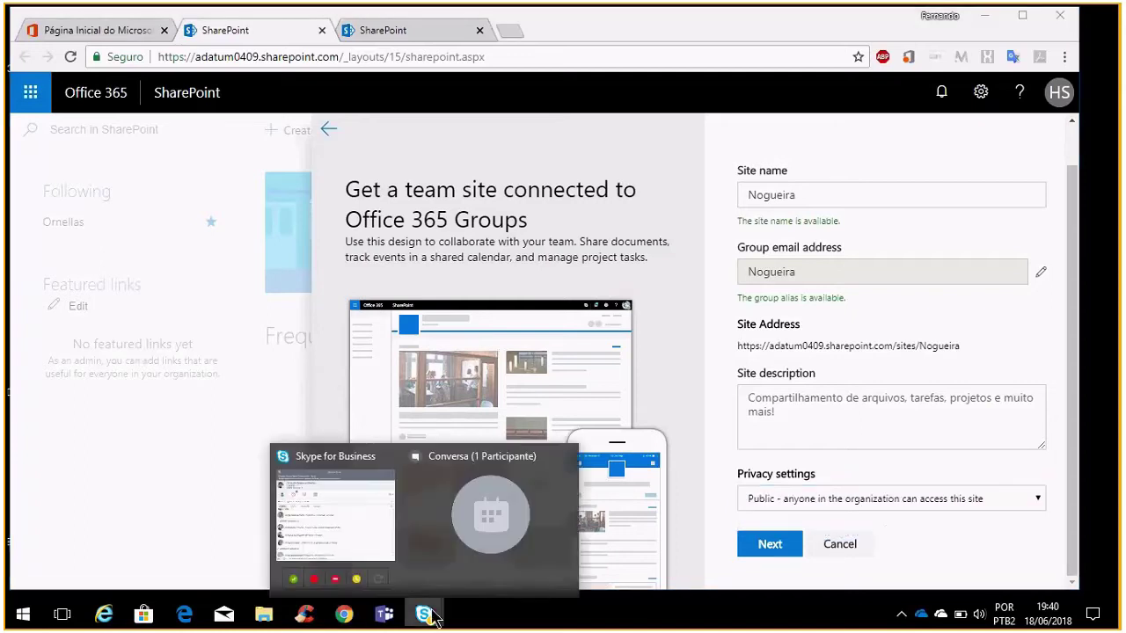
{"action": "left_click", "coordinate": [460, 550]}
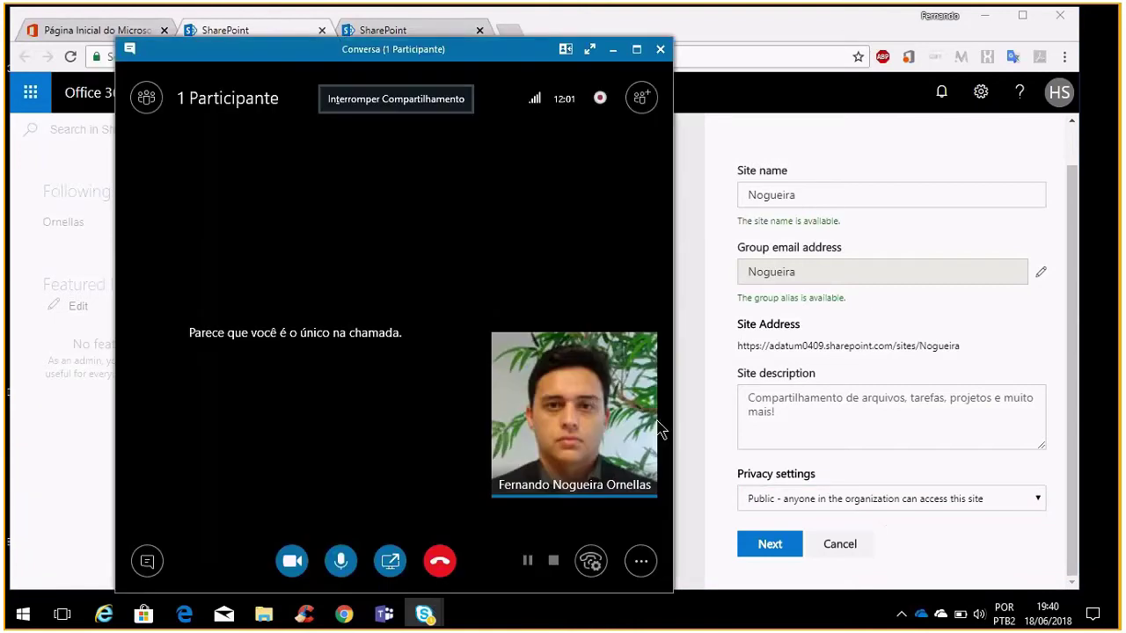
{"action": "left_click", "coordinate": [612, 50]}
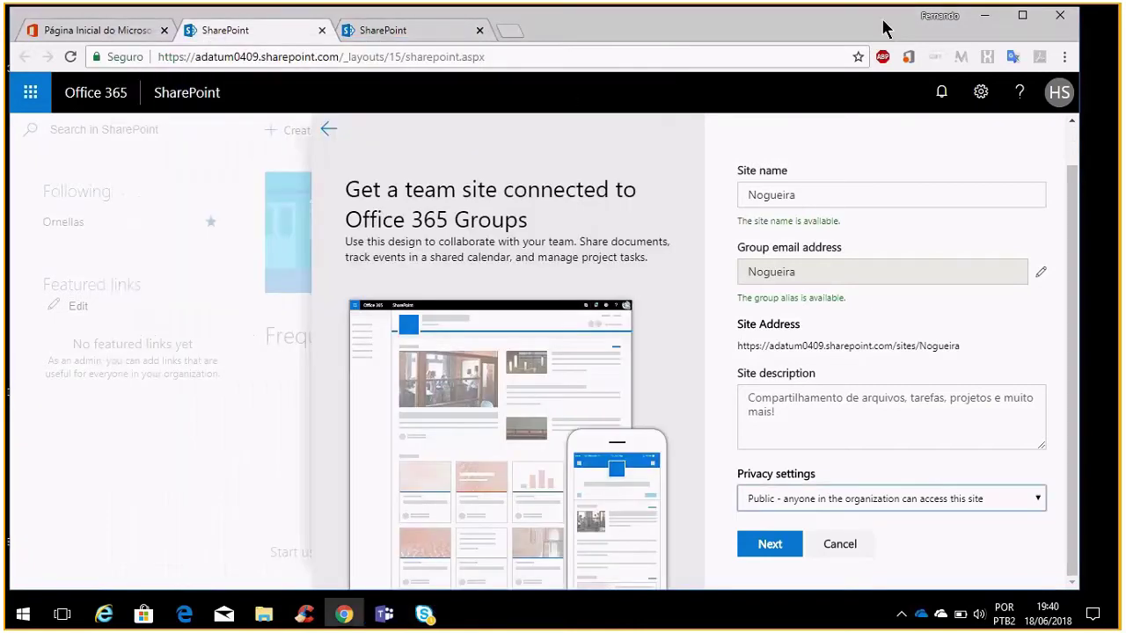
Submit the site form to create the Nogueira public group
{"action": "left_click", "coordinate": [769, 548]}
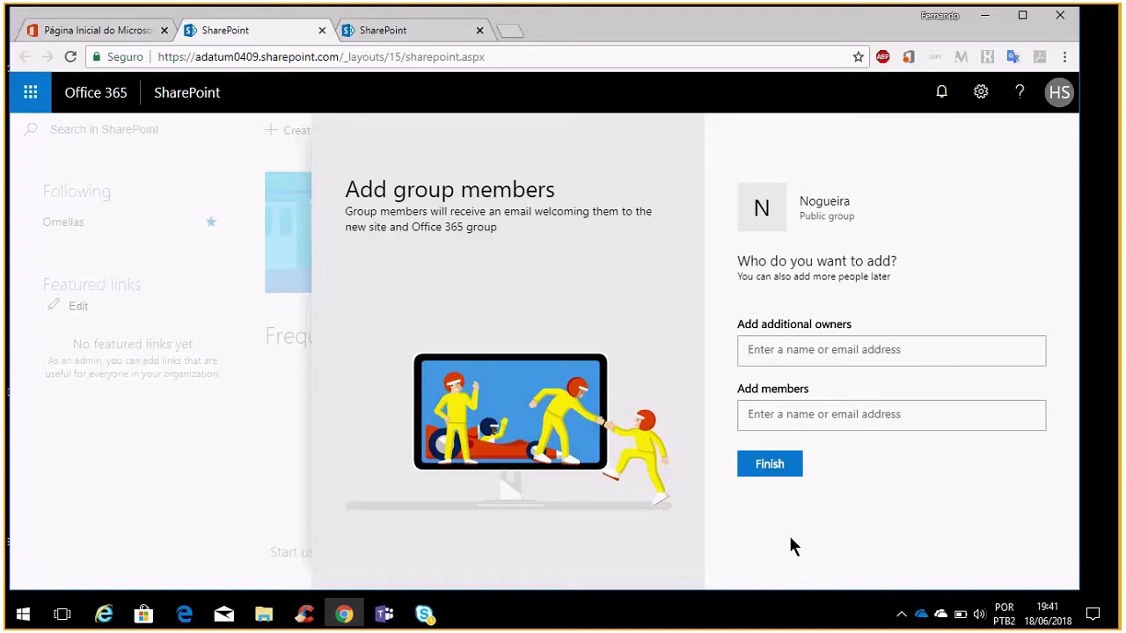
Finish setup without adding members and put the Nogueira home page into edit mode
{"action": "left_click", "coordinate": [782, 473]}
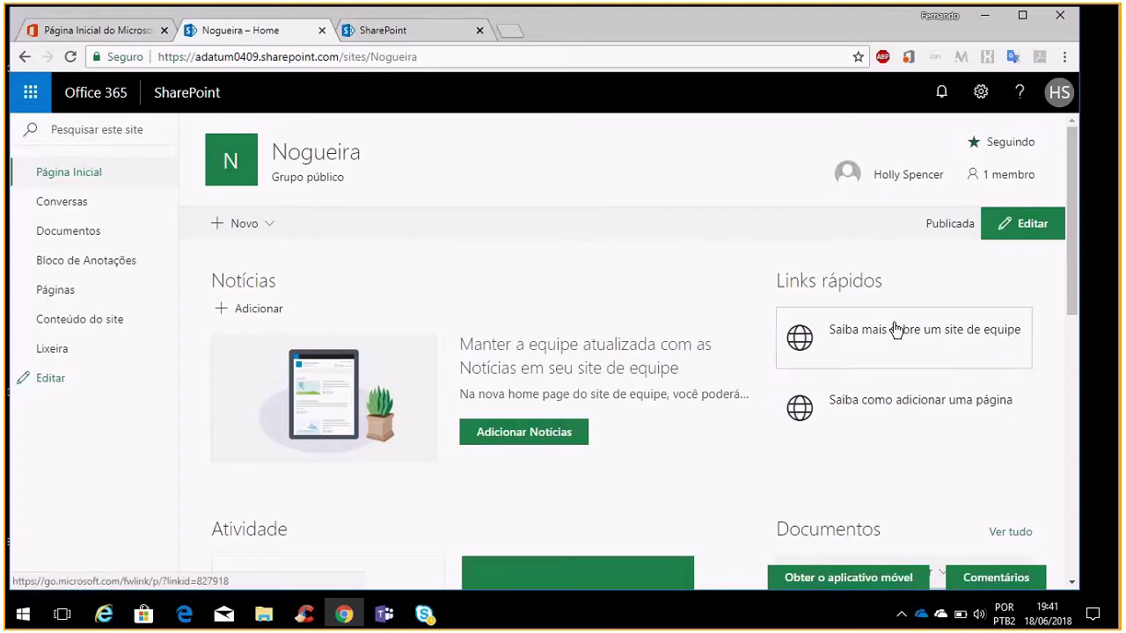
{"action": "left_click", "coordinate": [1017, 230]}
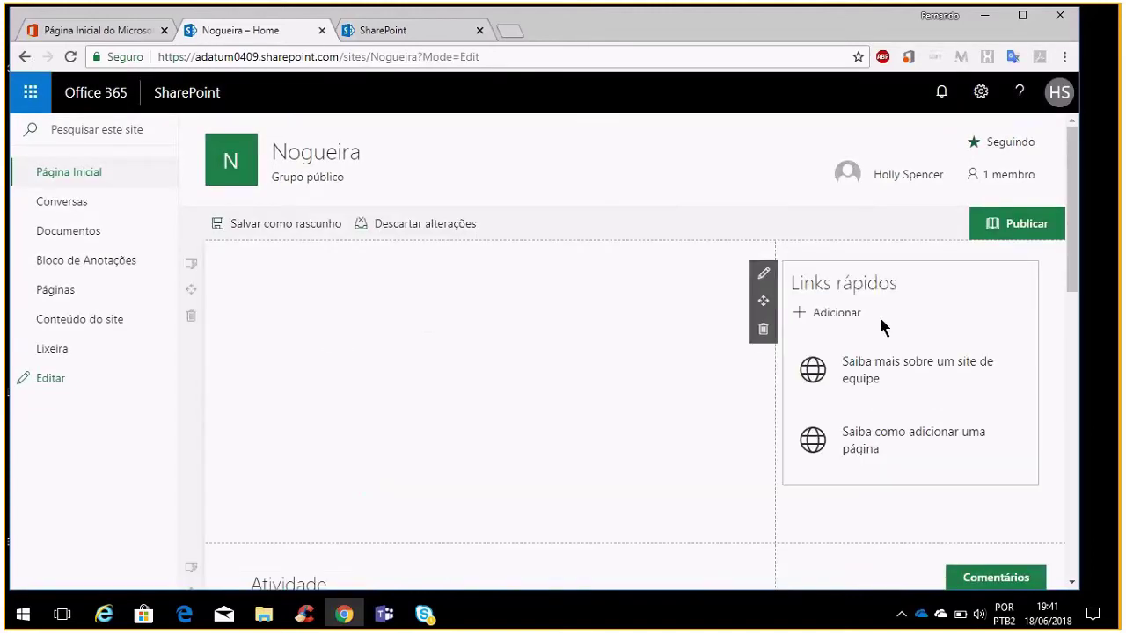
Delete the Links rápidos web part from the Nogueira home page, confirming with Sim
{"action": "scroll", "coordinate": [683, 384], "scroll_direction": "down", "scroll_amount": 5}
{"action": "scroll", "coordinate": [661, 414], "scroll_direction": "up", "scroll_amount": 5}
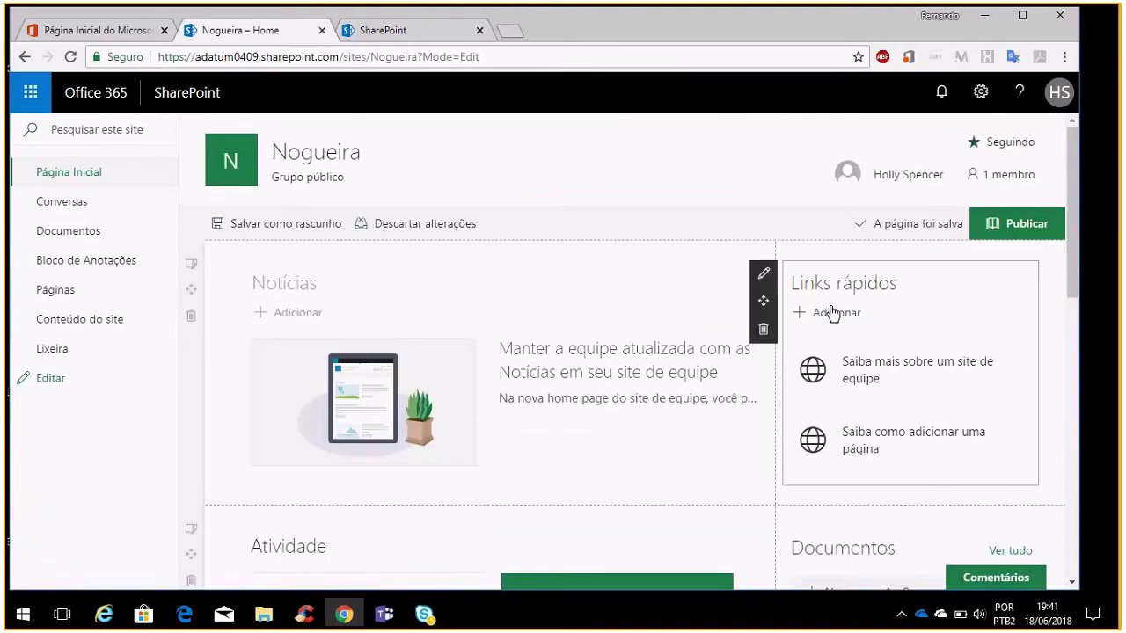
{"action": "left_click", "coordinate": [765, 331]}
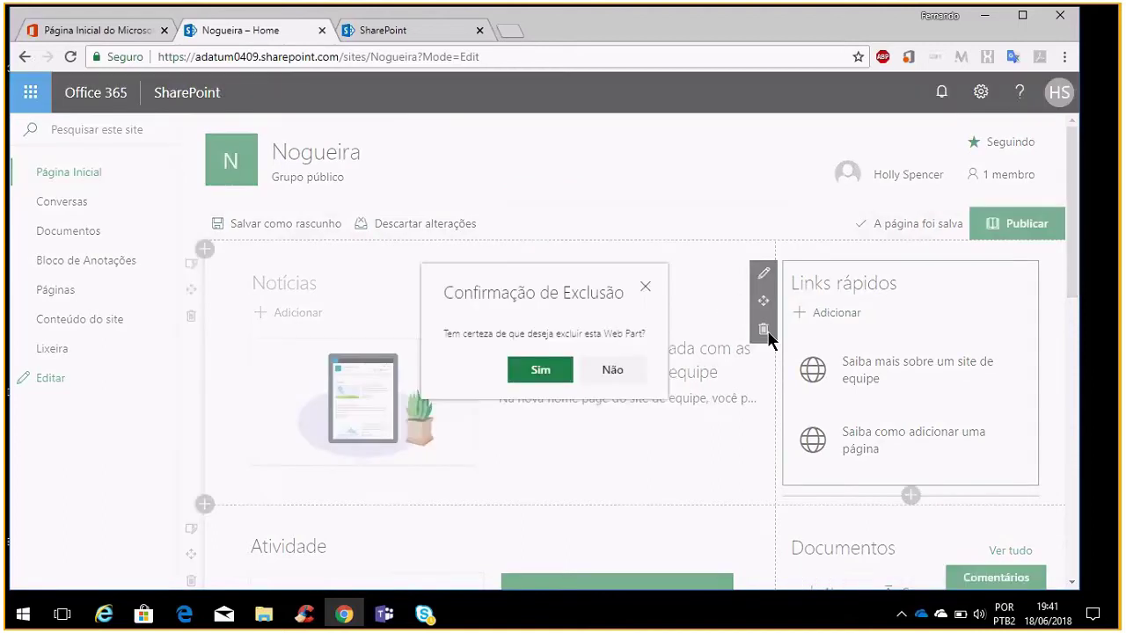
{"action": "left_click", "coordinate": [535, 371]}
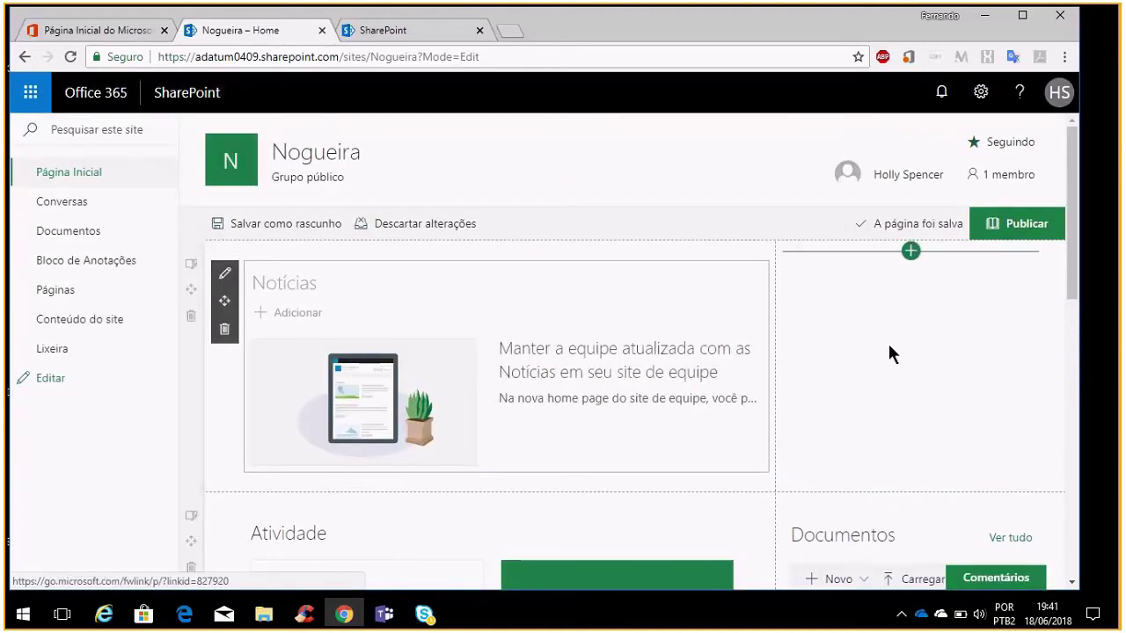
{"action": "left_click", "coordinate": [910, 252]}
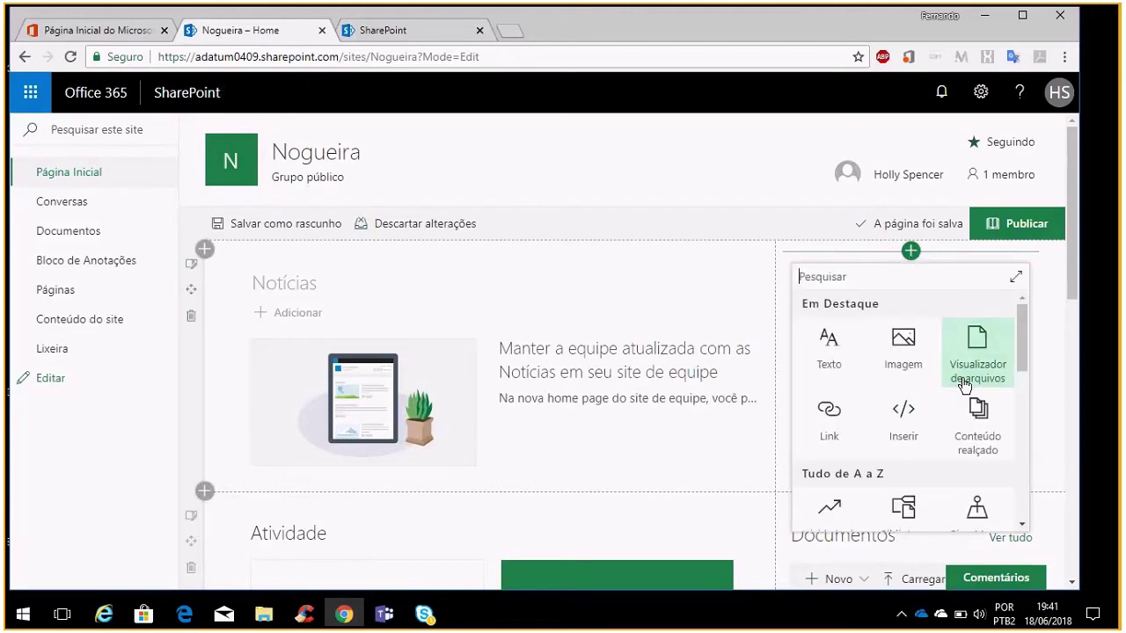
{"action": "scroll", "coordinate": [965, 384], "scroll_direction": "down", "scroll_amount": 10}
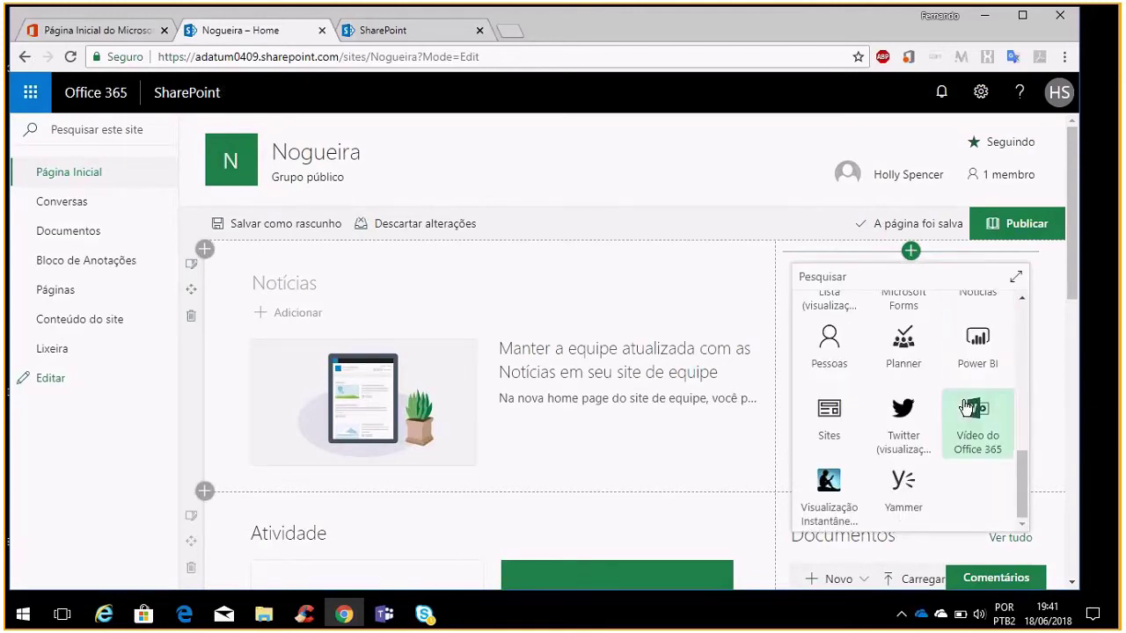
{"action": "scroll", "coordinate": [973, 408], "scroll_direction": "down", "scroll_amount": 3}
{"action": "scroll", "coordinate": [977, 376], "scroll_direction": "up", "scroll_amount": 8}
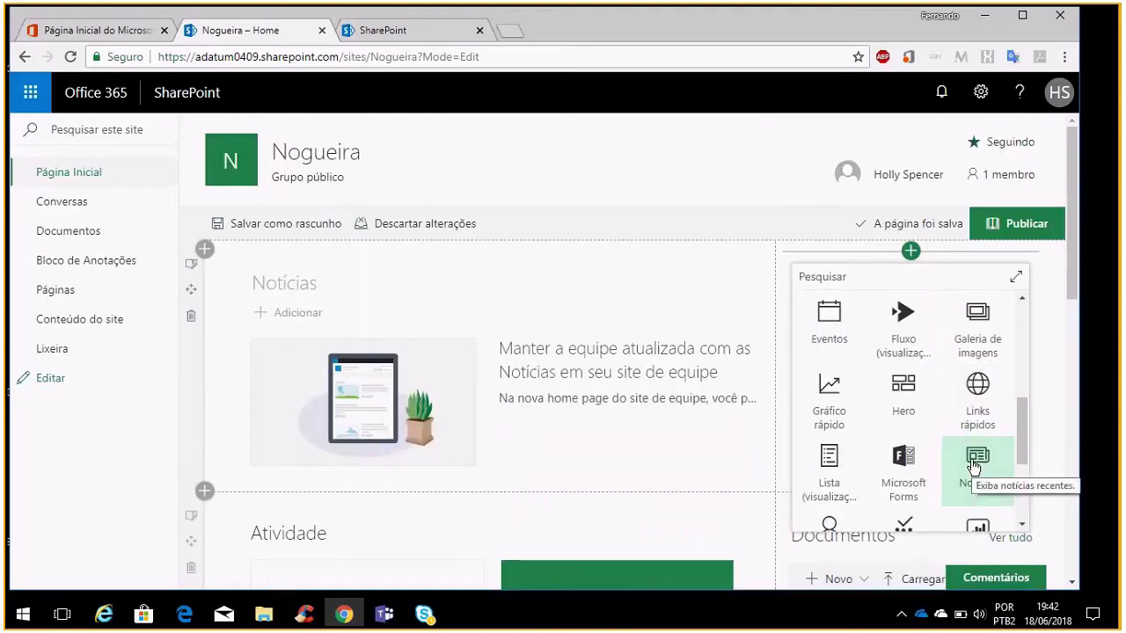
{"action": "left_click", "coordinate": [976, 464]}
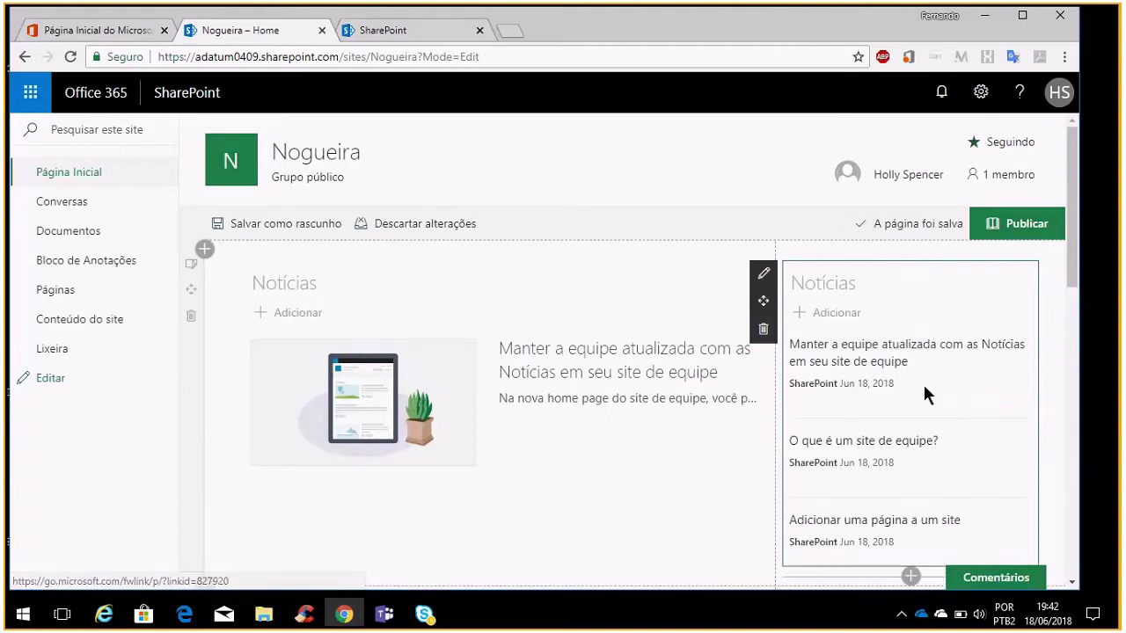
{"action": "scroll", "coordinate": [924, 384], "scroll_direction": "down", "scroll_amount": 2}
{"action": "scroll", "coordinate": [929, 392], "scroll_direction": "up", "scroll_amount": 2}
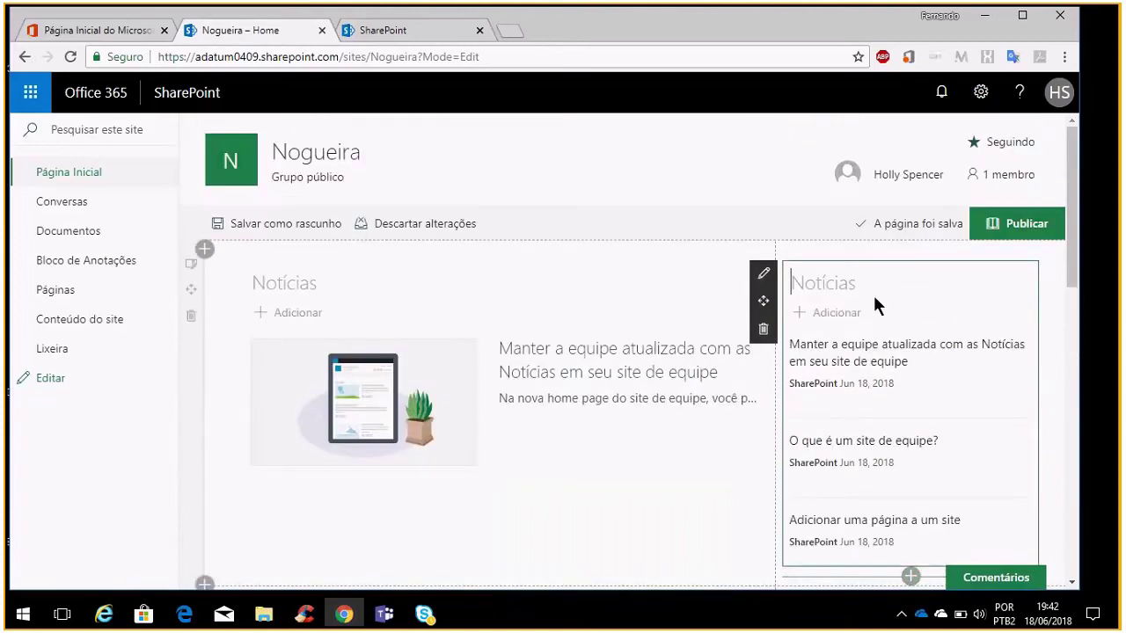
{"action": "type", "text": "ff"}
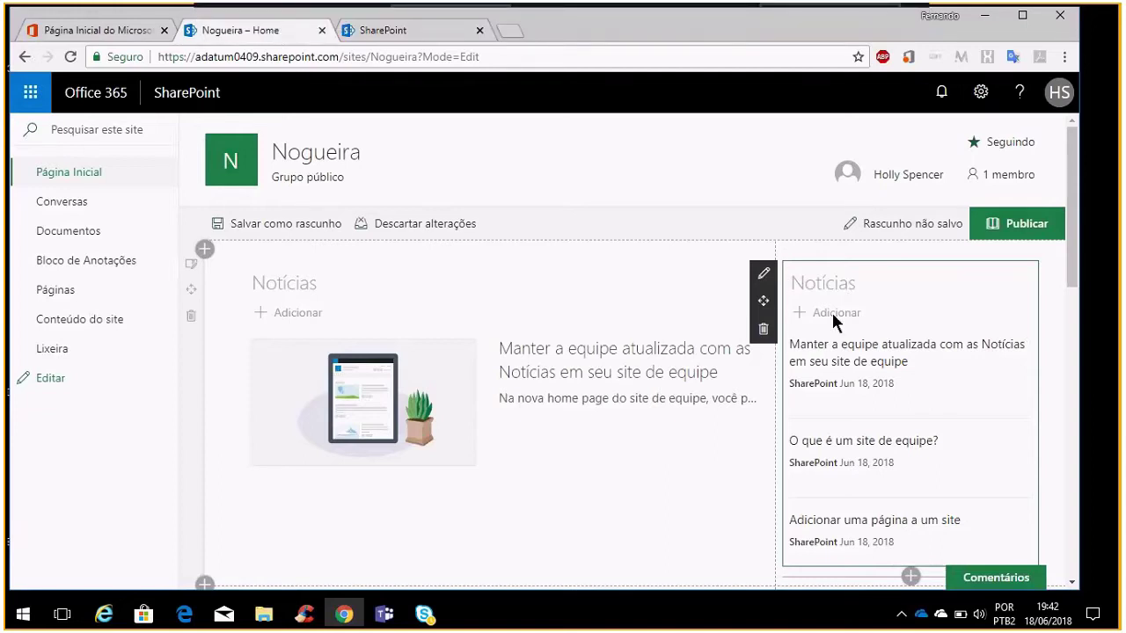
{"action": "left_click", "coordinate": [764, 329]}
{"action": "left_click", "coordinate": [553, 371]}
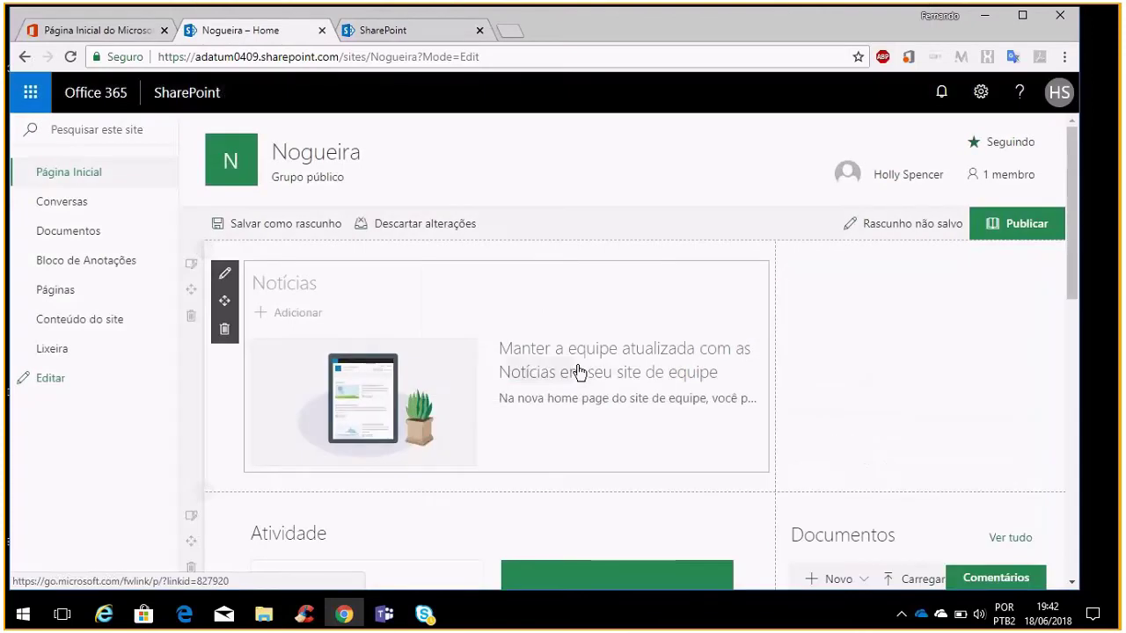
{"action": "left_click", "coordinate": [910, 253]}
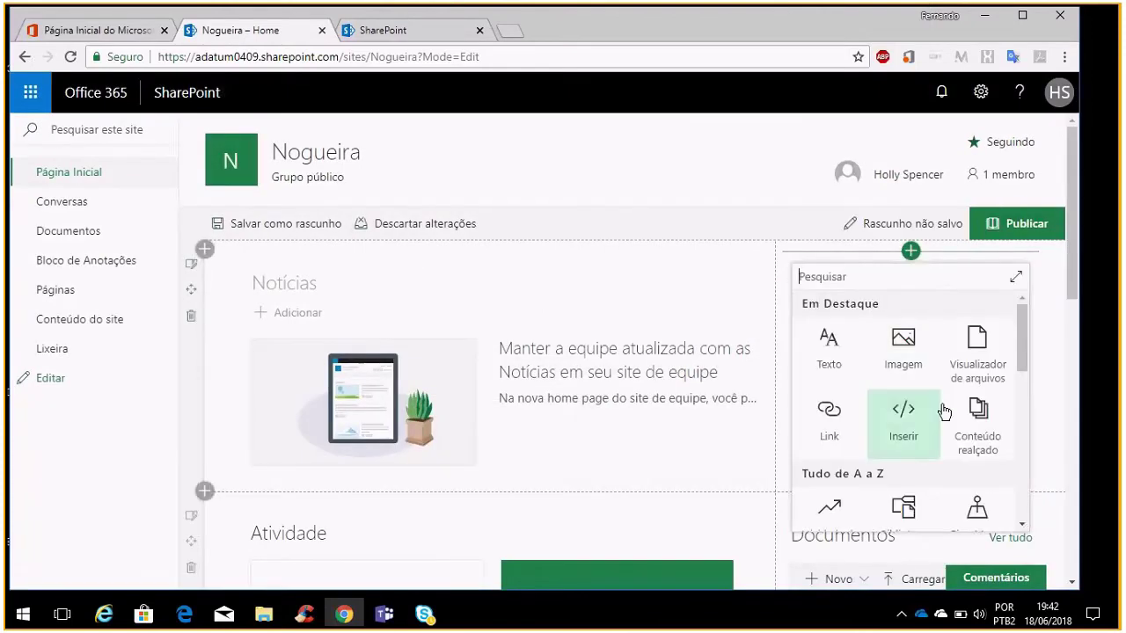
{"action": "left_click", "coordinate": [827, 412]}
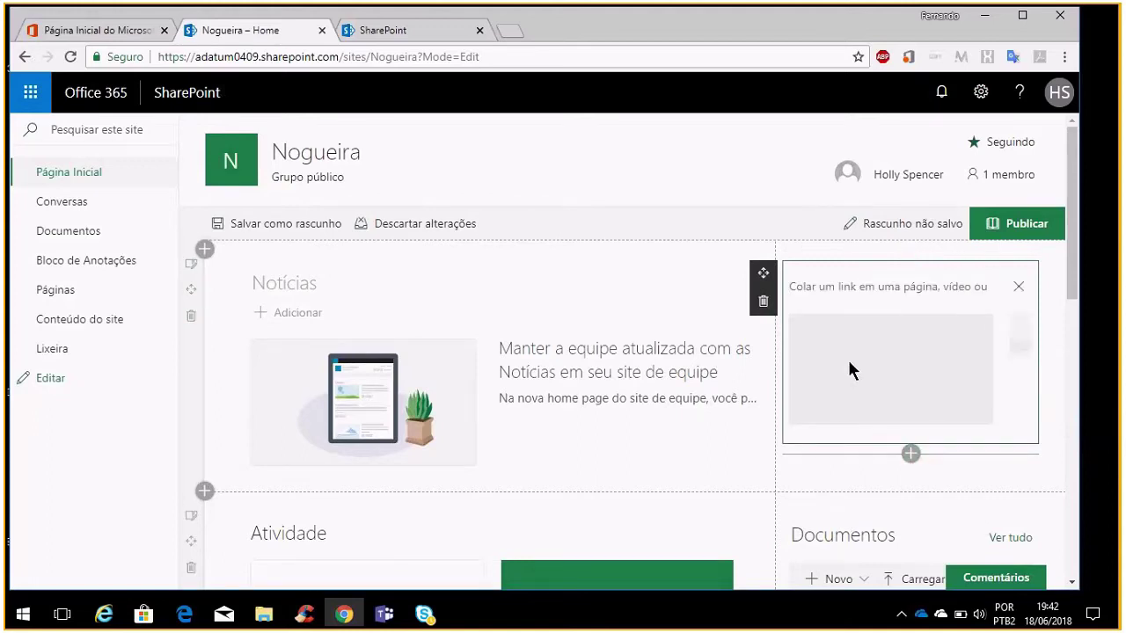
{"action": "type", "text": "https"}
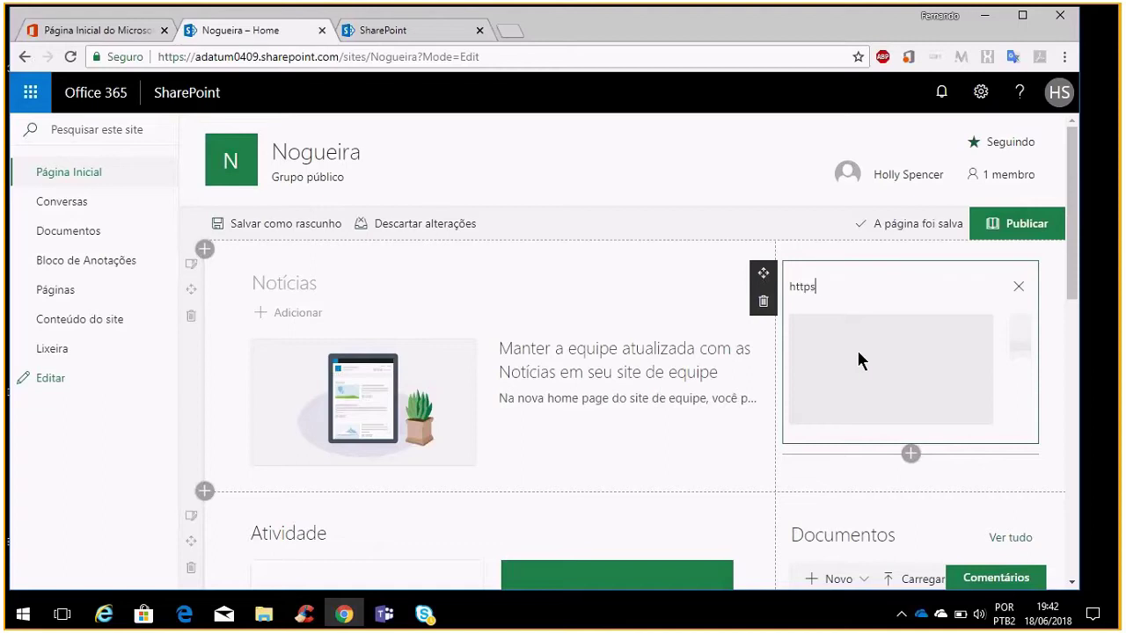
{"action": "type", "text": "://www.uol.com.br"}
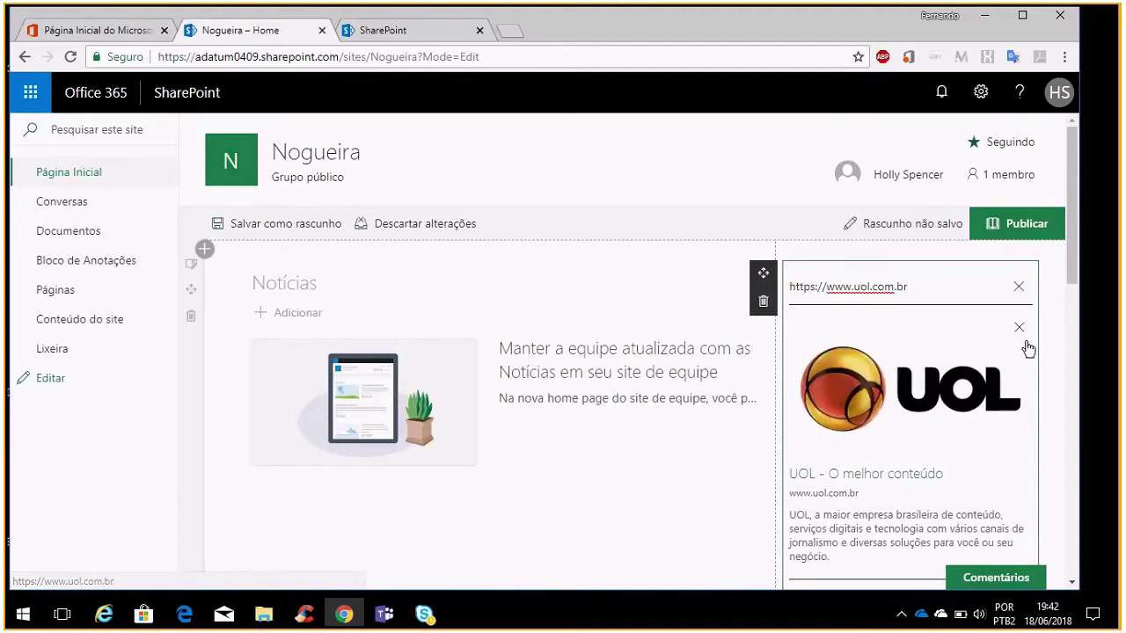
{"action": "scroll", "coordinate": [1028, 348], "scroll_direction": "down", "scroll_amount": 4}
{"action": "scroll", "coordinate": [1027, 349], "scroll_direction": "up", "scroll_amount": 2}
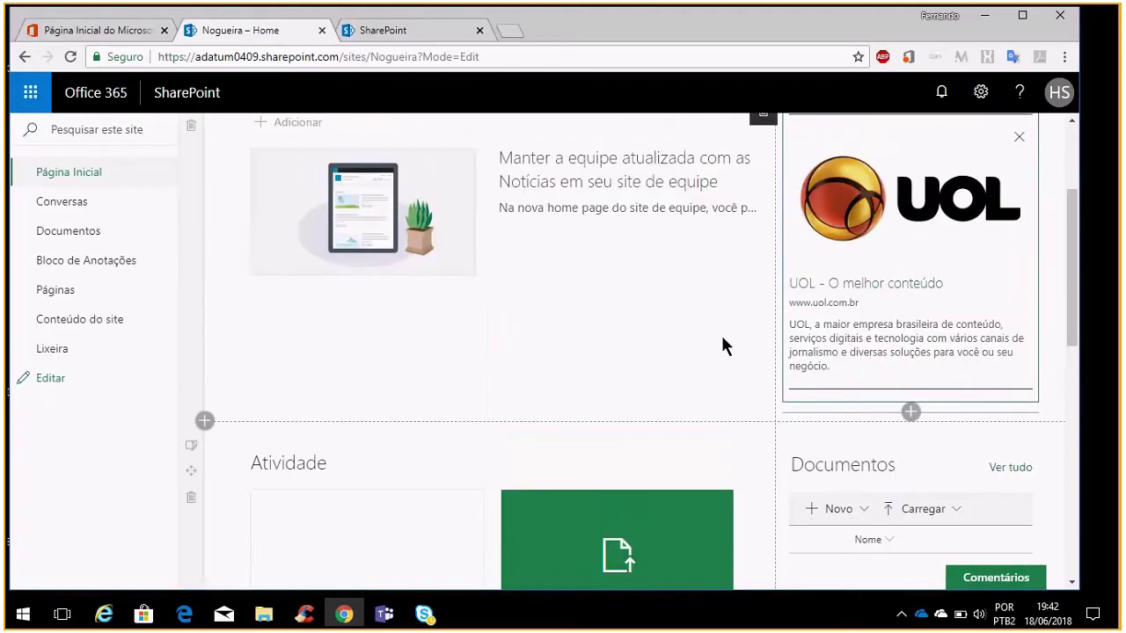
{"action": "scroll", "coordinate": [723, 346], "scroll_direction": "up", "scroll_amount": 3}
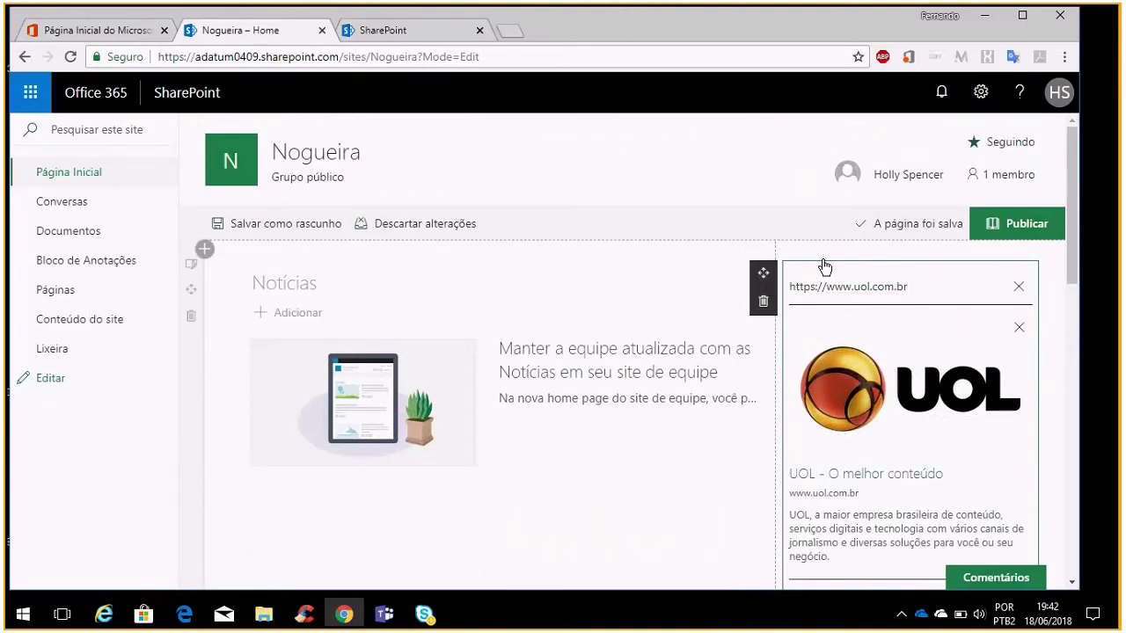
Publish the Nogueira home page with the UOL link preview in place
{"action": "left_click", "coordinate": [910, 245]}
{"action": "left_click", "coordinate": [734, 458]}
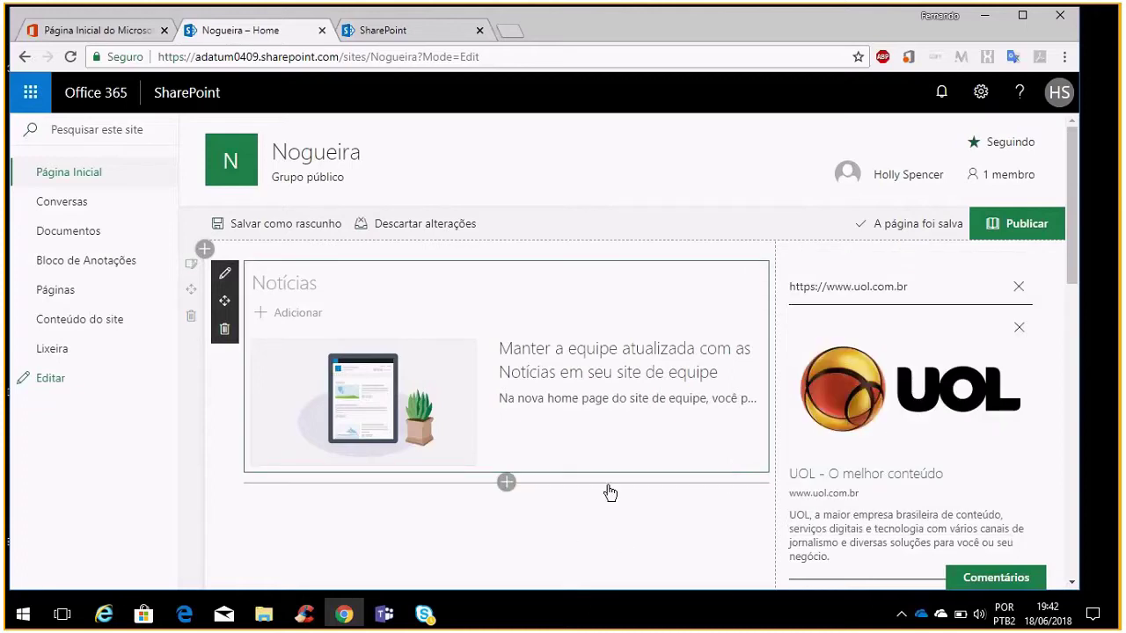
{"action": "scroll", "coordinate": [897, 396], "scroll_direction": "down", "scroll_amount": 3}
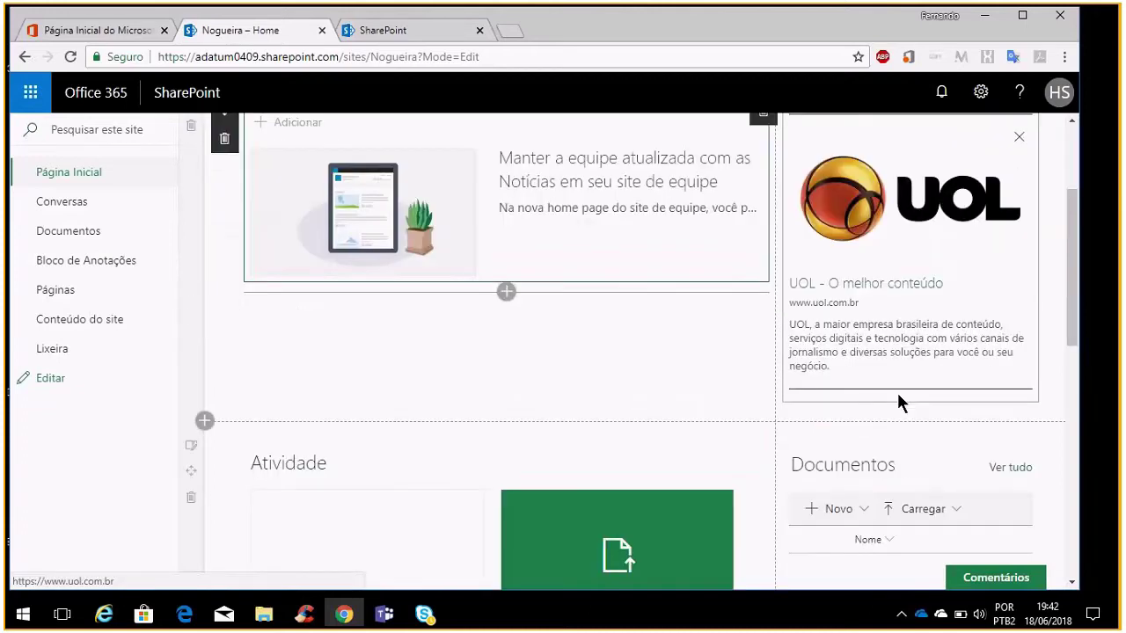
{"action": "scroll", "coordinate": [898, 403], "scroll_direction": "down", "scroll_amount": 3}
{"action": "scroll", "coordinate": [843, 401], "scroll_direction": "down", "scroll_amount": 3}
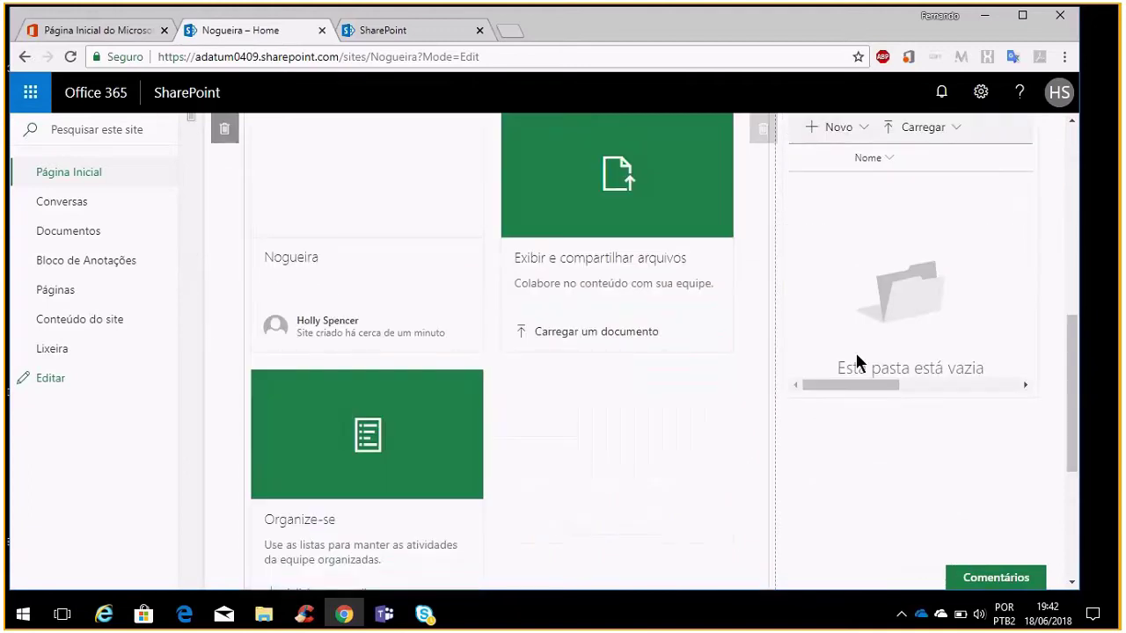
{"action": "scroll", "coordinate": [859, 365], "scroll_direction": "down", "scroll_amount": 3}
{"action": "scroll", "coordinate": [858, 363], "scroll_direction": "up", "scroll_amount": 15}
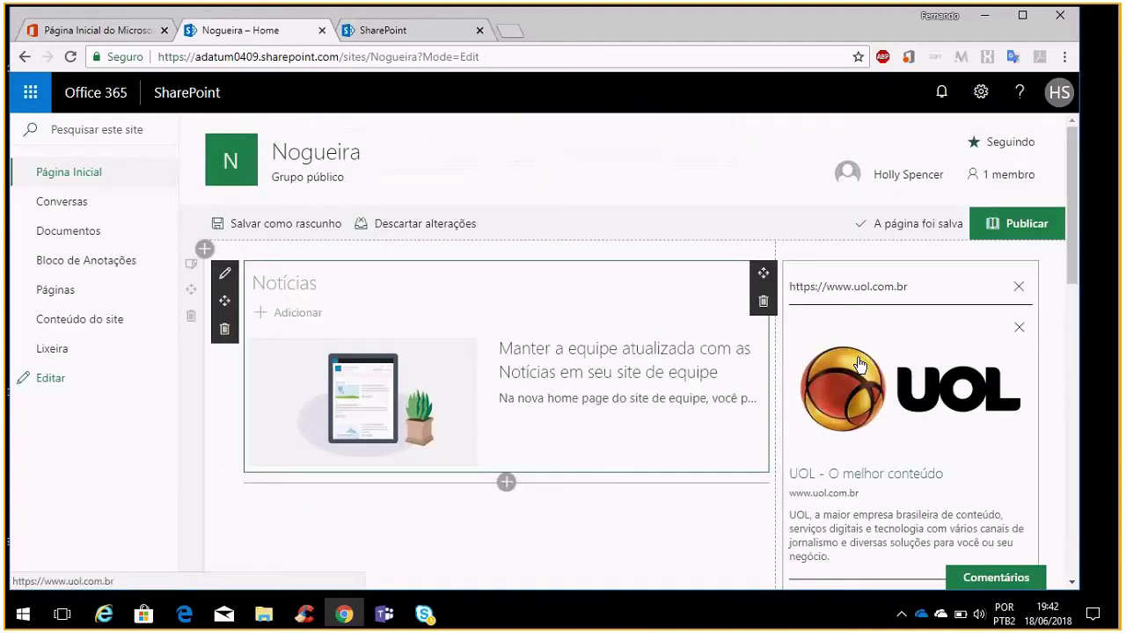
{"action": "left_click", "coordinate": [997, 225]}
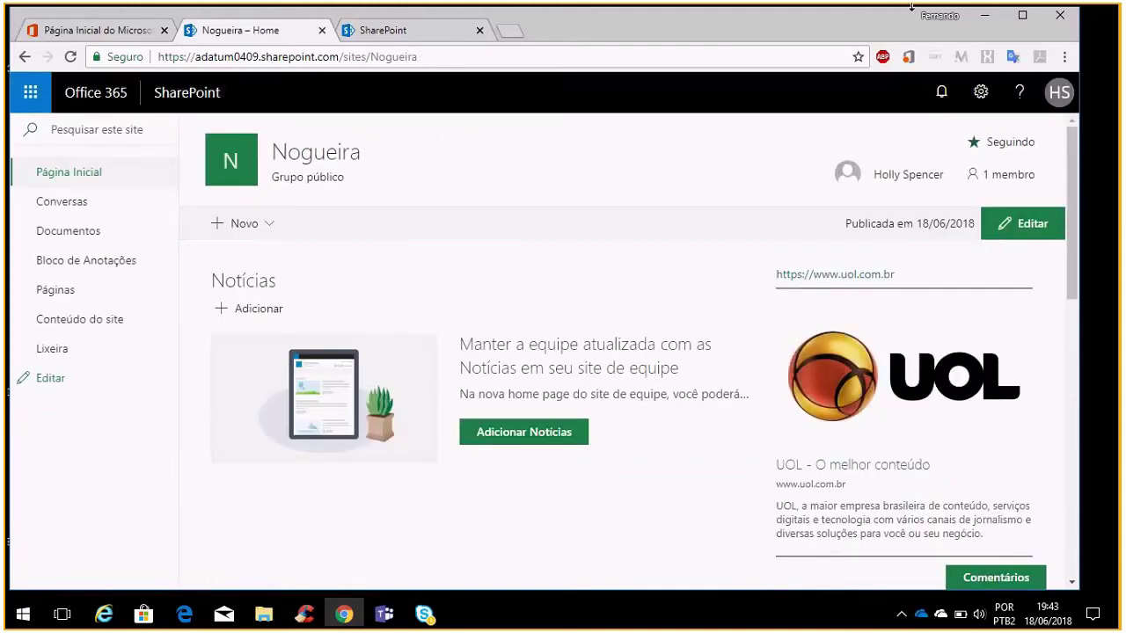
Open the gear Settings menu on the published Nogueira home page
{"action": "left_click", "coordinate": [979, 101]}
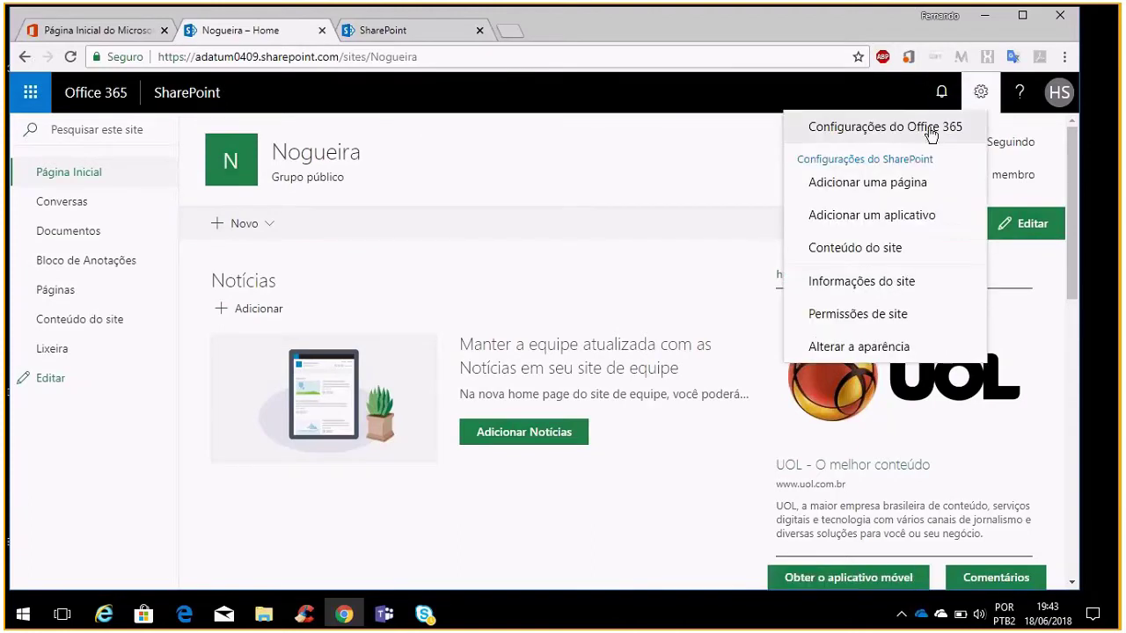
Preview the Amarelo-escuro and Azul-escuro themes, then apply Amarelo-escuro to the site
{"action": "left_click", "coordinate": [877, 354]}
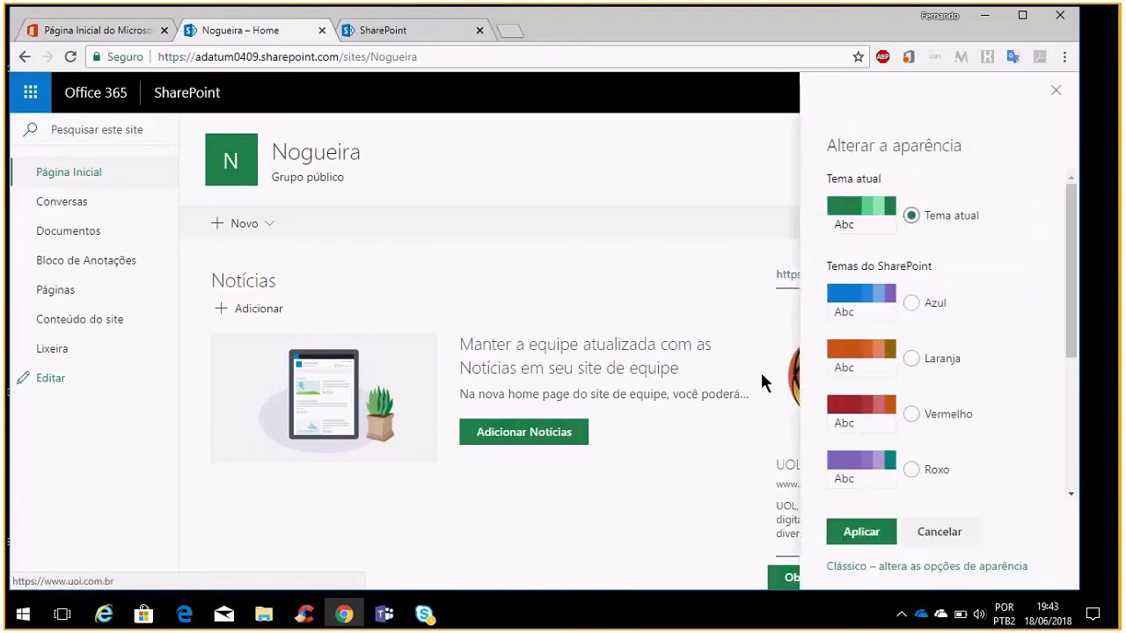
{"action": "scroll", "coordinate": [978, 332], "scroll_direction": "down", "scroll_amount": 2}
{"action": "scroll", "coordinate": [978, 332], "scroll_direction": "down", "scroll_amount": 1}
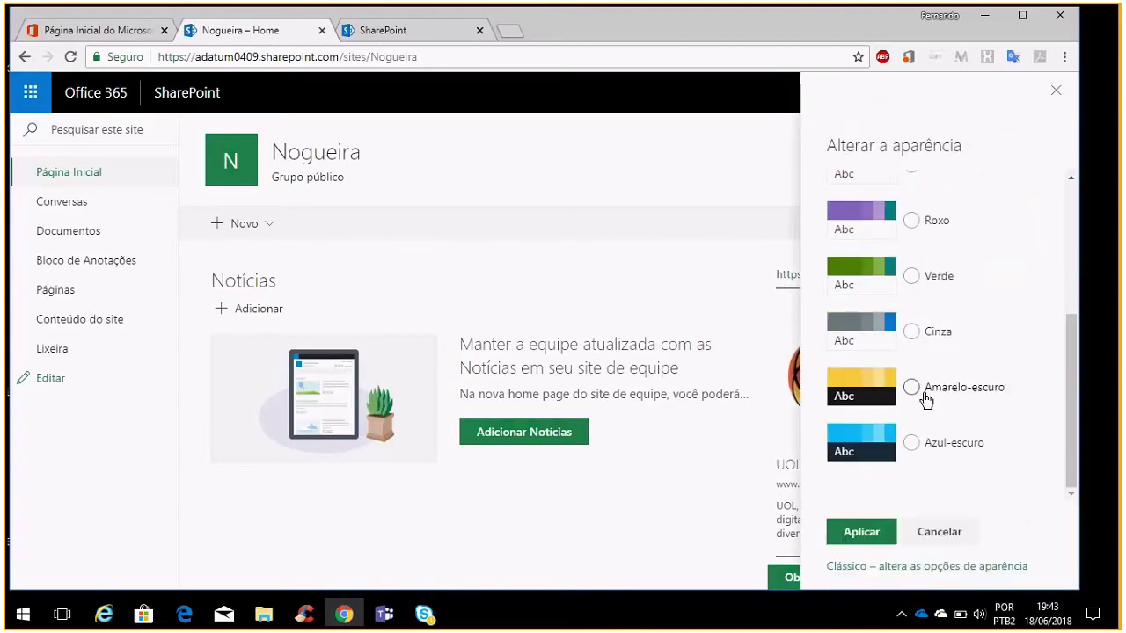
{"action": "left_click", "coordinate": [916, 395]}
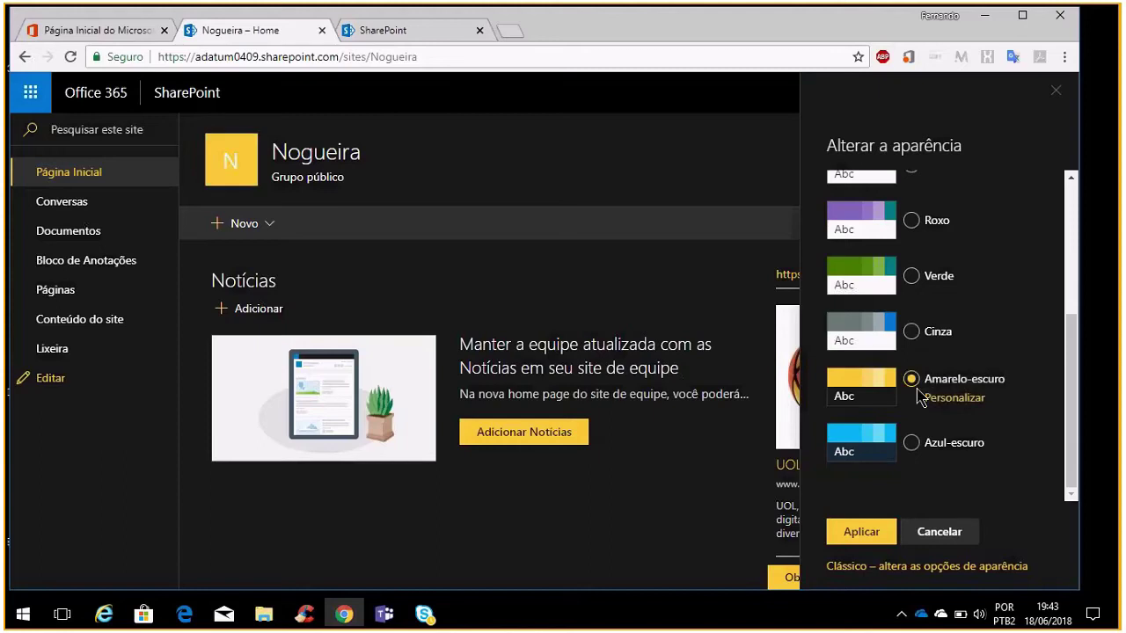
{"action": "left_click", "coordinate": [915, 442]}
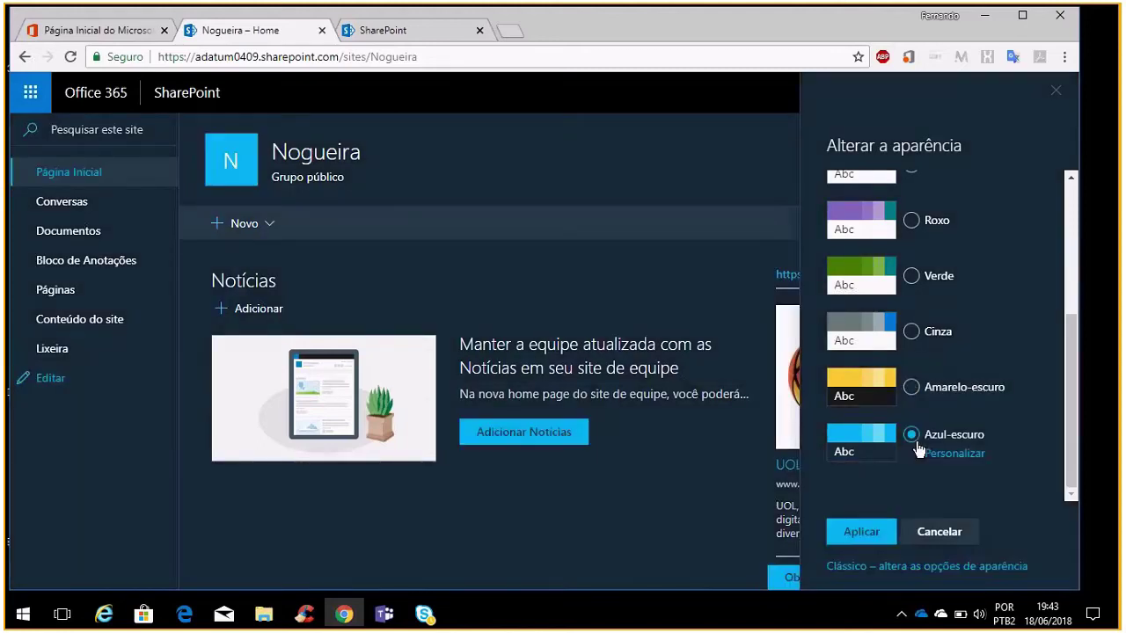
{"action": "left_click", "coordinate": [908, 393]}
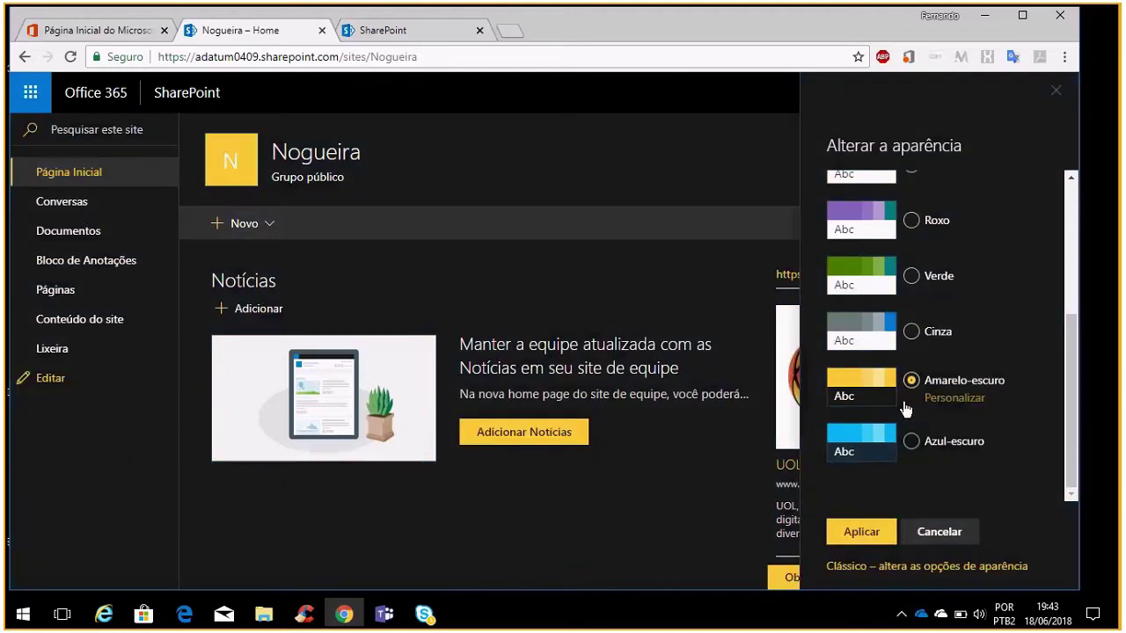
{"action": "left_click", "coordinate": [861, 533]}
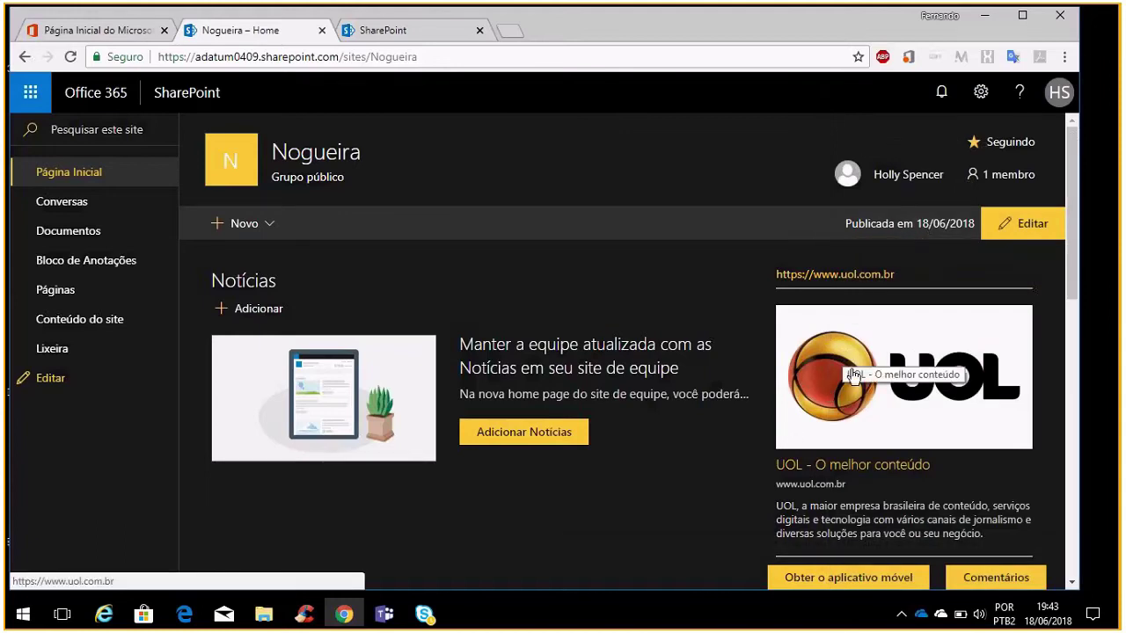
{"action": "scroll", "coordinate": [583, 400], "scroll_direction": "down", "scroll_amount": 1}
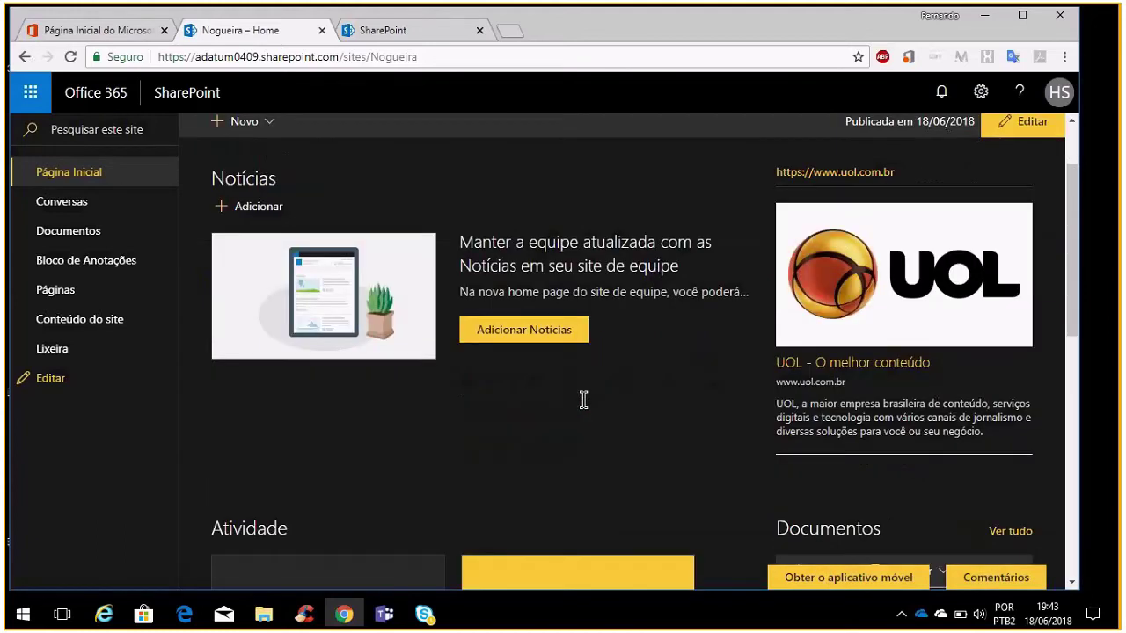
{"action": "scroll", "coordinate": [630, 416], "scroll_direction": "down", "scroll_amount": 2}
{"action": "scroll", "coordinate": [629, 415], "scroll_direction": "up", "scroll_amount": 3}
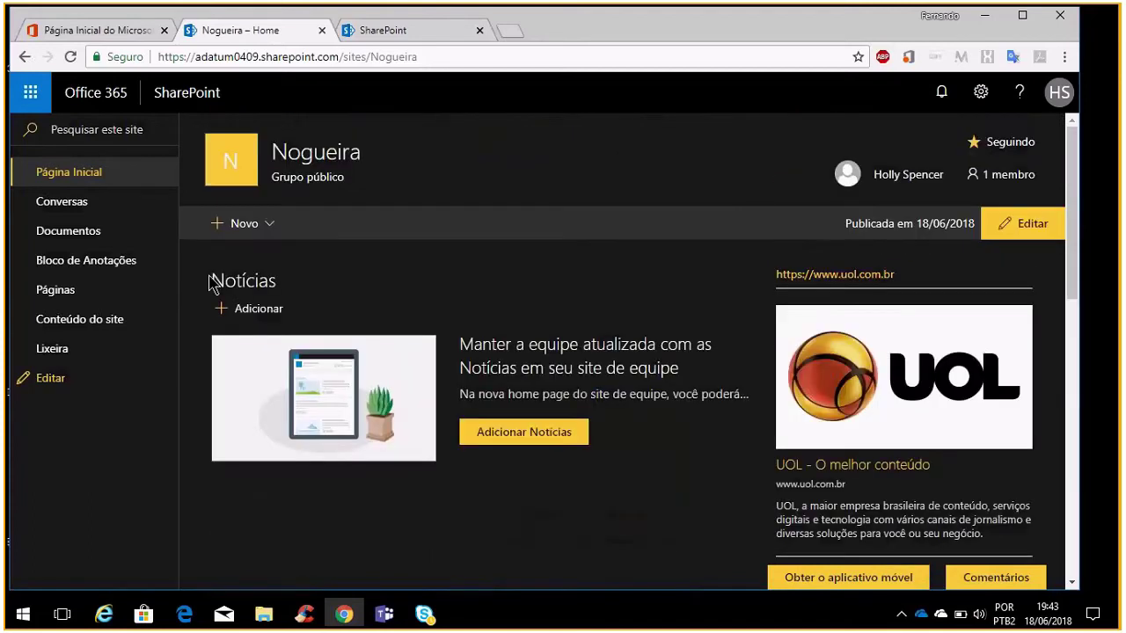
{"action": "left_click", "coordinate": [982, 95]}
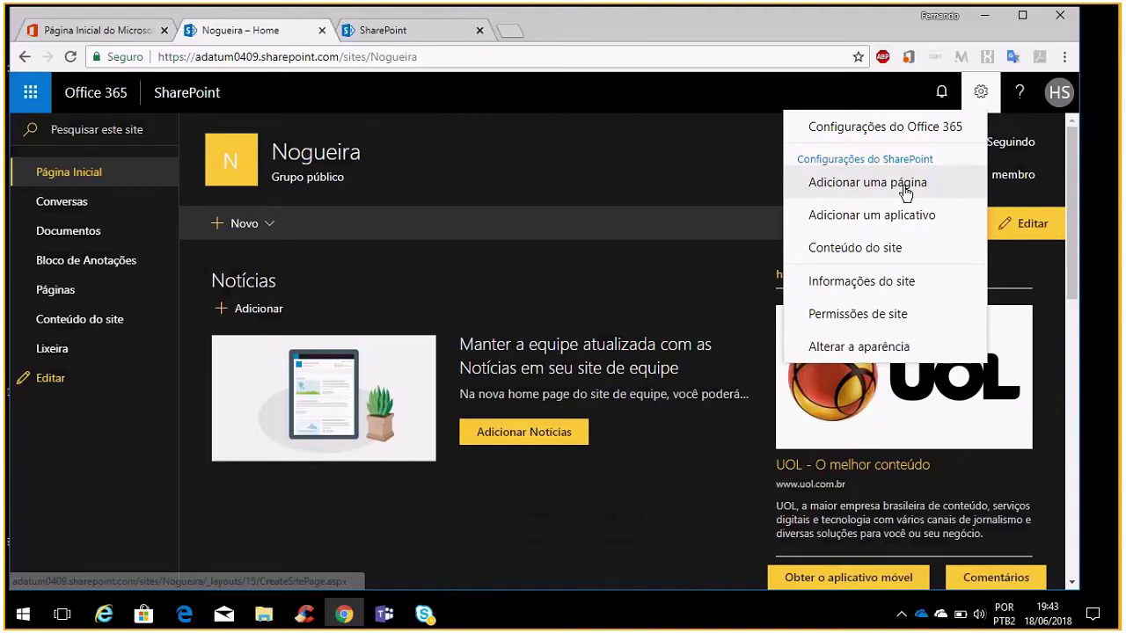
{"action": "left_click", "coordinate": [865, 218]}
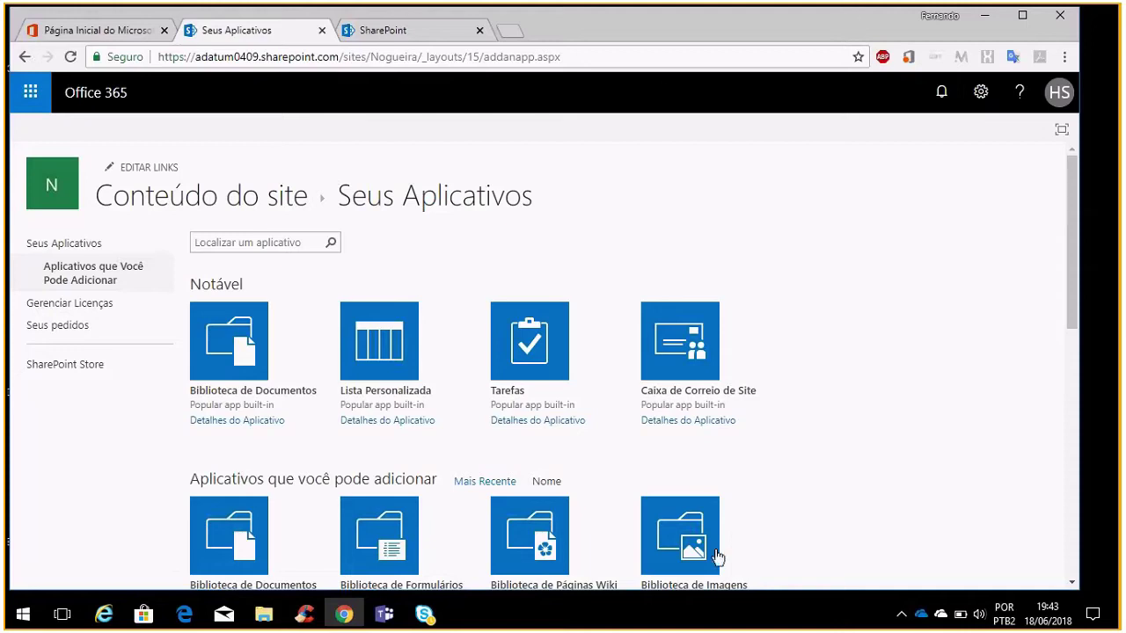
{"action": "scroll", "coordinate": [753, 471], "scroll_direction": "down", "scroll_amount": 2}
{"action": "scroll", "coordinate": [440, 380], "scroll_direction": "down", "scroll_amount": 1}
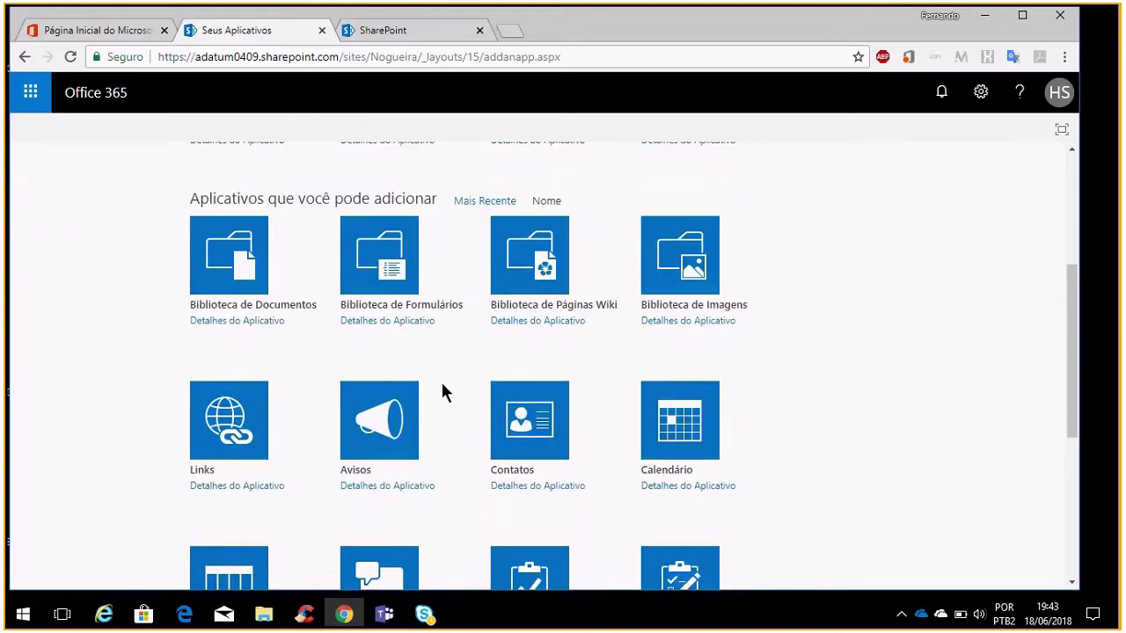
{"action": "scroll", "coordinate": [443, 387], "scroll_direction": "down", "scroll_amount": 4}
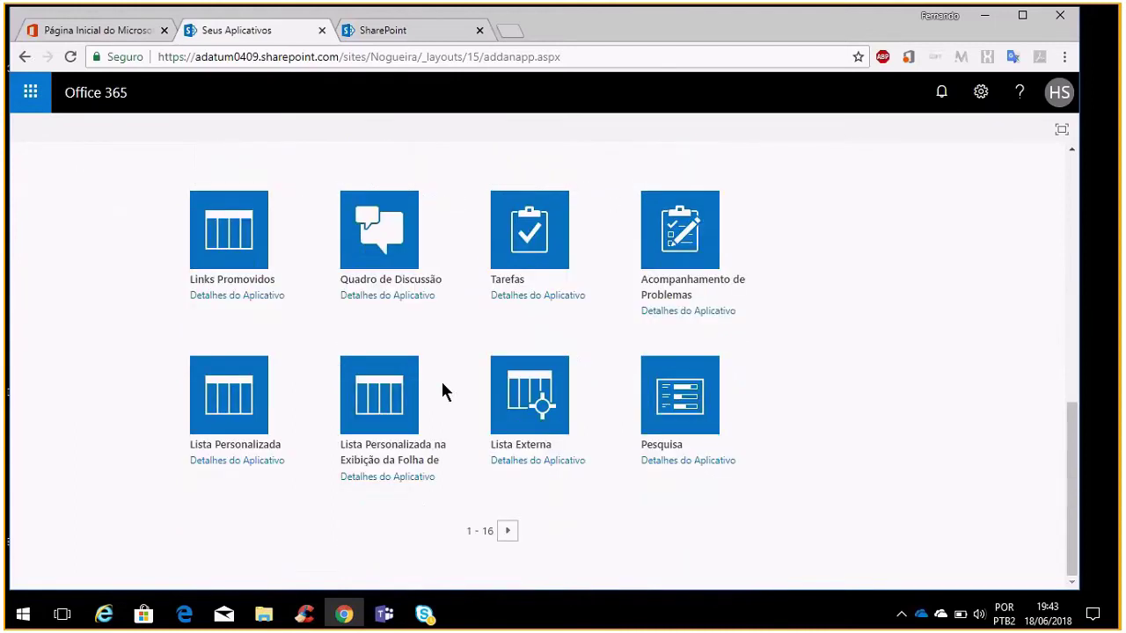
{"action": "scroll", "coordinate": [442, 387], "scroll_direction": "up", "scroll_amount": 2}
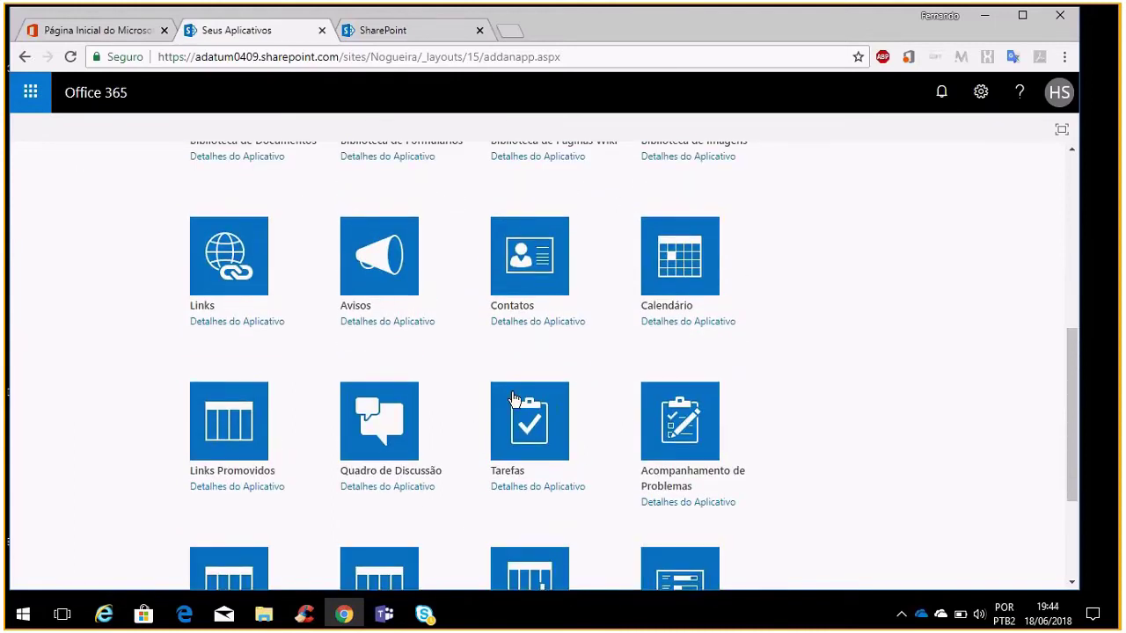
{"action": "scroll", "coordinate": [515, 399], "scroll_direction": "up", "scroll_amount": 2}
{"action": "scroll", "coordinate": [403, 440], "scroll_direction": "up", "scroll_amount": 3}
{"action": "scroll", "coordinate": [414, 397], "scroll_direction": "down", "scroll_amount": 4}
{"action": "scroll", "coordinate": [436, 404], "scroll_direction": "down", "scroll_amount": 2}
{"action": "scroll", "coordinate": [435, 408], "scroll_direction": "up", "scroll_amount": 2}
{"action": "scroll", "coordinate": [433, 432], "scroll_direction": "up", "scroll_amount": 2}
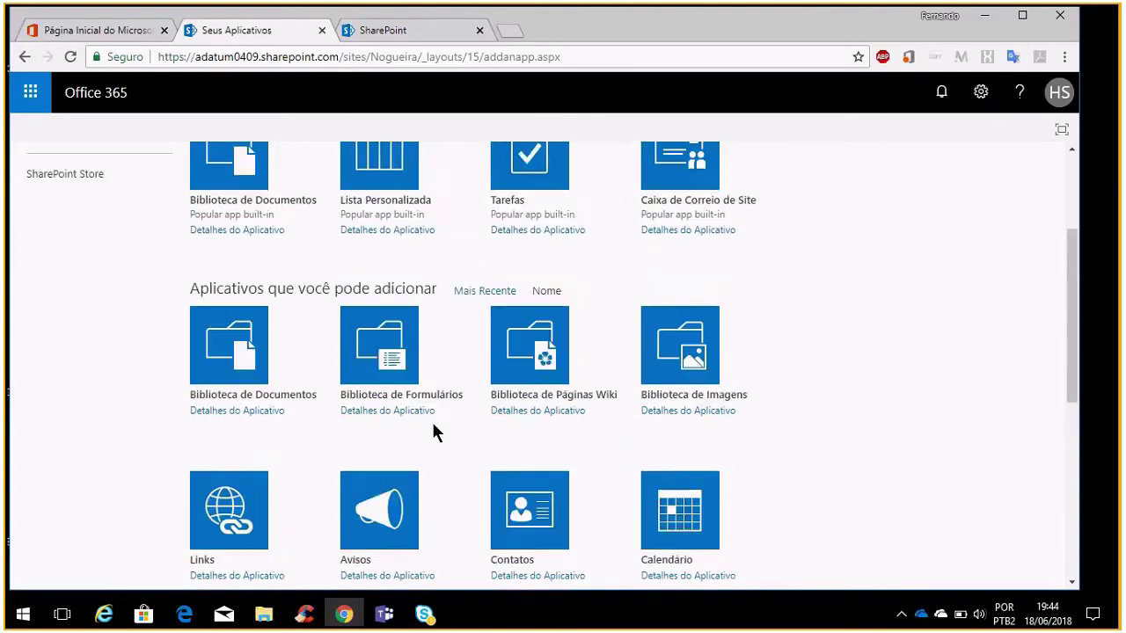
Create a form library named 'Formulários do InfoPath'
{"action": "left_click", "coordinate": [385, 361]}
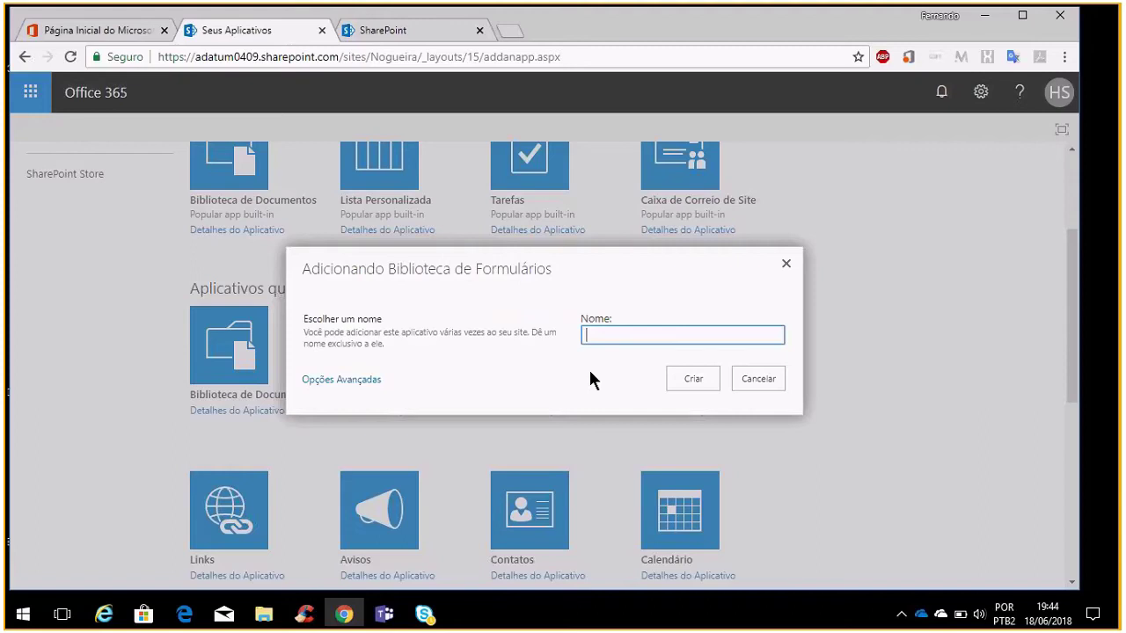
{"action": "type", "text": "For"}
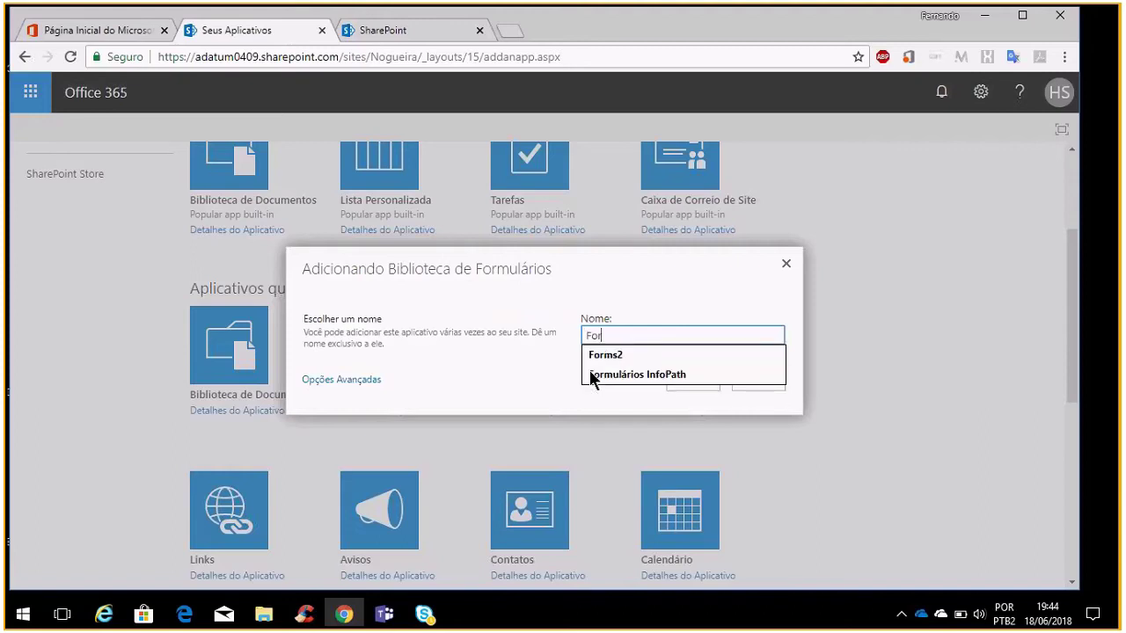
{"action": "type", "text": "mulários do InfoPath"}
{"action": "left_click", "coordinate": [702, 384]}
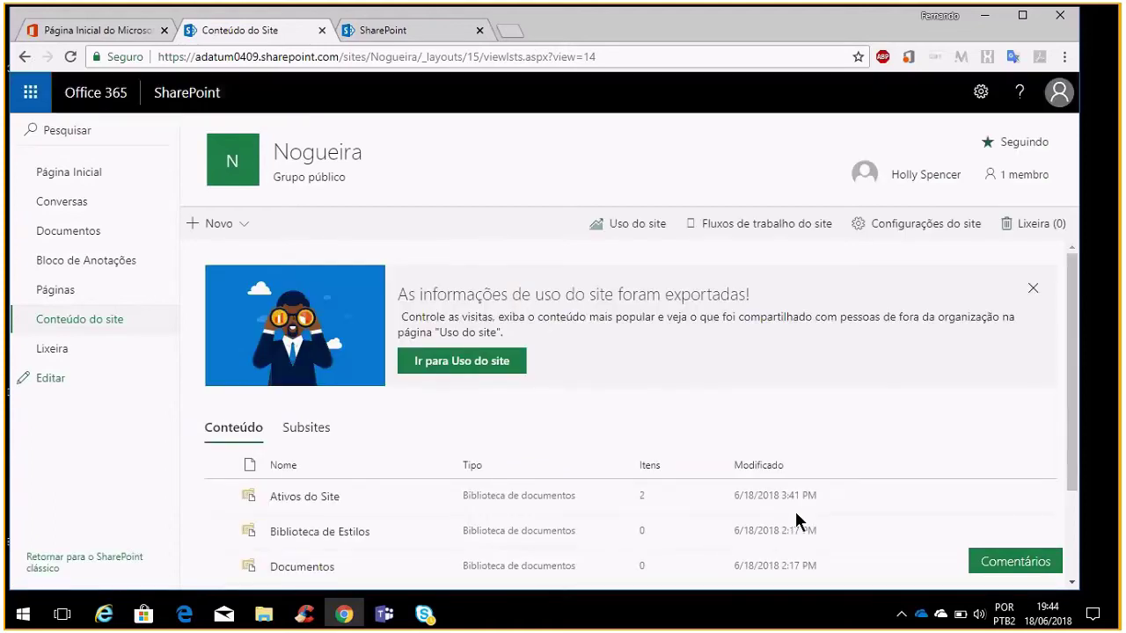
Open the Formulários do InfoPath library, then bring up Alterar a aparência from the gear menu
{"action": "scroll", "coordinate": [796, 521], "scroll_direction": "down", "scroll_amount": 3}
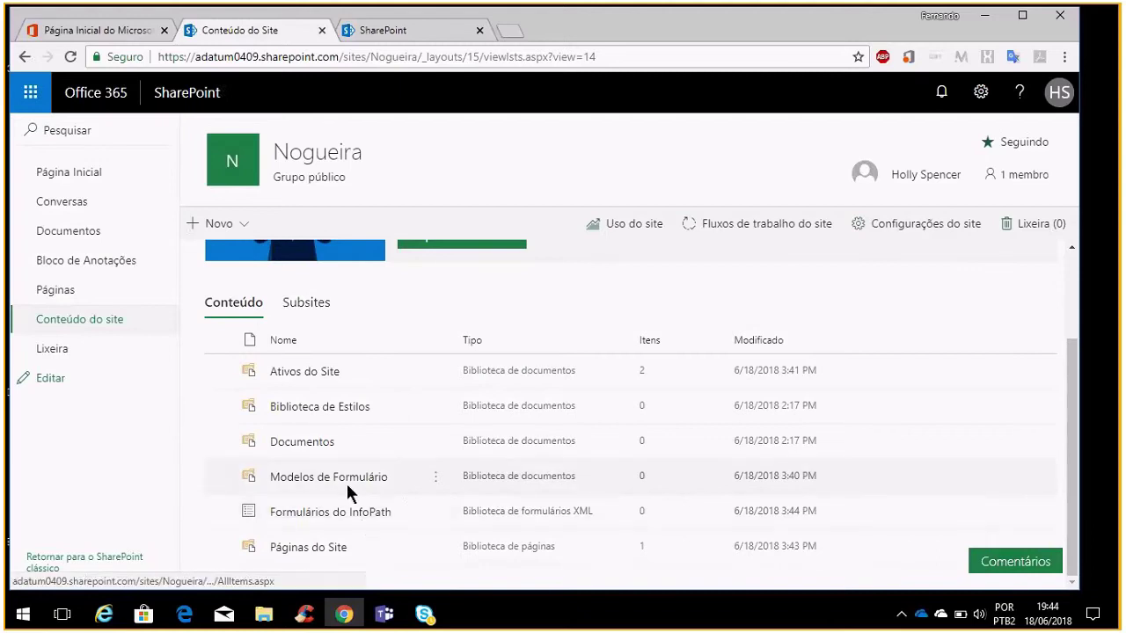
{"action": "left_click", "coordinate": [357, 510]}
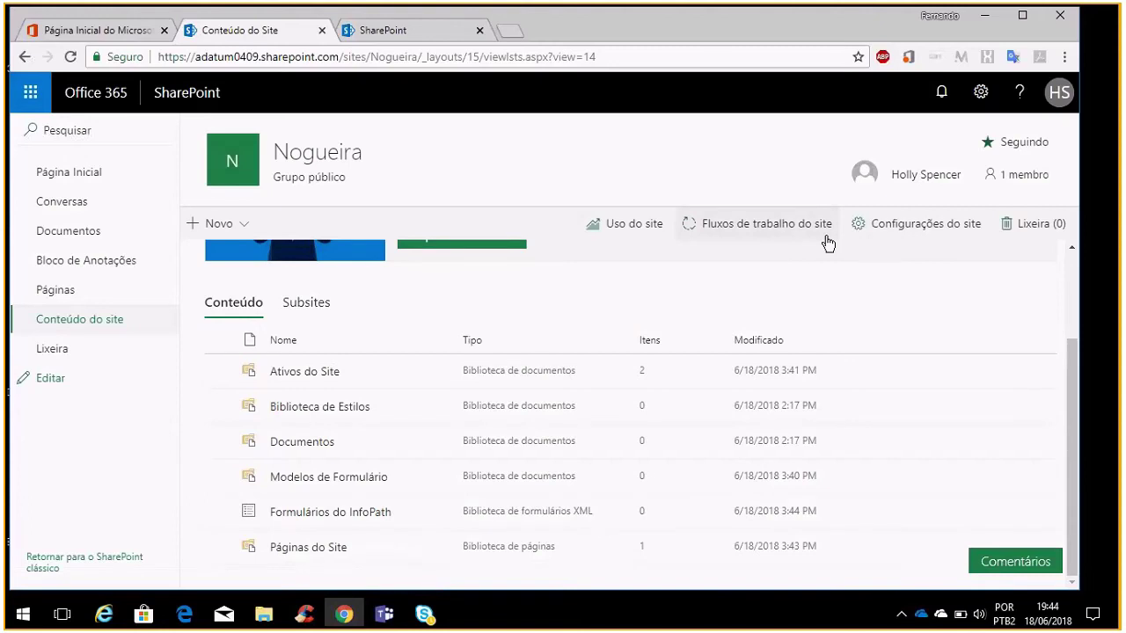
{"action": "left_click", "coordinate": [980, 93]}
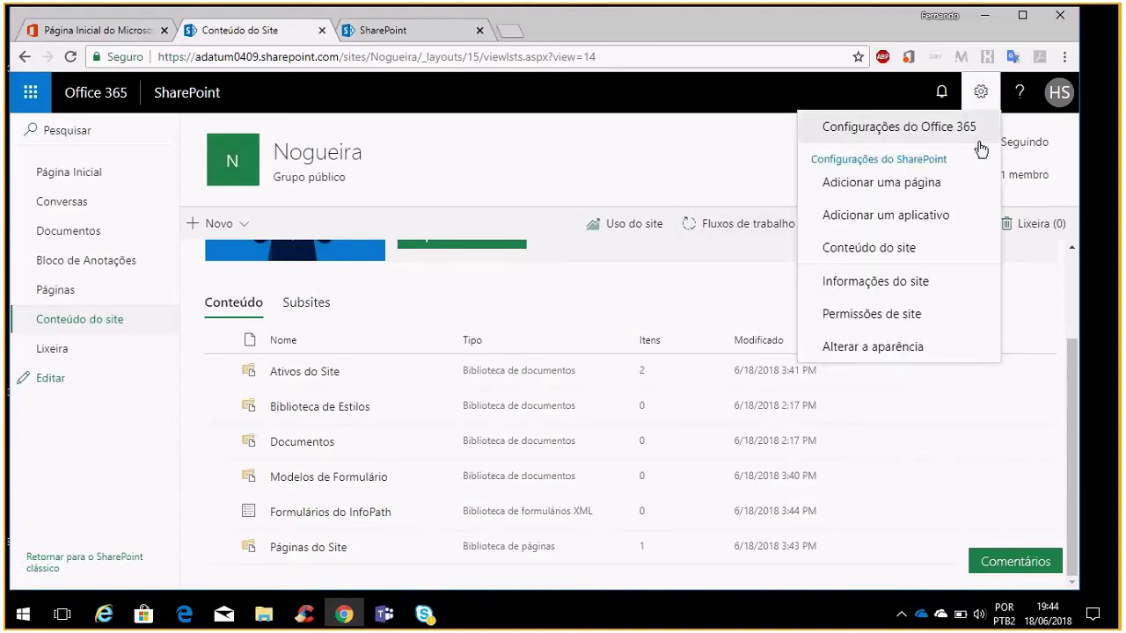
{"action": "left_click", "coordinate": [908, 321]}
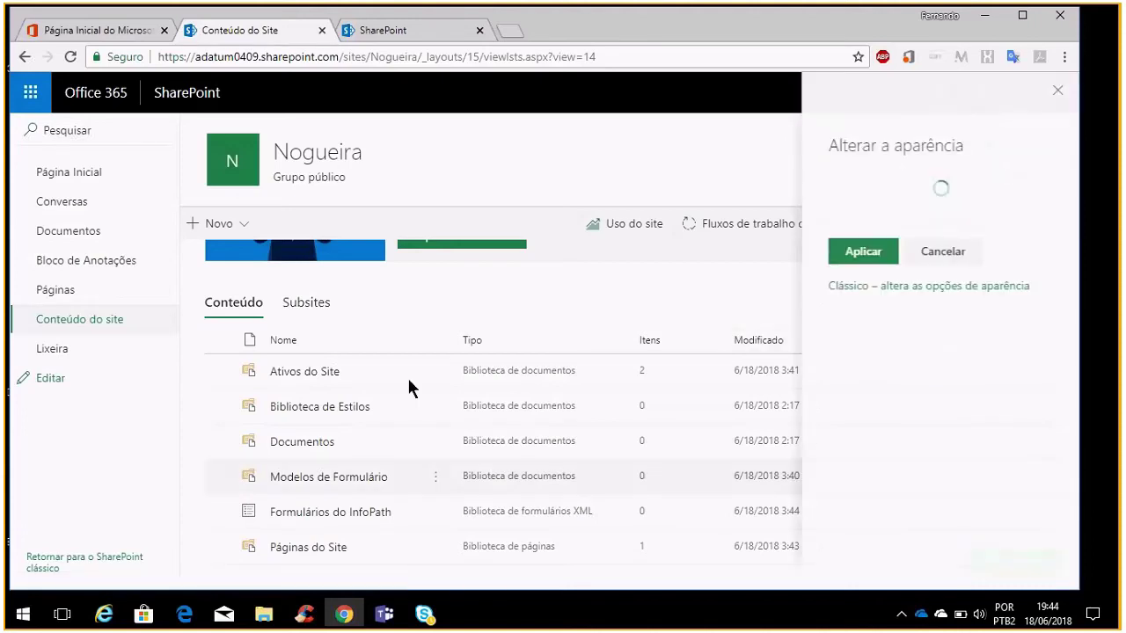
Apply the Amarelo-escuro theme, then go to the Configurações do site page
{"action": "scroll", "coordinate": [915, 387], "scroll_direction": "down", "scroll_amount": 3}
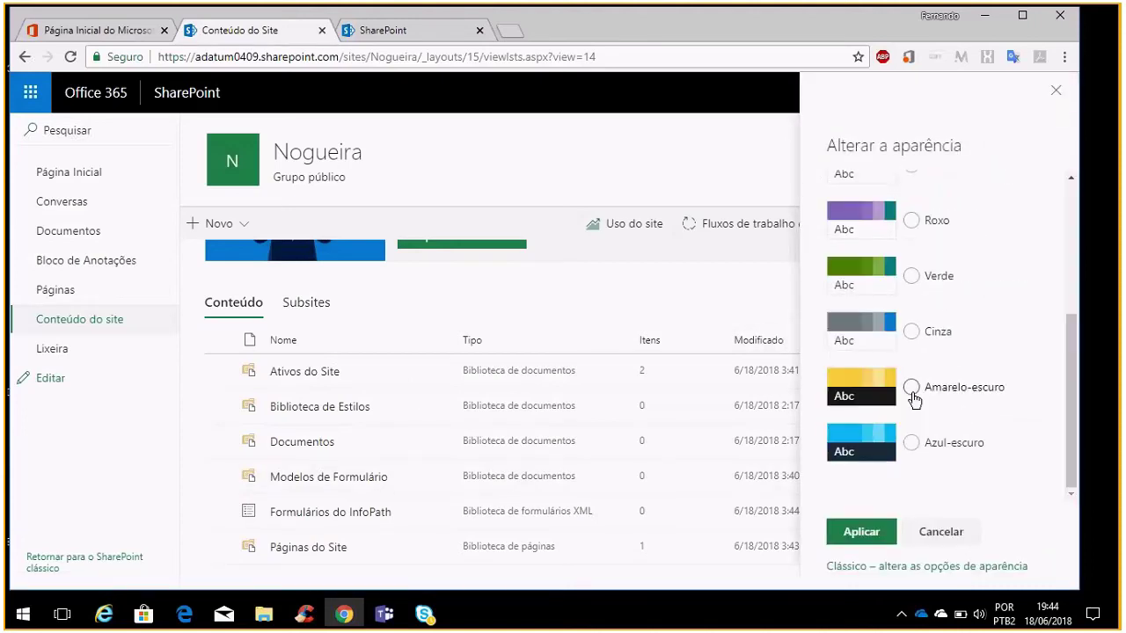
{"action": "left_click", "coordinate": [914, 396]}
{"action": "left_click", "coordinate": [880, 532]}
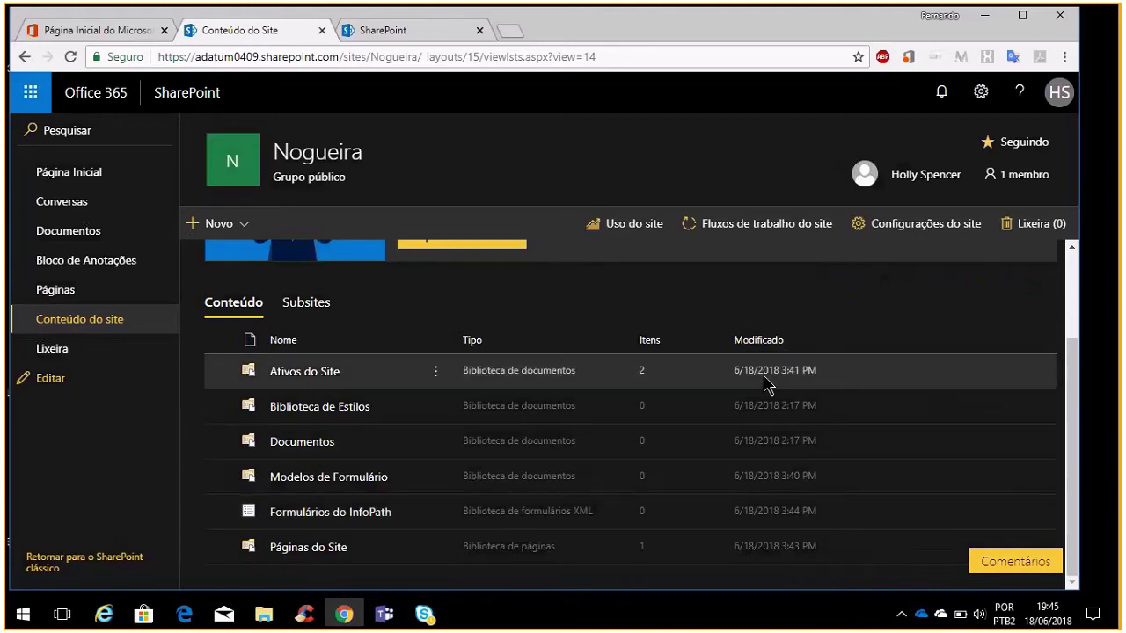
{"action": "scroll", "coordinate": [719, 479], "scroll_direction": "up", "scroll_amount": 2}
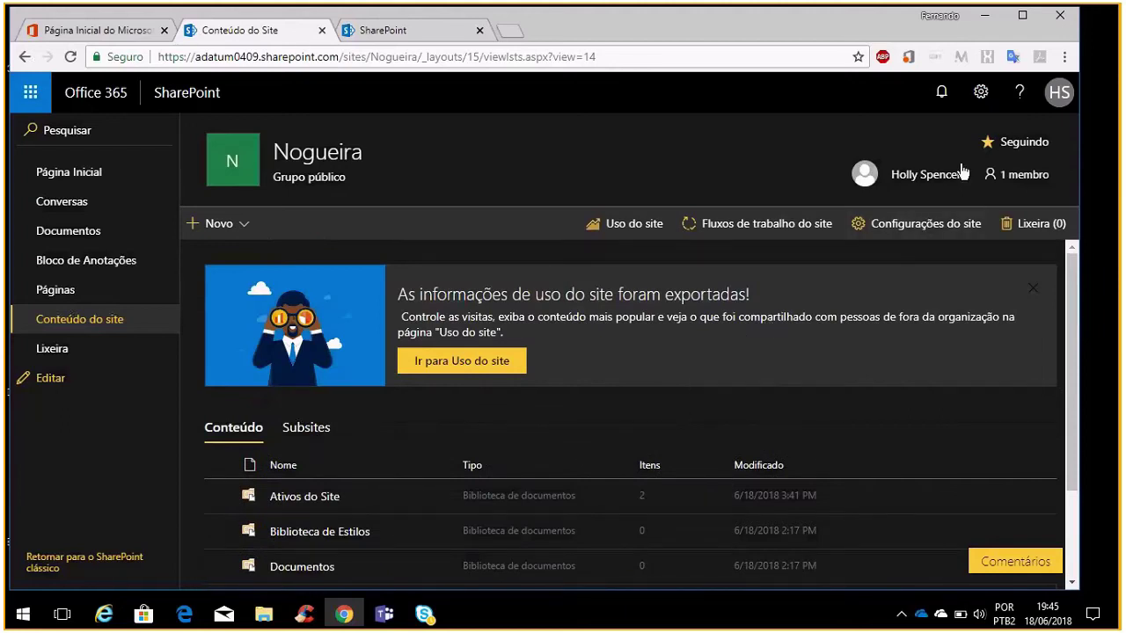
{"action": "left_click", "coordinate": [939, 230]}
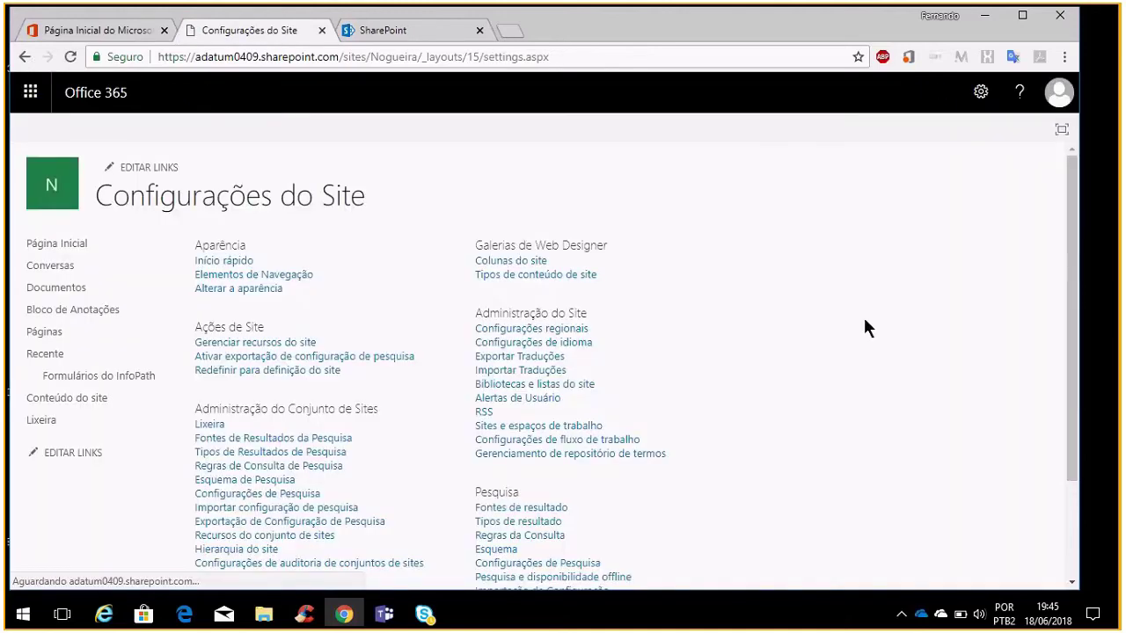
Go from Configurações do Site to Gerenciar recursos do site
{"action": "scroll", "coordinate": [833, 323], "scroll_direction": "down", "scroll_amount": 2}
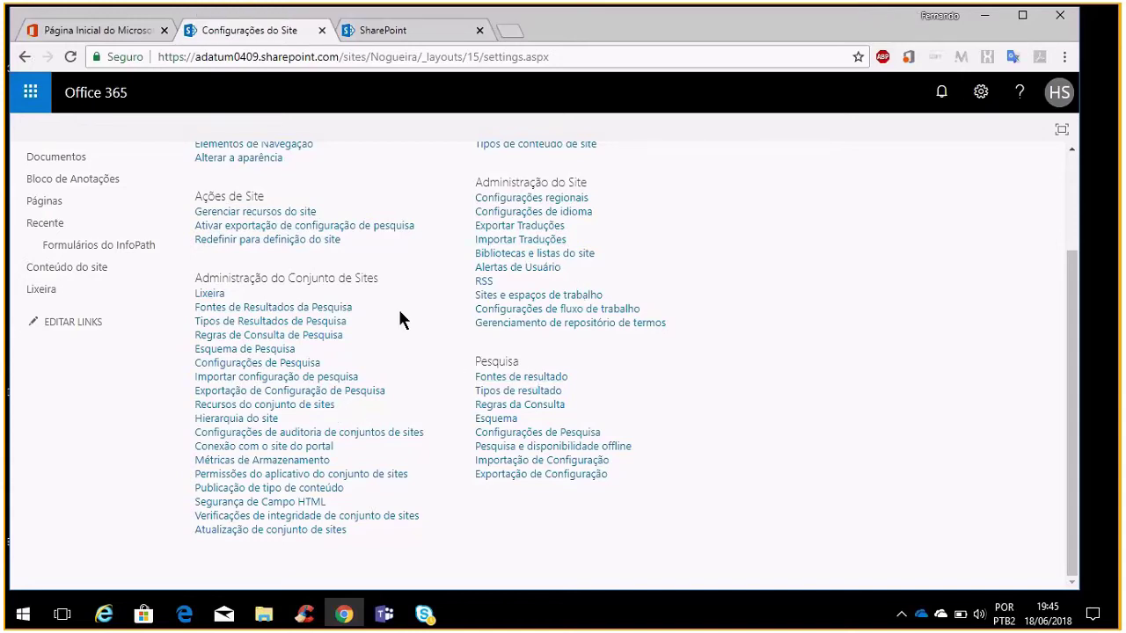
{"action": "left_click", "coordinate": [309, 214]}
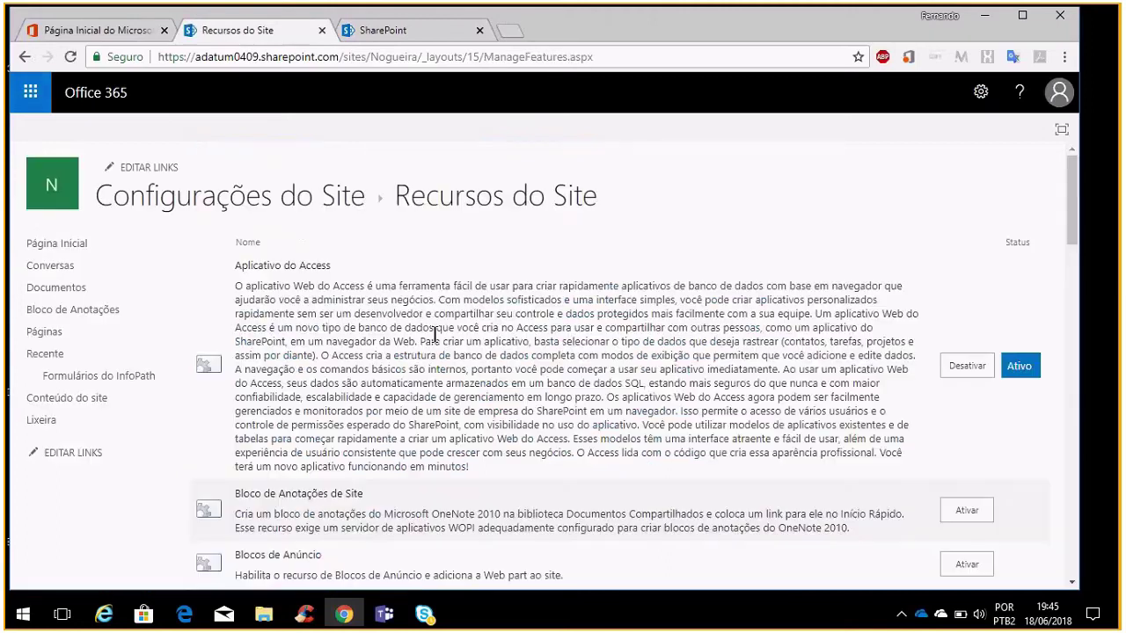
Activate the Home Page da Página Wiki feature in Recursos do Site
{"action": "scroll", "coordinate": [507, 388], "scroll_direction": "down", "scroll_amount": 2}
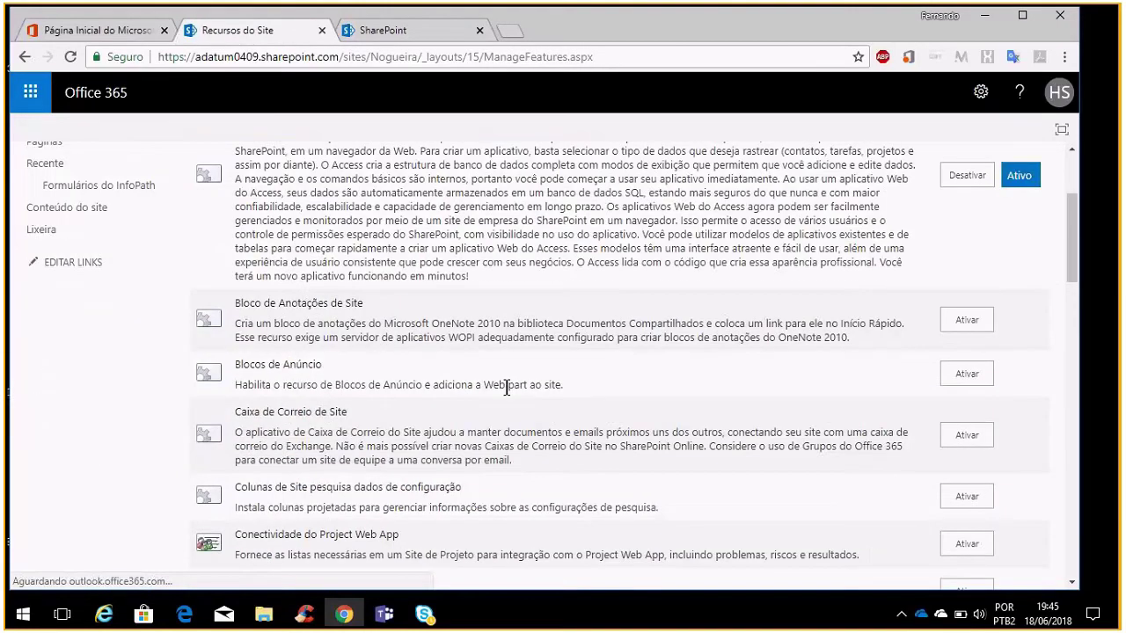
{"action": "scroll", "coordinate": [510, 394], "scroll_direction": "down", "scroll_amount": 2}
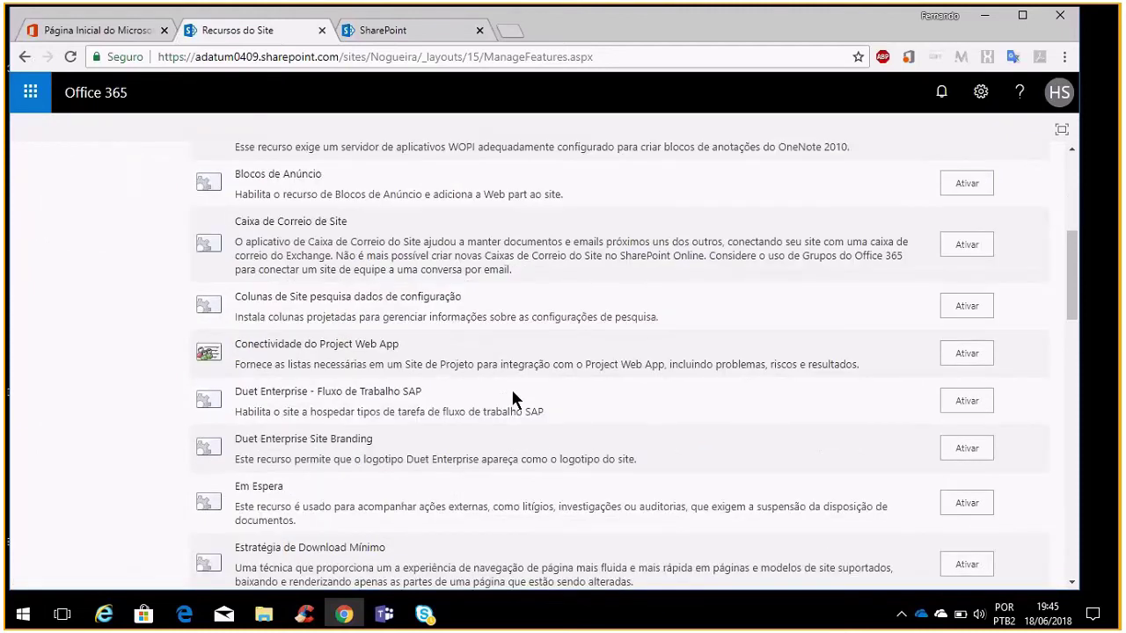
{"action": "scroll", "coordinate": [512, 390], "scroll_direction": "up", "scroll_amount": 5}
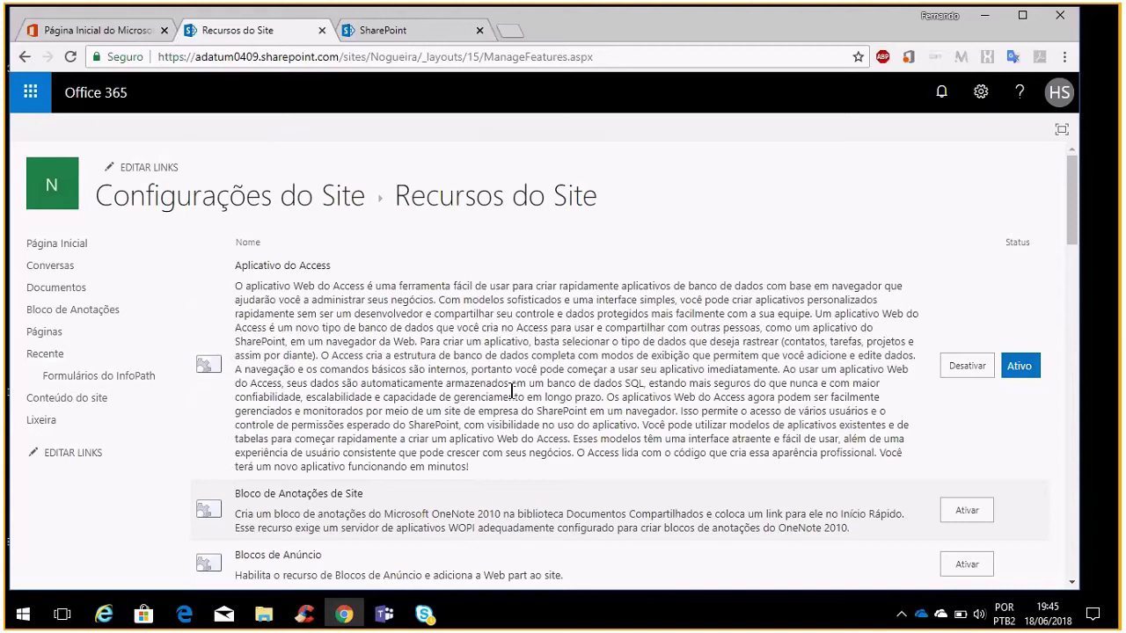
{"action": "scroll", "coordinate": [788, 387], "scroll_direction": "down", "scroll_amount": 2}
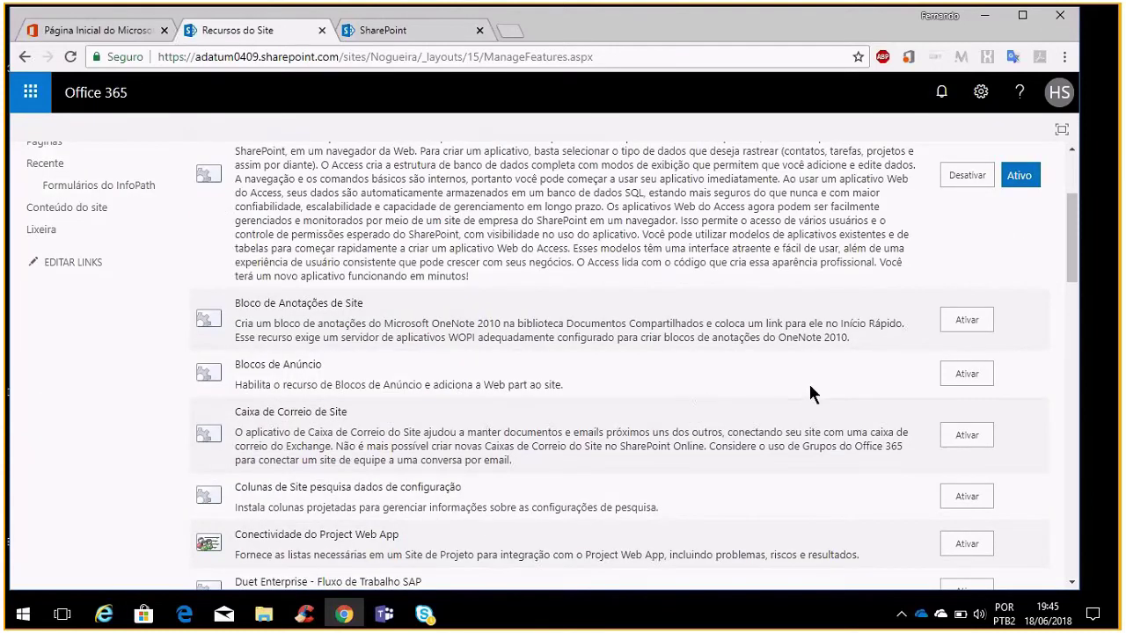
{"action": "scroll", "coordinate": [810, 394], "scroll_direction": "down", "scroll_amount": 2}
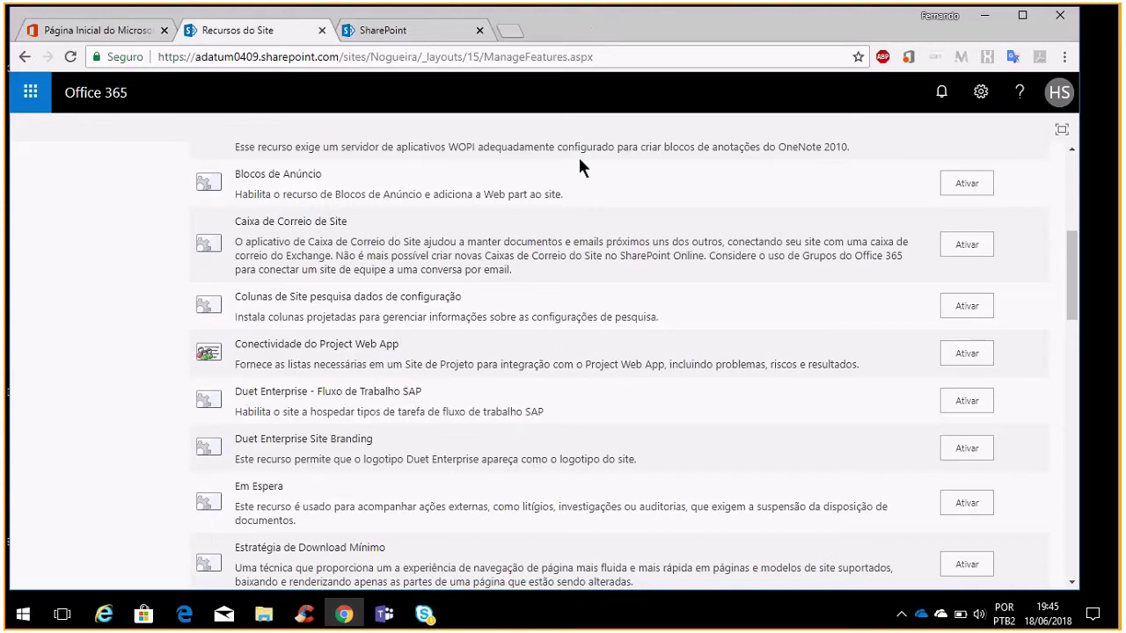
{"action": "scroll", "coordinate": [574, 169], "scroll_direction": "down", "scroll_amount": 2}
{"action": "scroll", "coordinate": [569, 181], "scroll_direction": "down", "scroll_amount": 1}
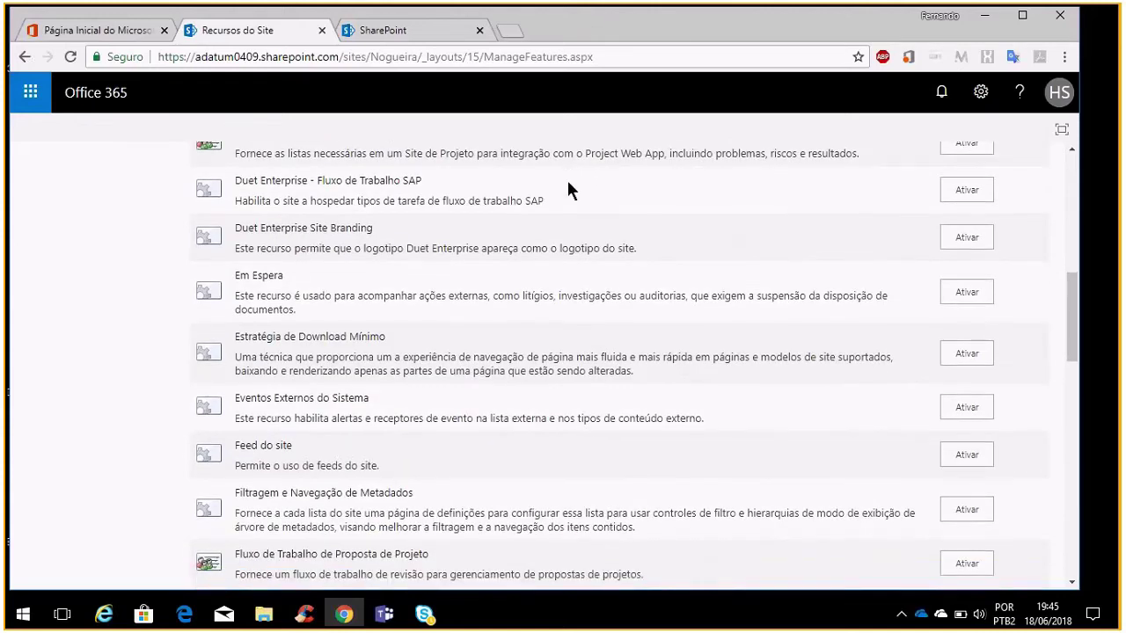
{"action": "scroll", "coordinate": [568, 192], "scroll_direction": "down", "scroll_amount": 4}
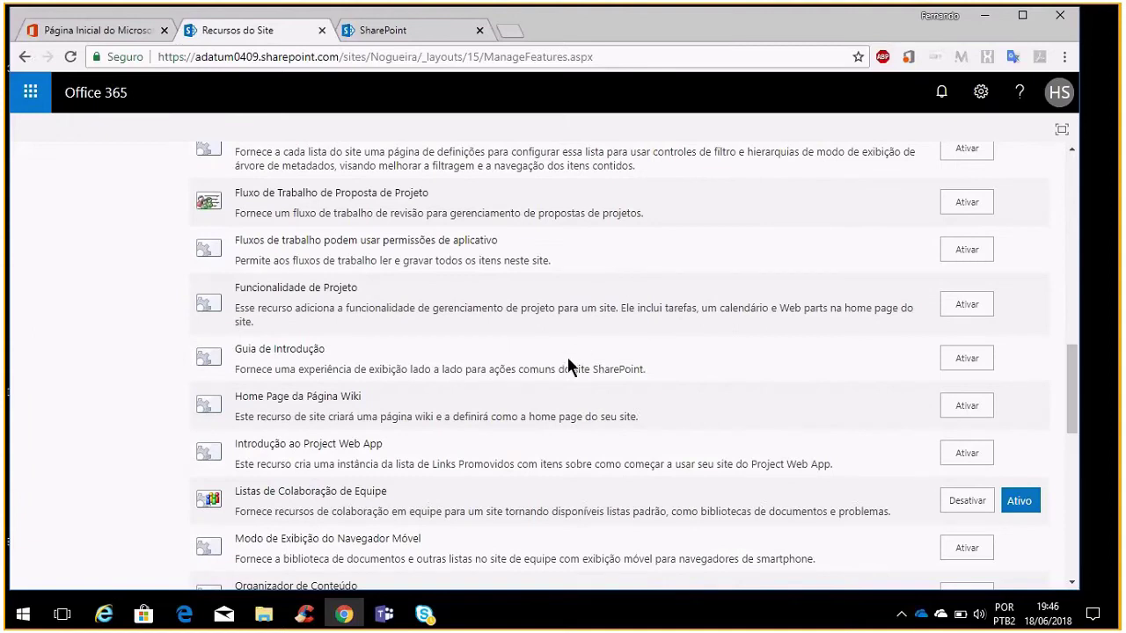
{"action": "scroll", "coordinate": [568, 367], "scroll_direction": "down", "scroll_amount": 2}
{"action": "scroll", "coordinate": [568, 367], "scroll_direction": "down", "scroll_amount": 2}
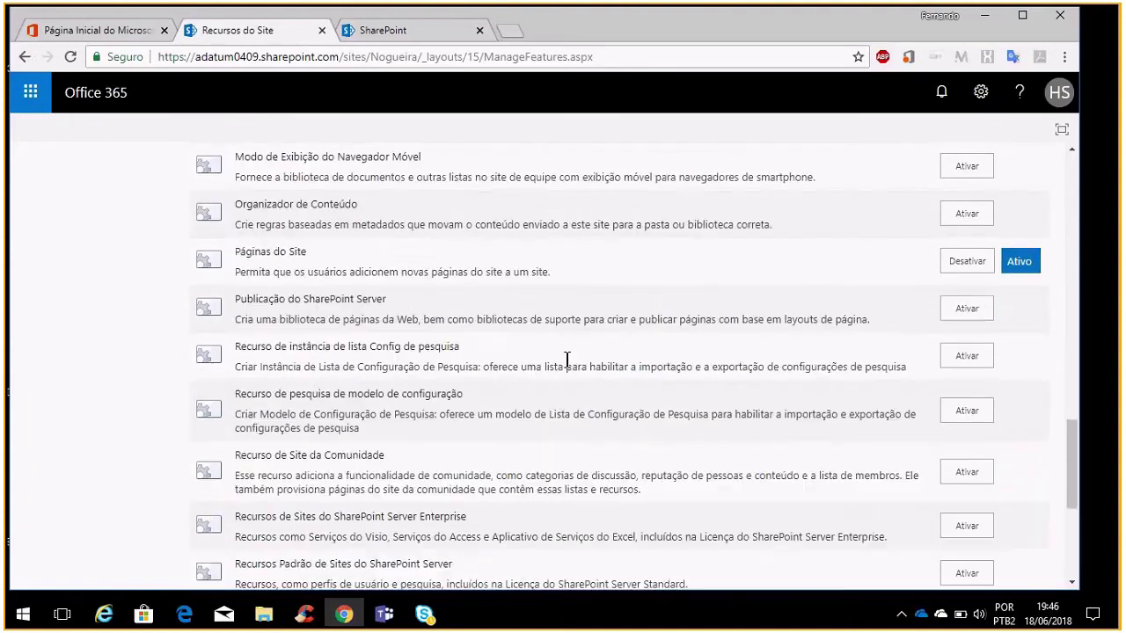
{"action": "scroll", "coordinate": [567, 361], "scroll_direction": "up", "scroll_amount": 2}
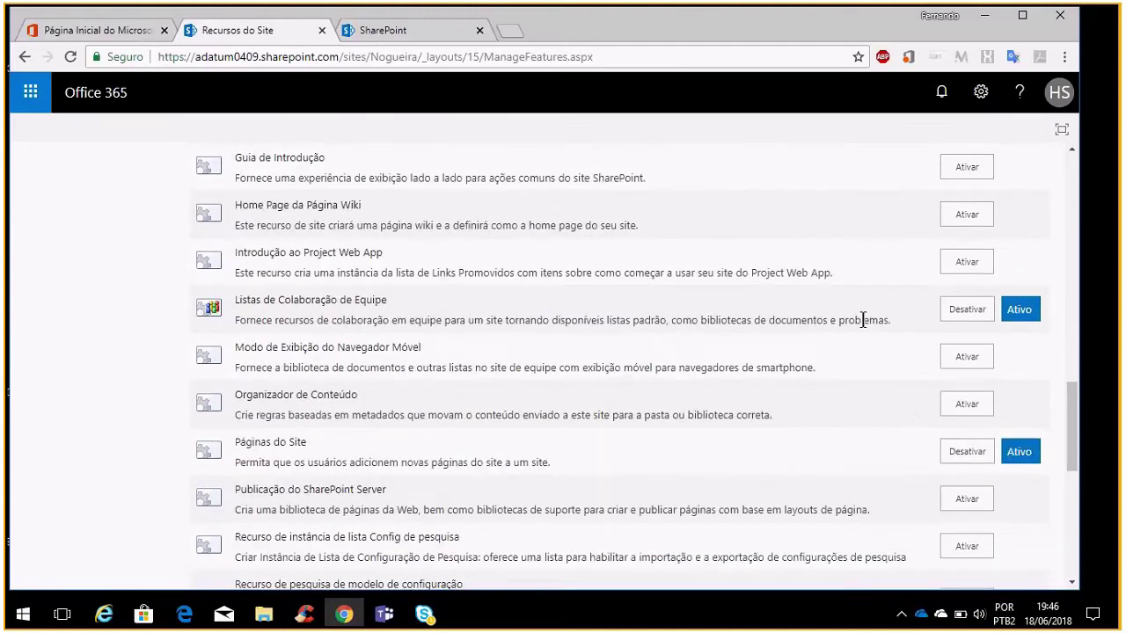
{"action": "left_click", "coordinate": [982, 216]}
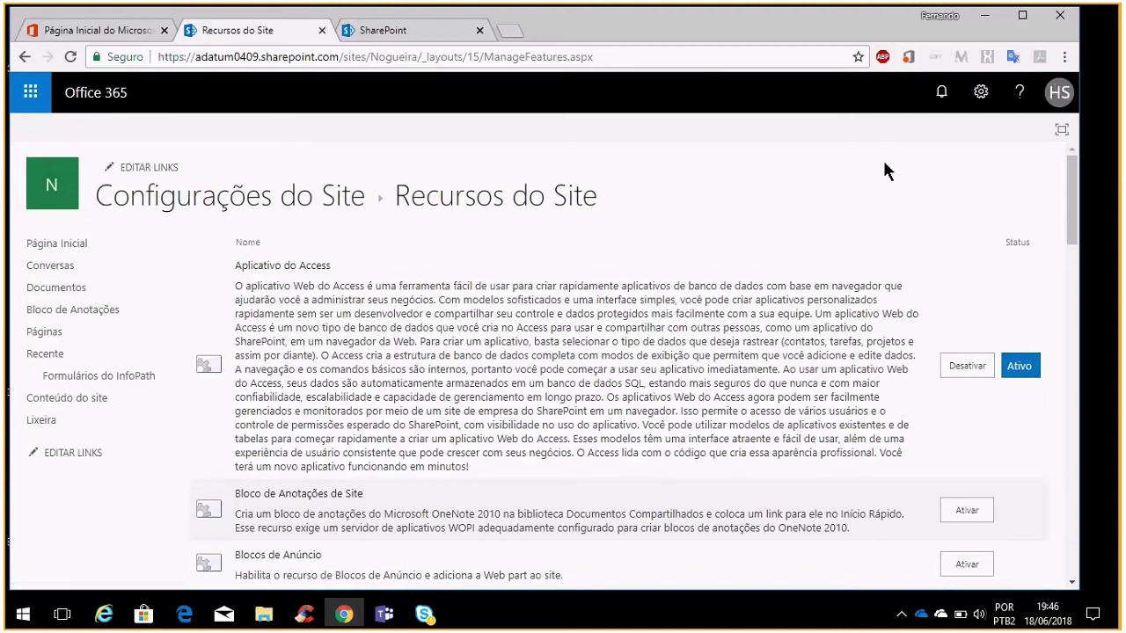
{"action": "scroll", "coordinate": [798, 207], "scroll_direction": "down", "scroll_amount": 4}
{"action": "scroll", "coordinate": [614, 189], "scroll_direction": "up", "scroll_amount": 2}
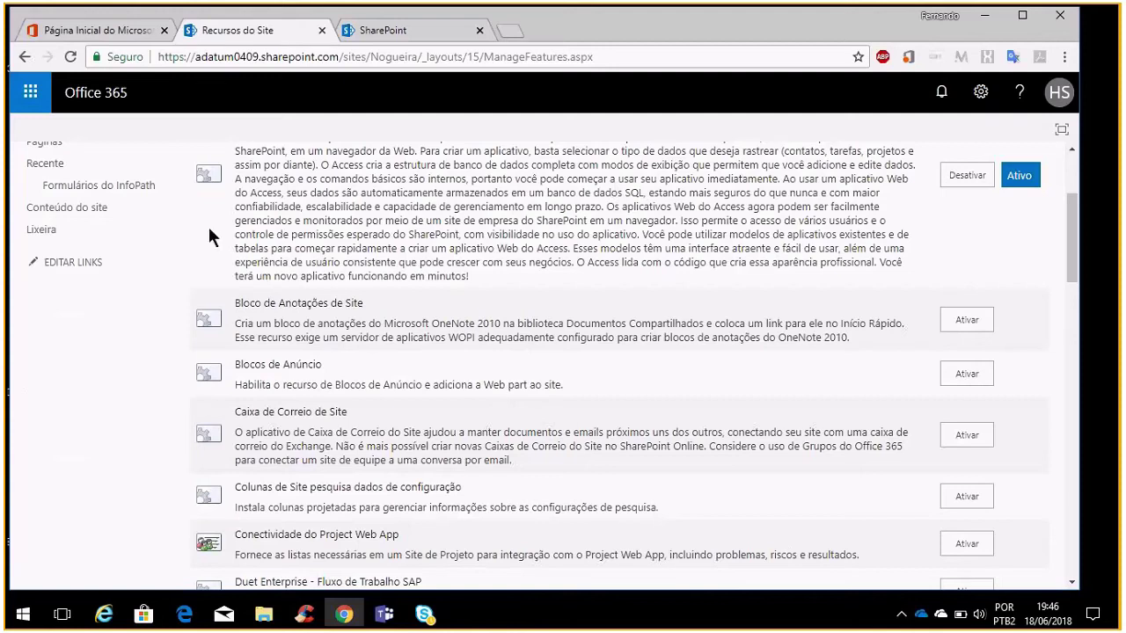
Open the Formulários do InfoPath library and reapply the Amarelo-escuro theme
{"action": "left_click", "coordinate": [110, 190]}
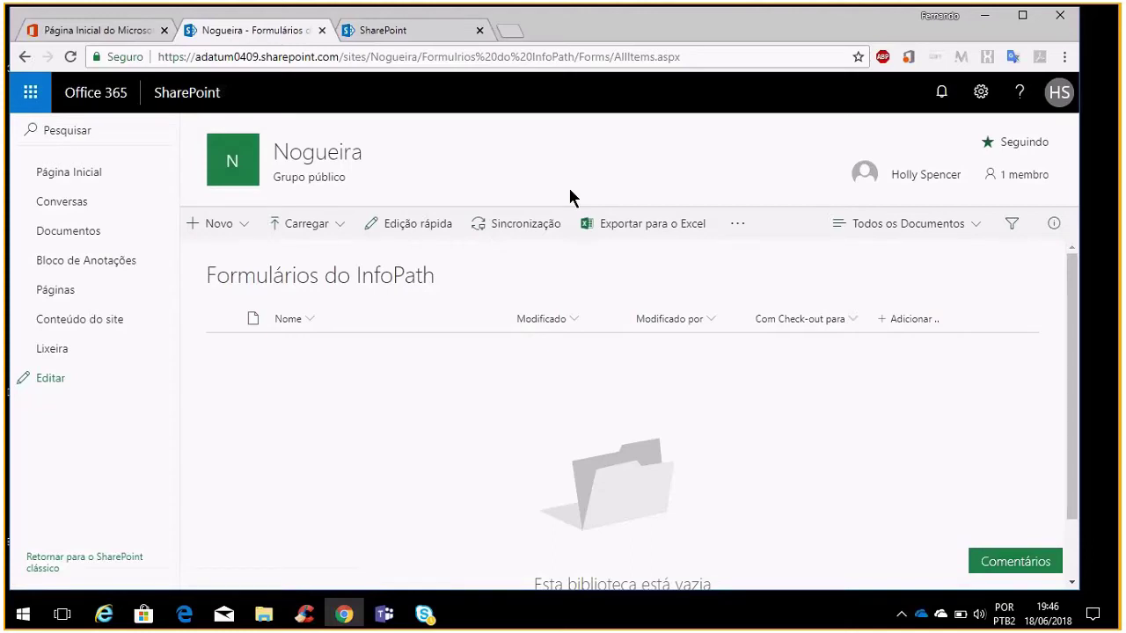
{"action": "left_click", "coordinate": [984, 97]}
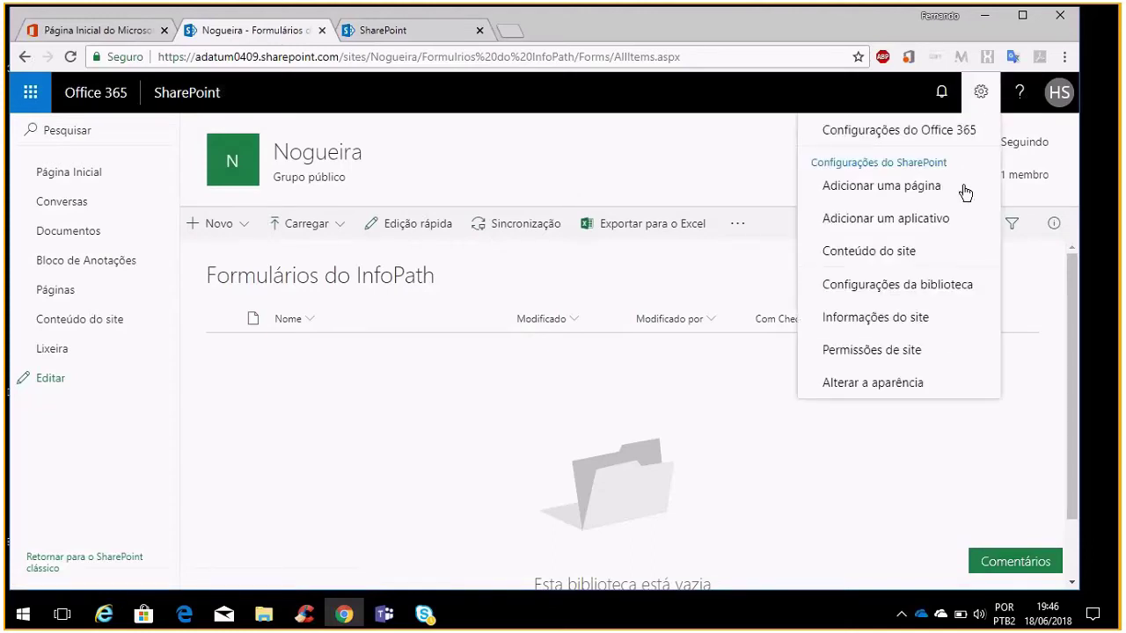
{"action": "left_click", "coordinate": [912, 394]}
{"action": "scroll", "coordinate": [911, 396], "scroll_direction": "down", "scroll_amount": 3}
{"action": "left_click", "coordinate": [912, 388]}
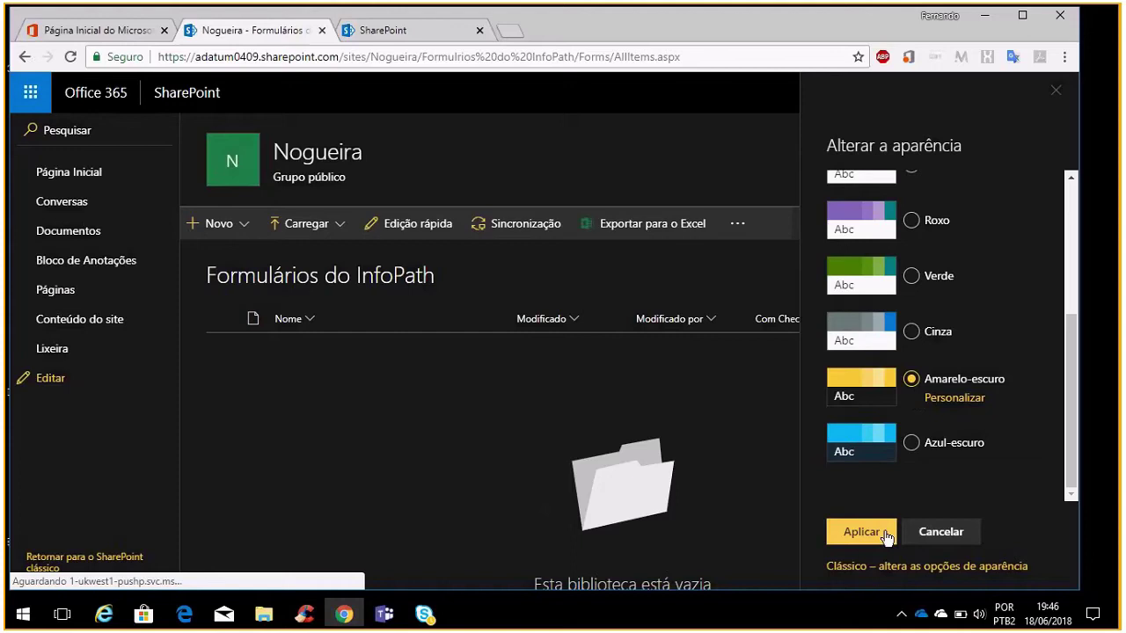
{"action": "left_click", "coordinate": [884, 534]}
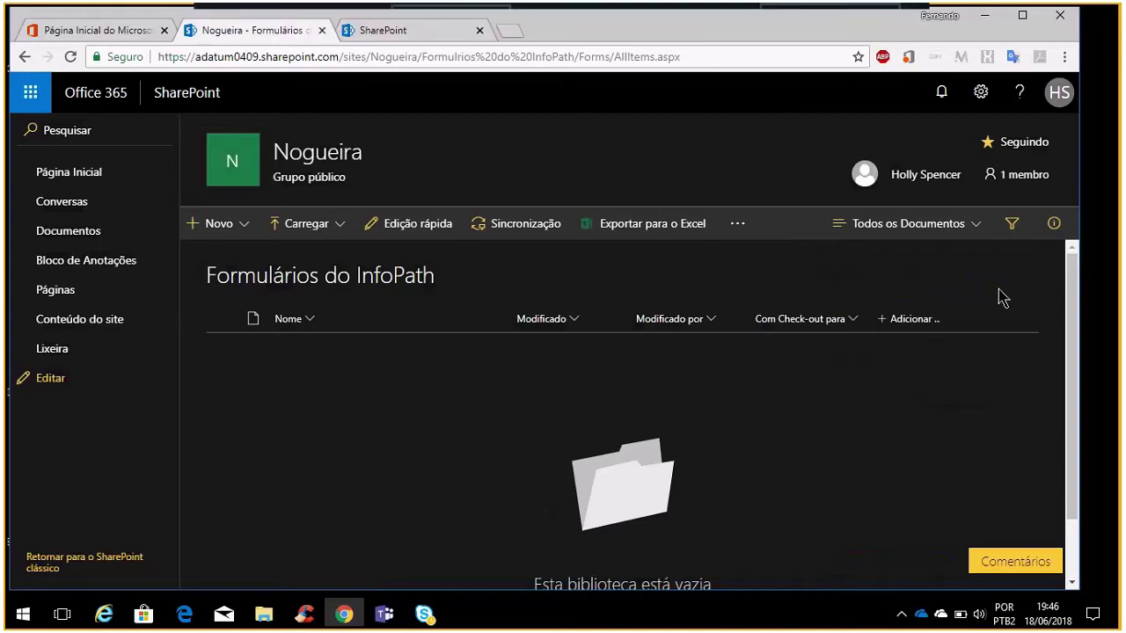
In Permissões de site, change Everyone except external users from Editar to Ler
{"action": "left_click", "coordinate": [981, 95]}
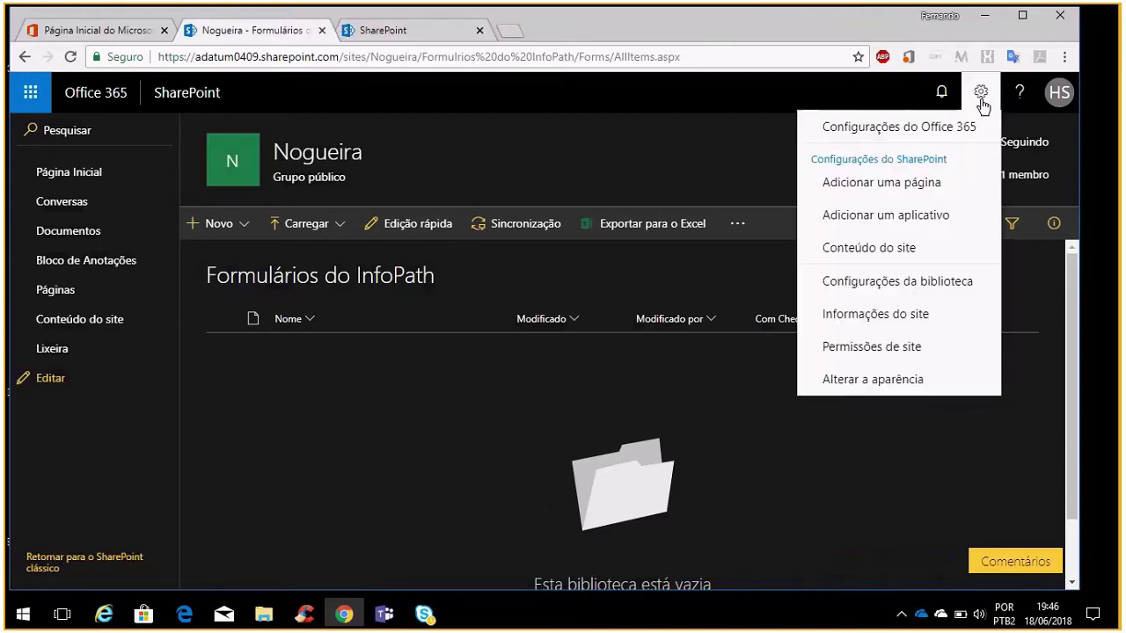
{"action": "left_click", "coordinate": [915, 347]}
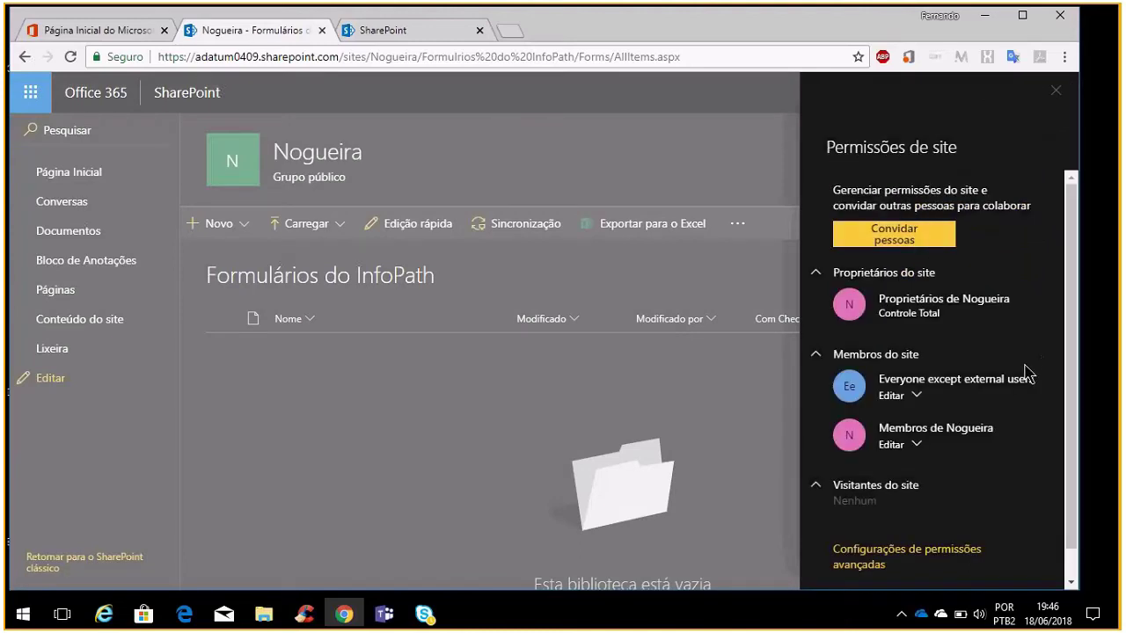
{"action": "scroll", "coordinate": [1026, 373], "scroll_direction": "down", "scroll_amount": 1}
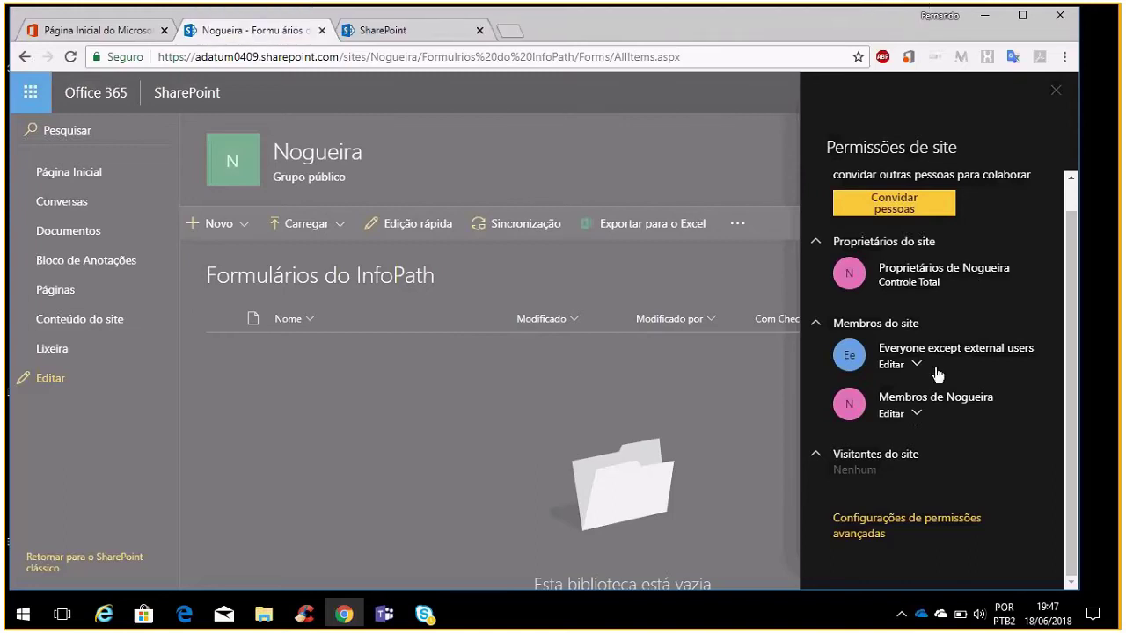
{"action": "left_click", "coordinate": [918, 366]}
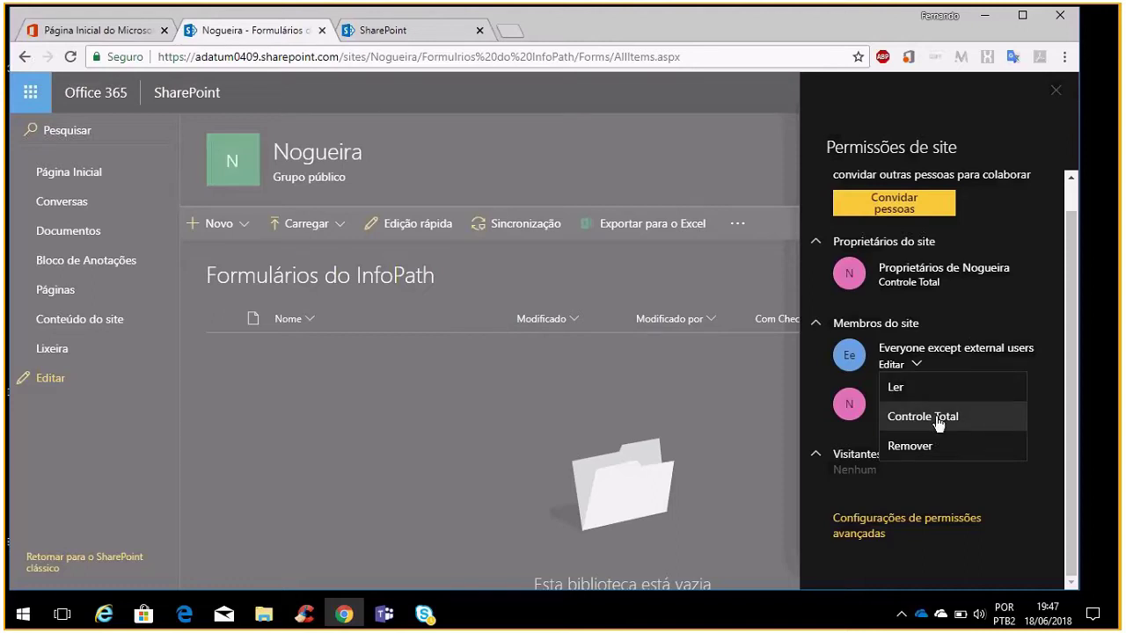
{"action": "left_click", "coordinate": [907, 392]}
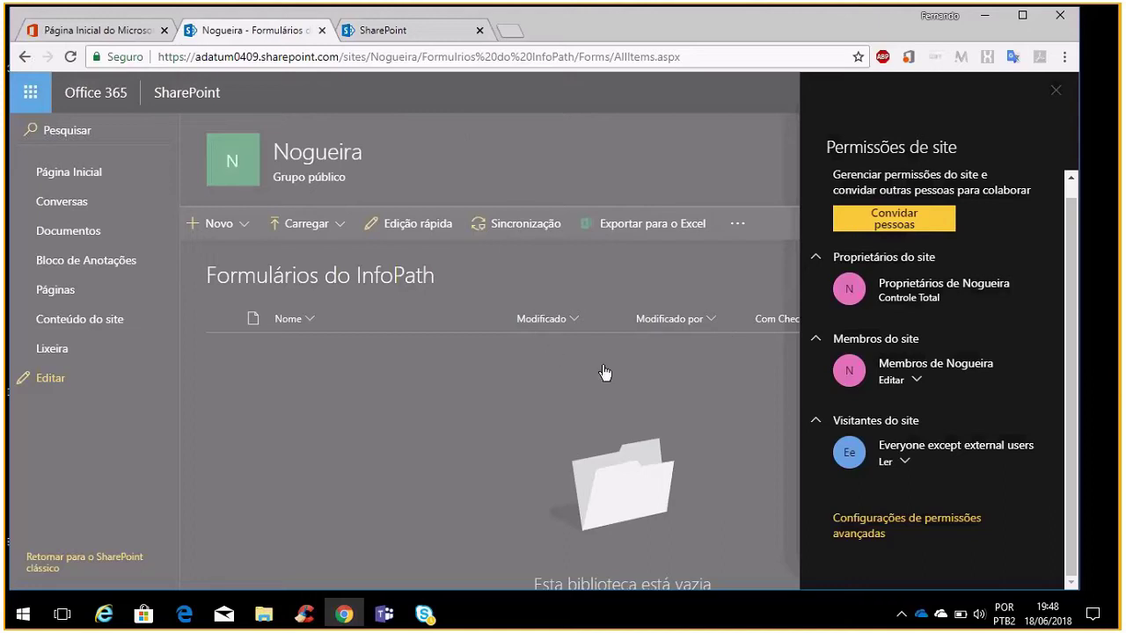
{"action": "left_click", "coordinate": [1075, 170]}
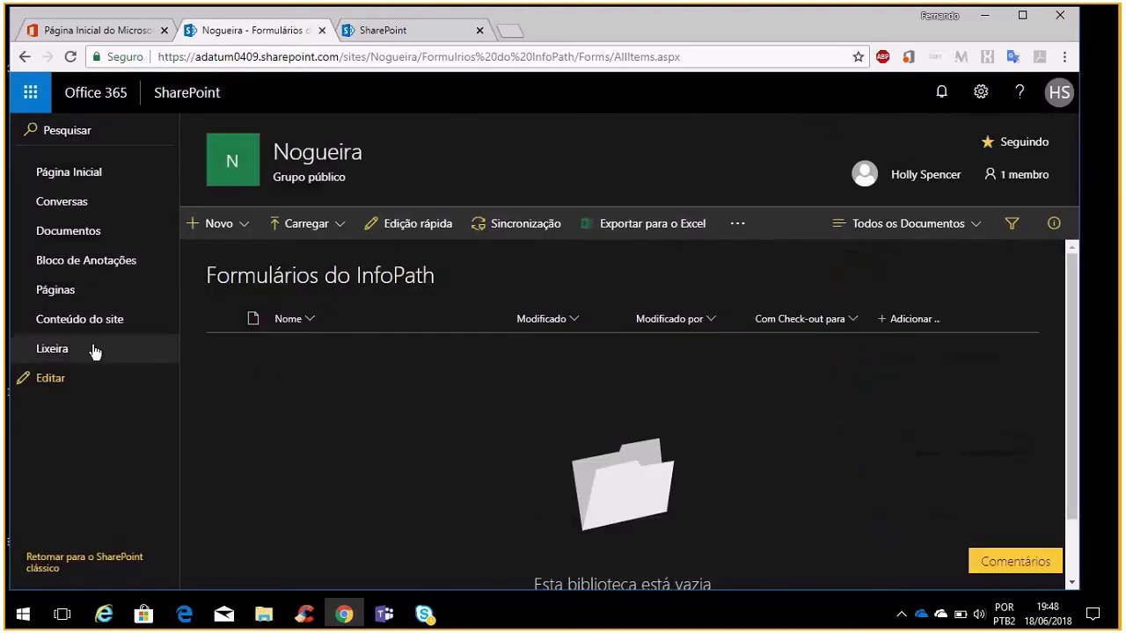
From the Nogueira home page, open Permissões de site and show the Convidar pessoas options
{"action": "left_click", "coordinate": [80, 180]}
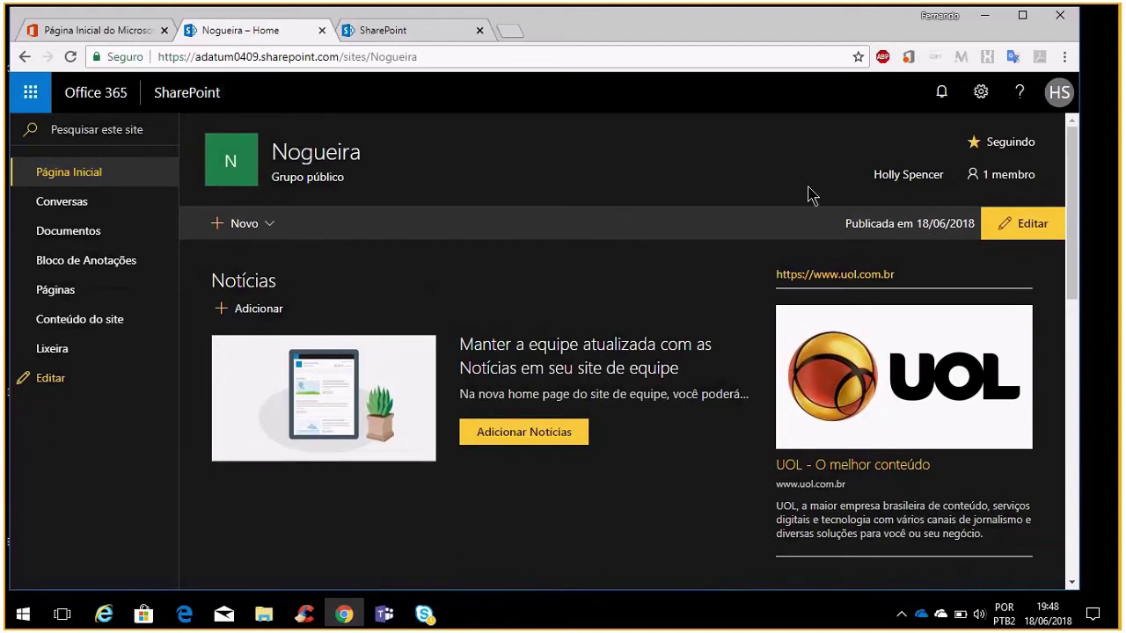
{"action": "left_click", "coordinate": [977, 98]}
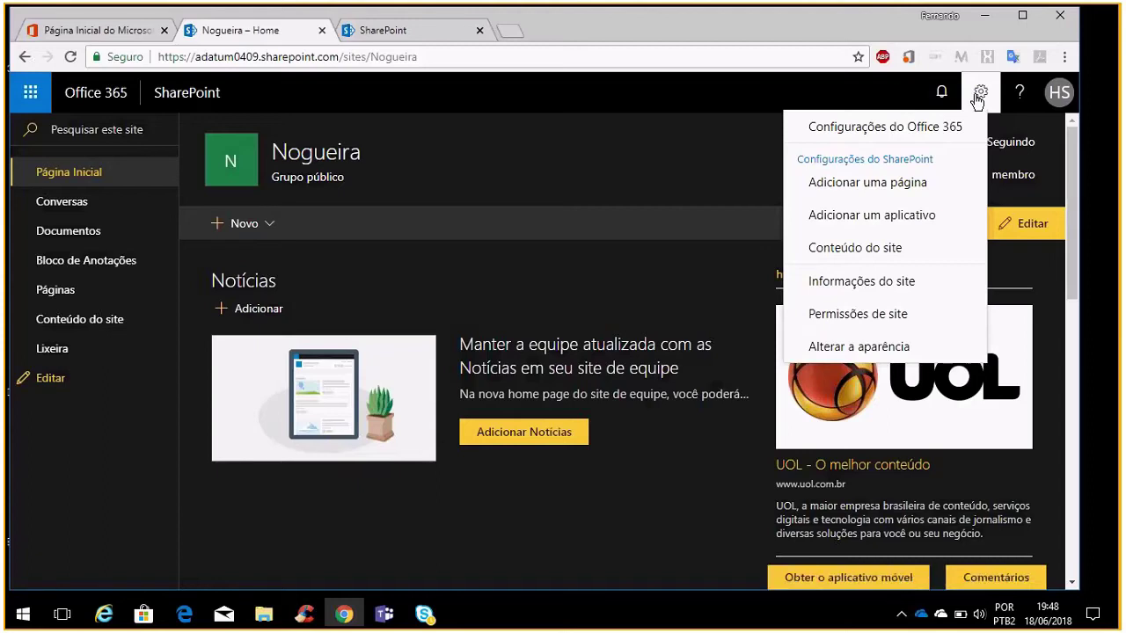
{"action": "left_click", "coordinate": [904, 331]}
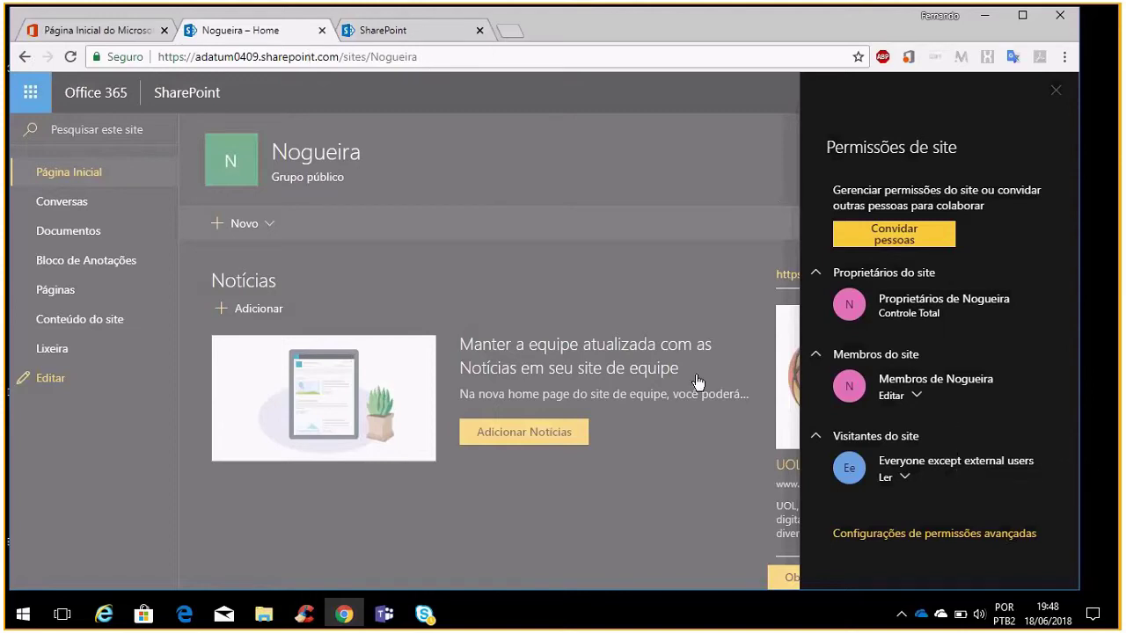
{"action": "left_click", "coordinate": [909, 239]}
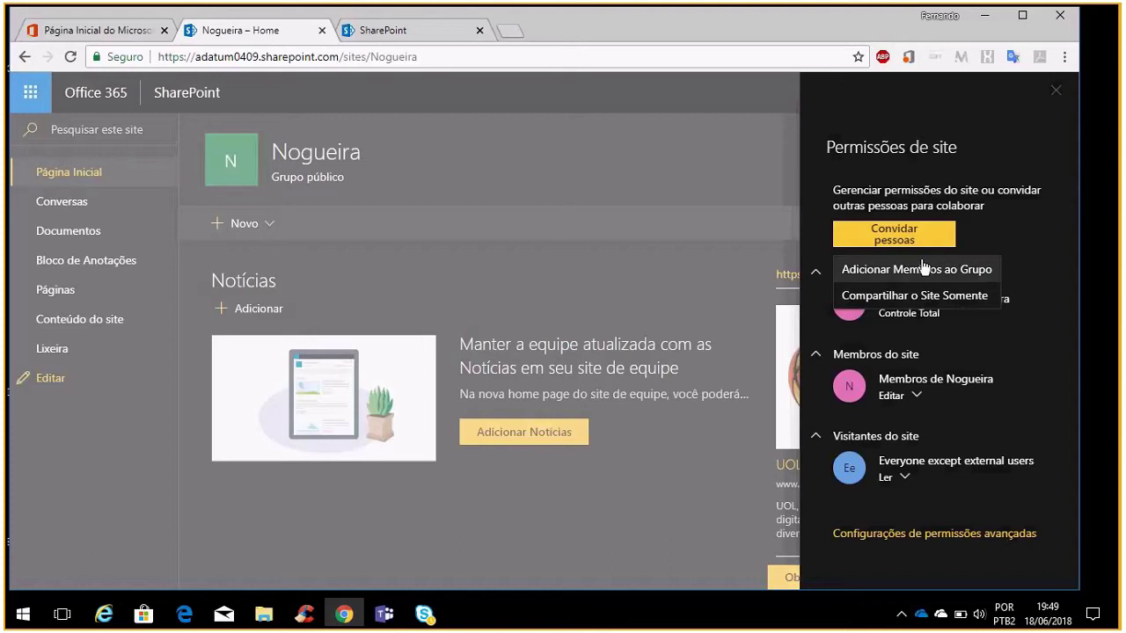
Choose Compartilhar o Site Somente and add the outside user by their e-mail address
{"action": "left_click", "coordinate": [894, 234]}
{"action": "left_click", "coordinate": [894, 234]}
{"action": "left_click", "coordinate": [915, 297]}
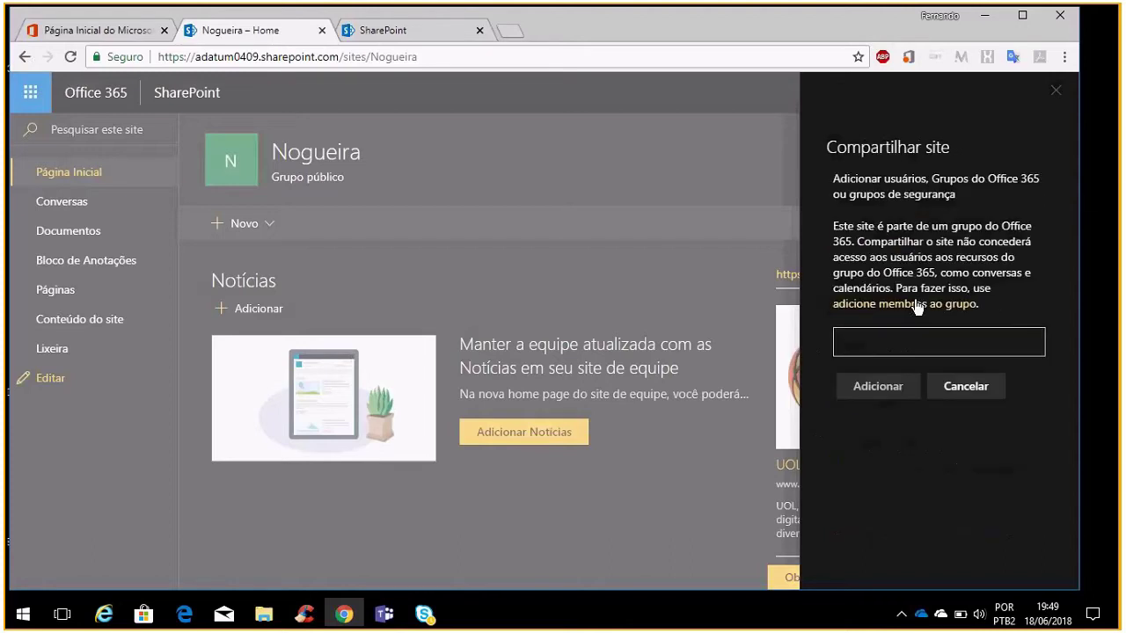
{"action": "left_click", "coordinate": [917, 337]}
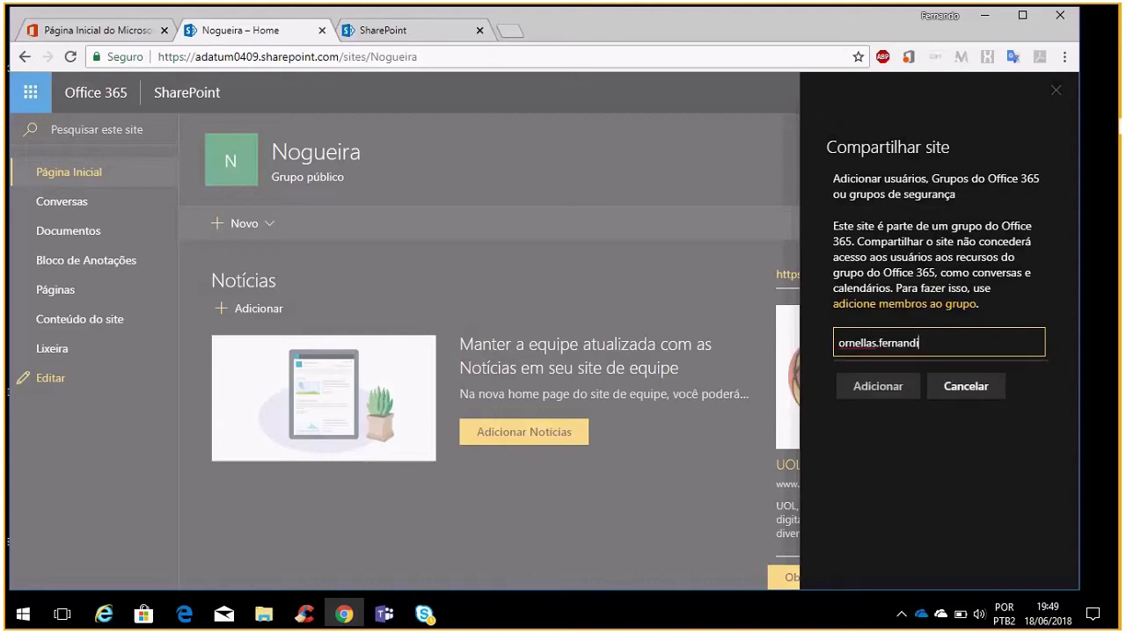
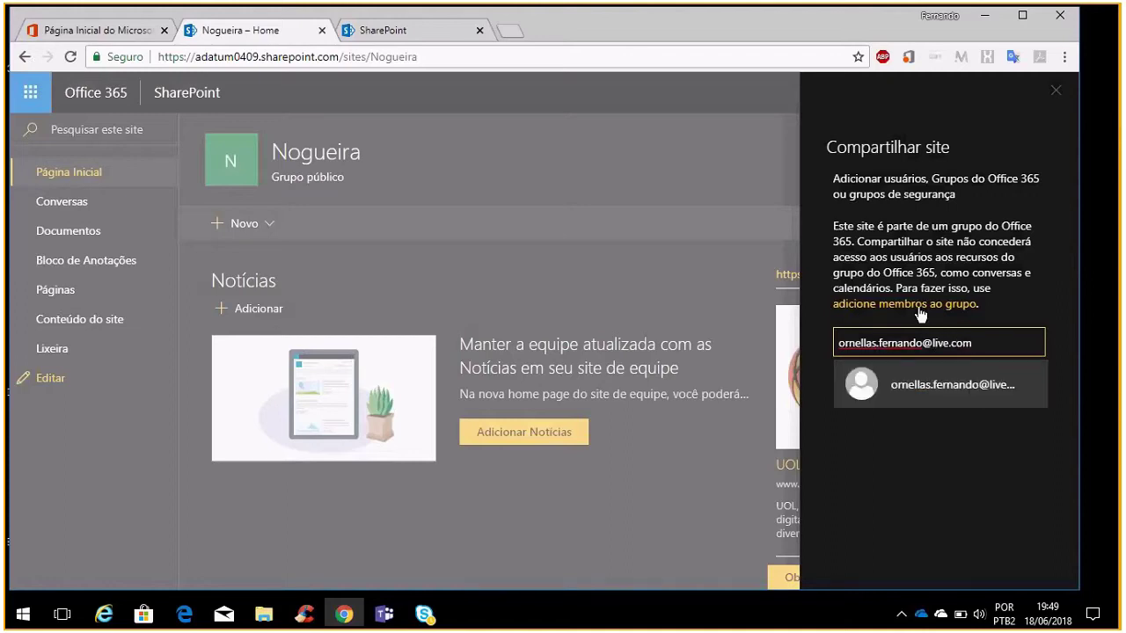
{"action": "left_click", "coordinate": [926, 387]}
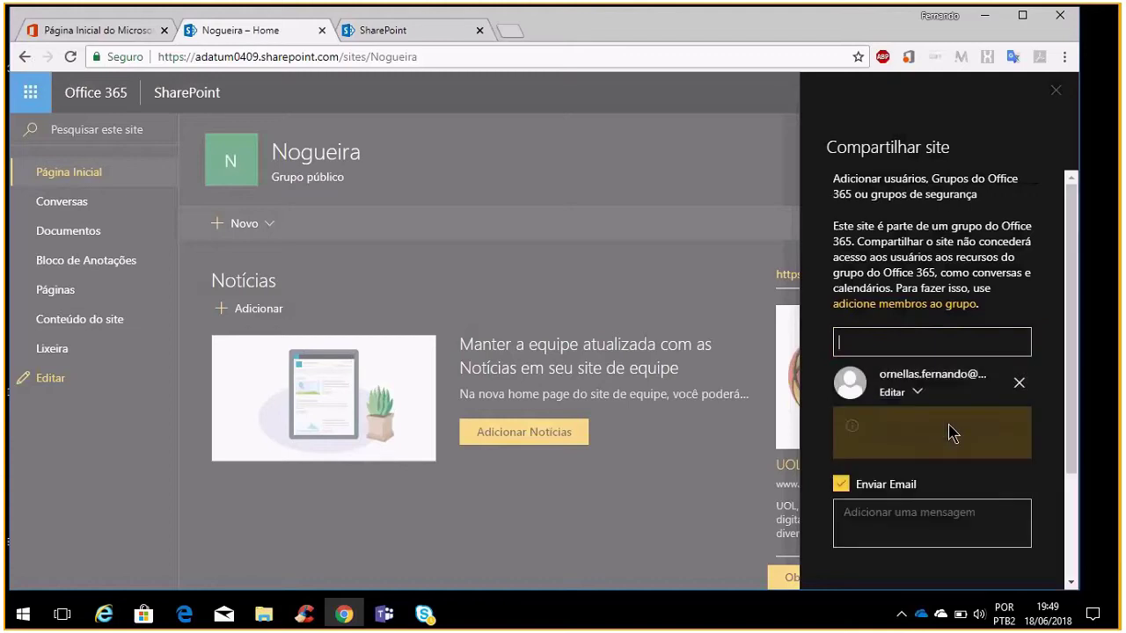
Add the invitation message 'segue meu site' and send the site share
{"action": "scroll", "coordinate": [950, 466], "scroll_direction": "down", "scroll_amount": 3}
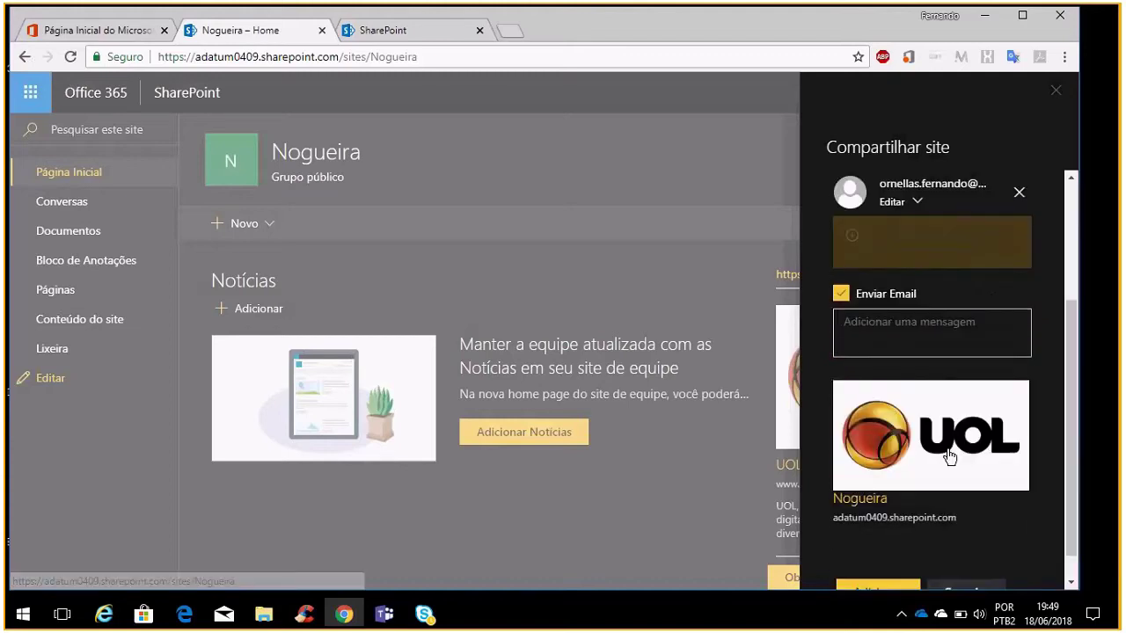
{"action": "scroll", "coordinate": [951, 455], "scroll_direction": "down", "scroll_amount": 1}
{"action": "scroll", "coordinate": [933, 369], "scroll_direction": "up", "scroll_amount": 4}
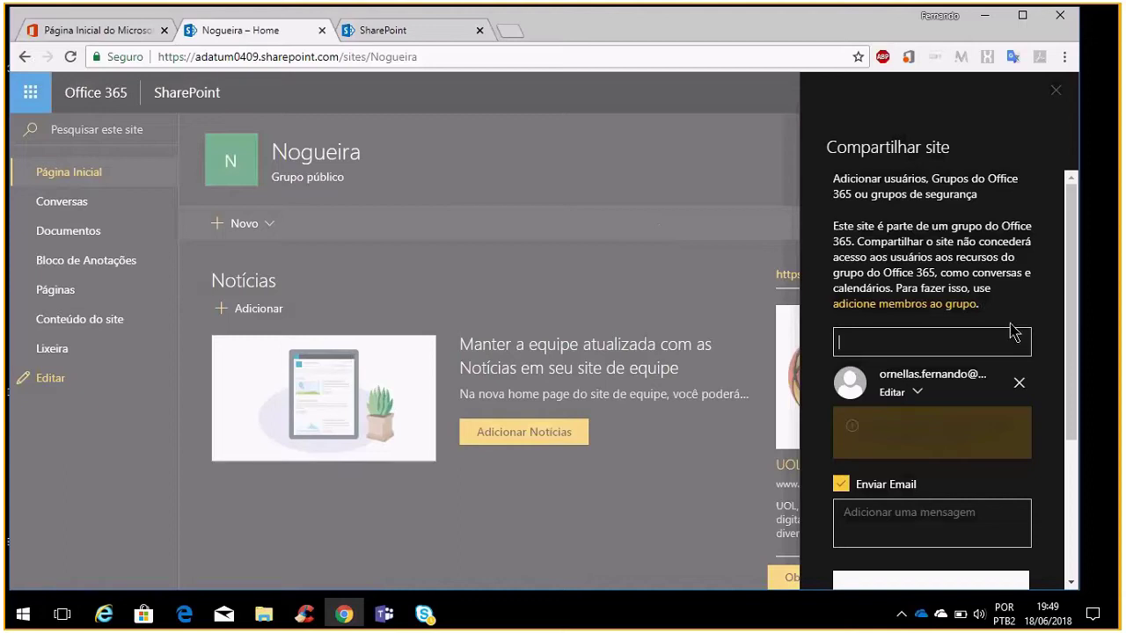
{"action": "scroll", "coordinate": [924, 479], "scroll_direction": "down", "scroll_amount": 3}
{"action": "left_click", "coordinate": [908, 328]}
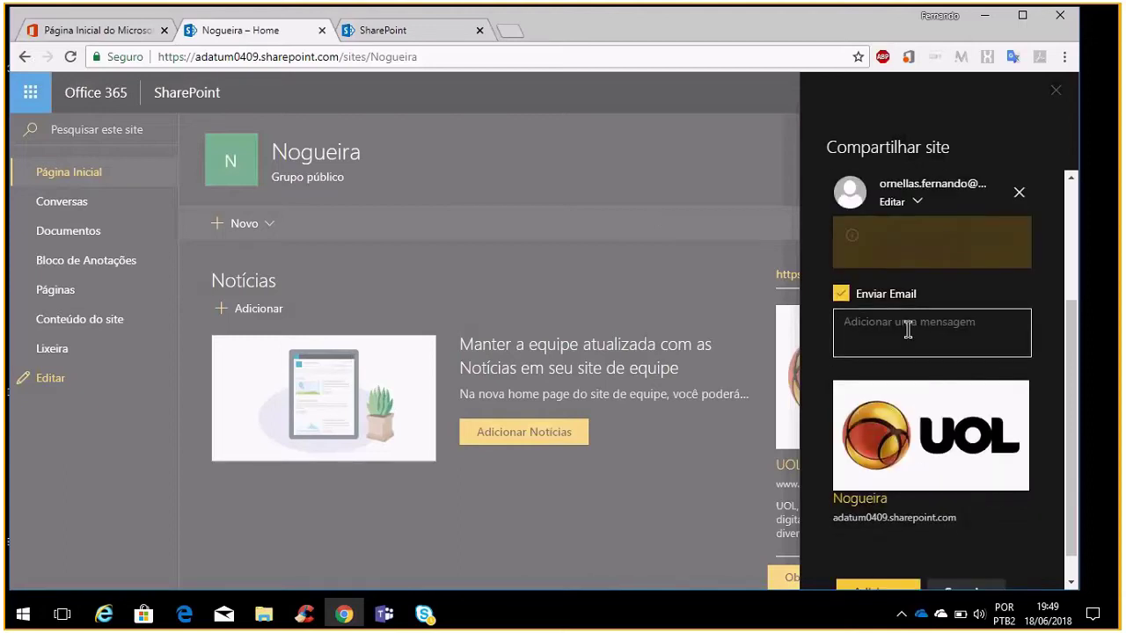
{"action": "type", "text": "seg"}
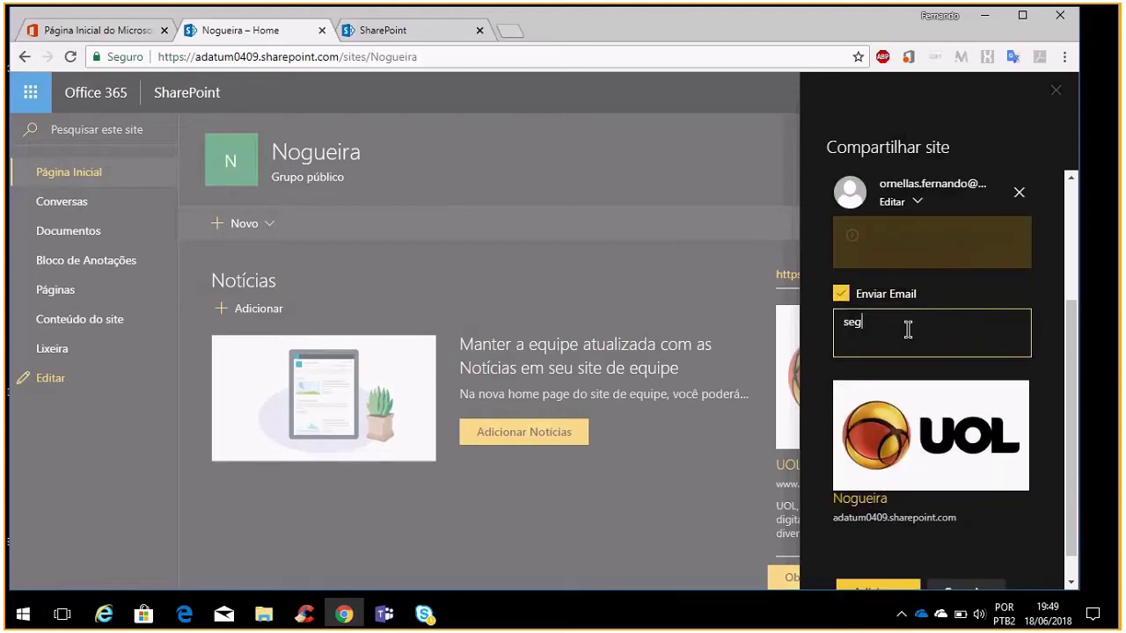
{"action": "type", "text": "ue meu site"}
{"action": "scroll", "coordinate": [965, 380], "scroll_direction": "down", "scroll_amount": 1}
{"action": "left_click", "coordinate": [896, 566]}
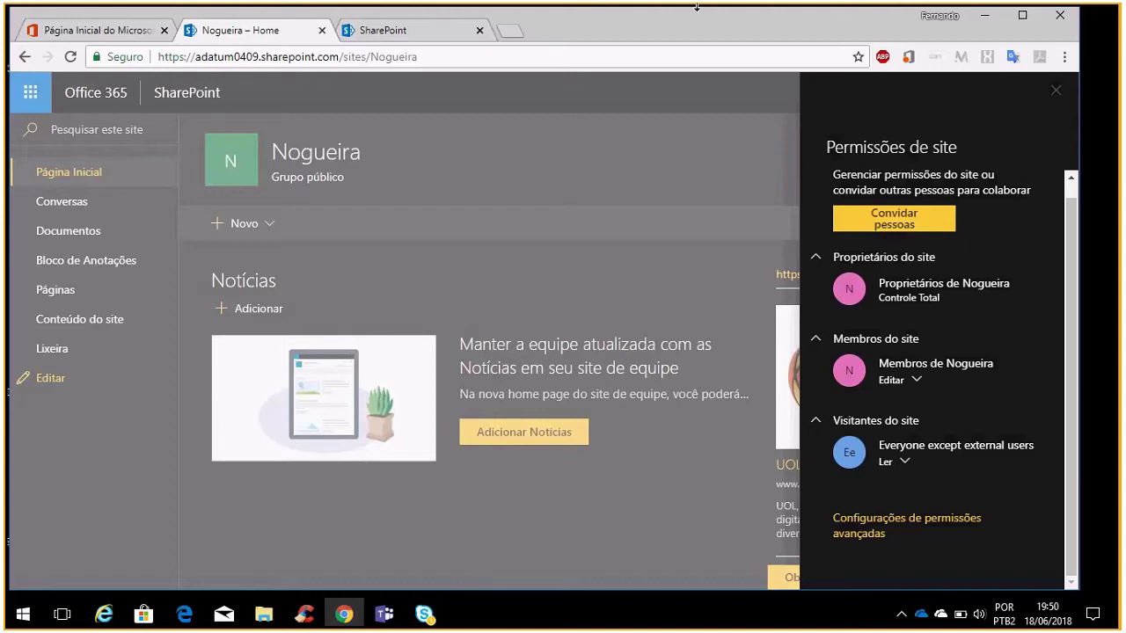
Close the permissions panel and open the 1 membro Adicionar membros form, closing it without adding anyone
{"action": "left_click", "coordinate": [1058, 94]}
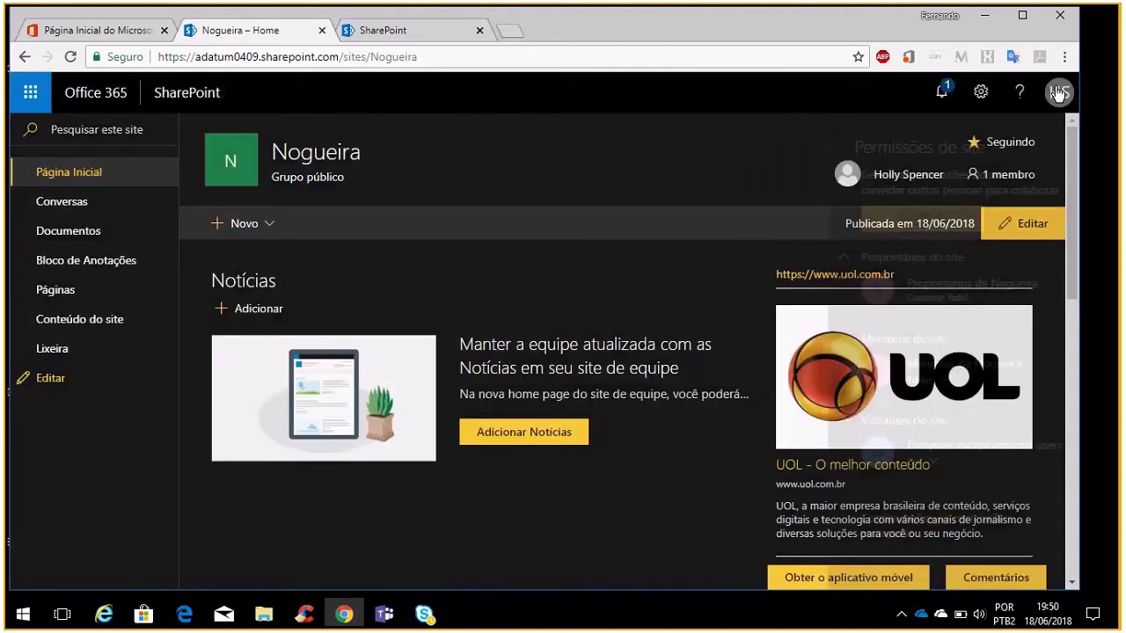
{"action": "left_click", "coordinate": [999, 183]}
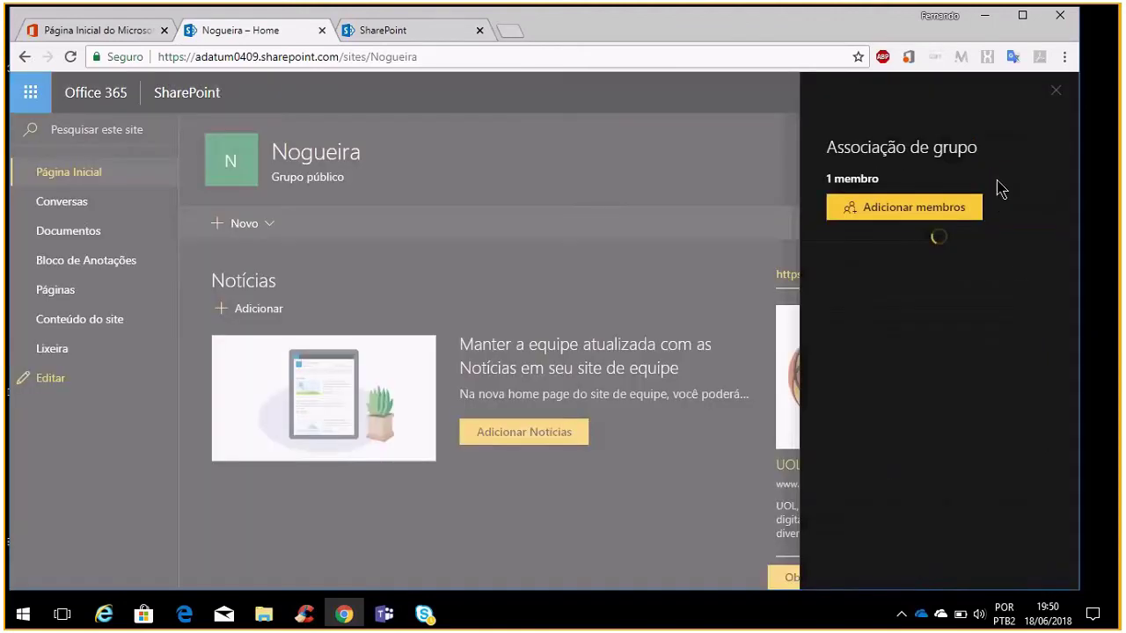
{"action": "left_click", "coordinate": [946, 211]}
{"action": "left_click", "coordinate": [947, 233]}
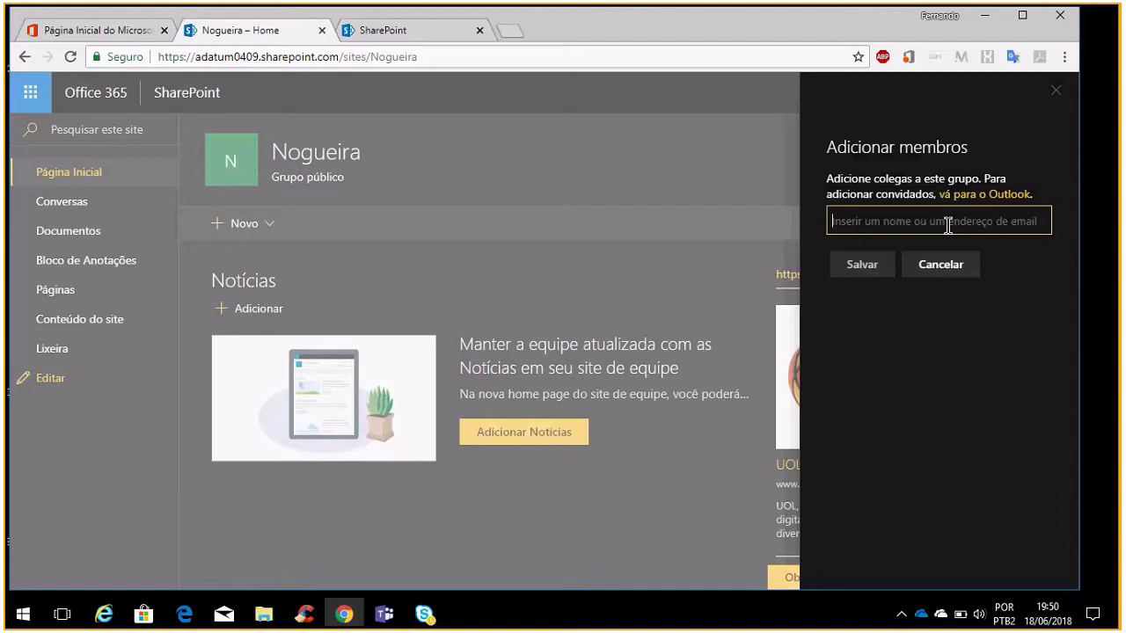
{"action": "left_click", "coordinate": [1063, 88]}
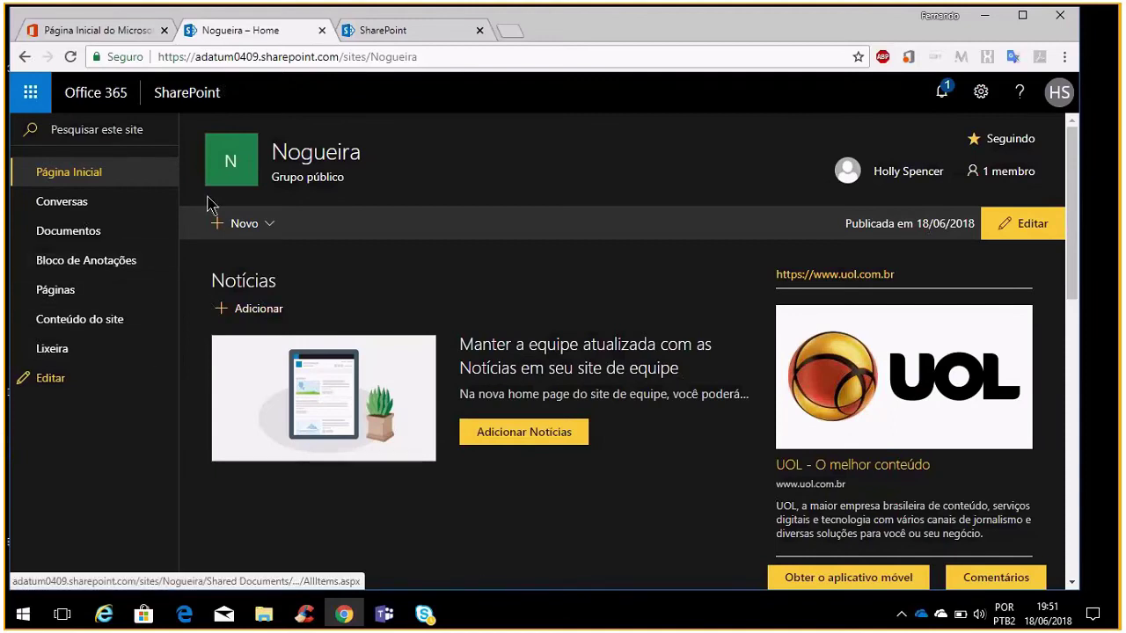
Start a new document library named 'Documentos Projetos 2018/2019'
{"action": "left_click", "coordinate": [215, 227]}
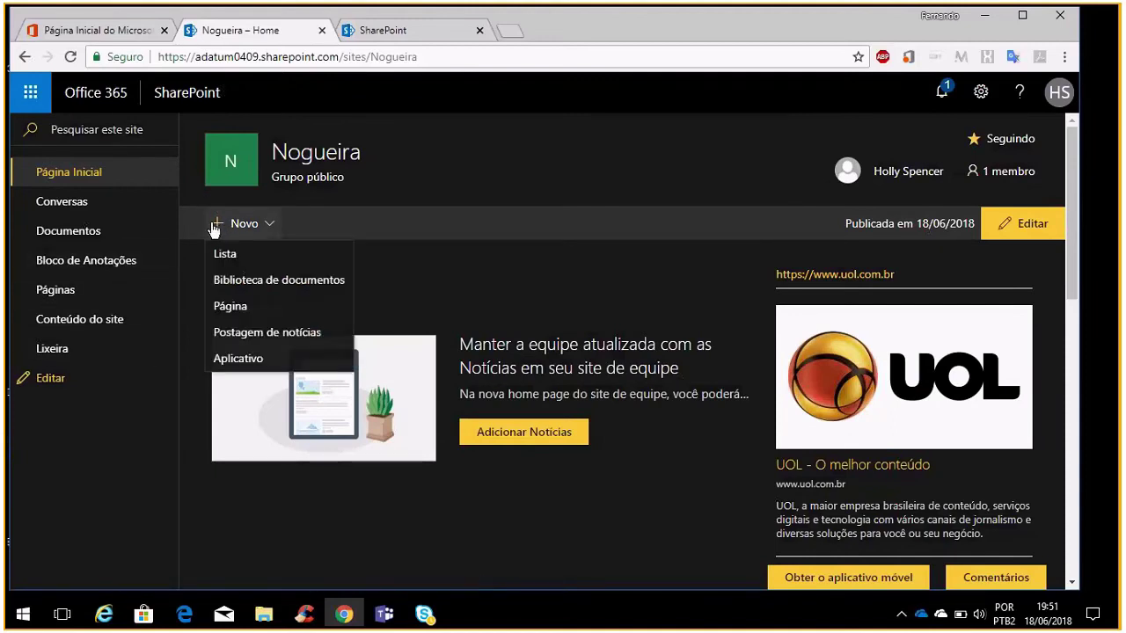
{"action": "left_click", "coordinate": [275, 283]}
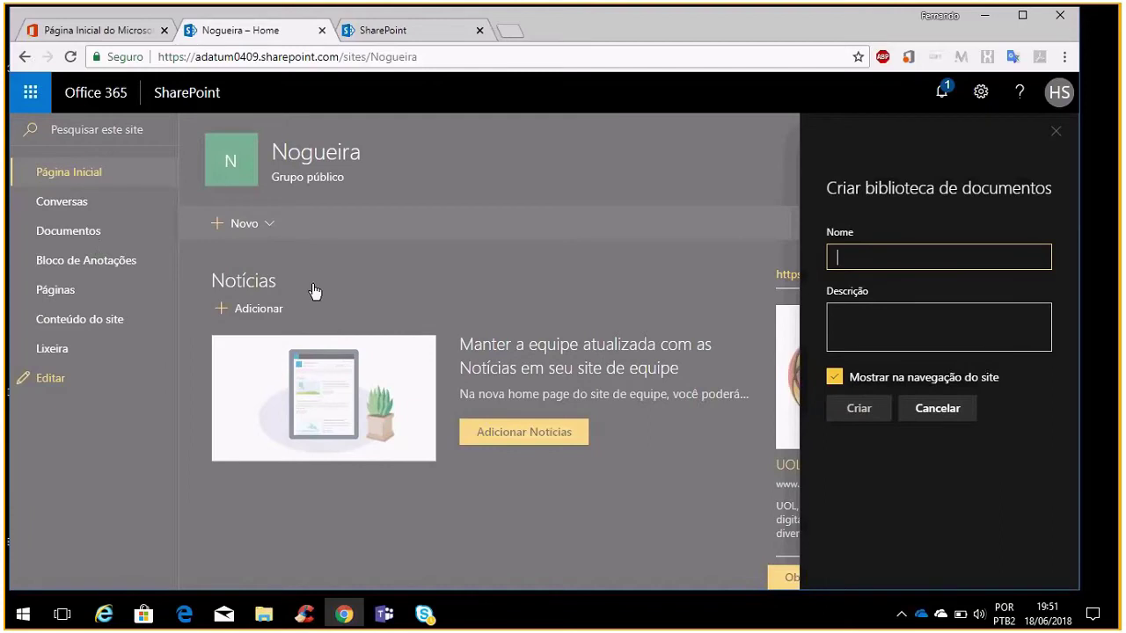
{"action": "type", "text": "Docume"}
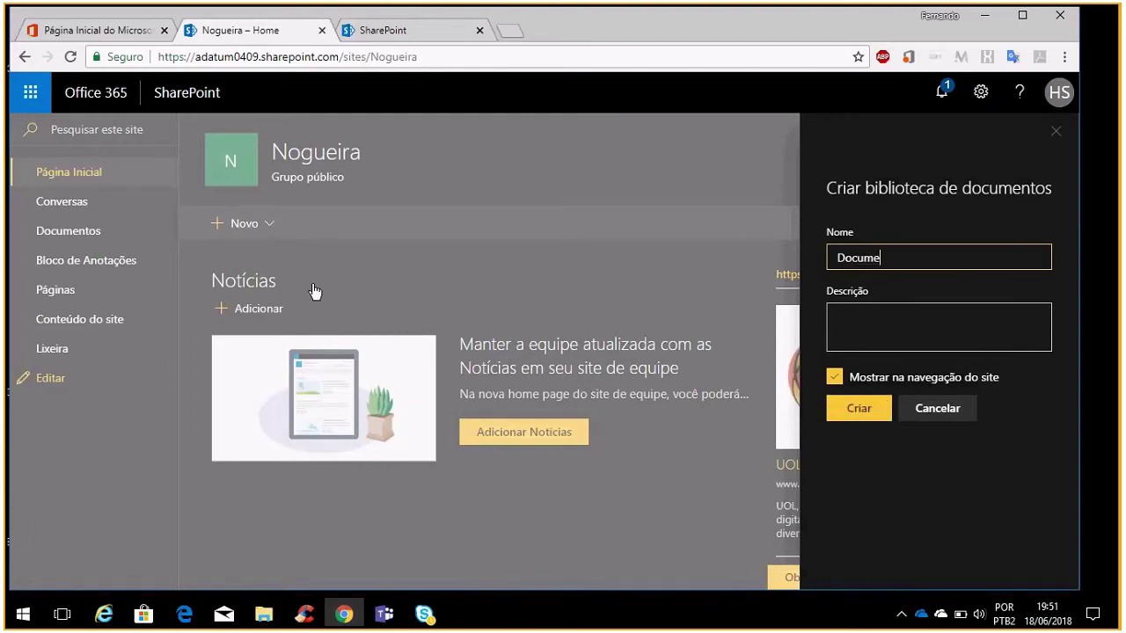
{"action": "type", "text": "ntos Projetos 2018/201"}
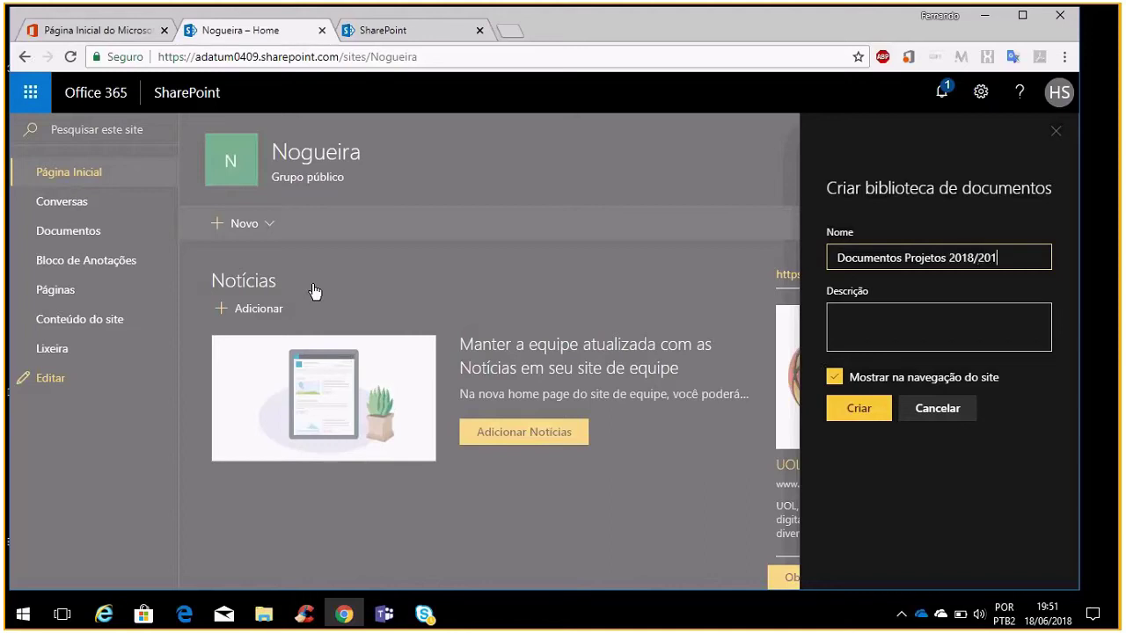
{"action": "type", "text": "9"}
Set the library description to 'Segundo semestre 2018 e primeiro semestre 2019'
{"action": "left_click", "coordinate": [856, 308]}
{"action": "type", "text": "Primeiro semestro"}
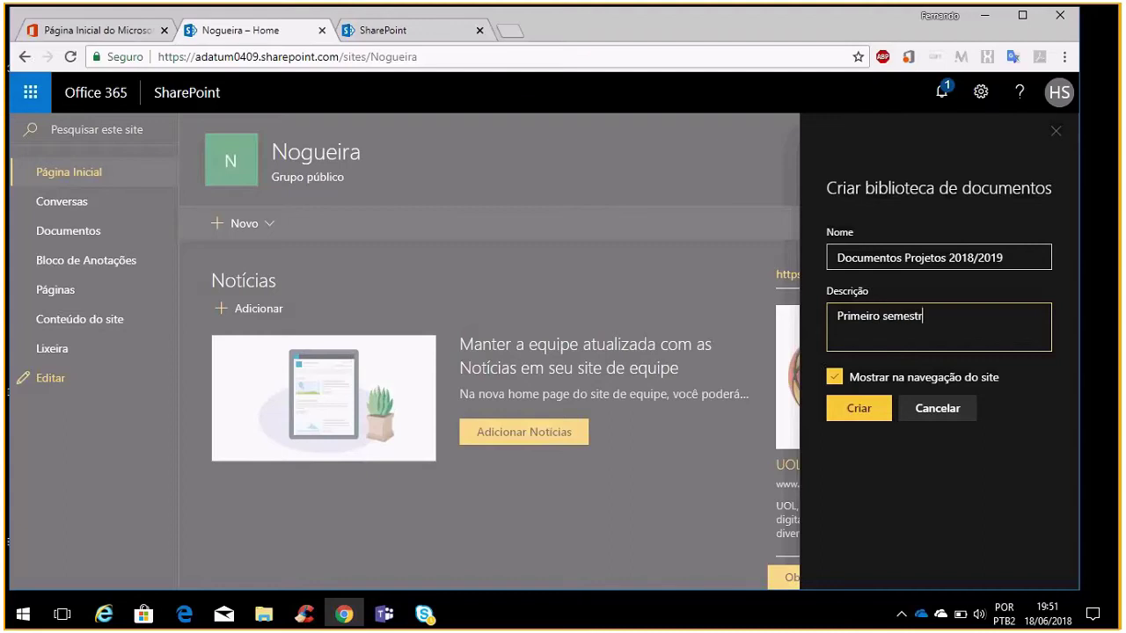
{"action": "key", "text": "BackSpace"}
{"action": "type", "text": "e 2019"}
{"action": "key", "text": "BackSpace"}
{"action": "key", "text": "BackSpace"}
{"action": "key", "text": "BackSpace"}
{"action": "key", "text": "BackSpace"}
{"action": "key", "text": "BackSpace"}
{"action": "key", "text": "BackSpace"}
{"action": "key", "text": "BackSpace"}
{"action": "key", "text": "BackSpace"}
{"action": "key", "text": "BackSpace"}
{"action": "key", "text": "BackSpace"}
{"action": "key", "text": "BackSpace"}
{"action": "key", "text": "BackSpace"}
{"action": "key", "text": "BackSpace"}
{"action": "key", "text": "BackSpace"}
{"action": "key", "text": "BackSpace"}
{"action": "key", "text": "BackSpace"}
{"action": "key", "text": "BackSpace"}
{"action": "key", "text": "BackSpace"}
{"action": "key", "text": "BackSpace"}
{"action": "key", "text": "BackSpace"}
{"action": "key", "text": "BackSpace"}
{"action": "key", "text": "BackSpace"}
{"action": "type", "text": "Segundo semestre 2018 e"}
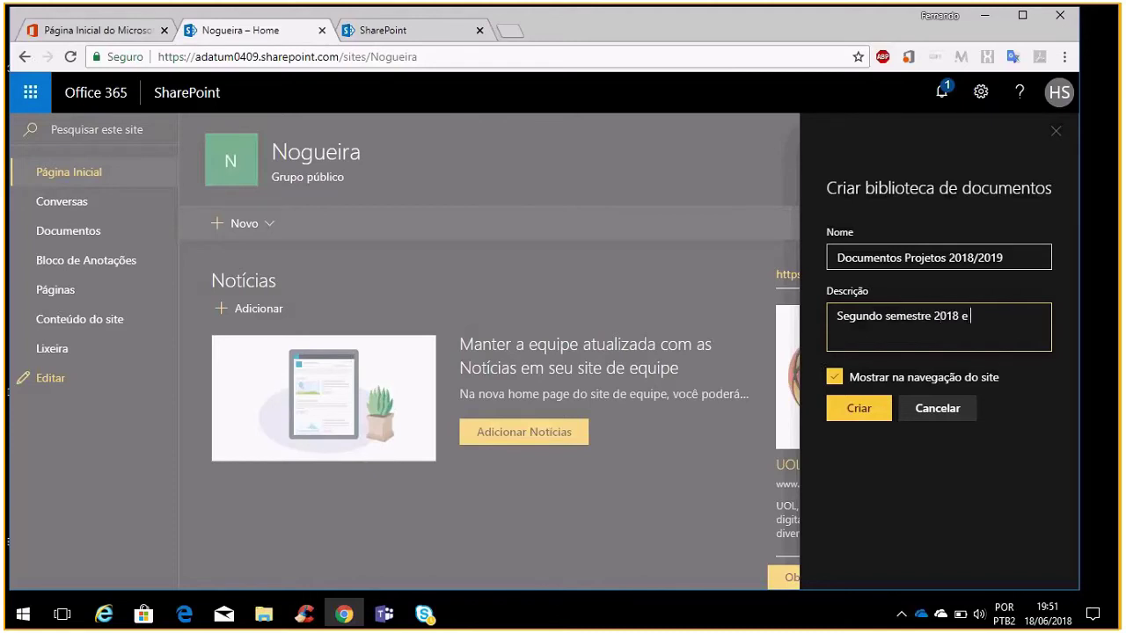
{"action": "type", "text": " primeiro semestre 2019"}
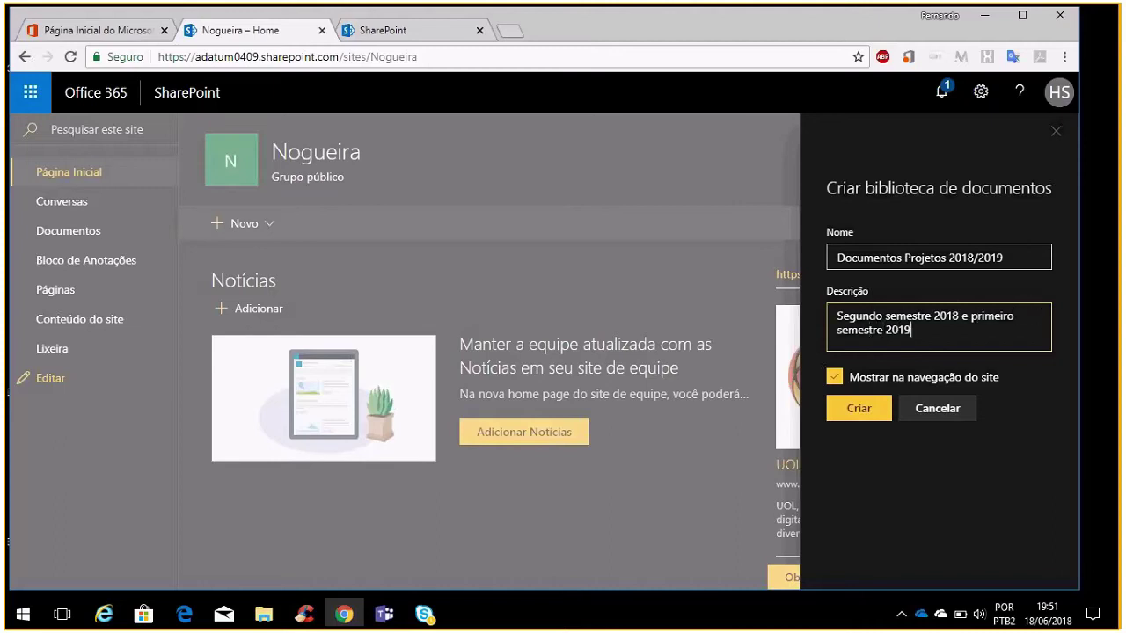
Create the Documentos Projetos 2018/2019 library and wait on the Nogueira tab while it builds
{"action": "left_click", "coordinate": [861, 410]}
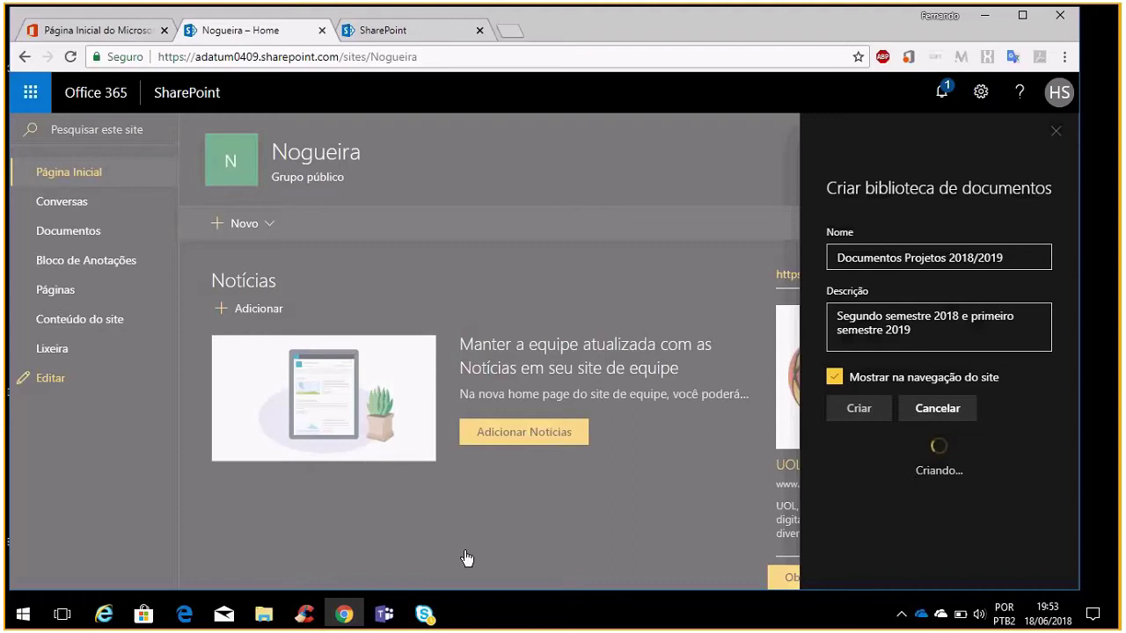
{"action": "left_click", "coordinate": [125, 30]}
{"action": "left_click", "coordinate": [264, 31]}
{"action": "mouse_move", "coordinate": [425, 614]}
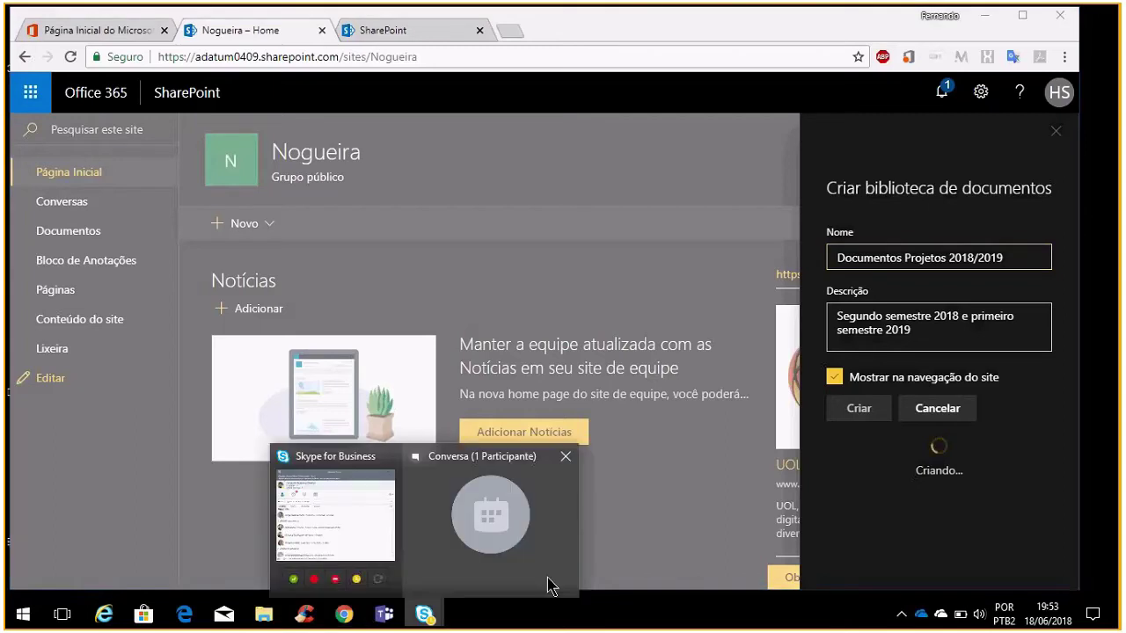
{"action": "mouse_move", "coordinate": [554, 574]}
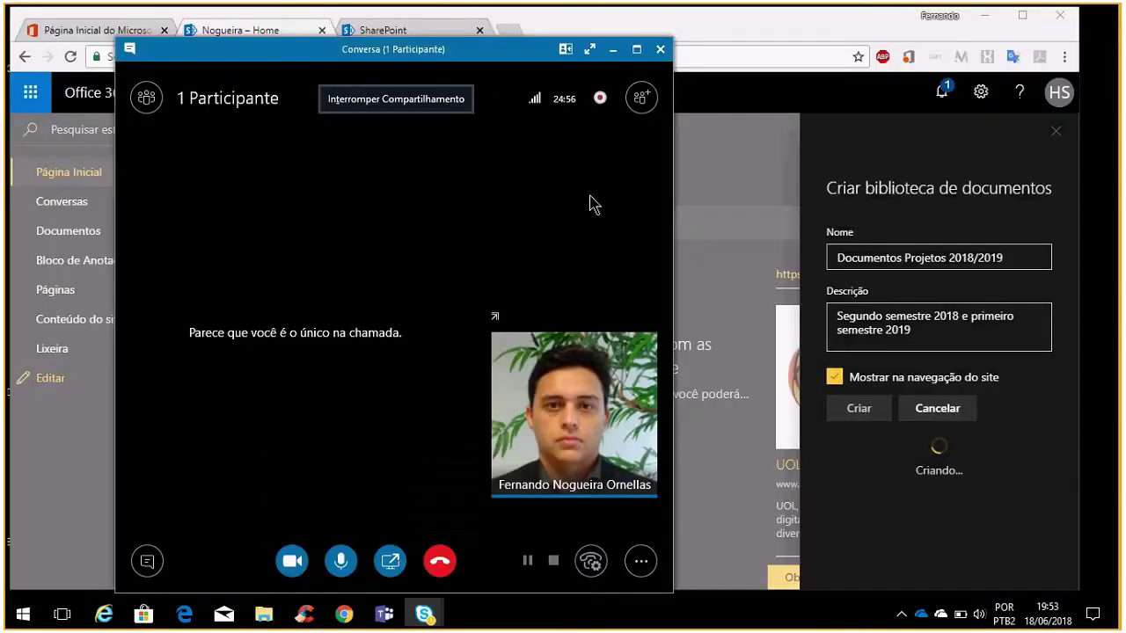
{"action": "left_click", "coordinate": [610, 51]}
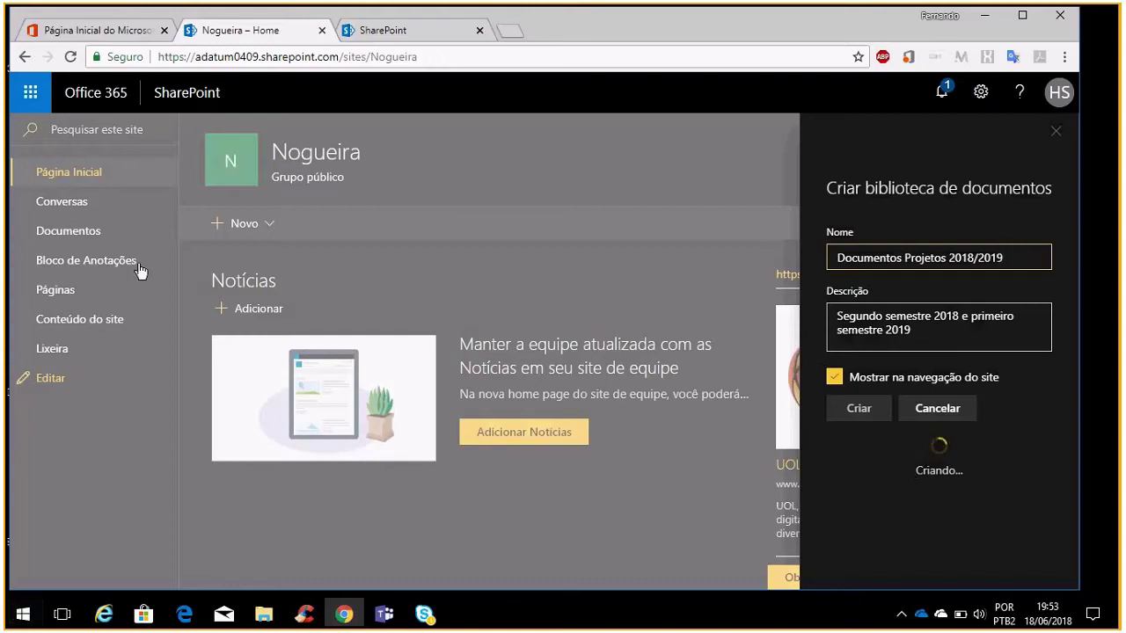
Copy the Nogueira site URL and load it in the SharePoint home tab
{"action": "left_click", "coordinate": [407, 33]}
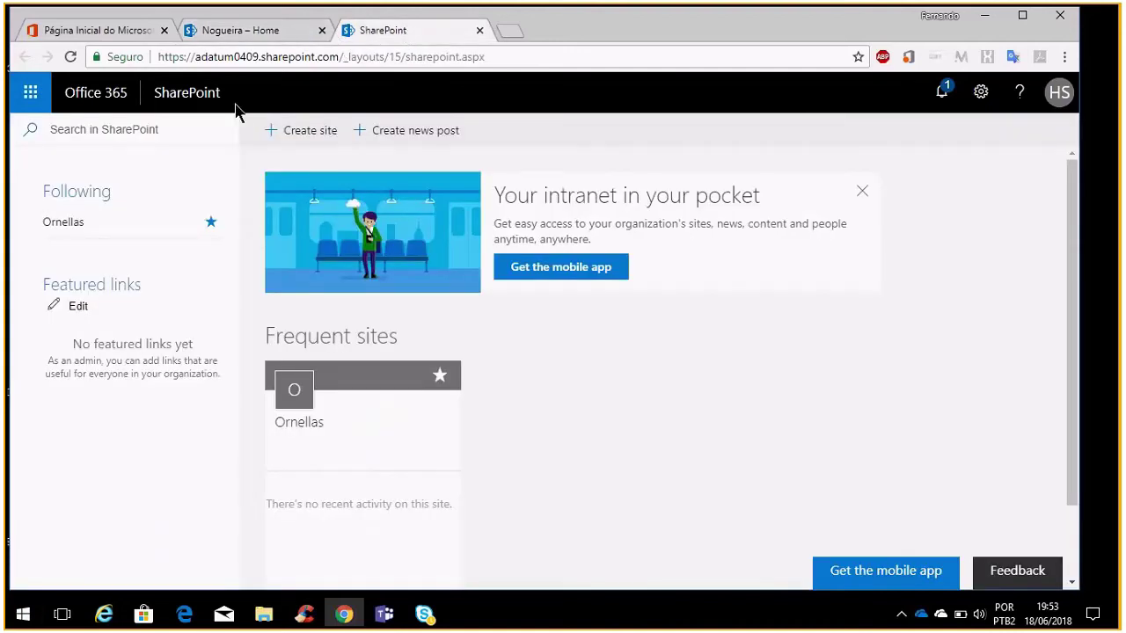
{"action": "left_click", "coordinate": [220, 36]}
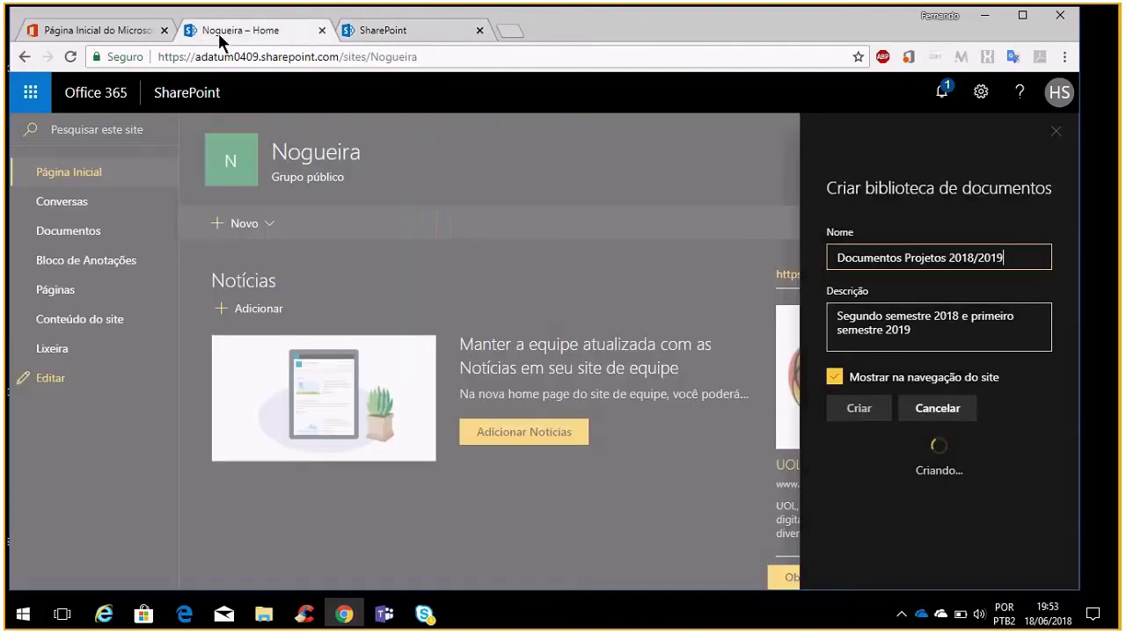
{"action": "left_click", "coordinate": [414, 40]}
{"action": "left_click", "coordinate": [329, 32]}
{"action": "left_click", "coordinate": [345, 56]}
{"action": "key", "text": "ctrl+c"}
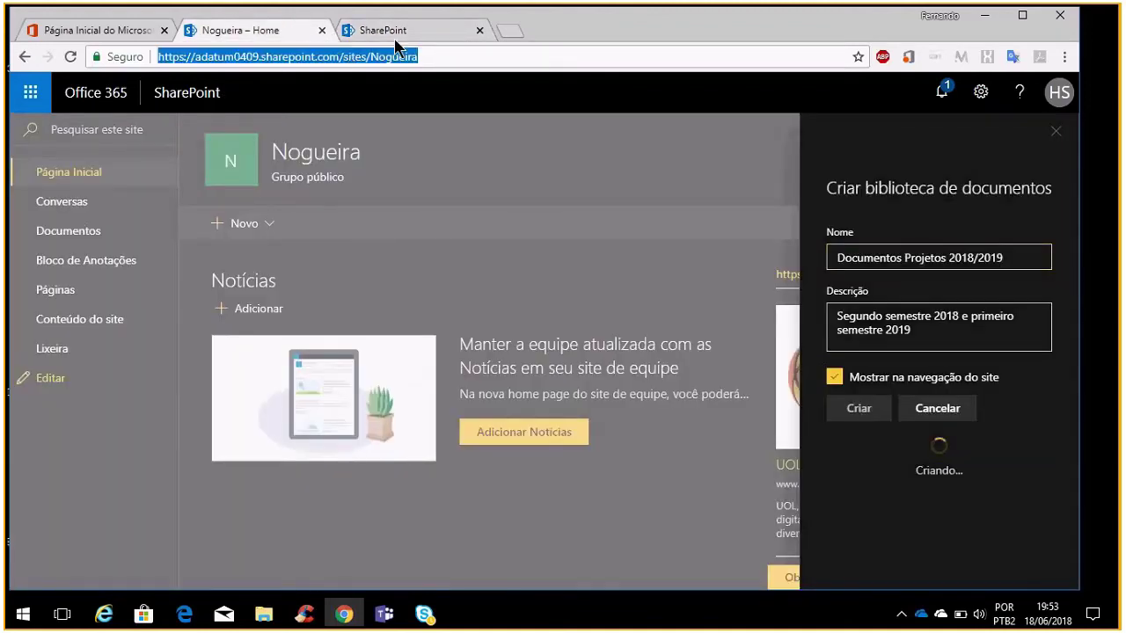
{"action": "left_click", "coordinate": [394, 42]}
{"action": "left_click", "coordinate": [400, 52]}
{"action": "key", "text": "ctrl+v"}
{"action": "key", "text": "Return"}
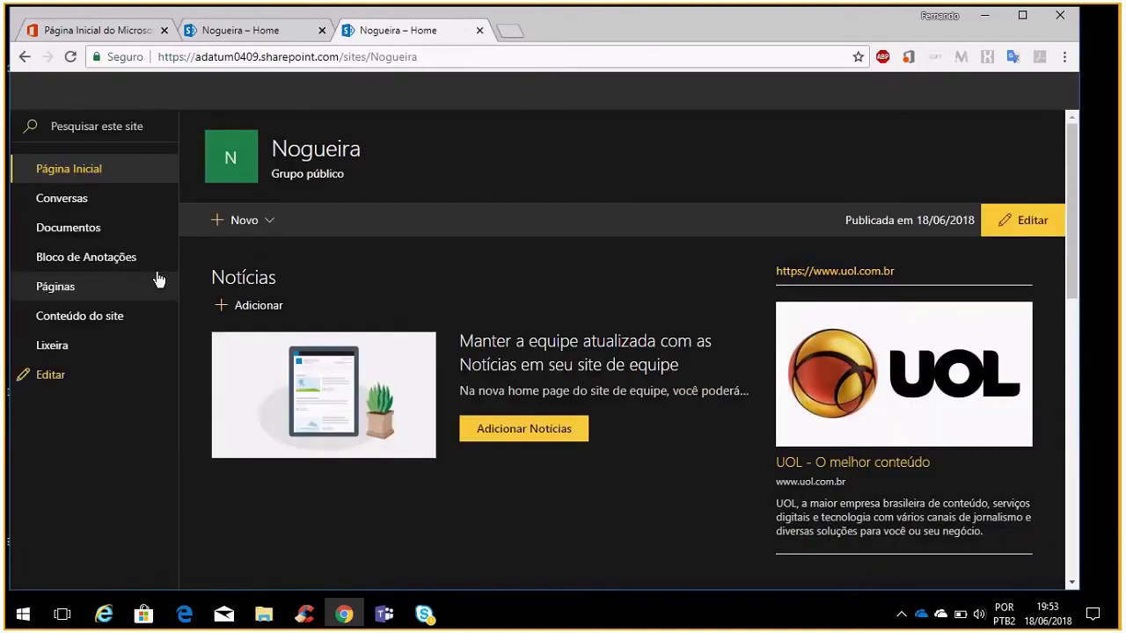
Upload solicitaçãodemateriais.xsn into the Nogueira Documentos library
{"action": "left_click", "coordinate": [79, 232]}
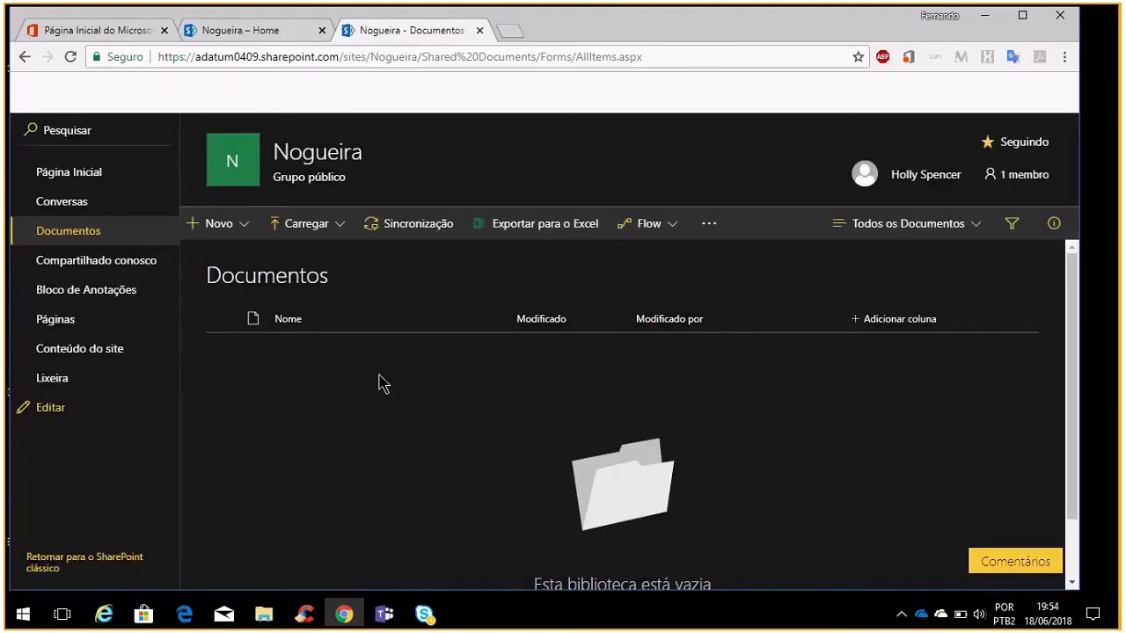
{"action": "left_click", "coordinate": [290, 231]}
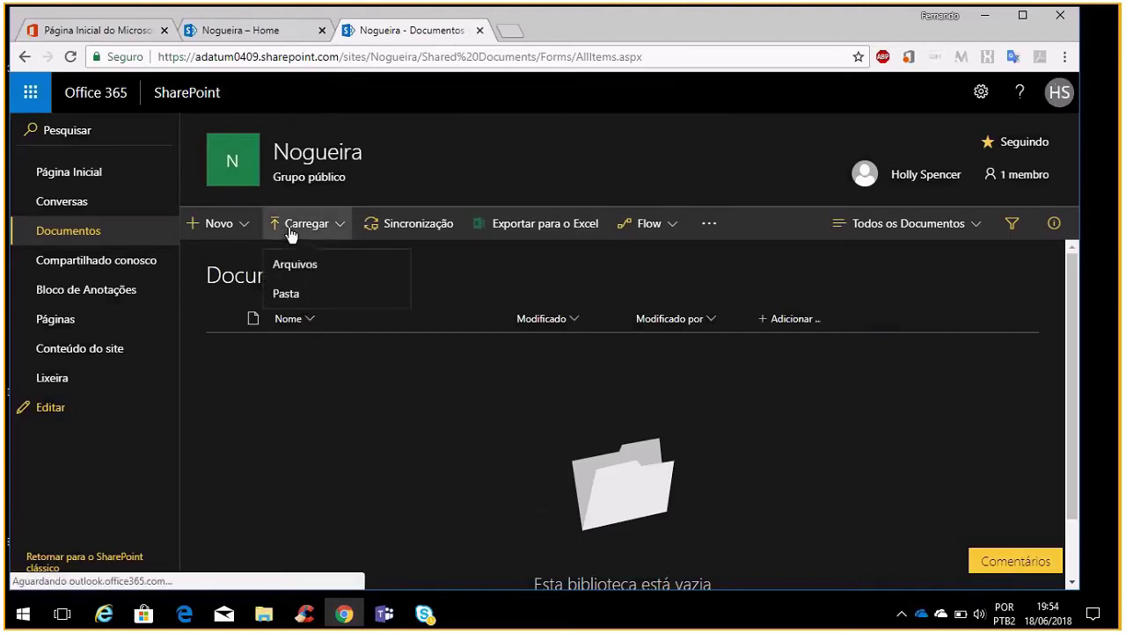
{"action": "left_click", "coordinate": [344, 272]}
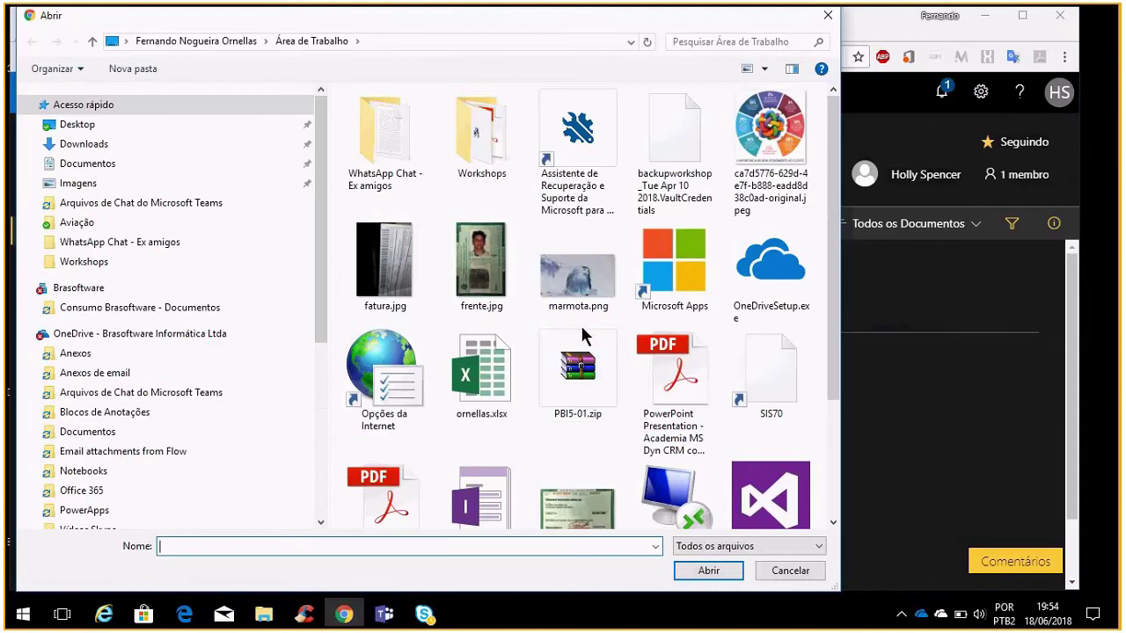
{"action": "scroll", "coordinate": [583, 334], "scroll_direction": "down", "scroll_amount": 2}
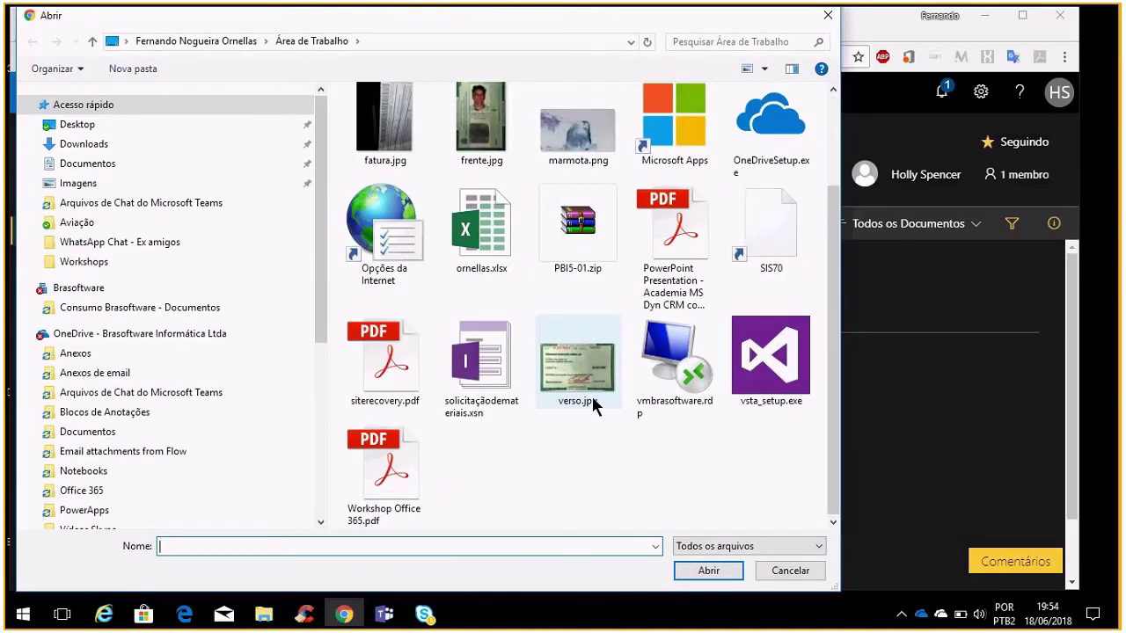
{"action": "left_click", "coordinate": [482, 365]}
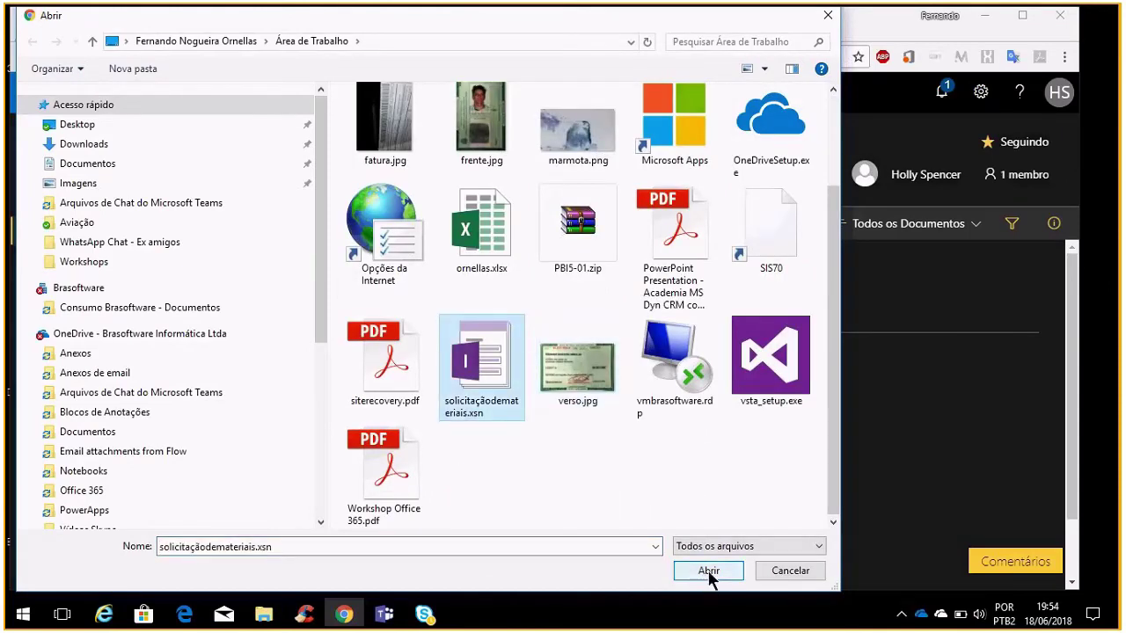
{"action": "left_click", "coordinate": [709, 571]}
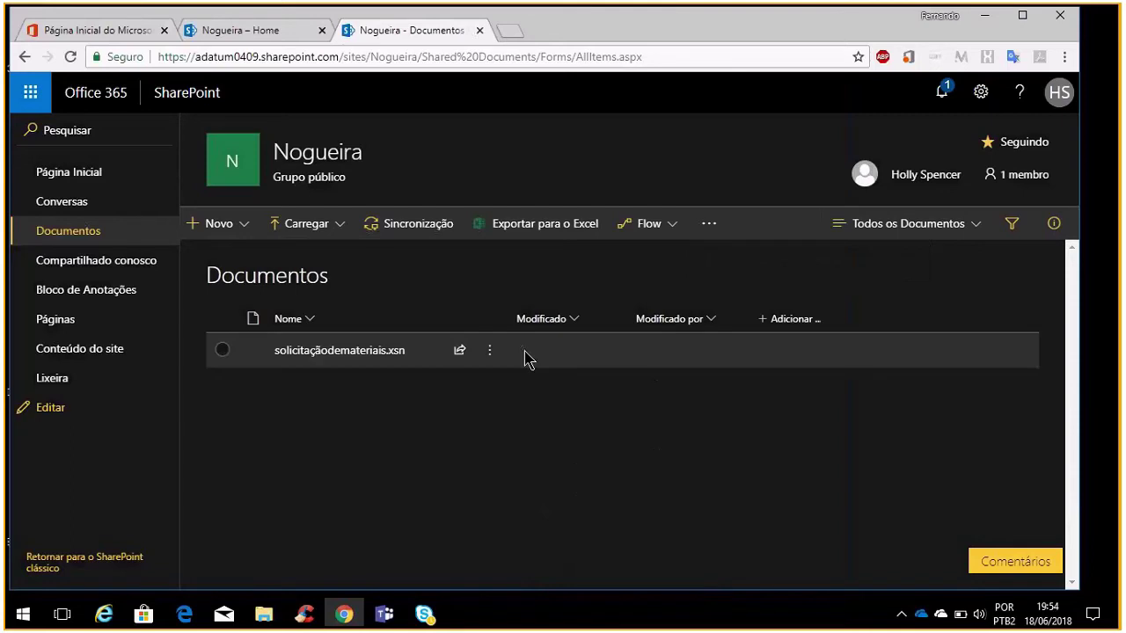
Select solicitaçãodemateriais.xsn and bring up its Flow menu
{"action": "left_click", "coordinate": [223, 351]}
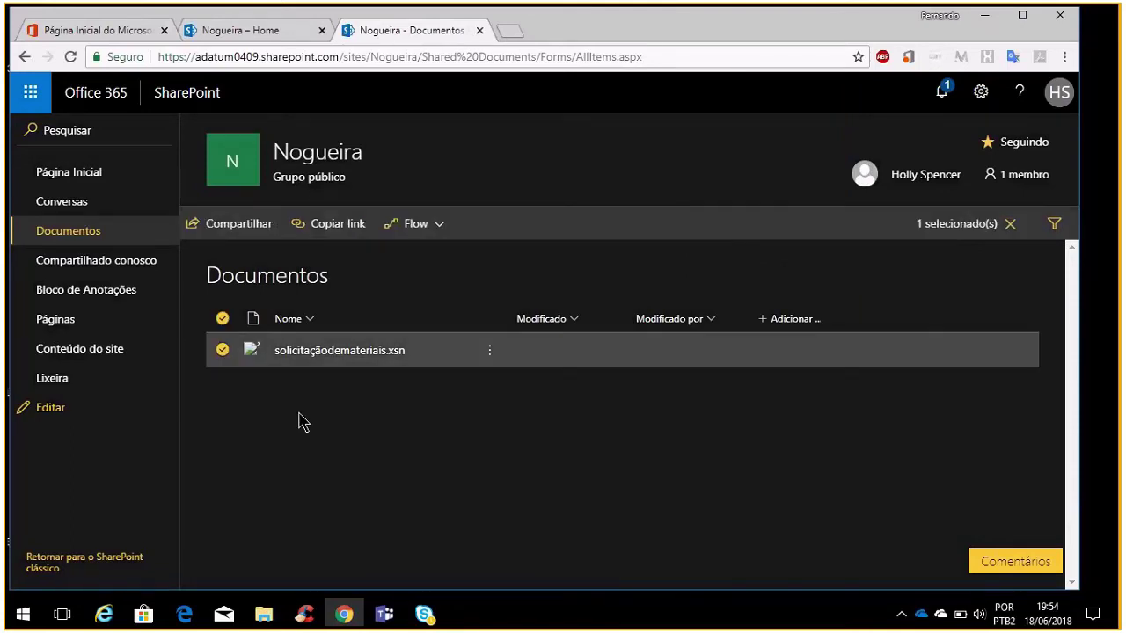
{"action": "left_click", "coordinate": [223, 351]}
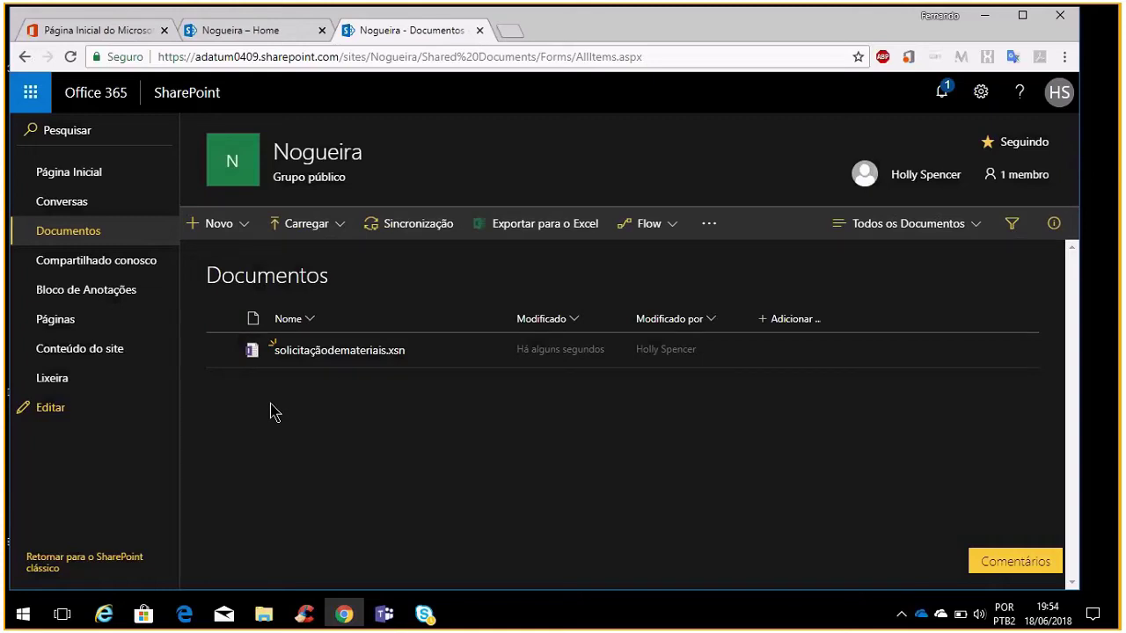
{"action": "left_click", "coordinate": [223, 351]}
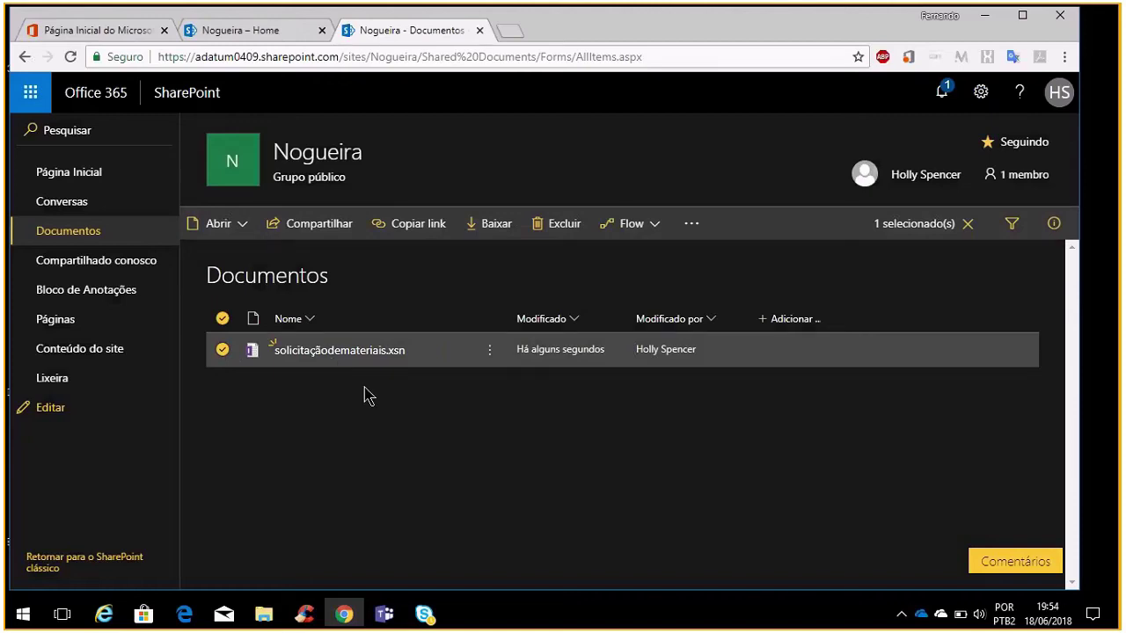
{"action": "left_click", "coordinate": [655, 231]}
Pick the 'Solicitar a aprovação do gerente para o item selecionado' flow template
{"action": "left_click", "coordinate": [665, 266]}
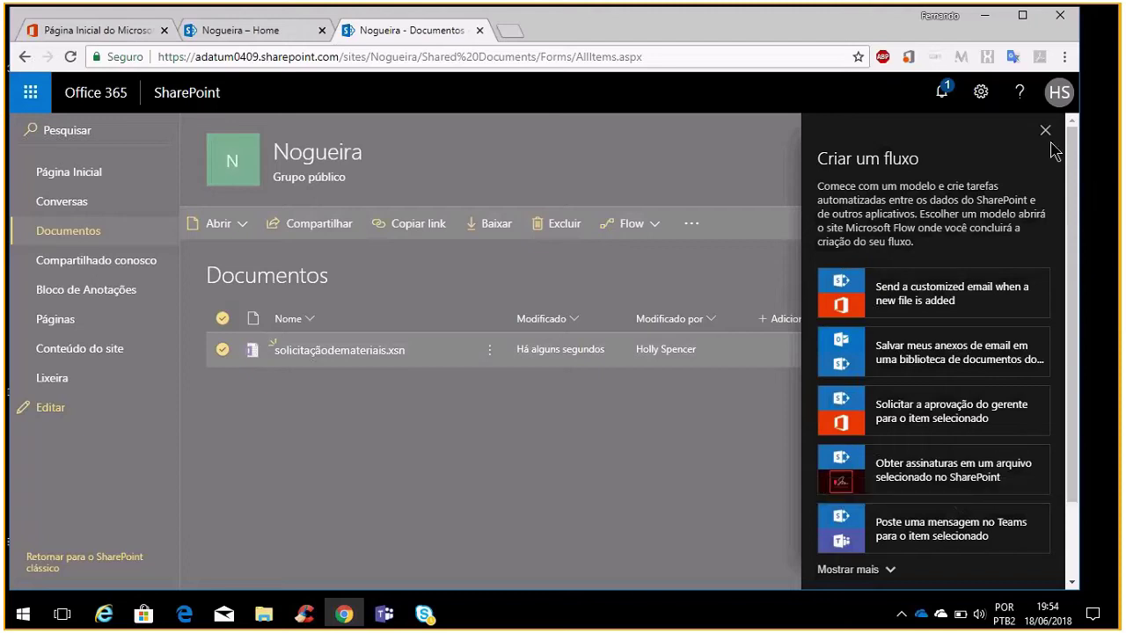
{"action": "left_click", "coordinate": [936, 415]}
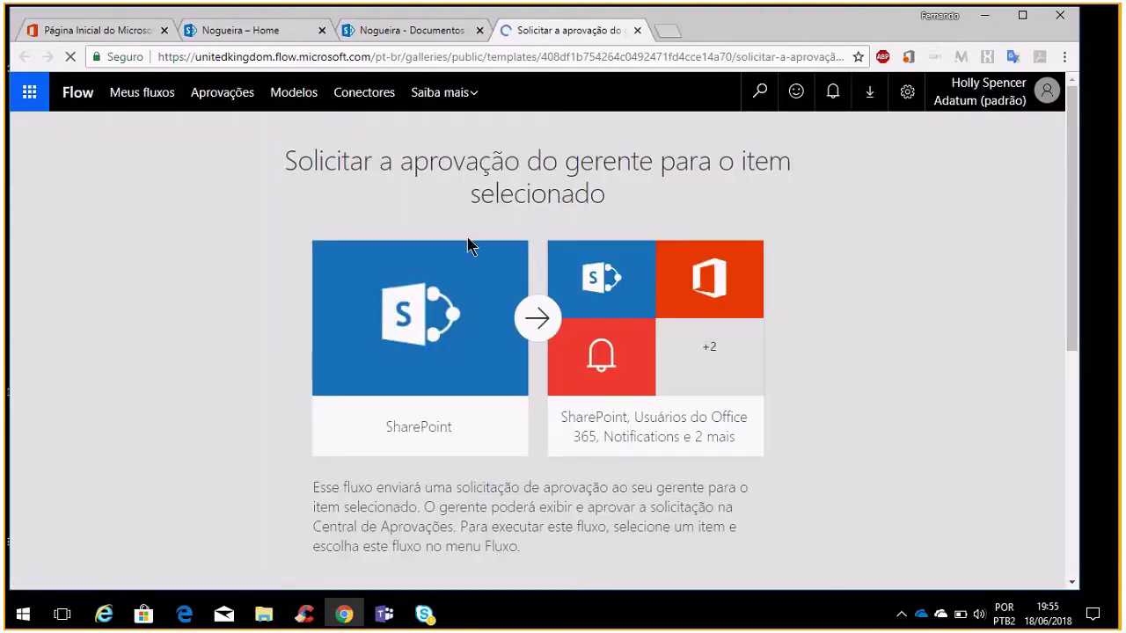
Review the template's connections and continue into the flow editor
{"action": "scroll", "coordinate": [554, 439], "scroll_direction": "down", "scroll_amount": 1}
{"action": "scroll", "coordinate": [554, 439], "scroll_direction": "down", "scroll_amount": 2}
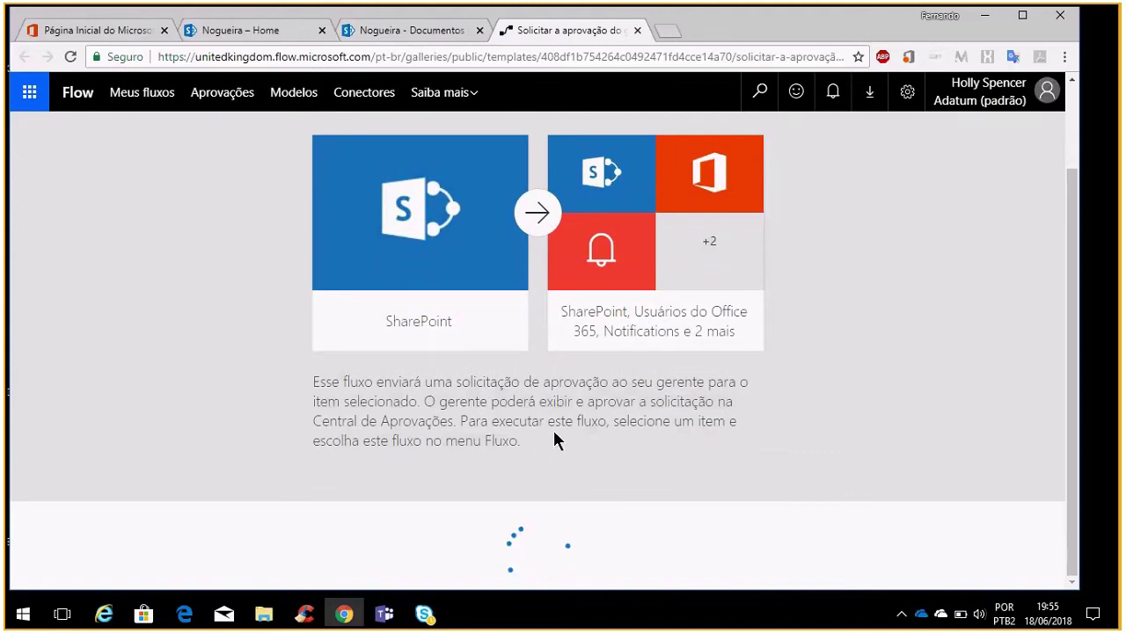
{"action": "scroll", "coordinate": [480, 390], "scroll_direction": "down", "scroll_amount": 3}
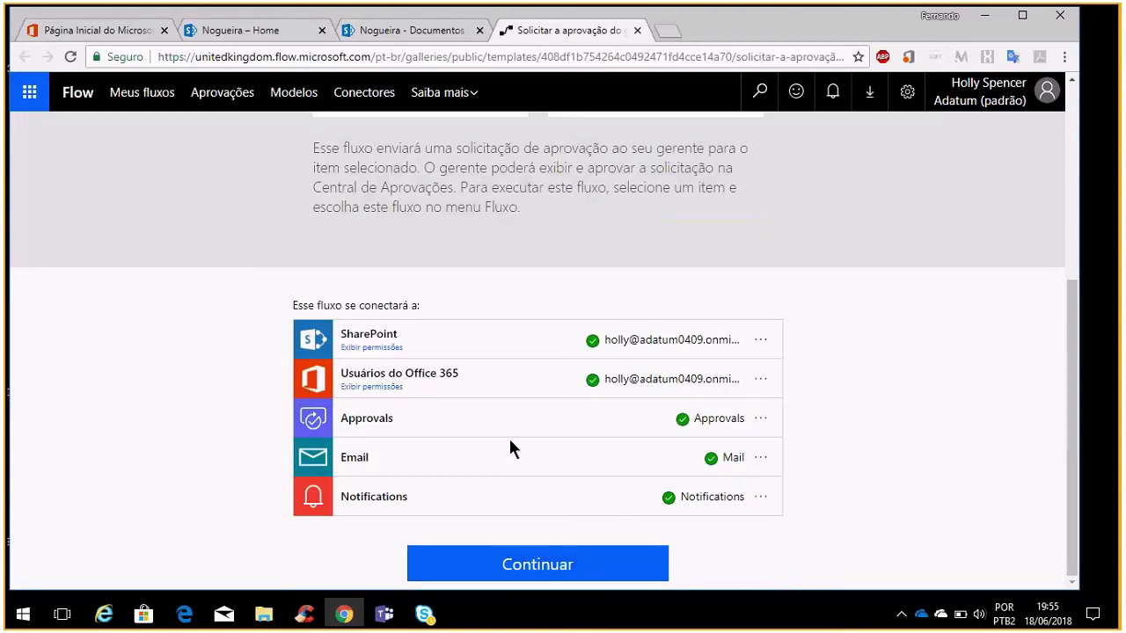
{"action": "left_click", "coordinate": [556, 576]}
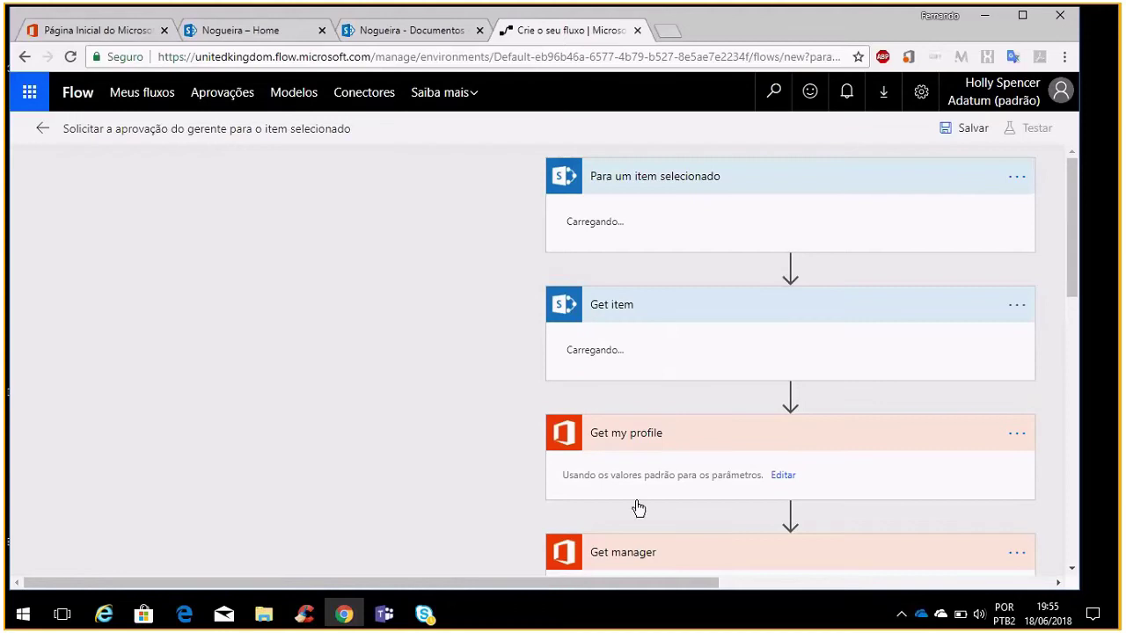
Inspect the Se sim branch informing the requestor, then return to the Nogueira Documentos tab
{"action": "scroll", "coordinate": [641, 507], "scroll_direction": "down", "scroll_amount": 10}
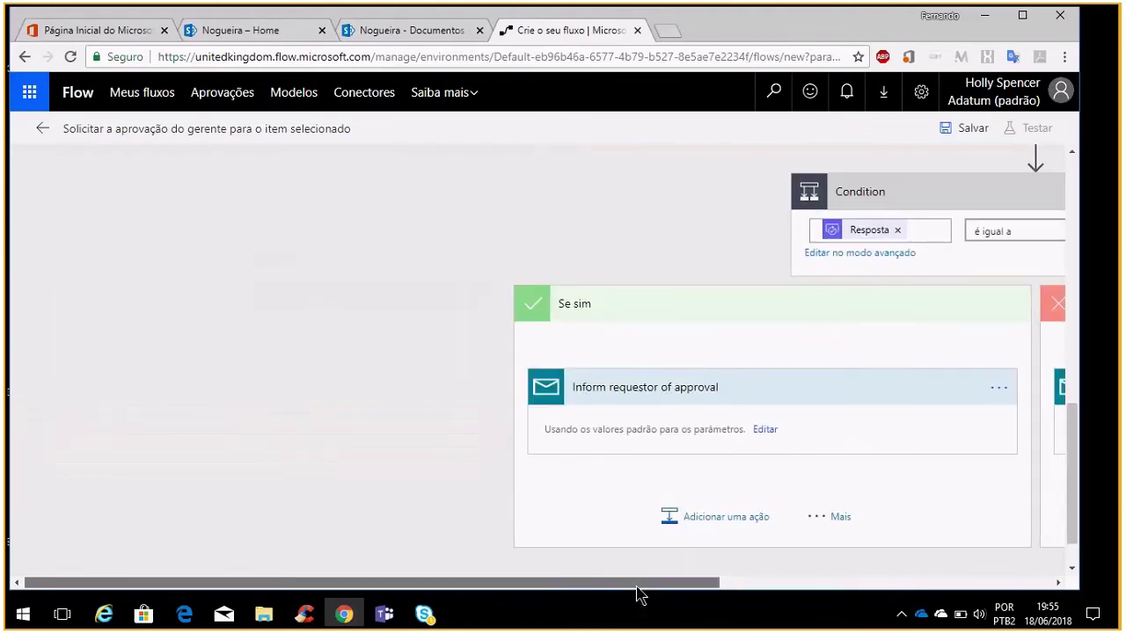
{"action": "left_click_drag", "start_coordinate": [637, 588], "coordinate": [895, 588]}
{"action": "scroll", "coordinate": [582, 318], "scroll_direction": "up", "scroll_amount": 3}
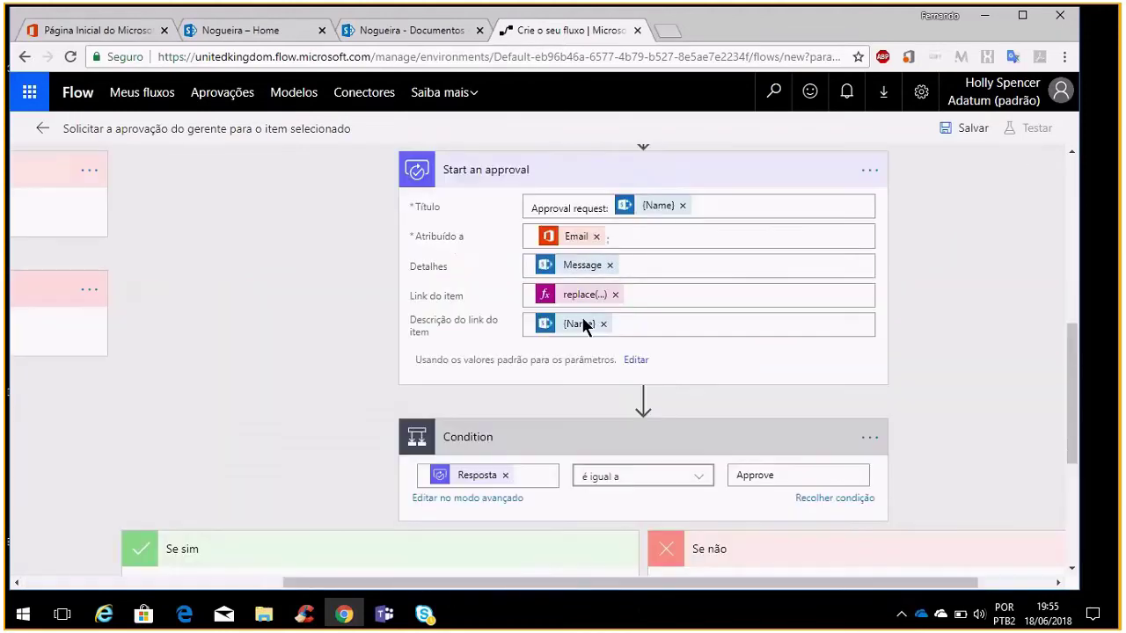
{"action": "scroll", "coordinate": [581, 323], "scroll_direction": "up", "scroll_amount": 10}
{"action": "left_click_drag", "start_coordinate": [608, 582], "coordinate": [378, 580]}
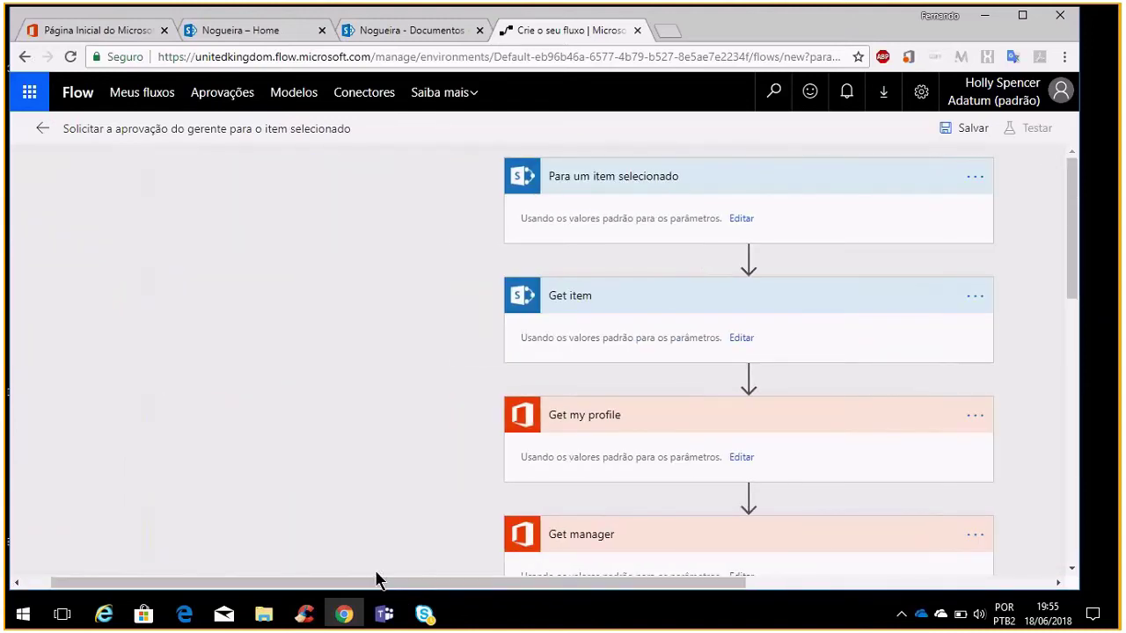
{"action": "scroll", "coordinate": [583, 525], "scroll_direction": "down", "scroll_amount": 10}
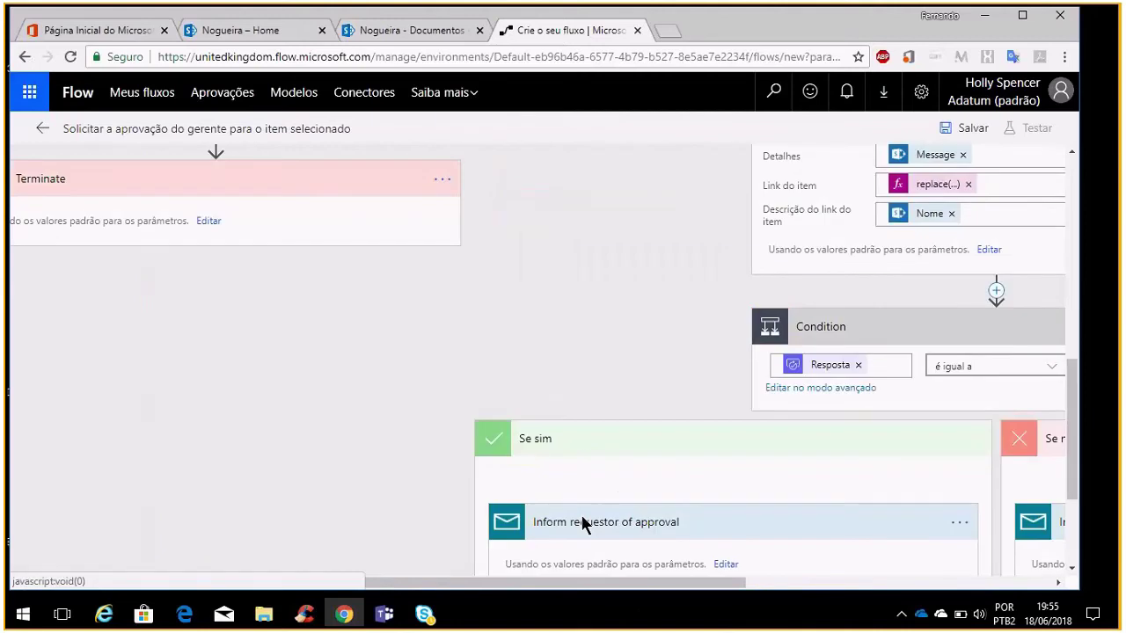
{"action": "scroll", "coordinate": [581, 521], "scroll_direction": "down", "scroll_amount": 2}
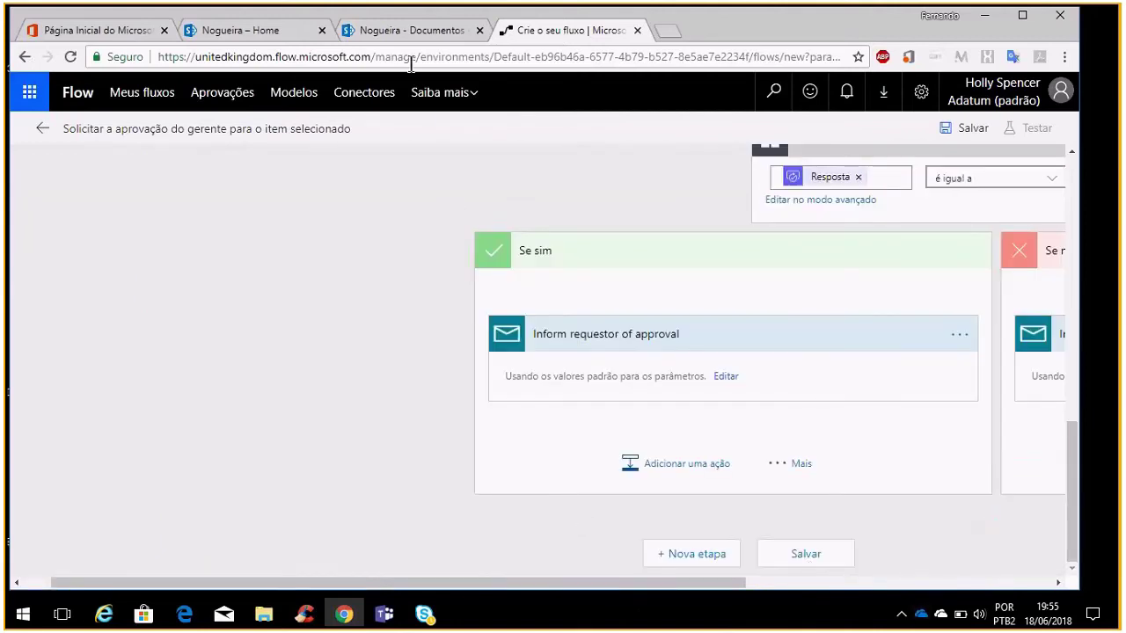
{"action": "left_click", "coordinate": [413, 35]}
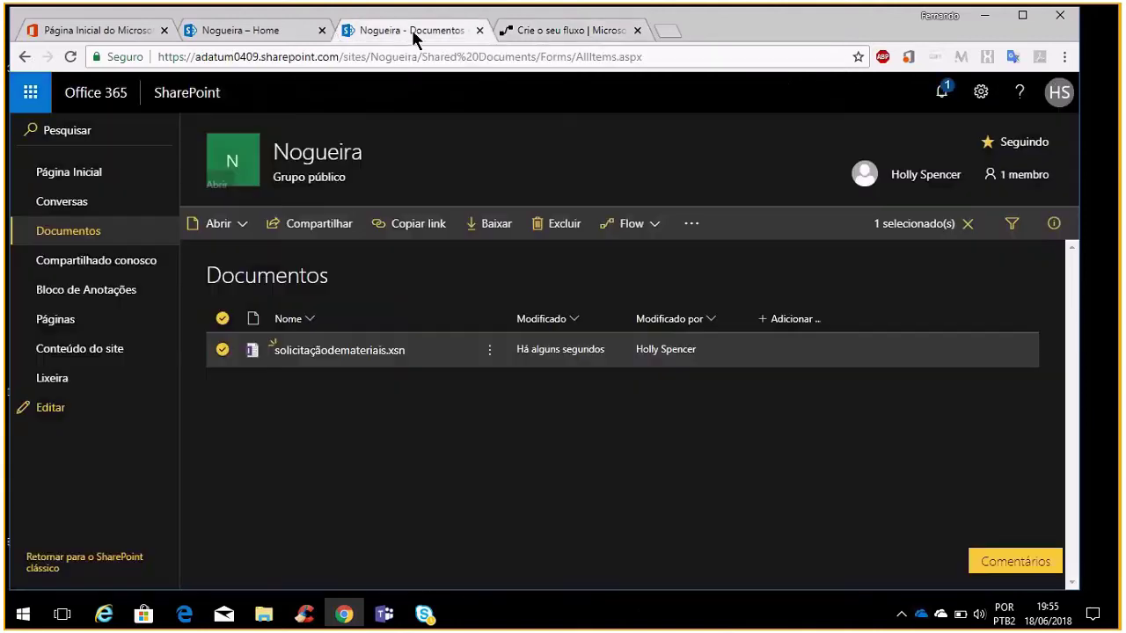
{"action": "left_click", "coordinate": [282, 411]}
{"action": "left_click", "coordinate": [225, 351]}
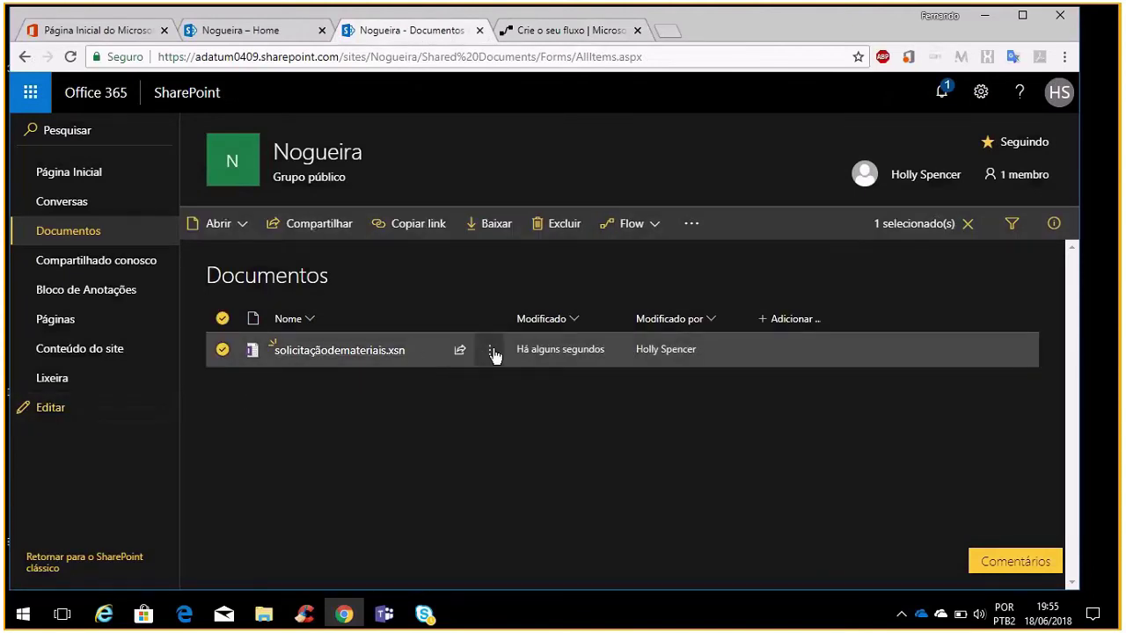
{"action": "left_click", "coordinate": [490, 351]}
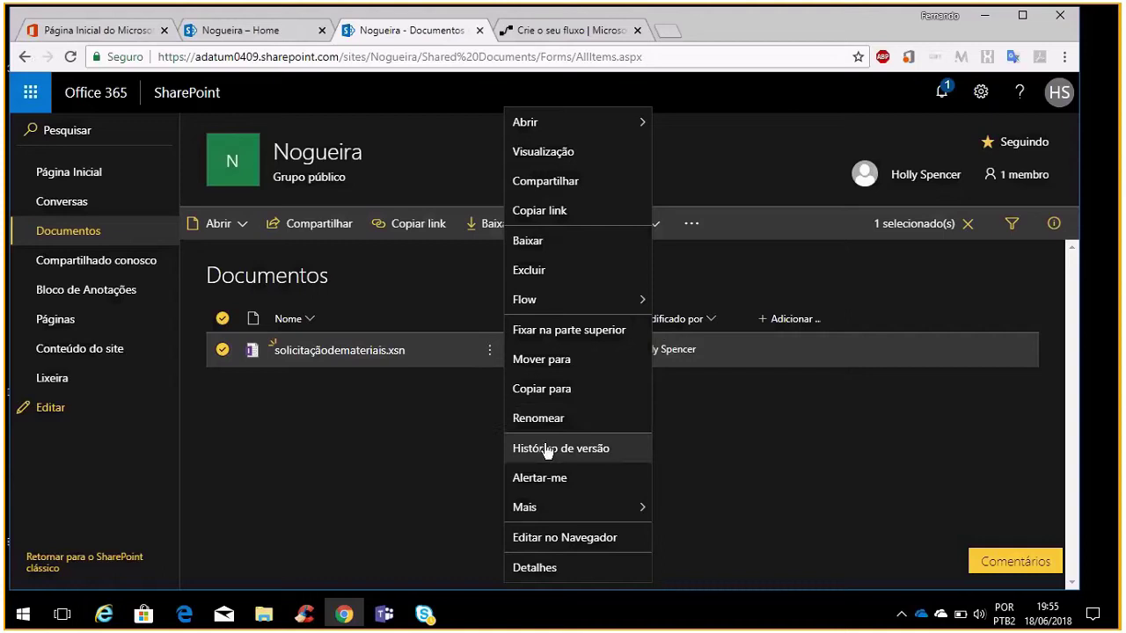
{"action": "mouse_move", "coordinate": [641, 510]}
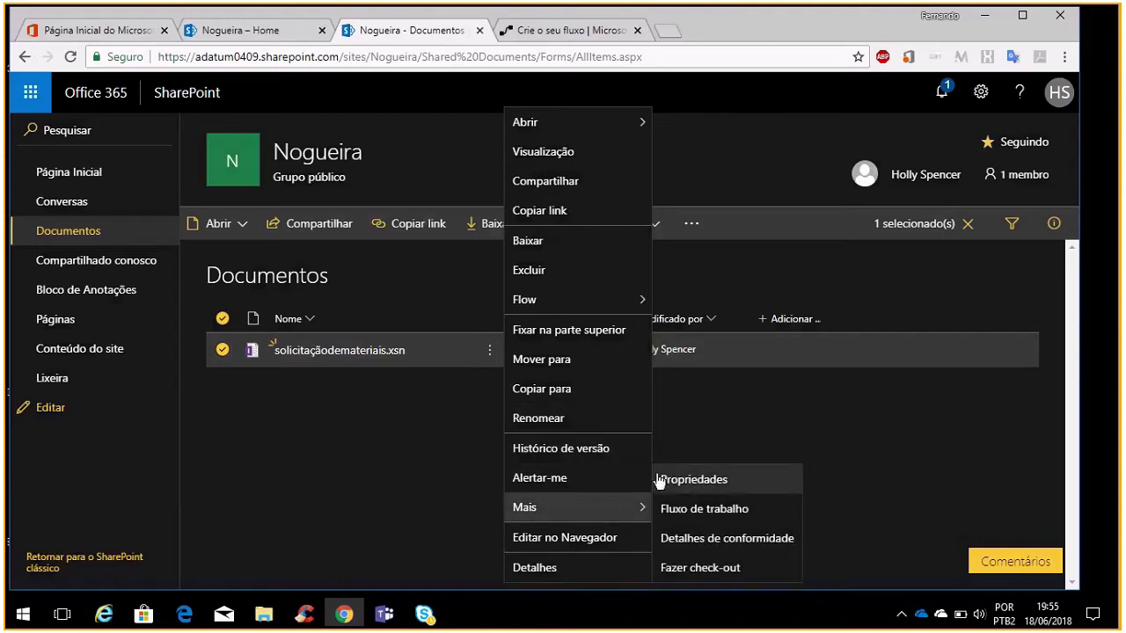
{"action": "left_click", "coordinate": [588, 450]}
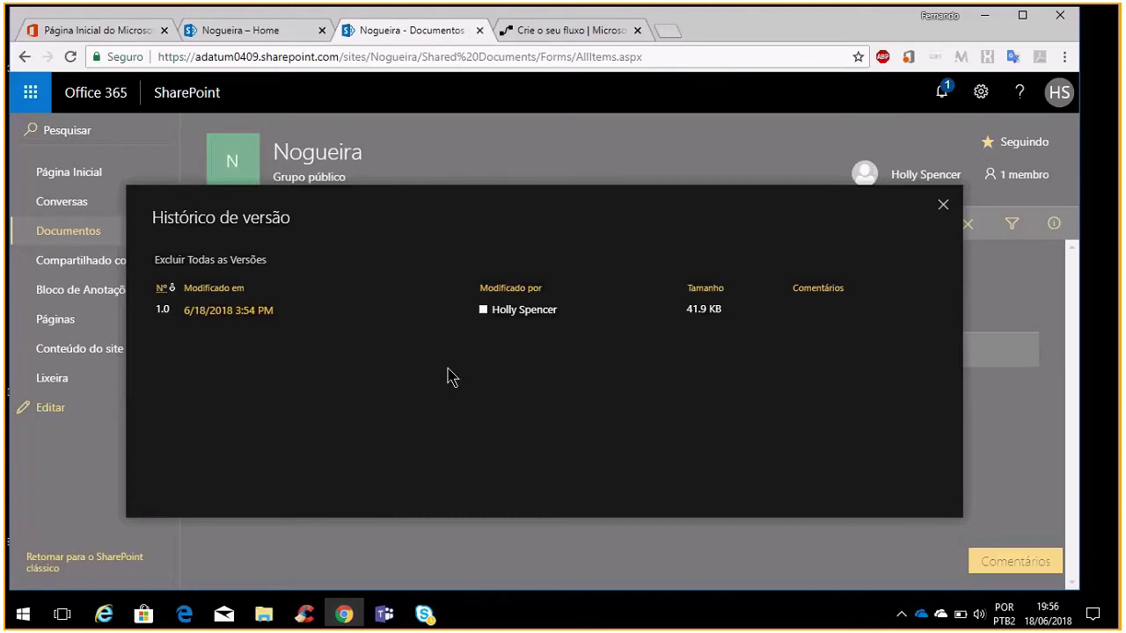
{"action": "left_click", "coordinate": [944, 207]}
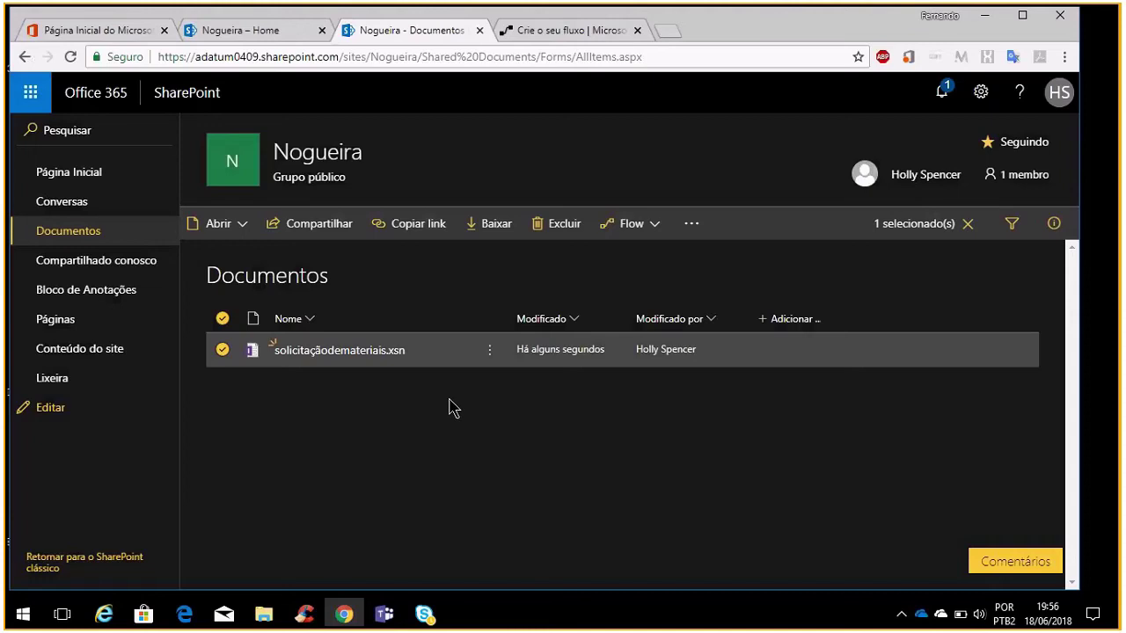
Set up Alertar-me on solicitaçãodemateriais.xsn, removing the rejected external e-mail recipient
{"action": "left_click", "coordinate": [490, 352]}
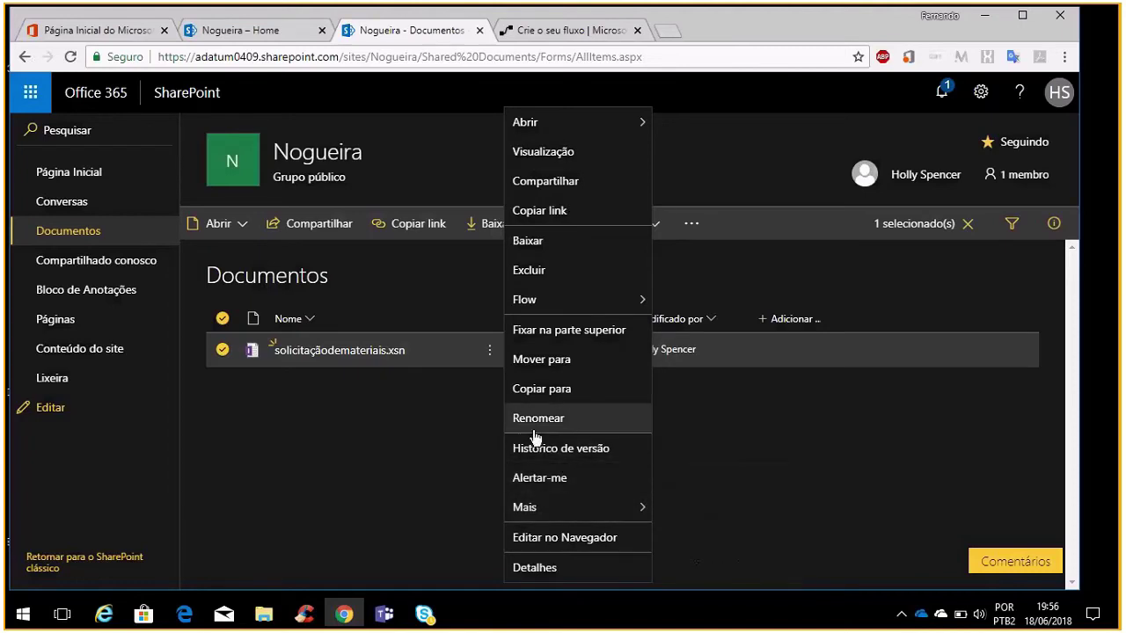
{"action": "left_click", "coordinate": [569, 484]}
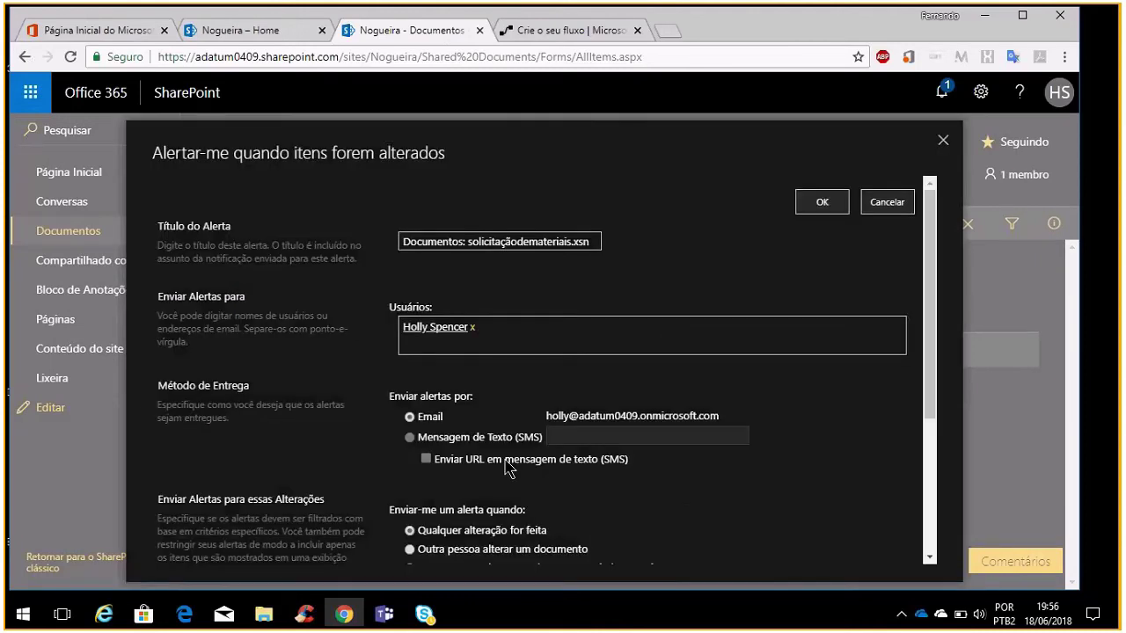
{"action": "left_click", "coordinate": [524, 345]}
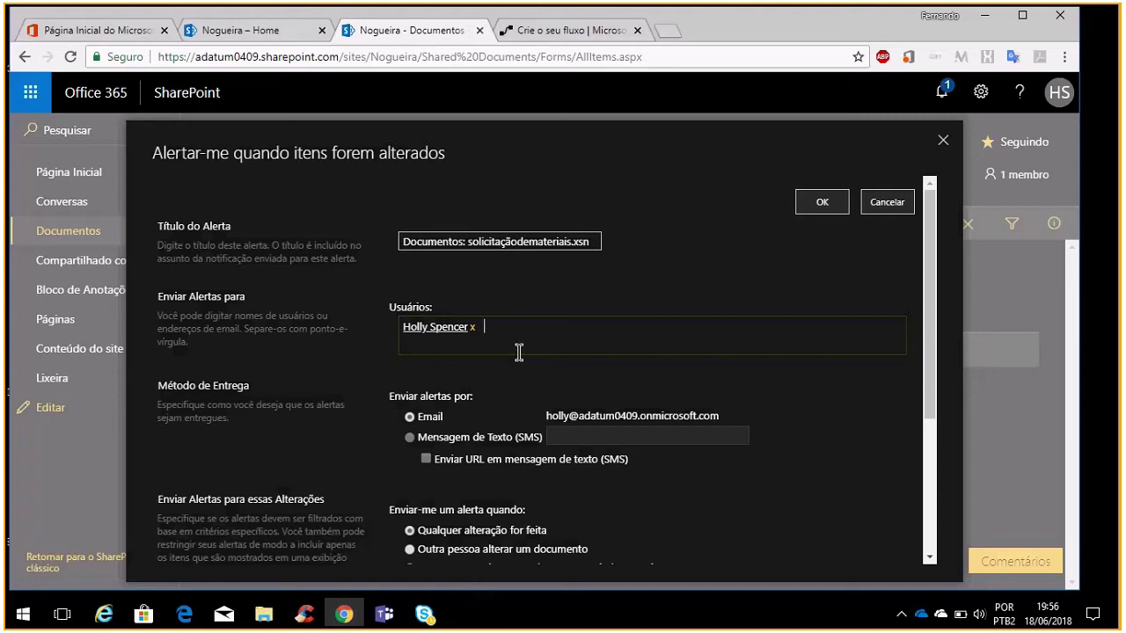
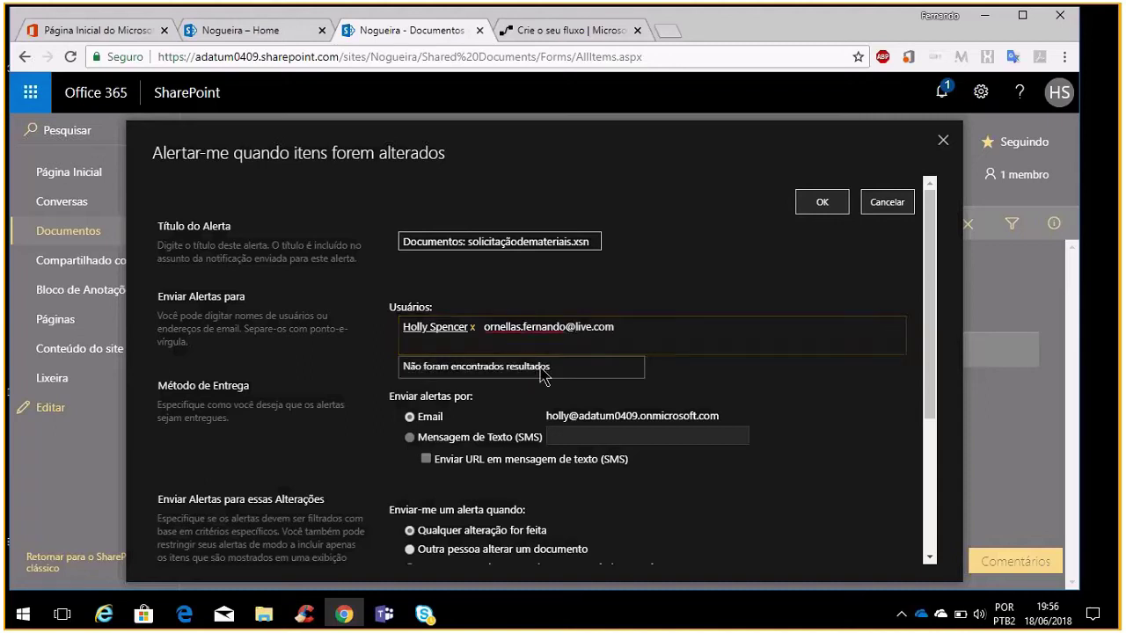
{"action": "left_click", "coordinate": [666, 299]}
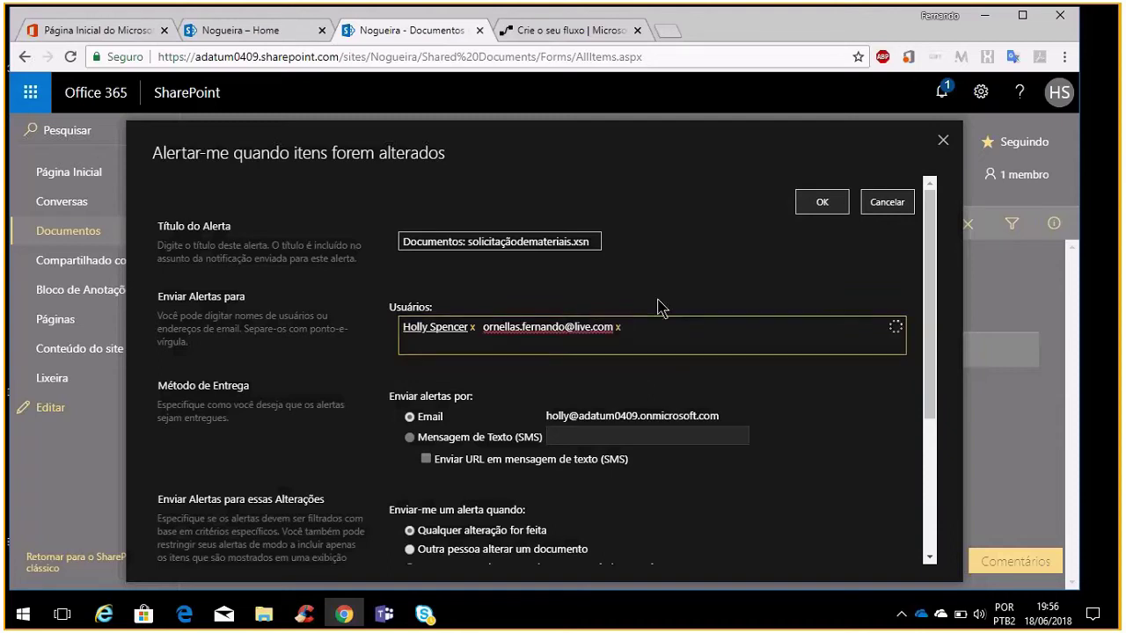
{"action": "left_click", "coordinate": [713, 337]}
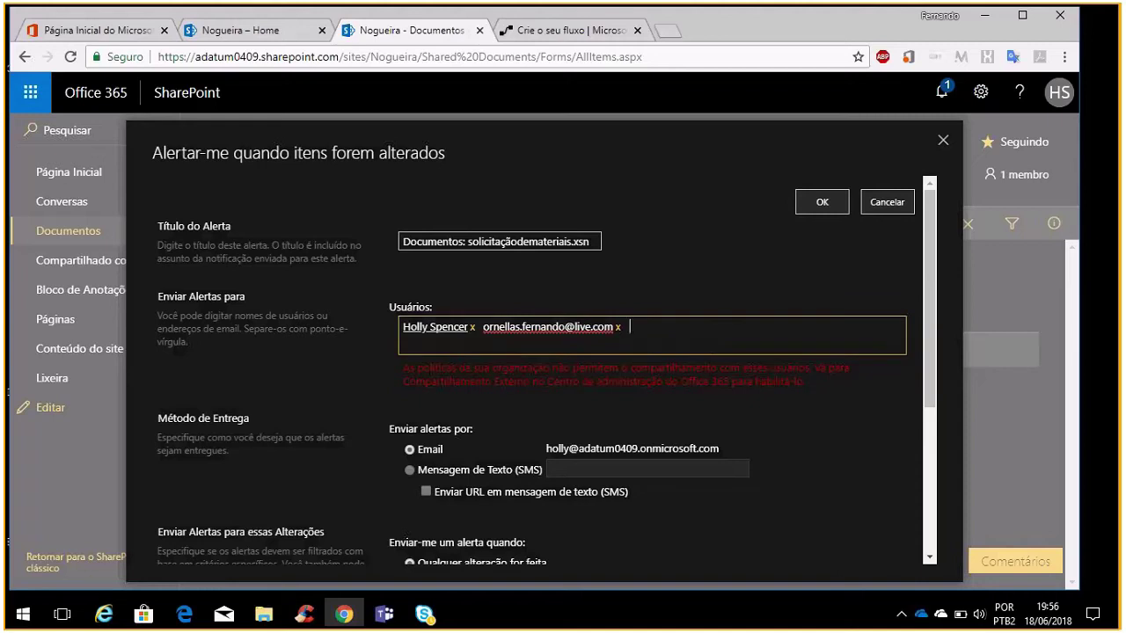
{"action": "key", "text": "BackSpace"}
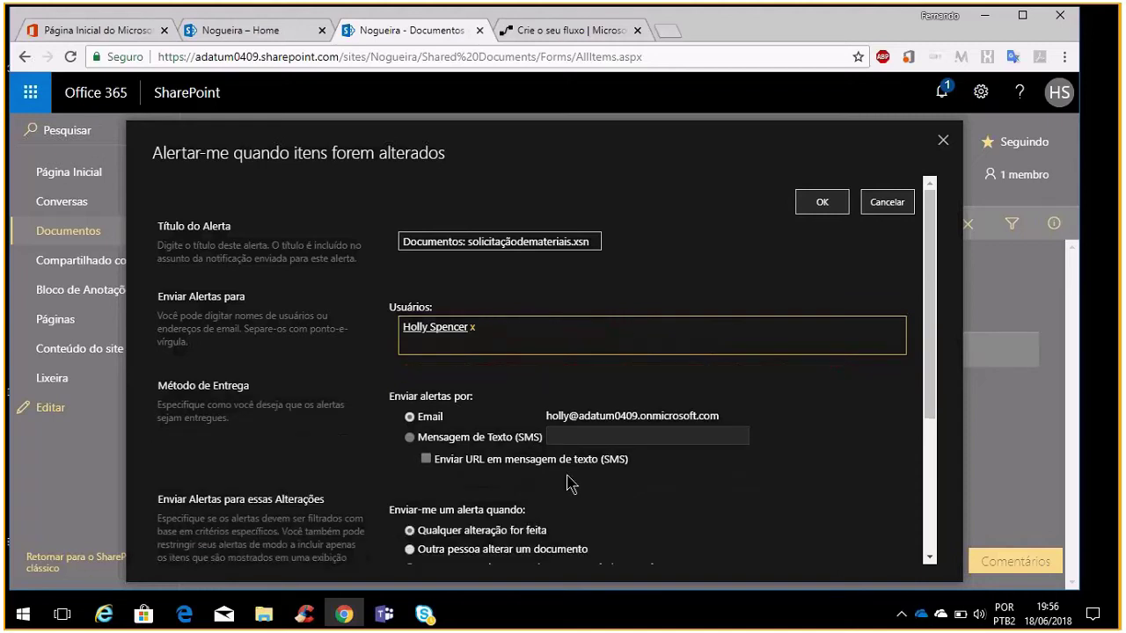
Make the solicitaçãodemateriais.xsn alert a weekly summary sent Mondays at 3:00 PM, and create it
{"action": "scroll", "coordinate": [509, 406], "scroll_direction": "down", "scroll_amount": 3}
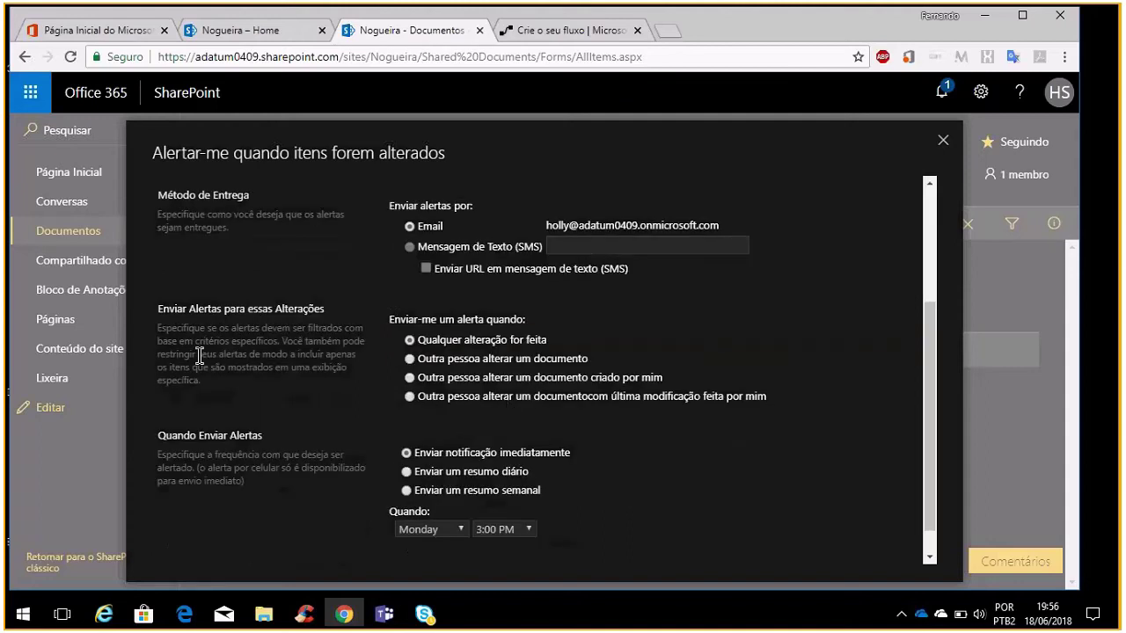
{"action": "scroll", "coordinate": [339, 410], "scroll_direction": "up", "scroll_amount": 3}
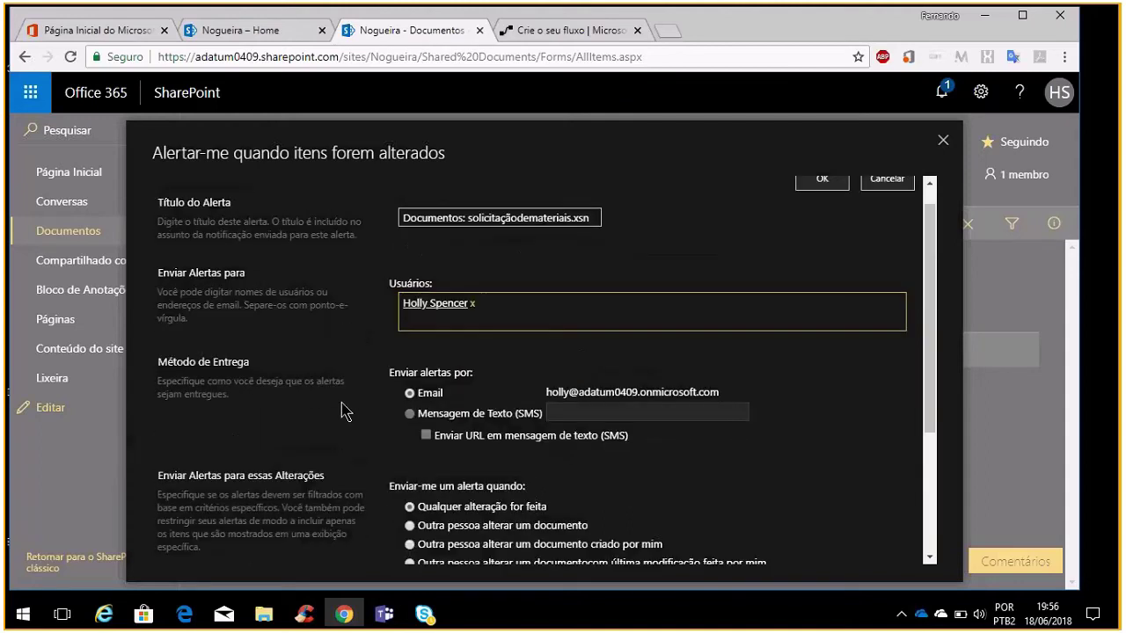
{"action": "scroll", "coordinate": [421, 335], "scroll_direction": "down", "scroll_amount": 3}
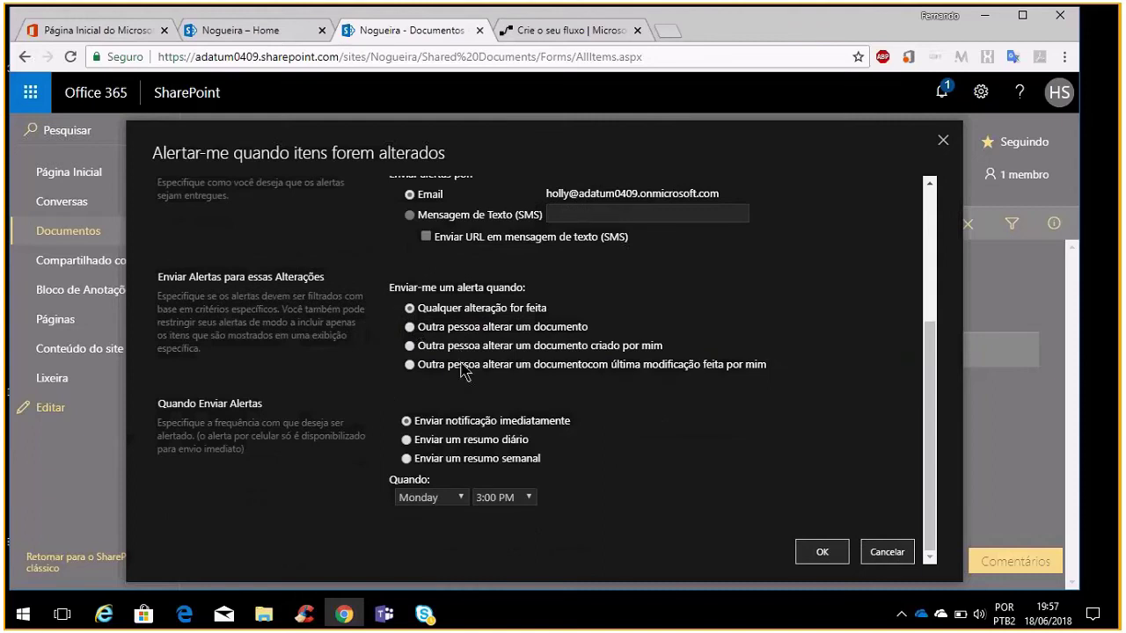
{"action": "left_click", "coordinate": [504, 457]}
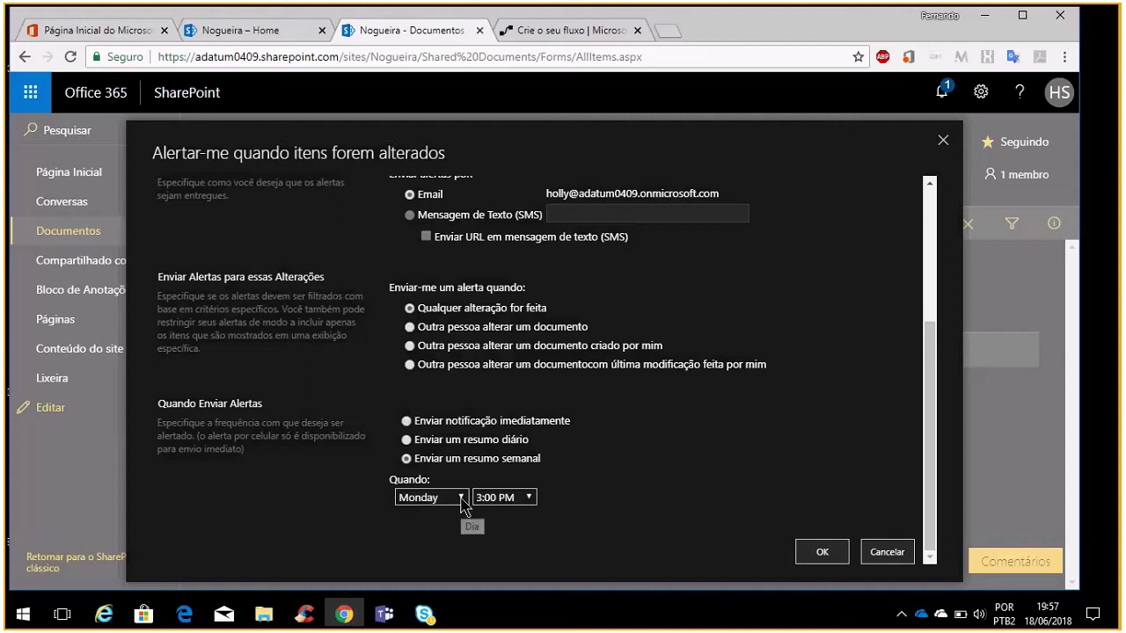
{"action": "left_click", "coordinate": [461, 499]}
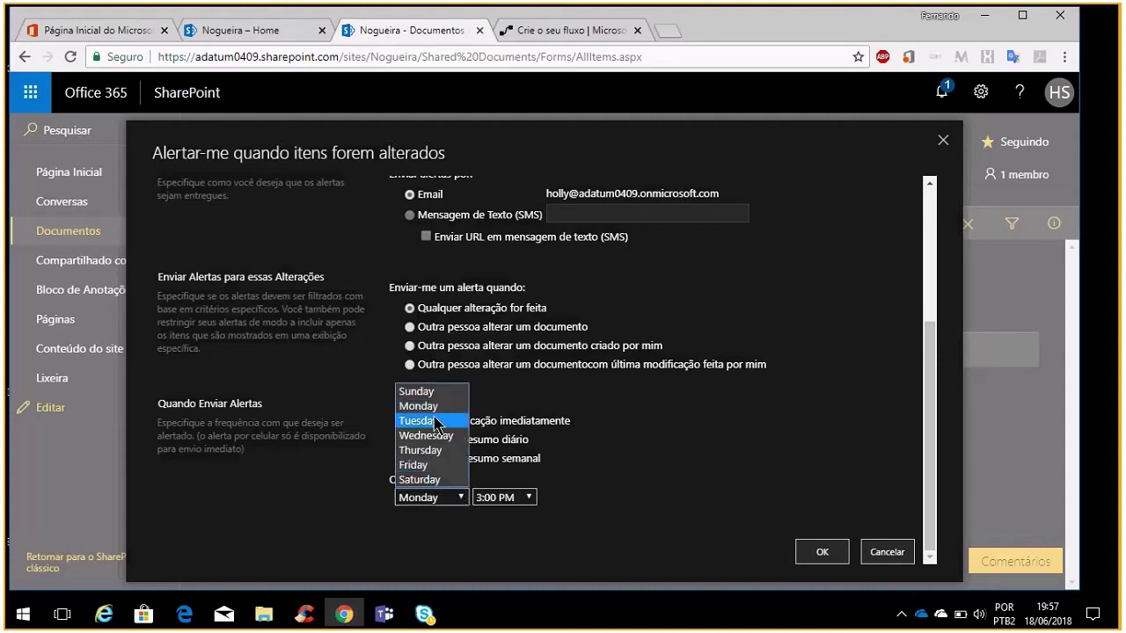
{"action": "left_click", "coordinate": [435, 410]}
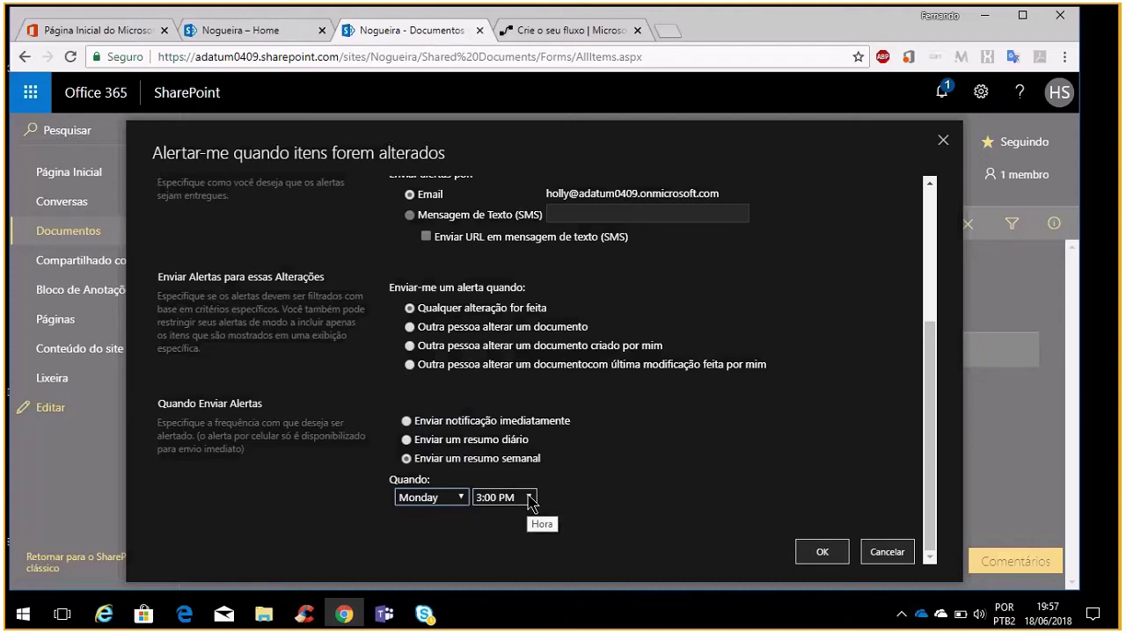
{"action": "left_click", "coordinate": [831, 556]}
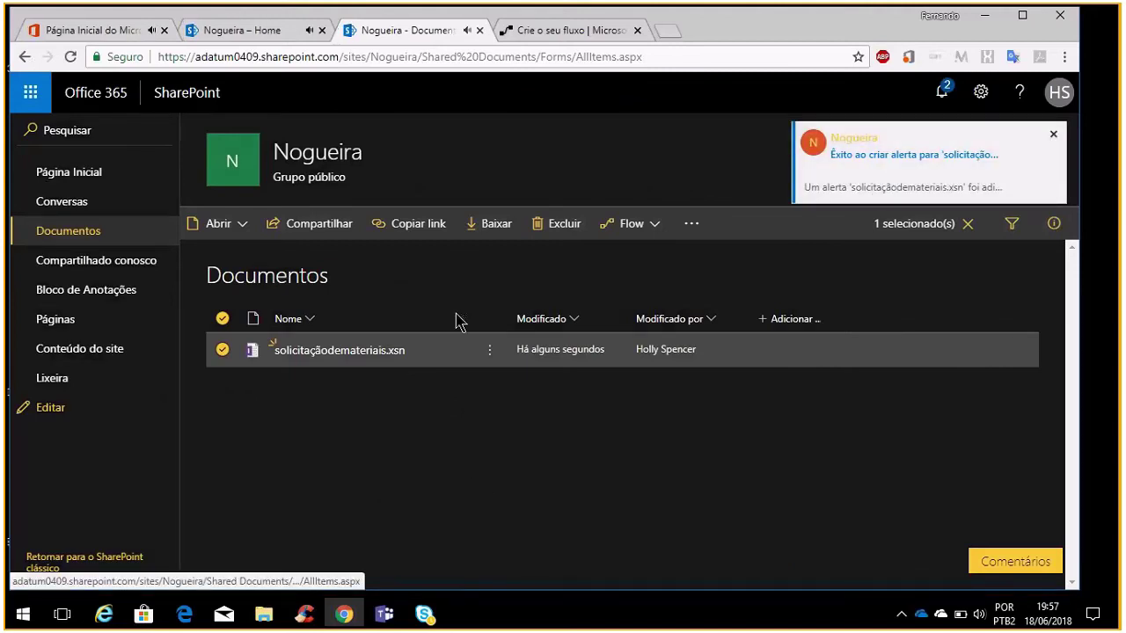
View and close the alert confirmation email, then deselect solicitaçãodemateriais.xsn in Documentos
{"action": "left_click", "coordinate": [937, 165]}
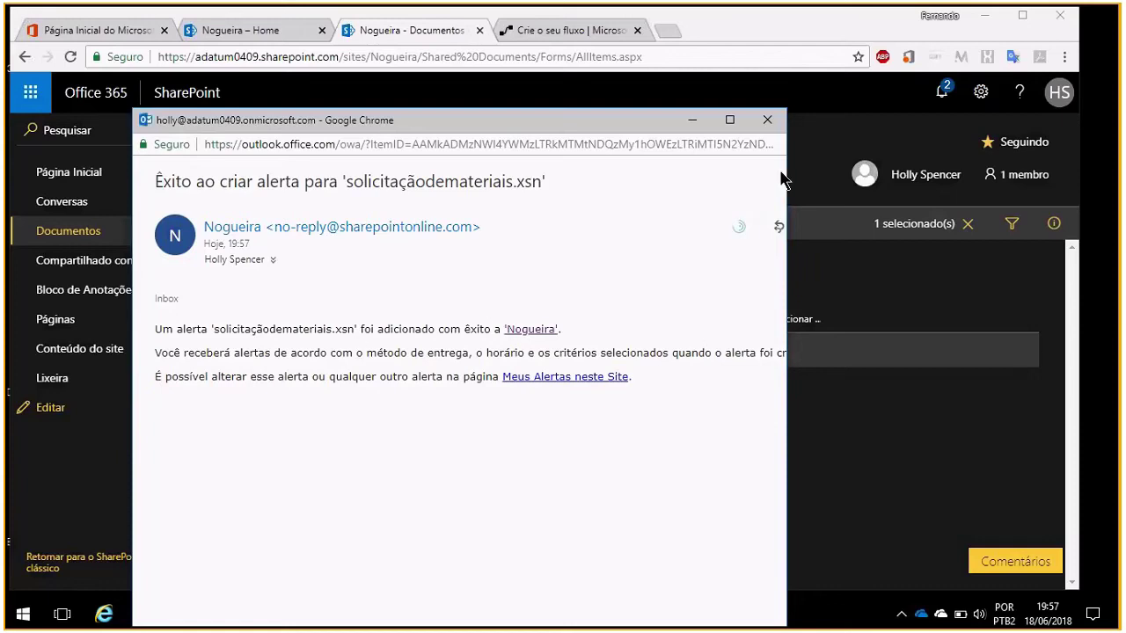
{"action": "key", "text": "ctrl+w"}
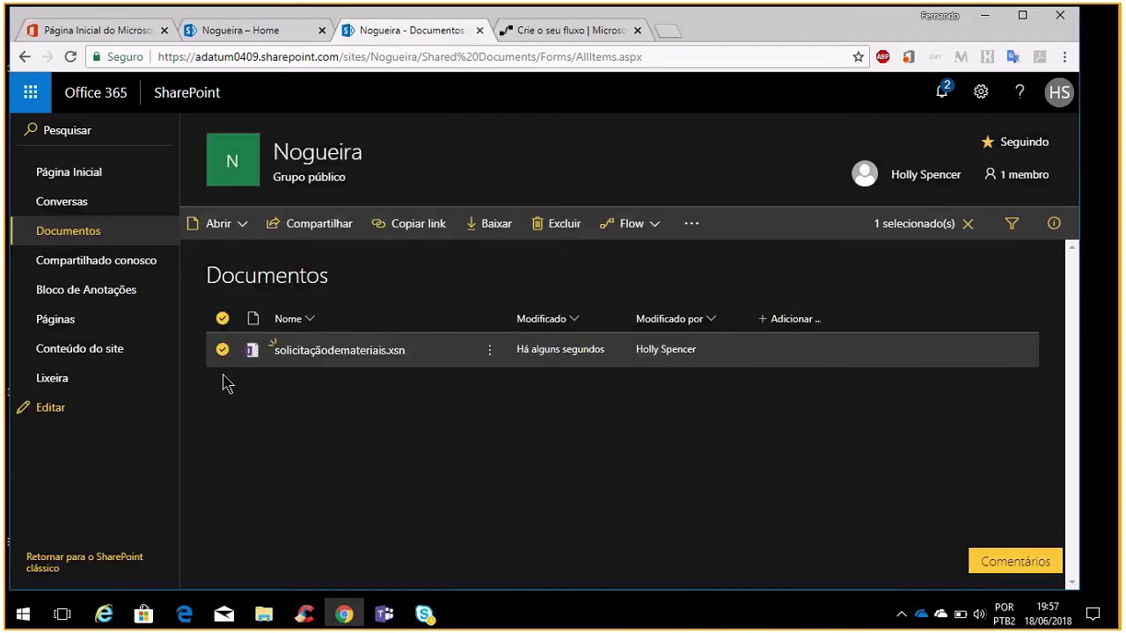
{"action": "left_click", "coordinate": [224, 349]}
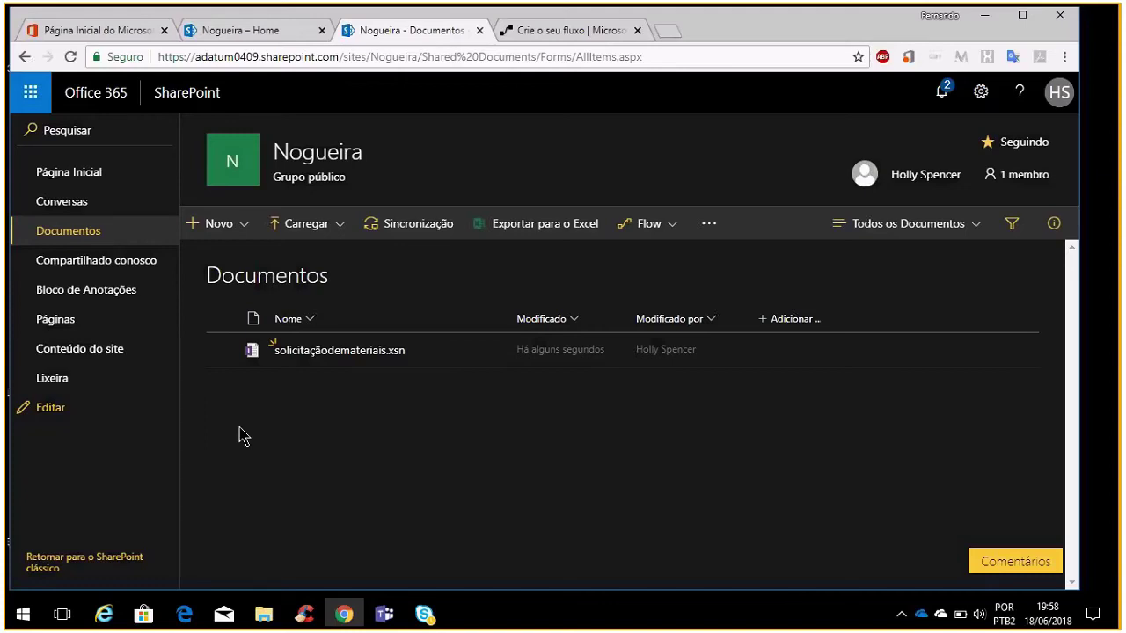
Search Start for 'share', then browse Office 365's other install options to the tools and add-ins list
{"action": "key", "text": "super"}
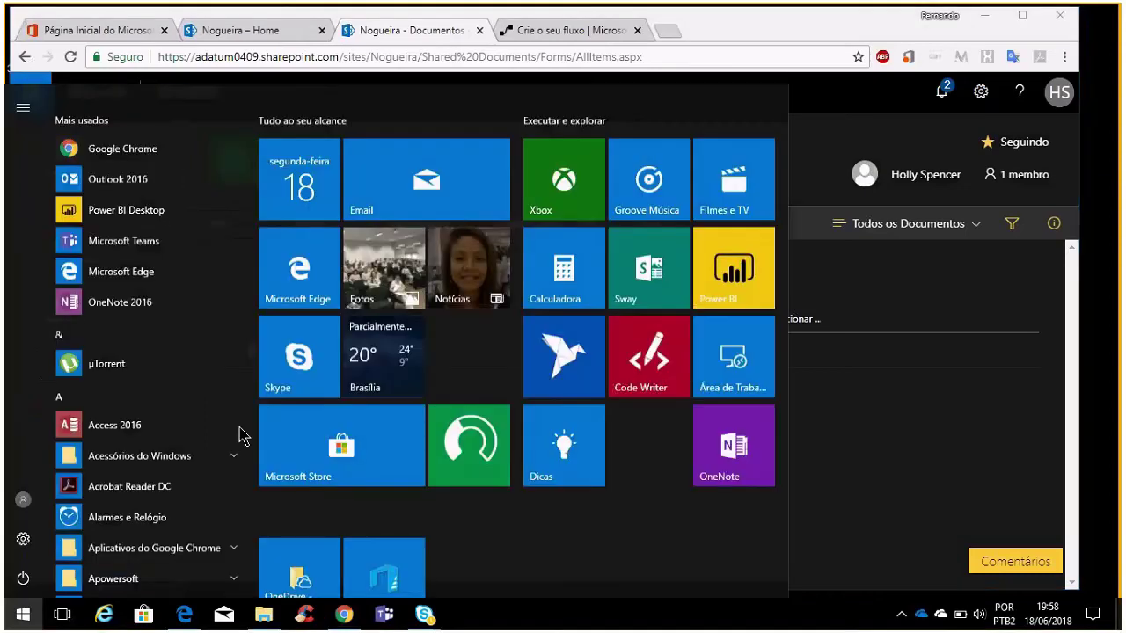
{"action": "type", "text": "share"}
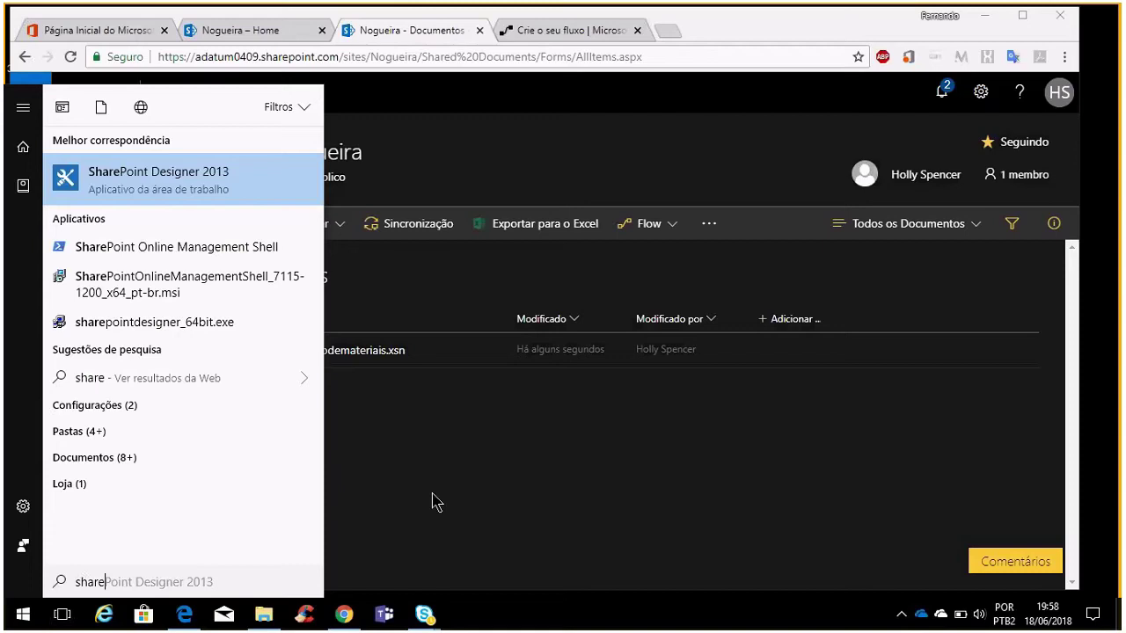
{"action": "left_click", "coordinate": [117, 29]}
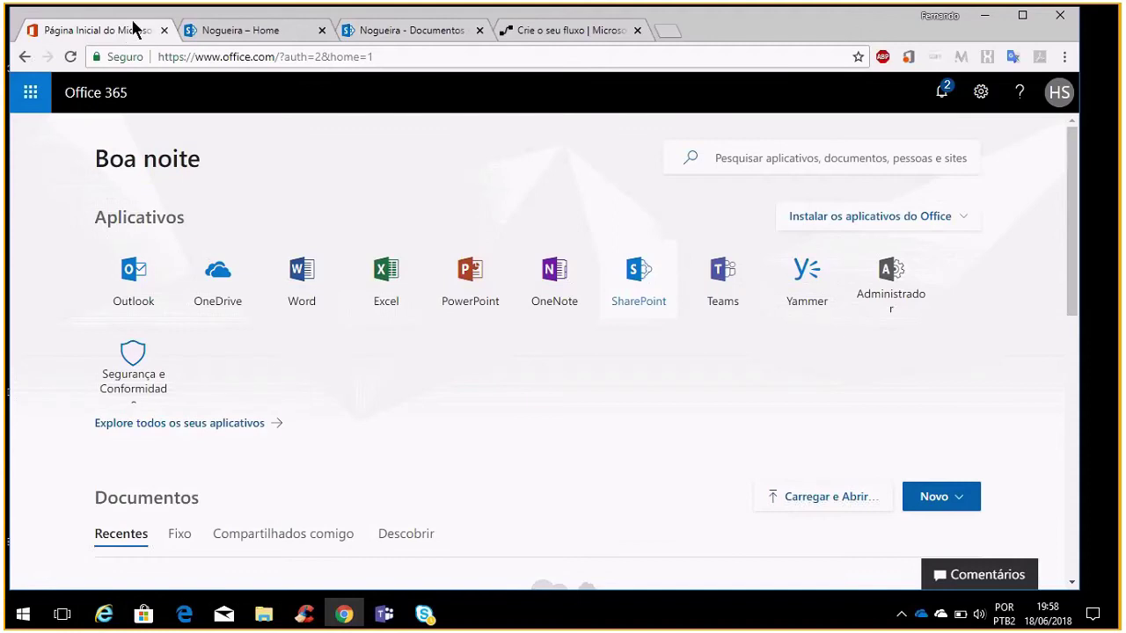
{"action": "left_click", "coordinate": [962, 220]}
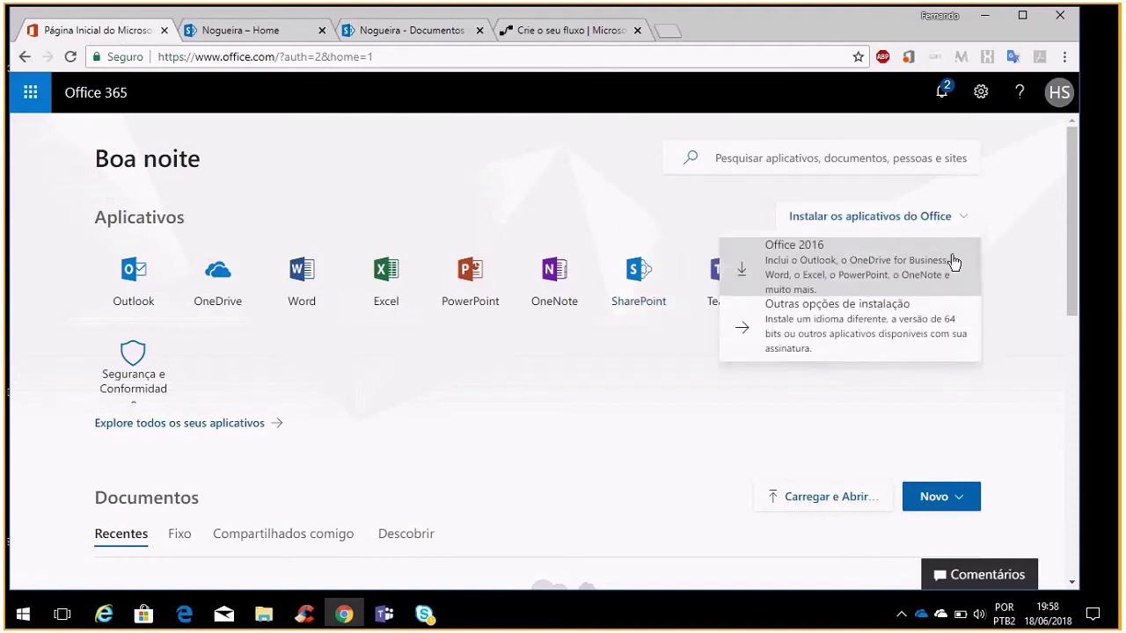
{"action": "left_click", "coordinate": [895, 331]}
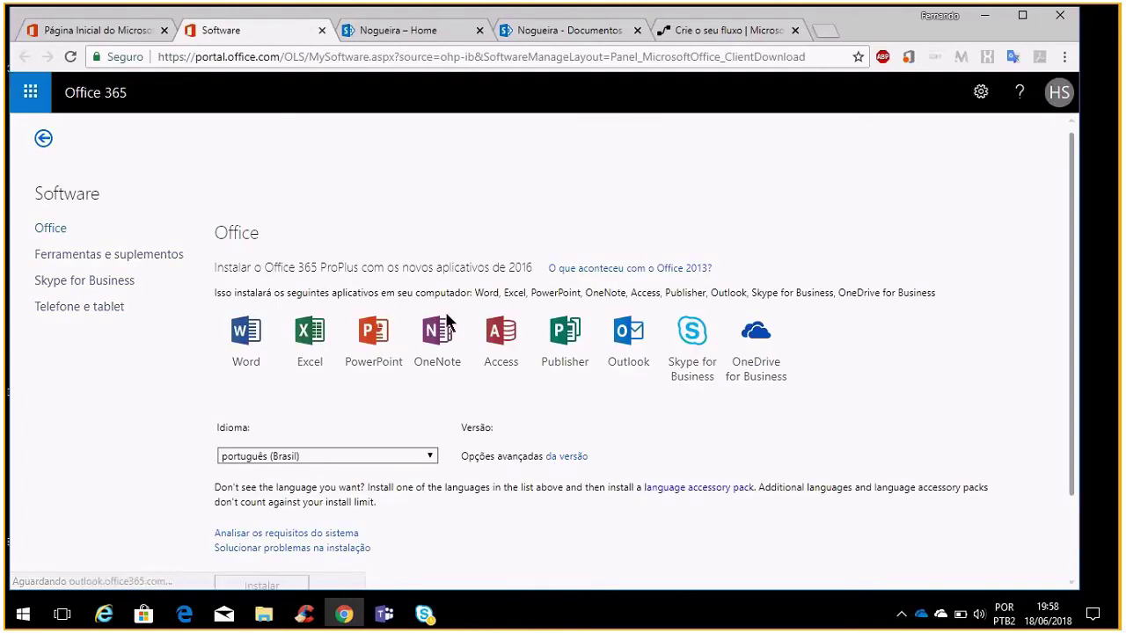
{"action": "scroll", "coordinate": [140, 255], "scroll_direction": "down", "scroll_amount": 2}
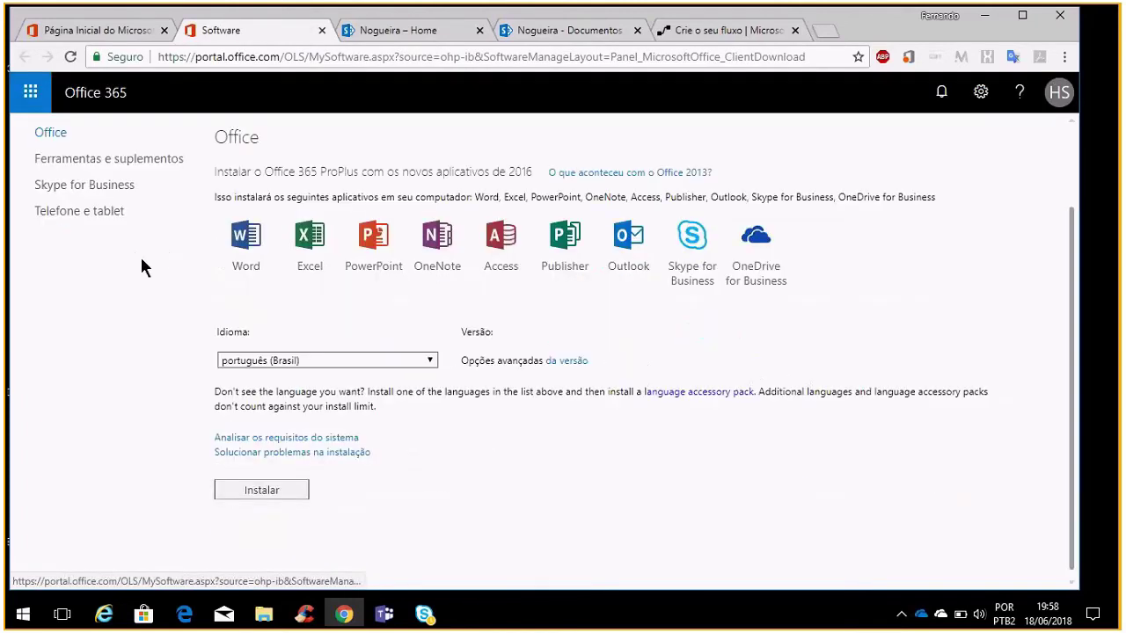
{"action": "left_click", "coordinate": [142, 160]}
{"action": "scroll", "coordinate": [527, 453], "scroll_direction": "down", "scroll_amount": 1}
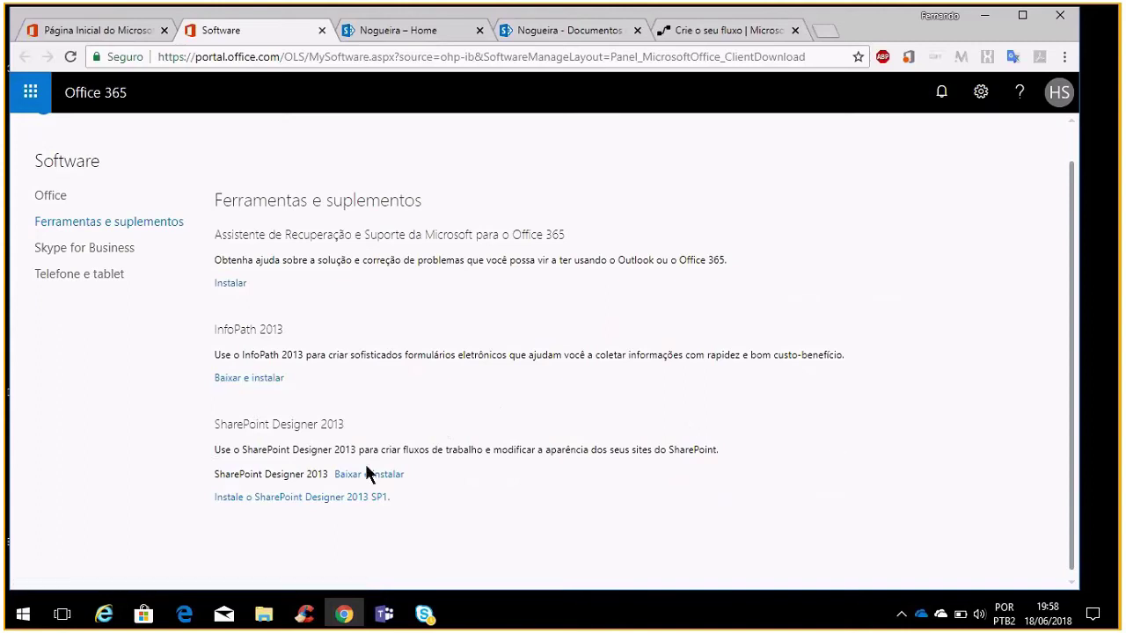
Launch SharePoint Designer 2013 from a Start menu search for 'sha'
{"action": "left_click", "coordinate": [23, 614]}
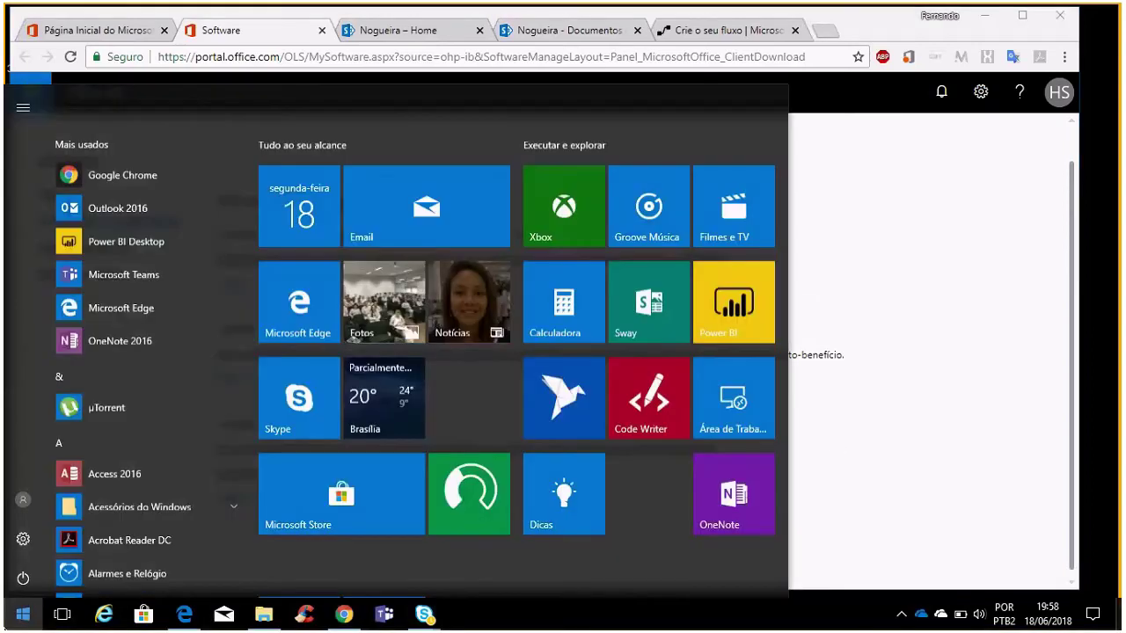
{"action": "type", "text": "sha"}
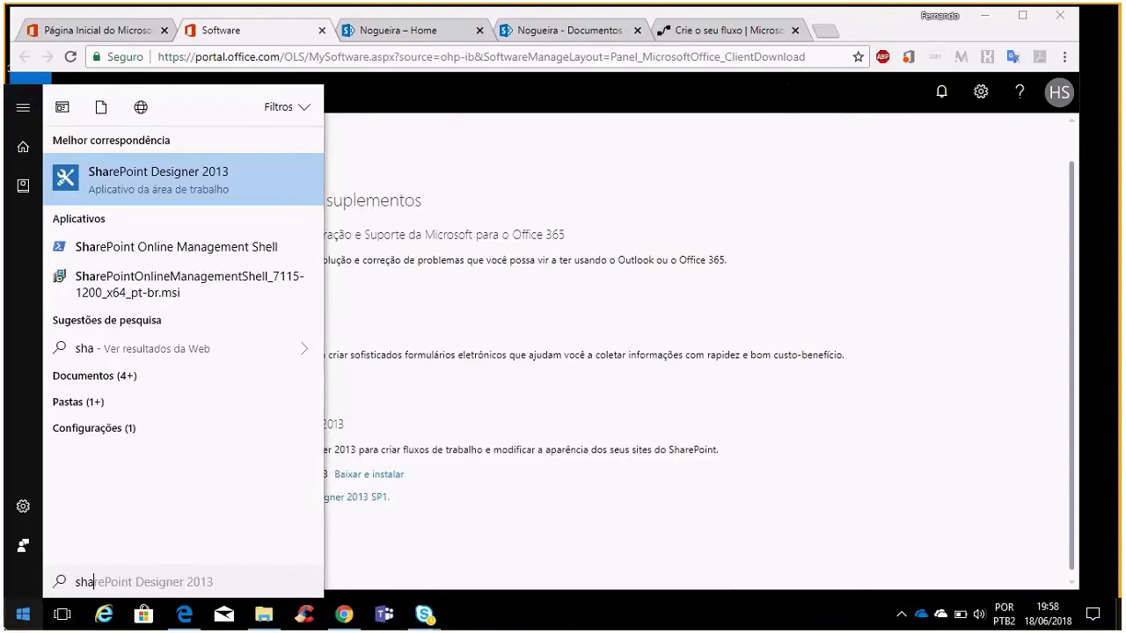
{"action": "left_click", "coordinate": [117, 194]}
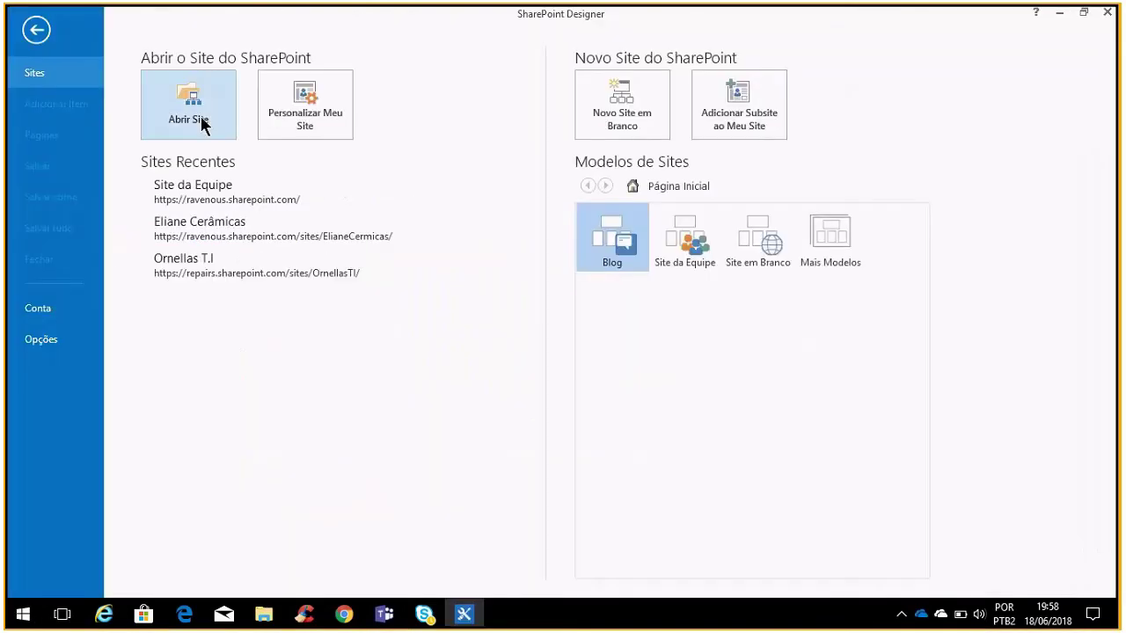
Cancel the Abrir Site dialog, leave the Sites start screen, and minimize SharePoint Designer 2013
{"action": "left_click", "coordinate": [203, 122]}
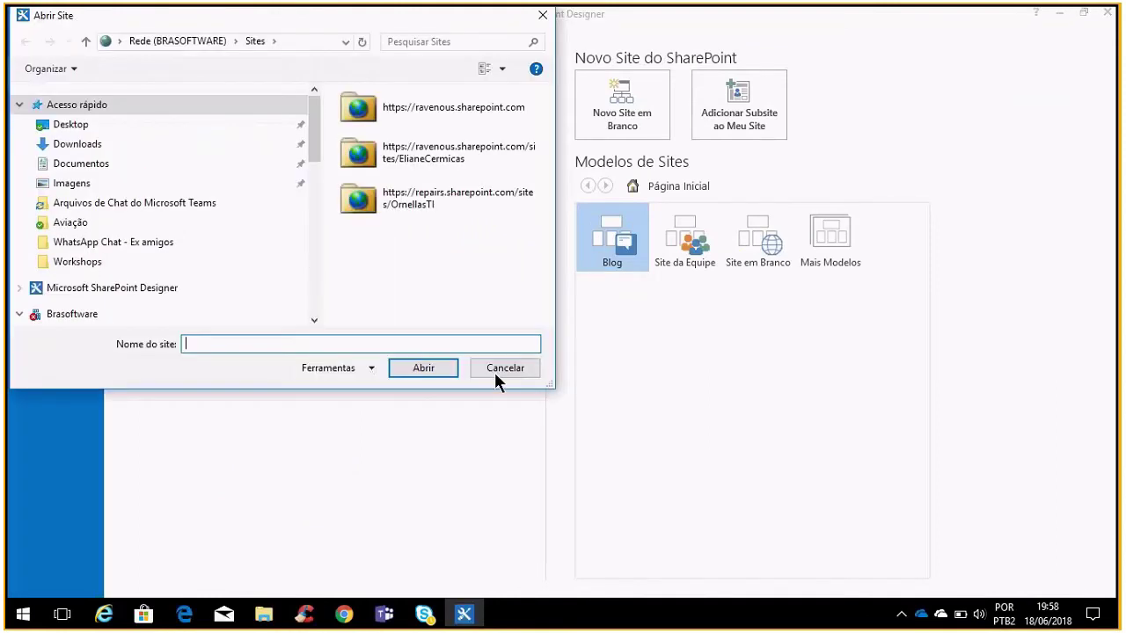
{"action": "left_click", "coordinate": [518, 370]}
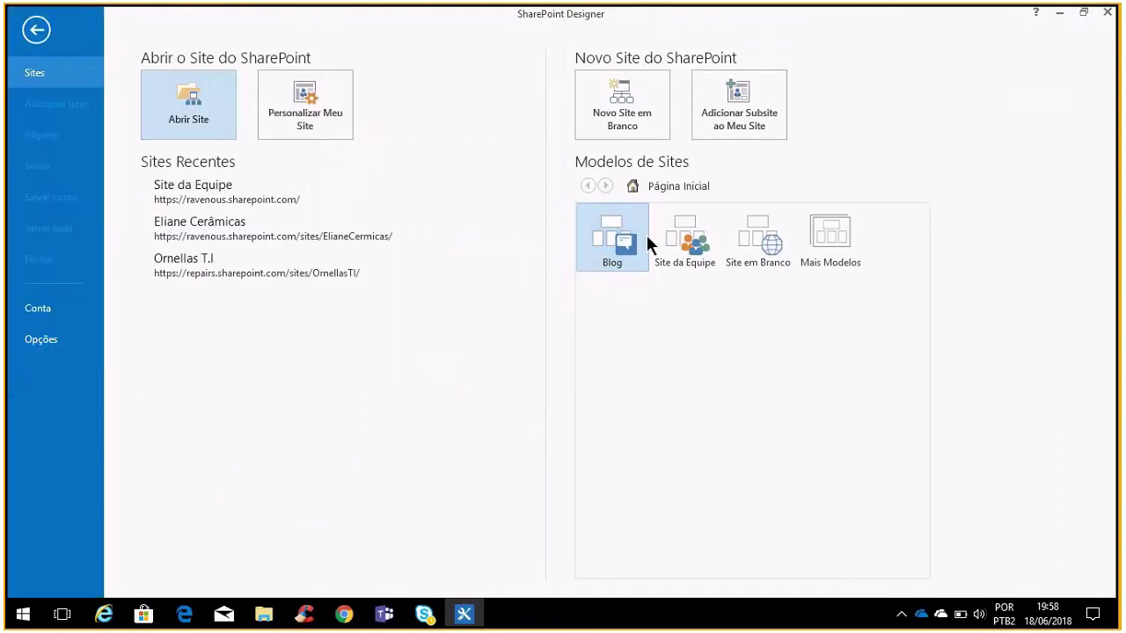
{"action": "left_click", "coordinate": [36, 34]}
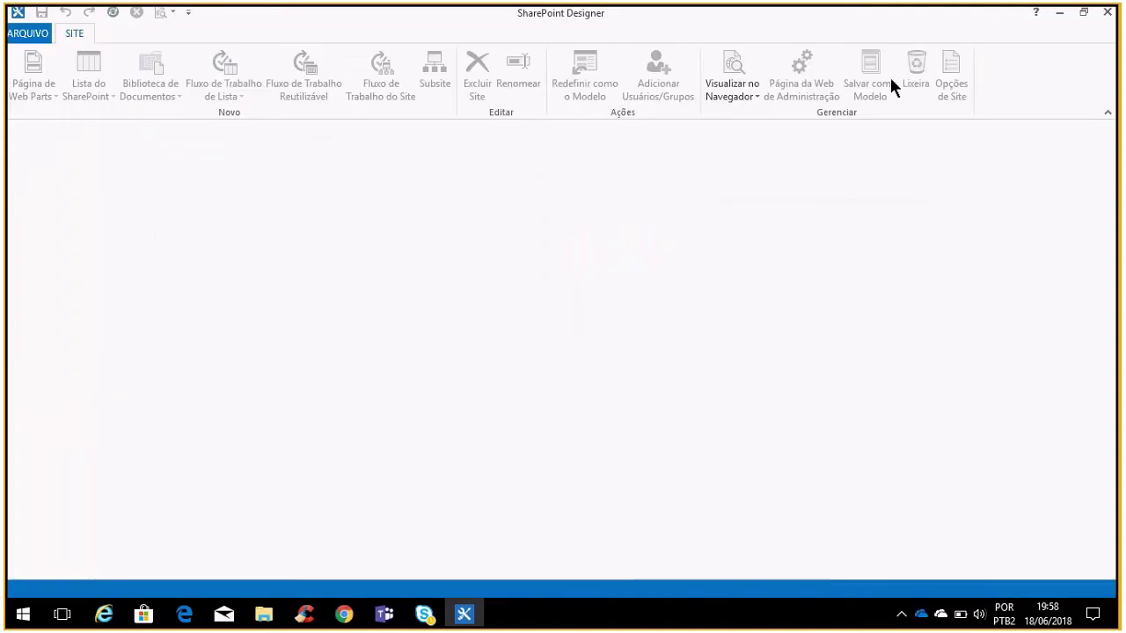
{"action": "left_click", "coordinate": [1060, 13]}
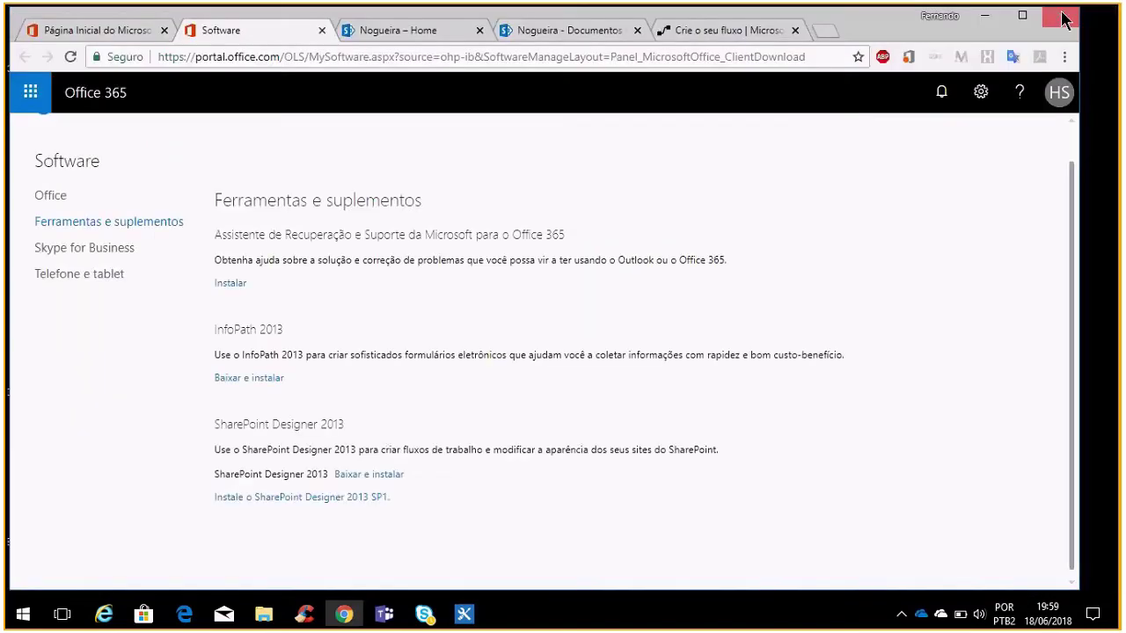
Close the Criar biblioteca panel, reload the Nogueira home page, copy its URL, and minimize Chrome
{"action": "left_click", "coordinate": [443, 35]}
{"action": "triple_click", "coordinate": [448, 62]}
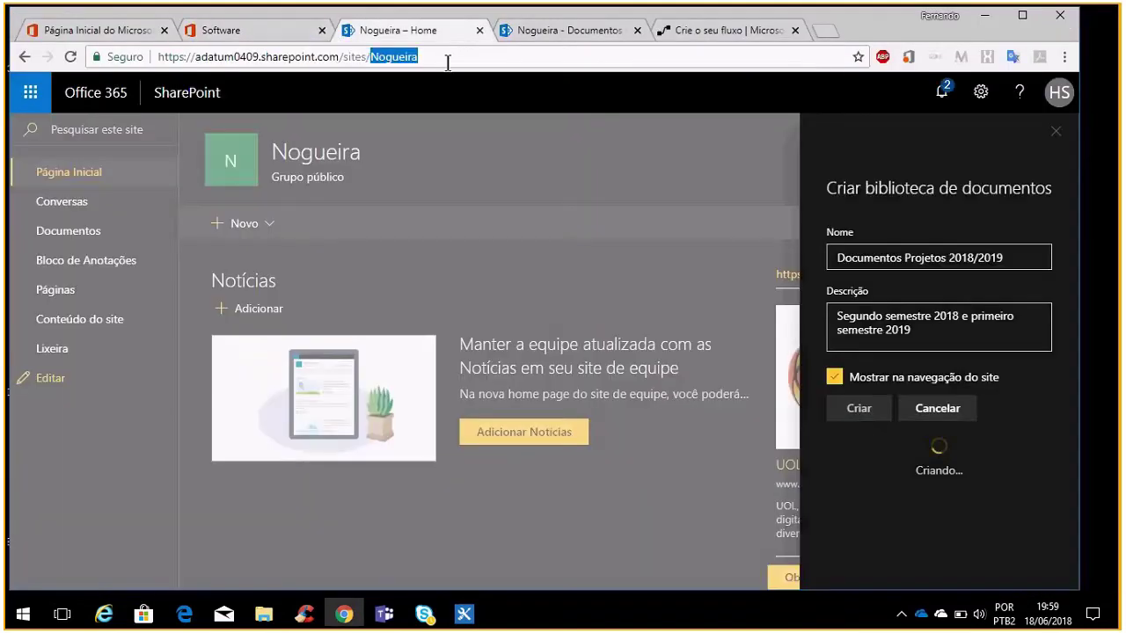
{"action": "left_click", "coordinate": [1053, 134]}
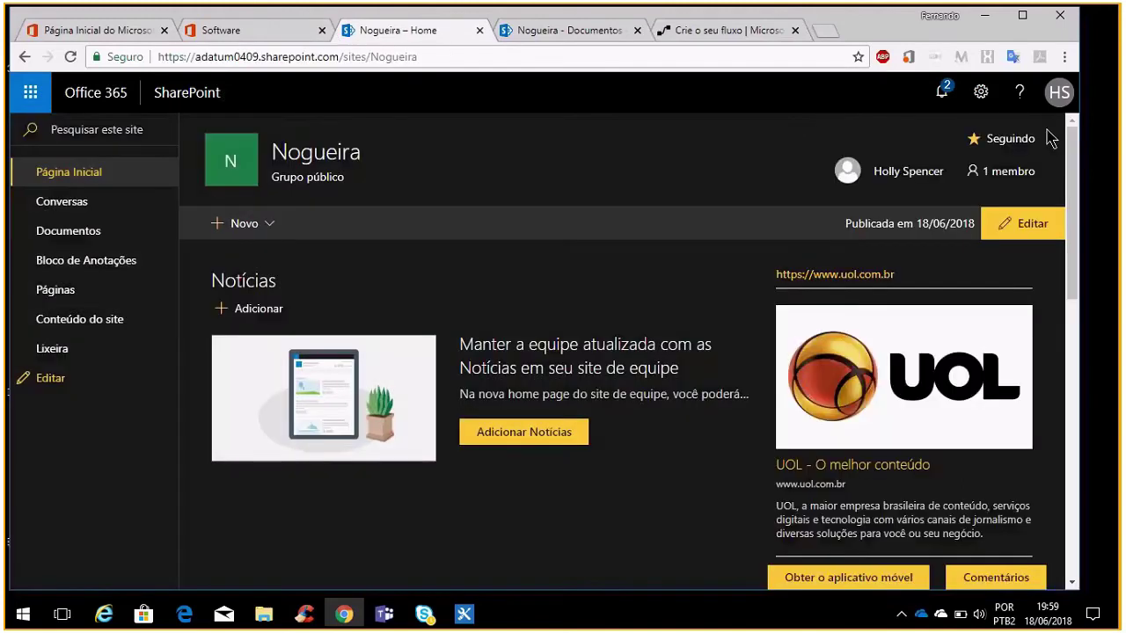
{"action": "left_click", "coordinate": [540, 51]}
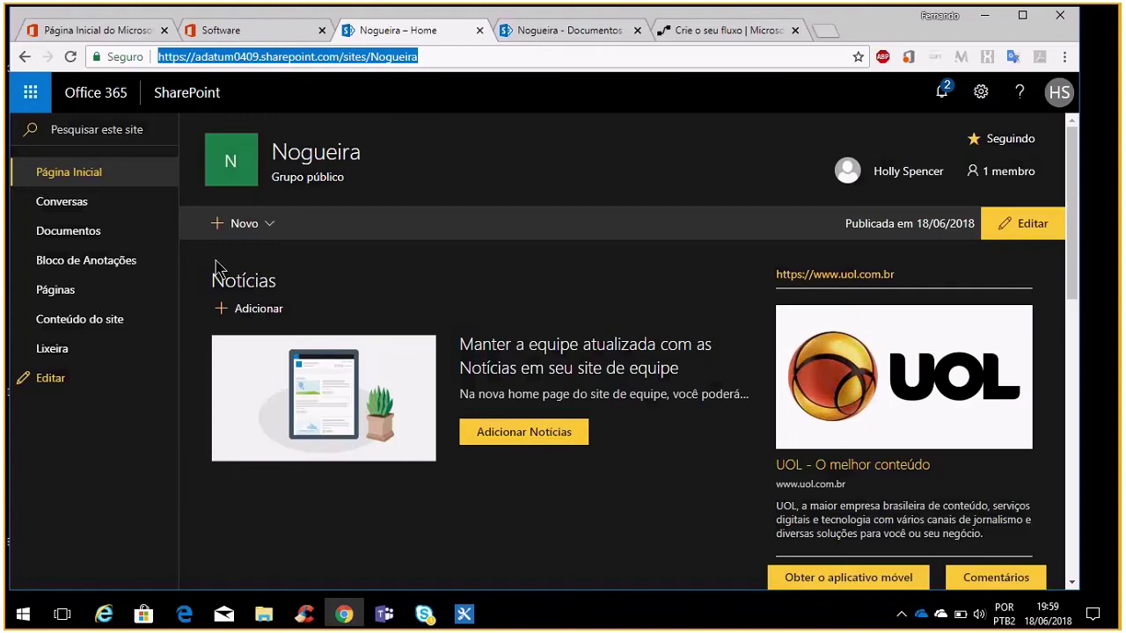
{"action": "left_click", "coordinate": [78, 172]}
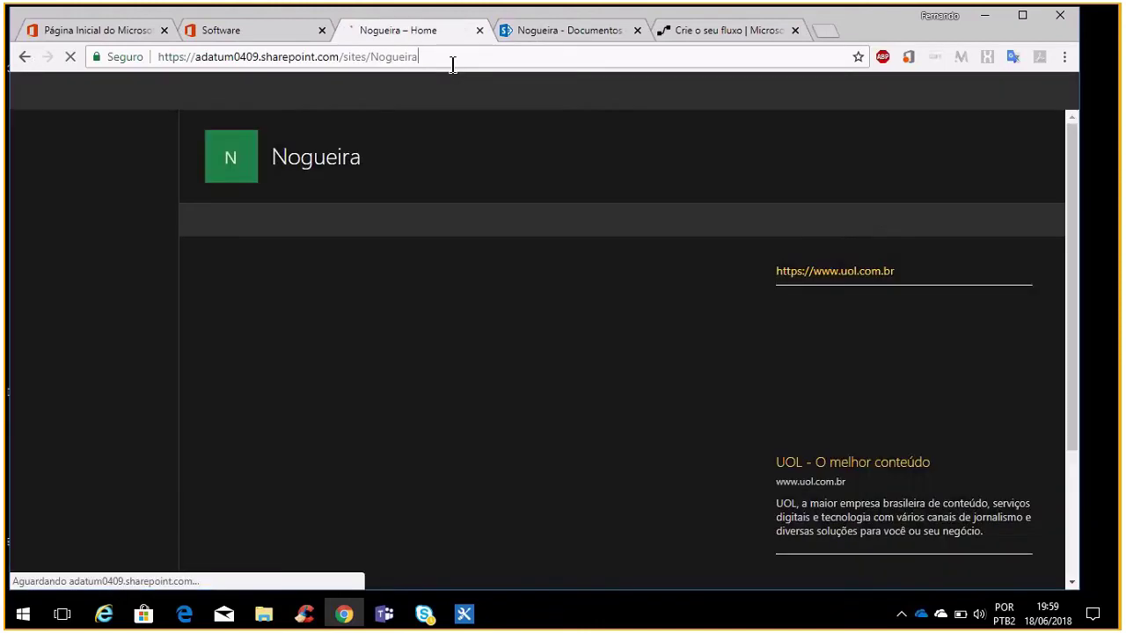
{"action": "left_click", "coordinate": [452, 64]}
{"action": "key", "text": "ctrl+c"}
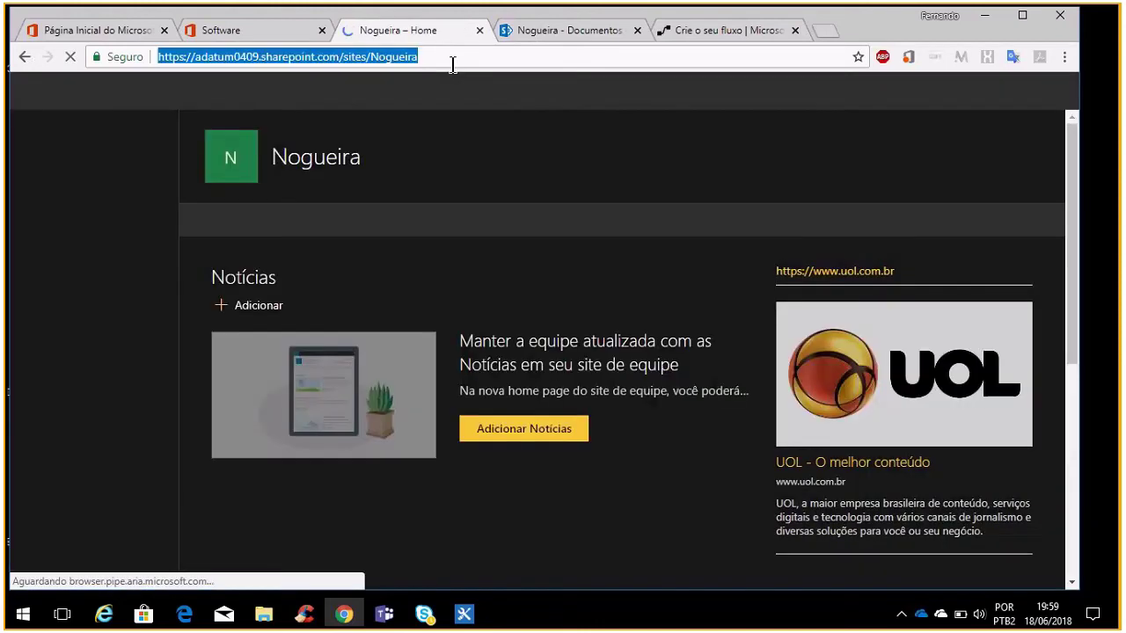
{"action": "left_click", "coordinate": [985, 15]}
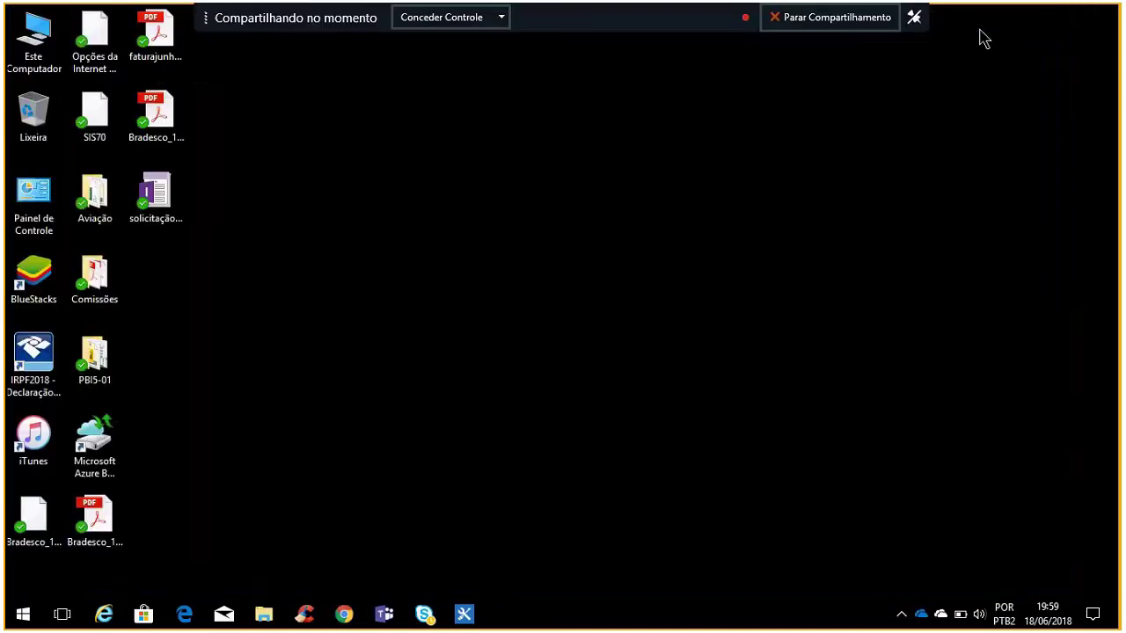
Restore SharePoint Designer and try customizing My Site, dismissing the no-default-My-Site message
{"action": "left_click", "coordinate": [465, 614]}
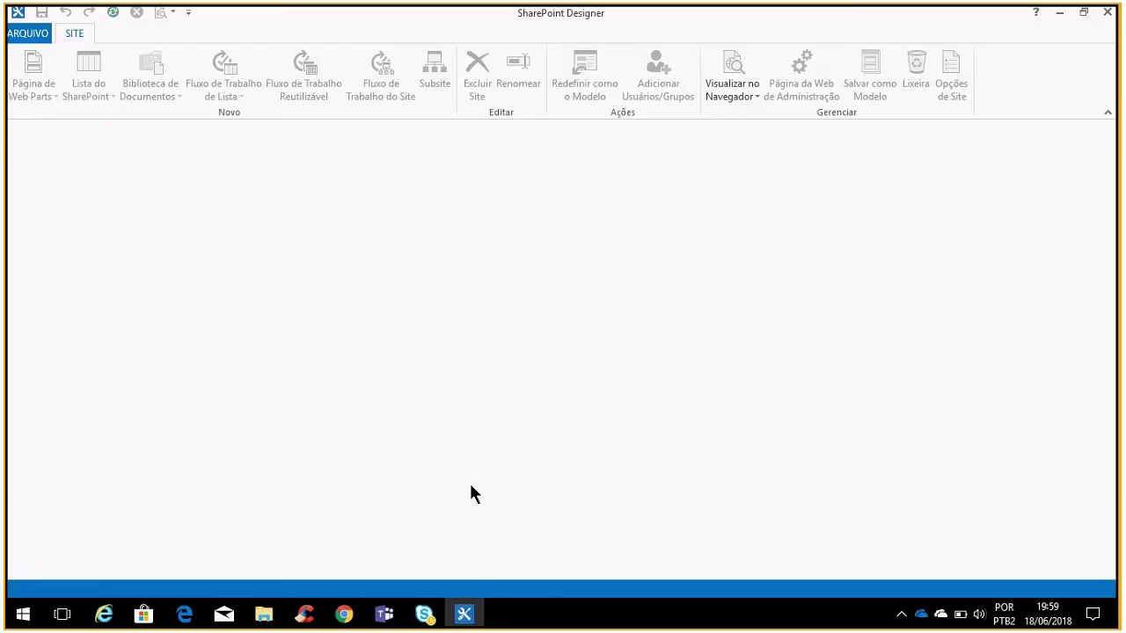
{"action": "left_click", "coordinate": [40, 40]}
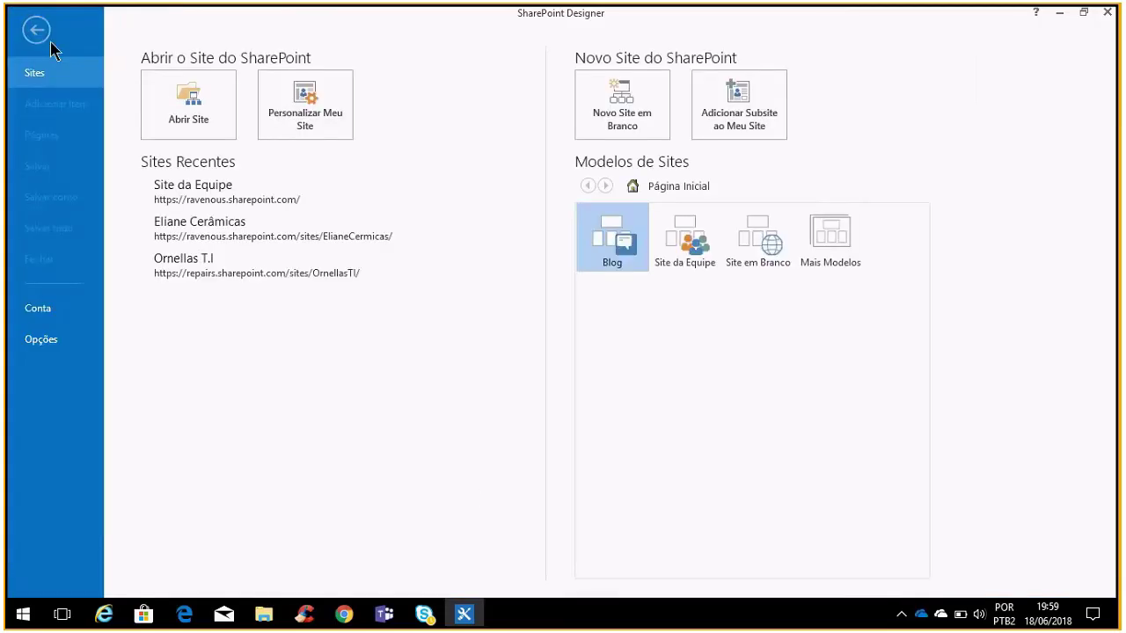
{"action": "left_click", "coordinate": [290, 119]}
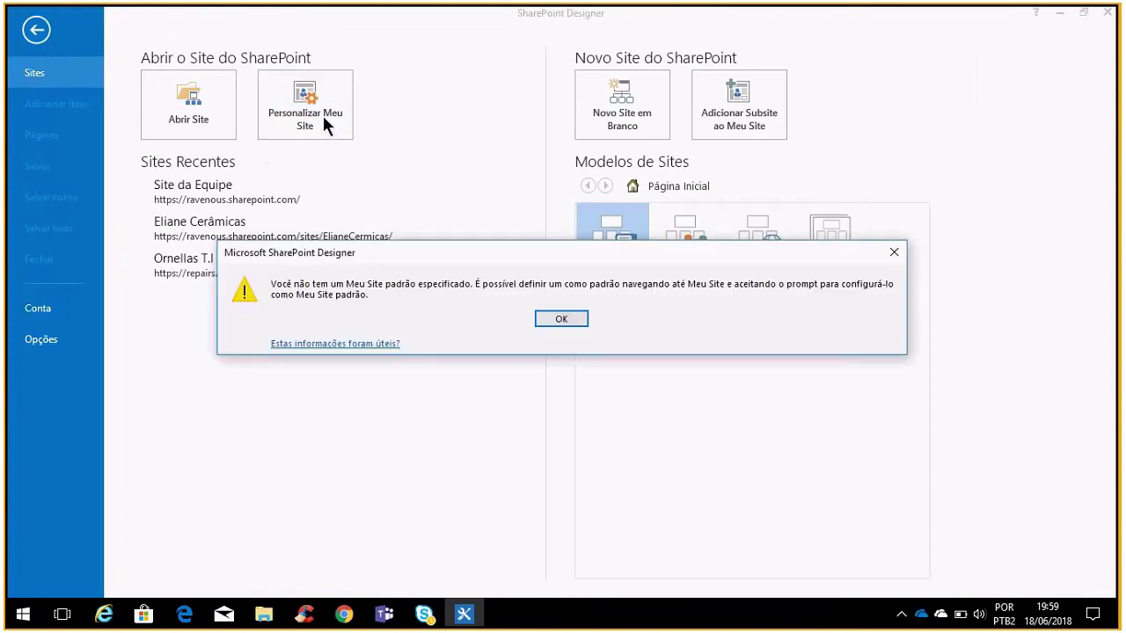
{"action": "left_click", "coordinate": [559, 319]}
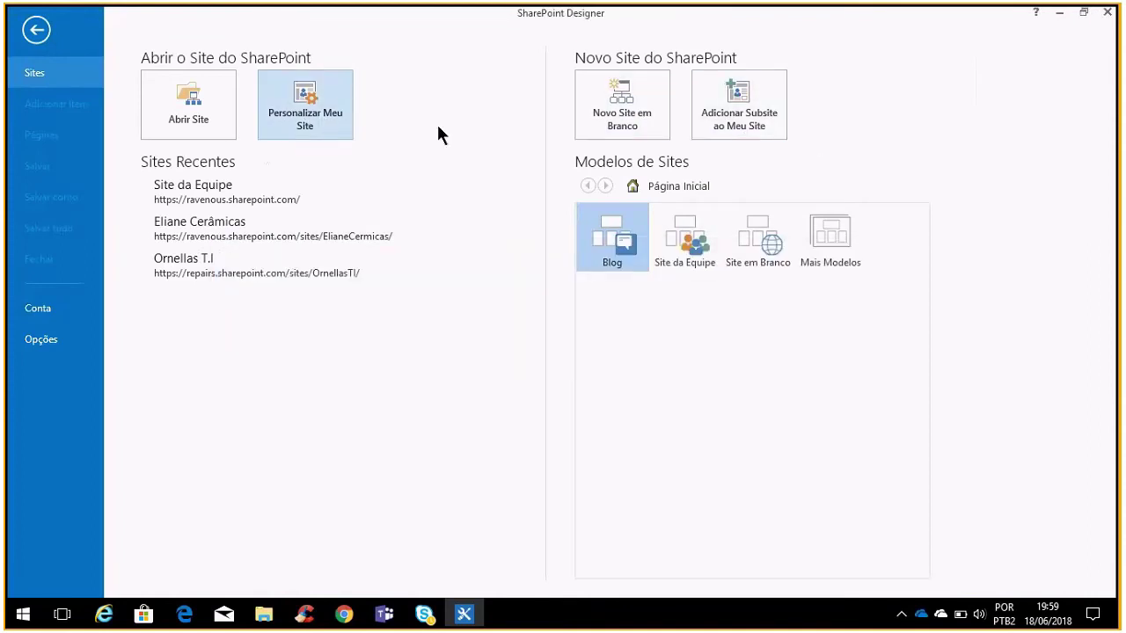
{"action": "left_click", "coordinate": [199, 98]}
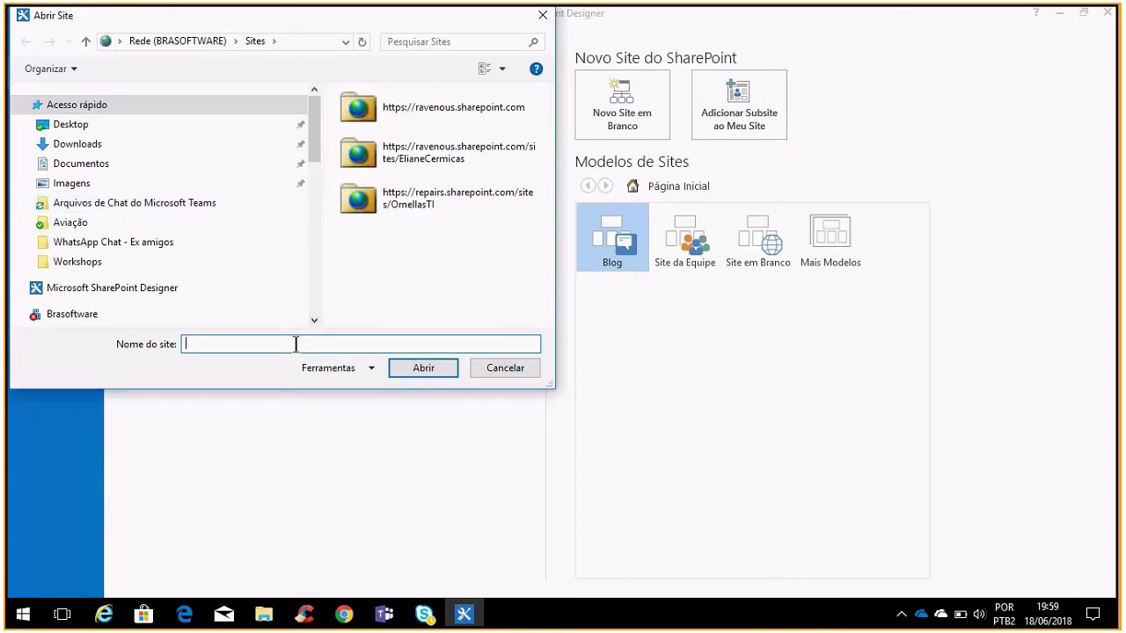
{"action": "key", "text": "ctrl+v"}
{"action": "left_click", "coordinate": [417, 370]}
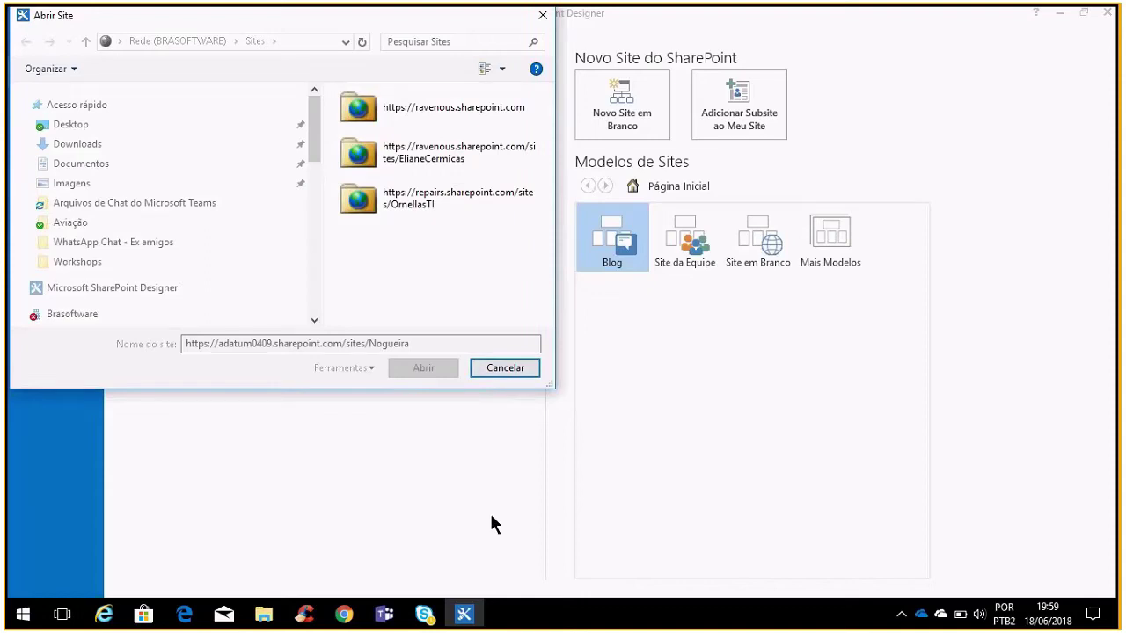
{"action": "left_click", "coordinate": [498, 364]}
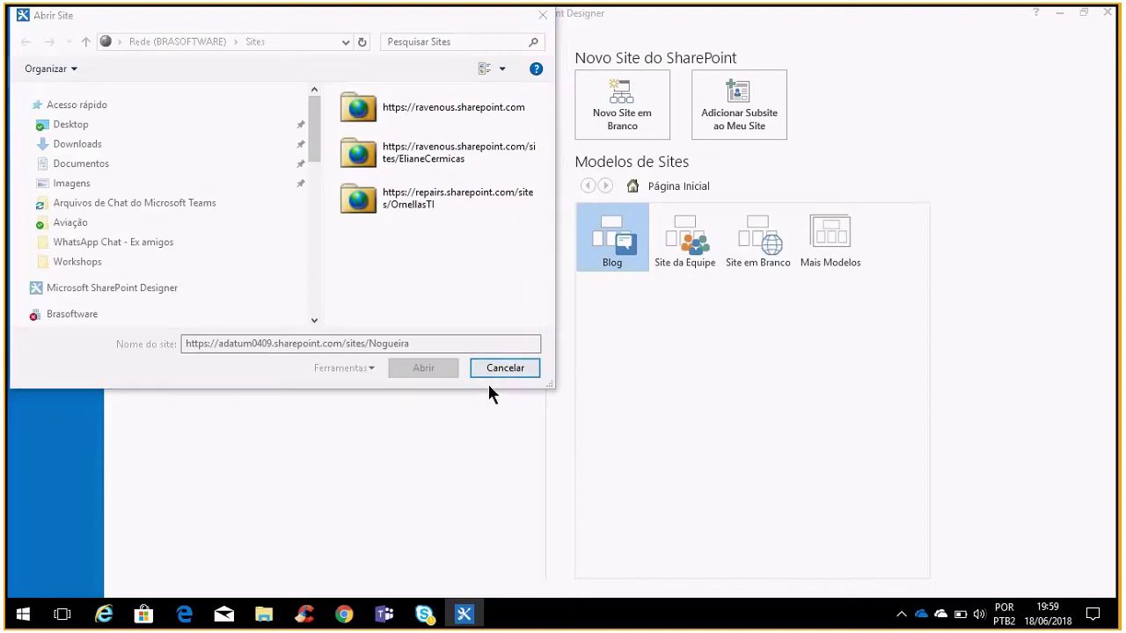
{"action": "left_click", "coordinate": [414, 14]}
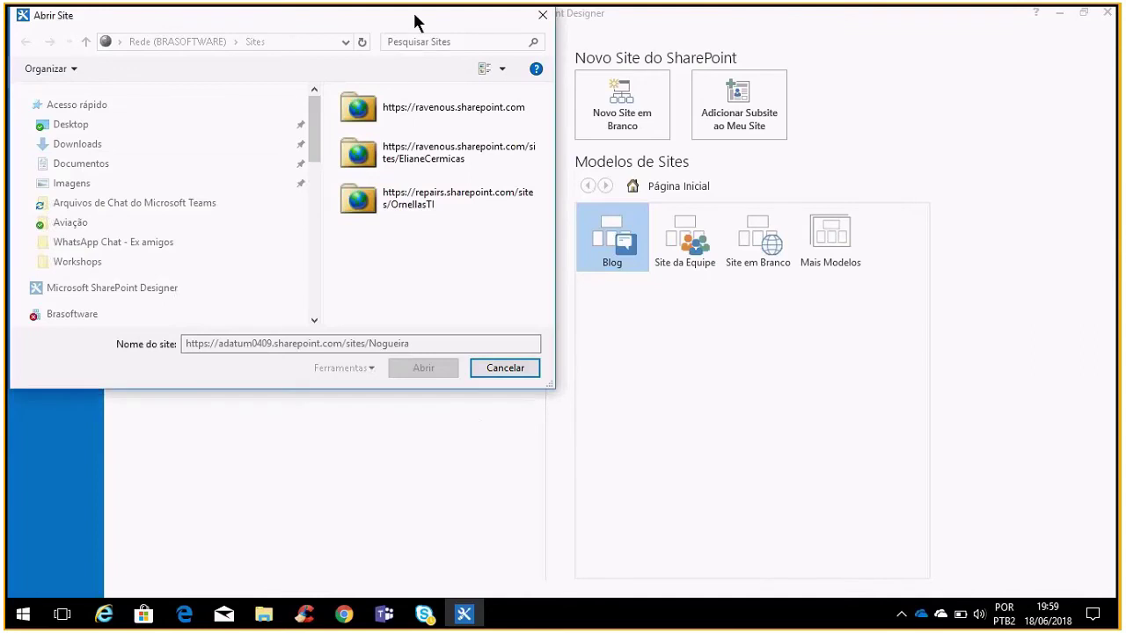
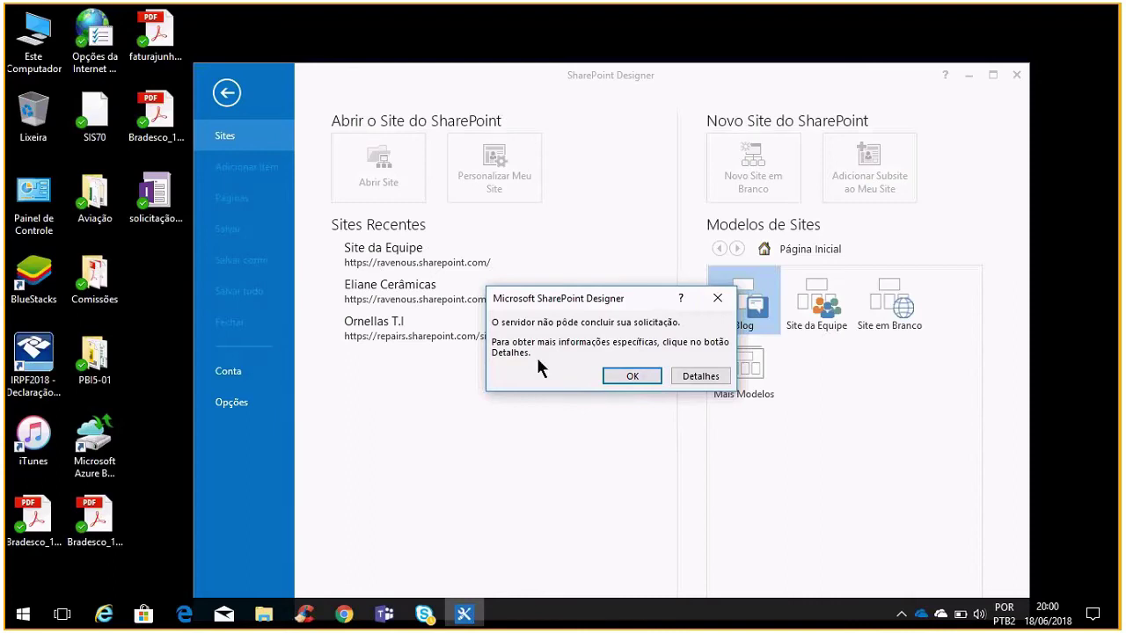
Dismiss the server could-not-complete error after viewing its details
{"action": "left_click", "coordinate": [647, 373]}
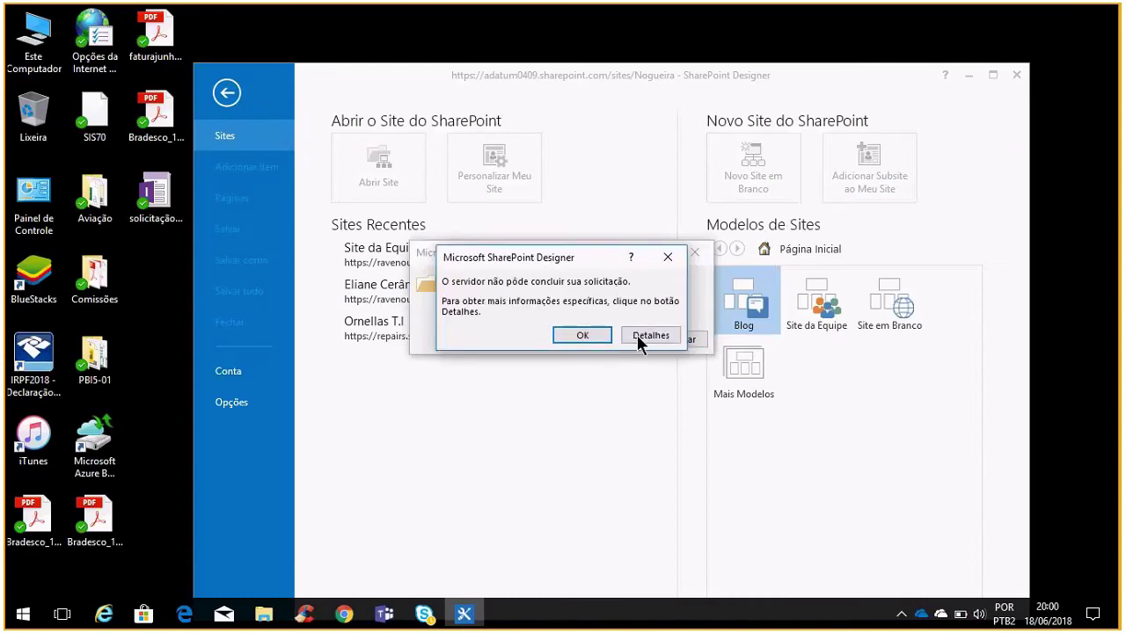
{"action": "left_click", "coordinate": [639, 335]}
{"action": "left_click", "coordinate": [674, 405]}
{"action": "left_click", "coordinate": [665, 256]}
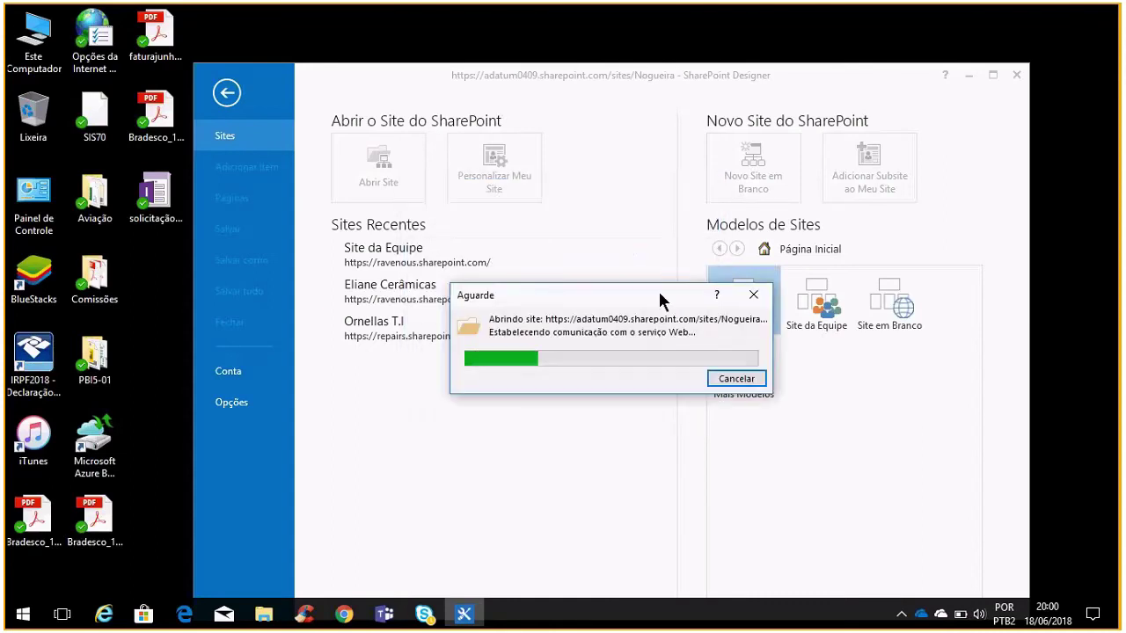
Dismiss the permission messages, decline another account, and close the SharePoint Designer window
{"action": "key", "text": "Return"}
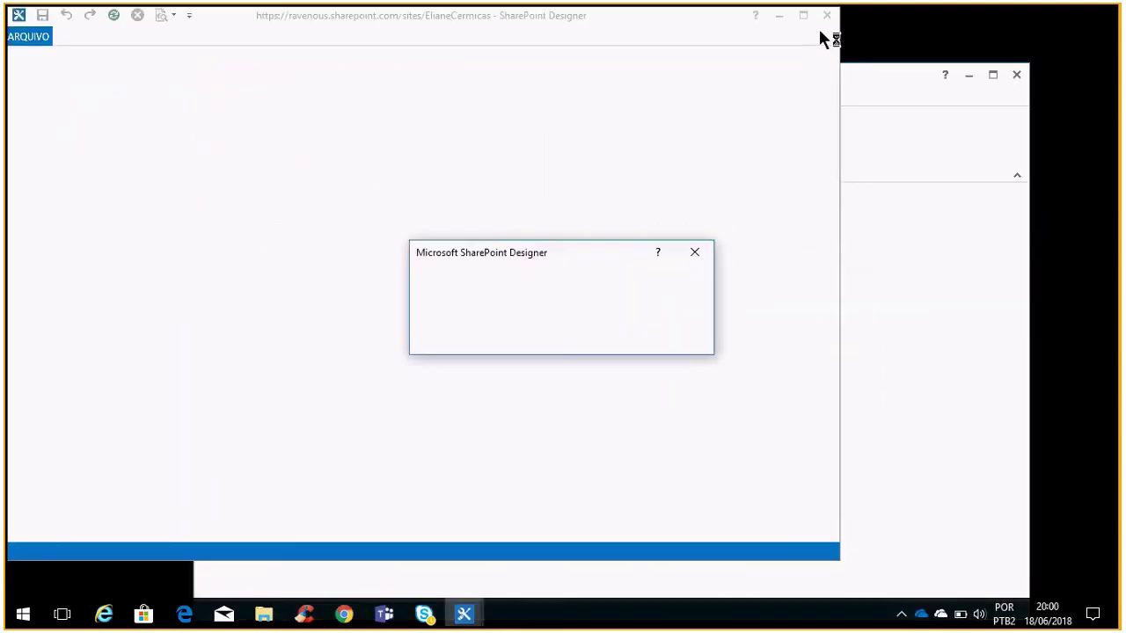
{"action": "left_click", "coordinate": [563, 320]}
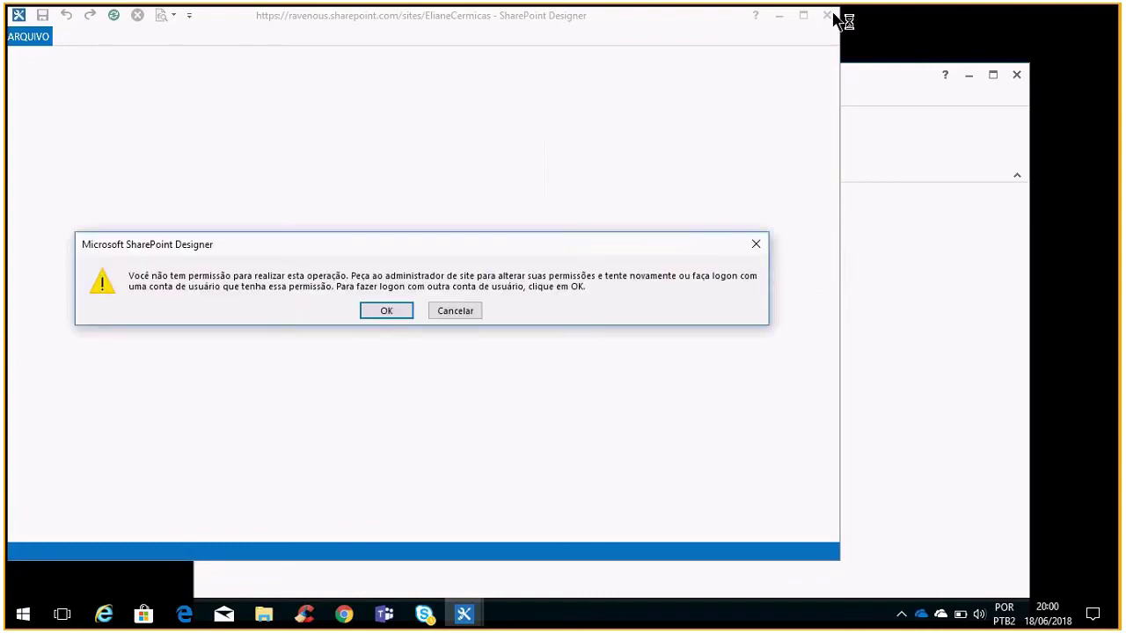
{"action": "left_click", "coordinate": [469, 309]}
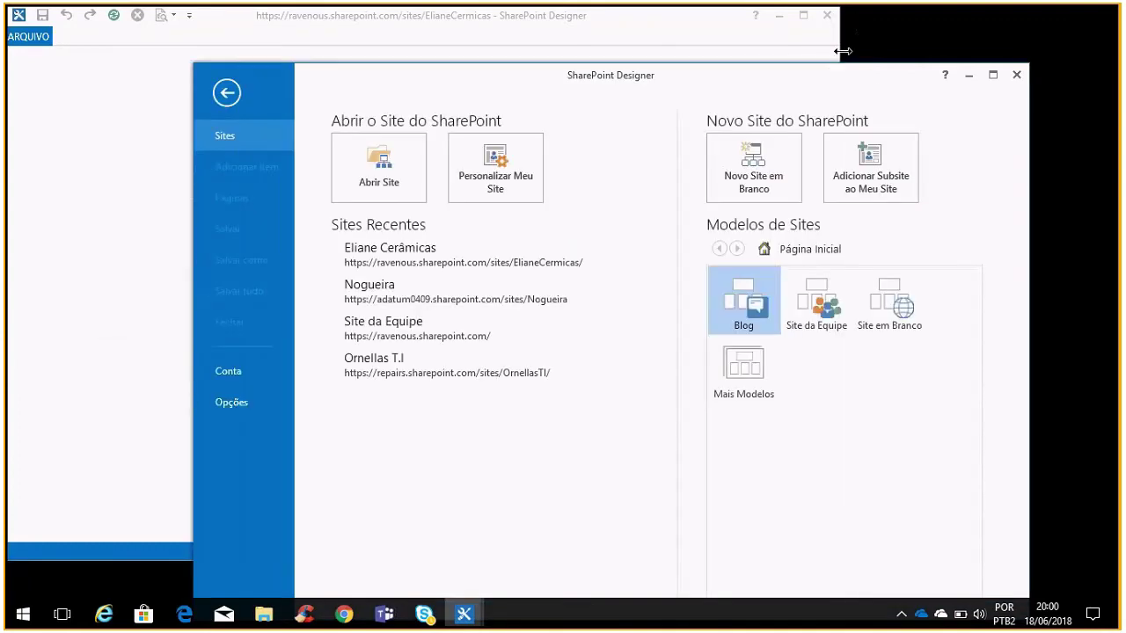
{"action": "left_click", "coordinate": [832, 18]}
Close SharePoint Designer and launch InfoPath Designer 2013 by searching 'inf'
{"action": "left_click", "coordinate": [1016, 75]}
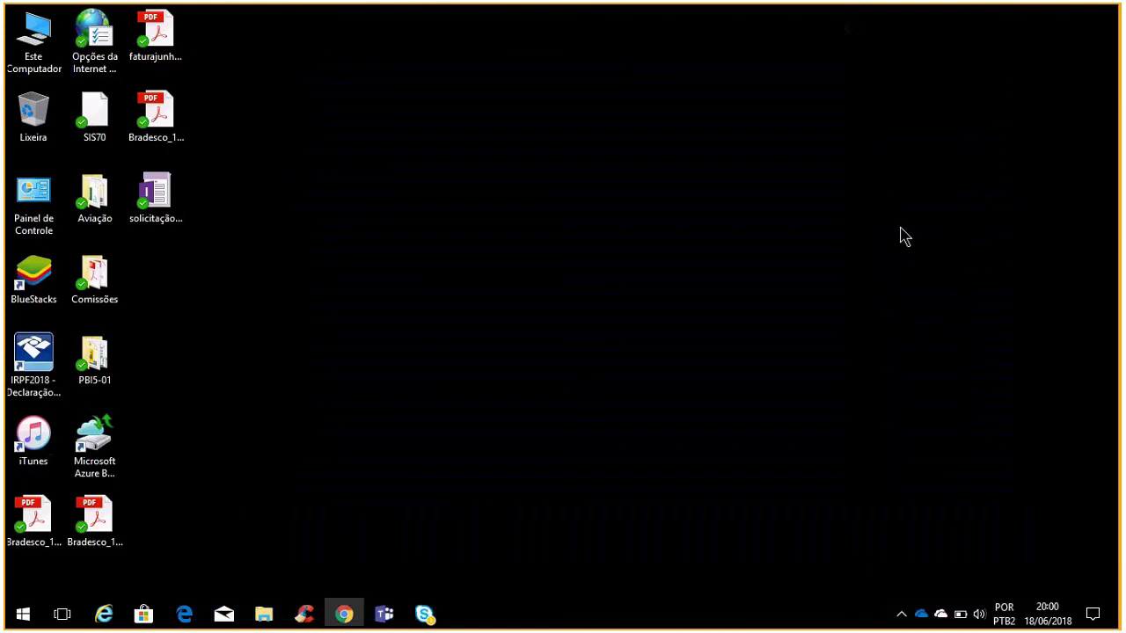
{"action": "key", "text": "super"}
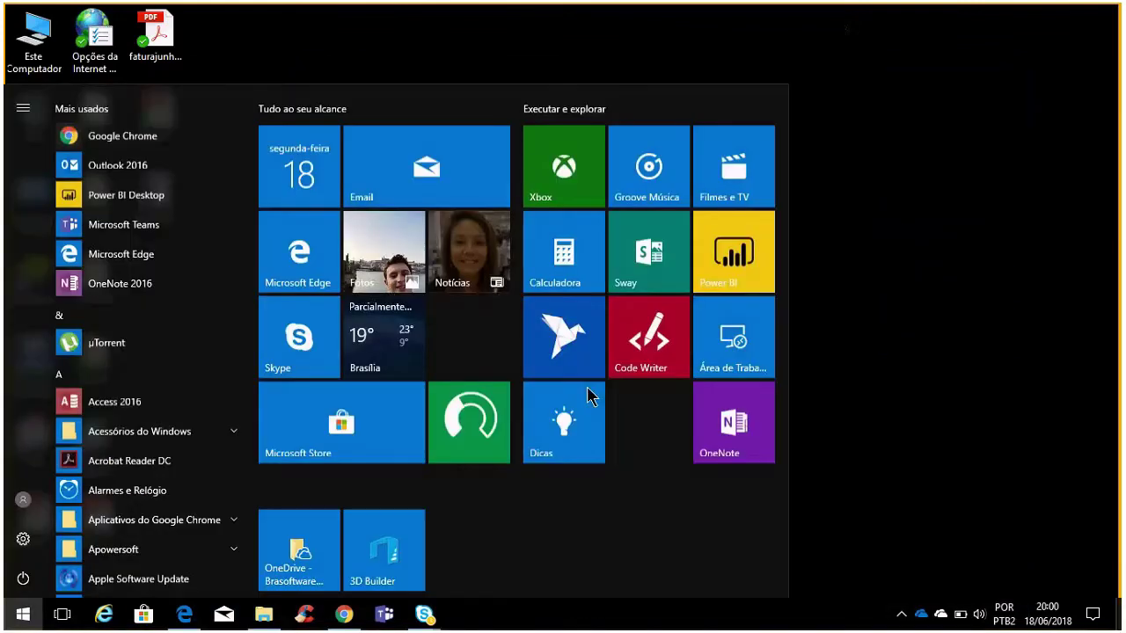
{"action": "type", "text": "inf"}
{"action": "left_click", "coordinate": [175, 183]}
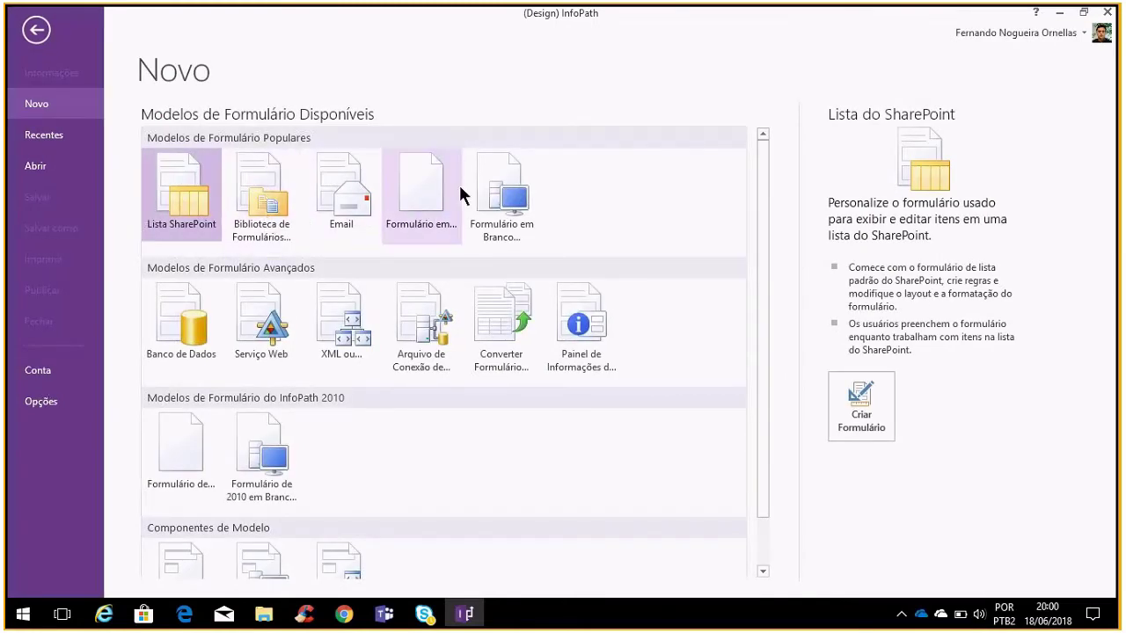
Create a new form from the Formulário em Branco template
{"action": "left_click", "coordinate": [435, 189]}
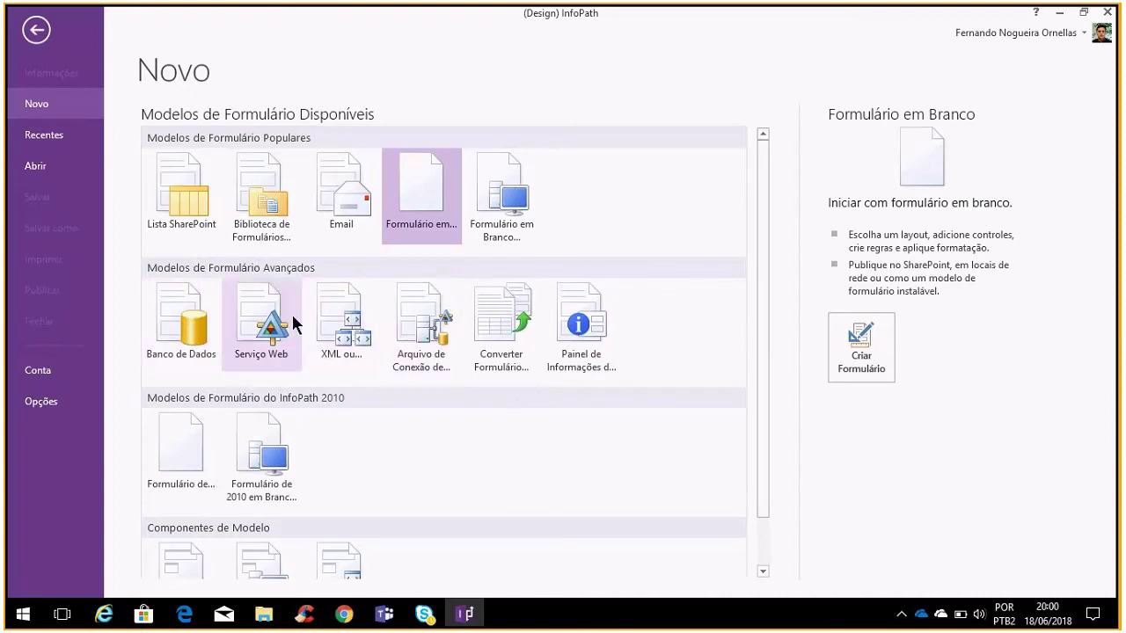
{"action": "scroll", "coordinate": [597, 423], "scroll_direction": "down", "scroll_amount": 2}
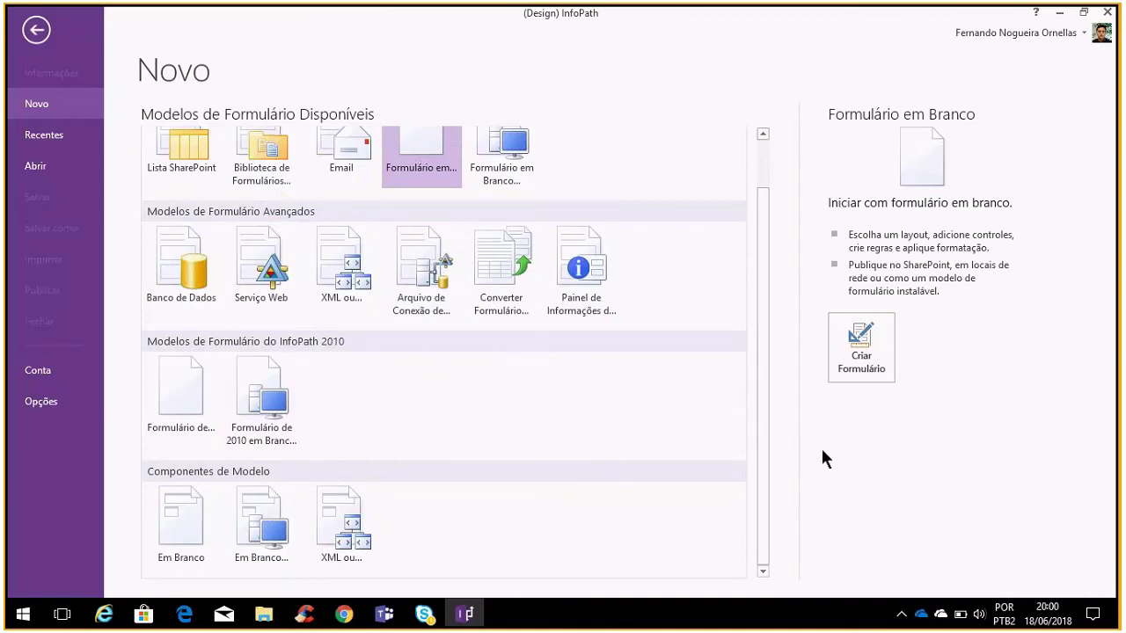
{"action": "scroll", "coordinate": [528, 282], "scroll_direction": "up", "scroll_amount": 2}
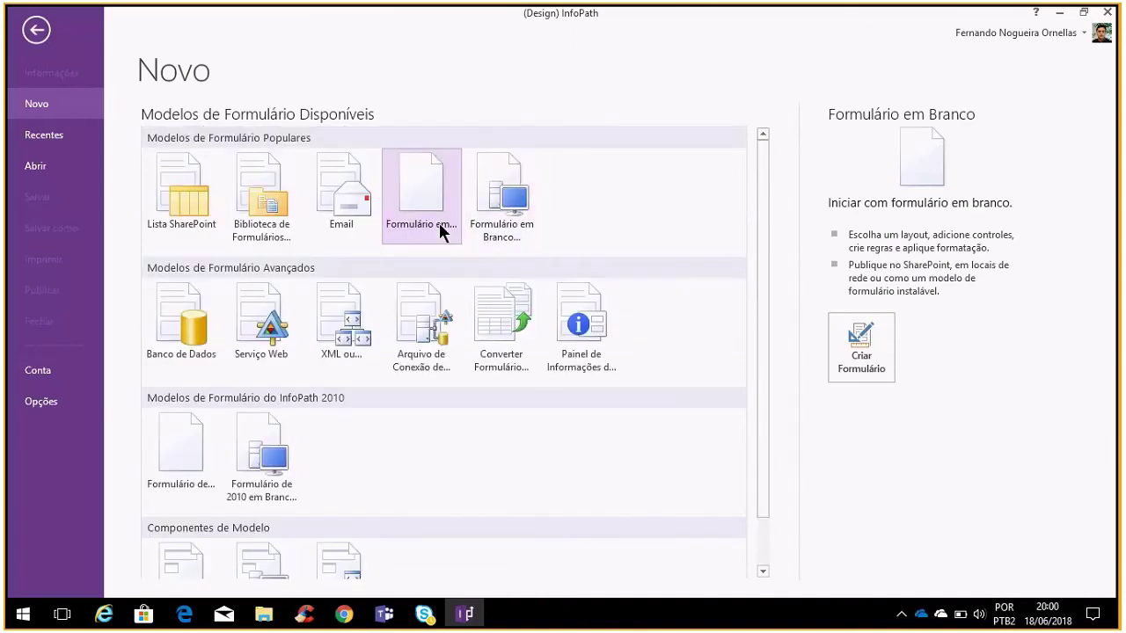
{"action": "left_click", "coordinate": [510, 193]}
{"action": "left_click", "coordinate": [448, 182]}
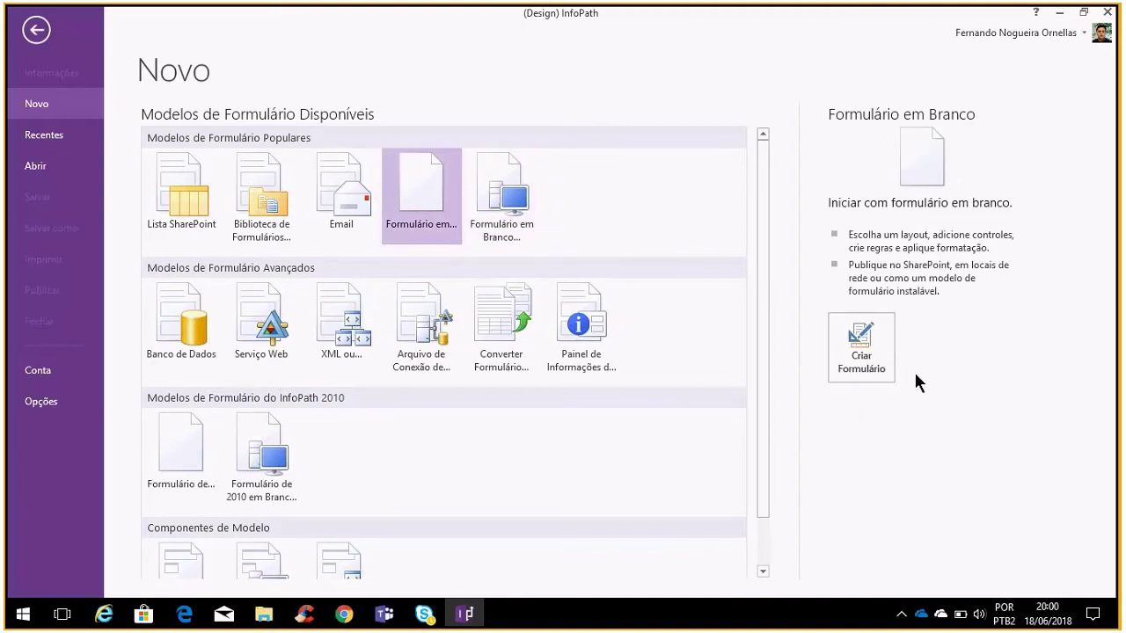
{"action": "left_click", "coordinate": [867, 349]}
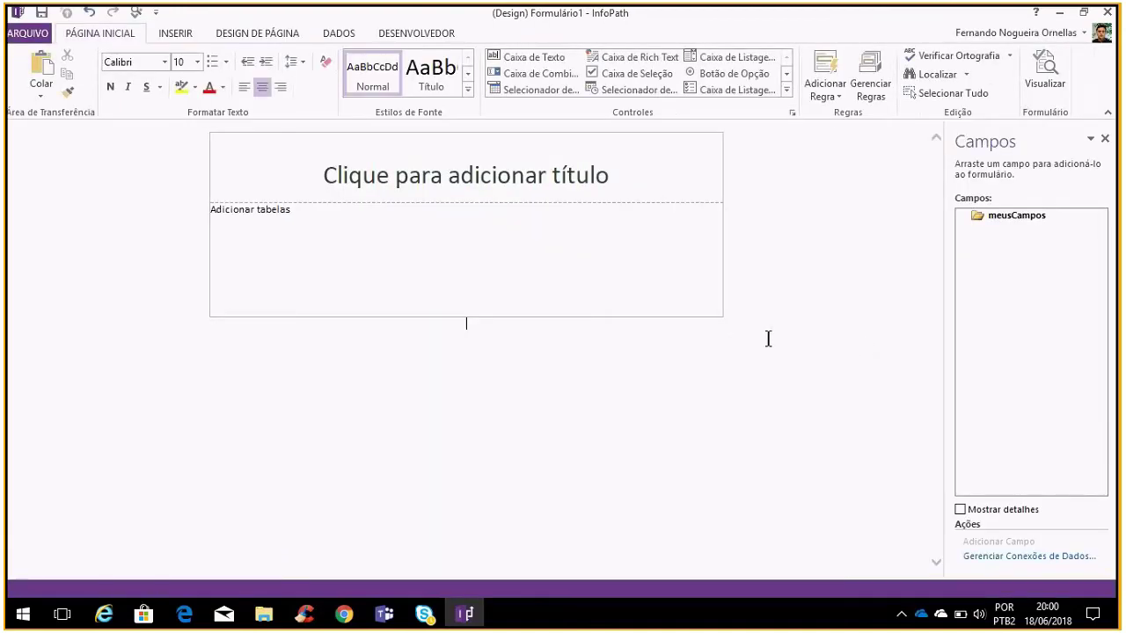
Run a Bing online picture search for 'Office 365'
{"action": "left_click", "coordinate": [646, 177]}
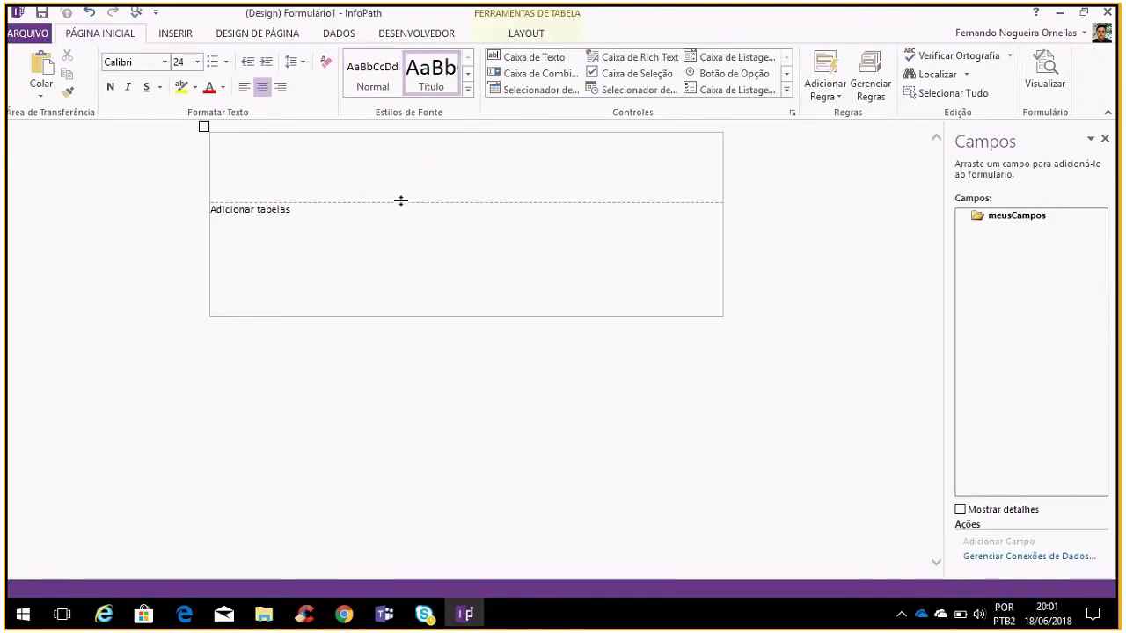
{"action": "left_click", "coordinate": [171, 33]}
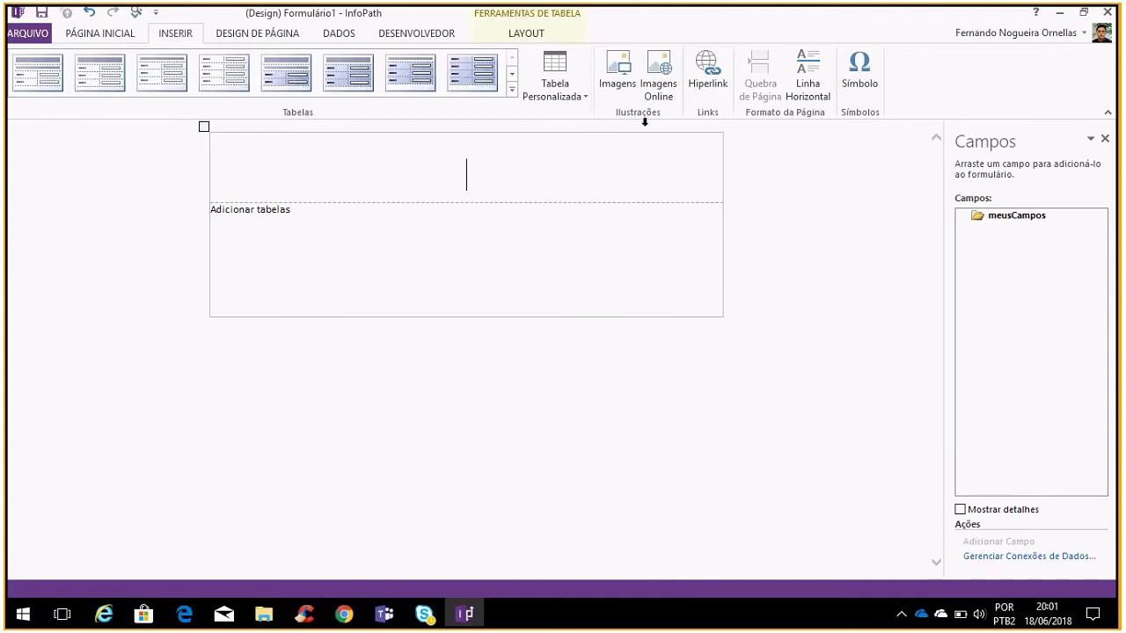
{"action": "left_click", "coordinate": [647, 92]}
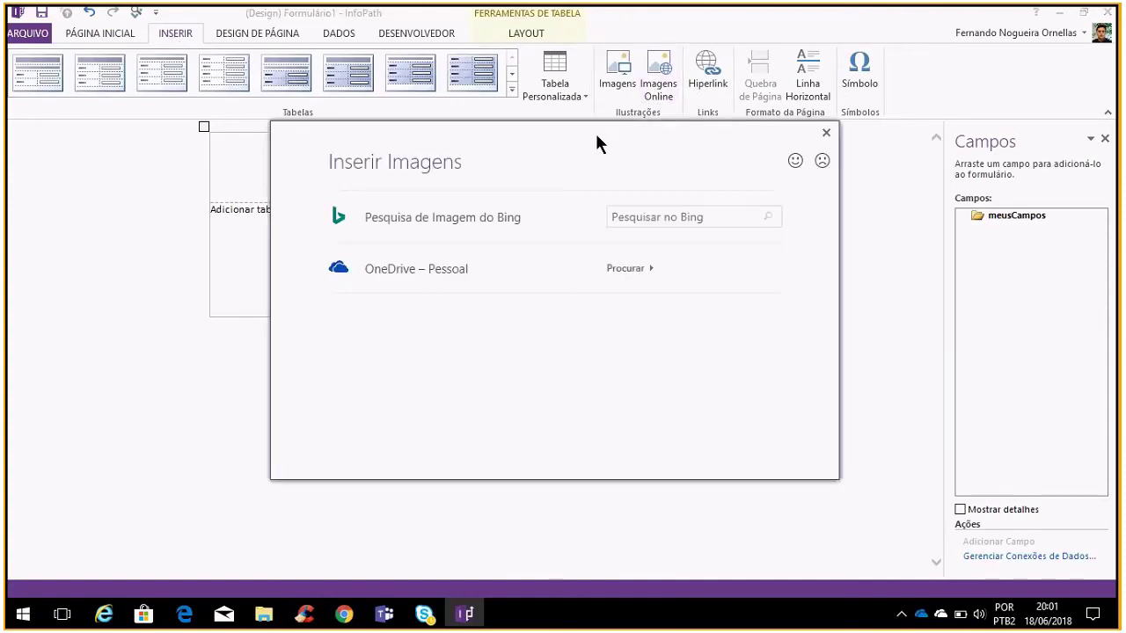
{"action": "left_click", "coordinate": [670, 220]}
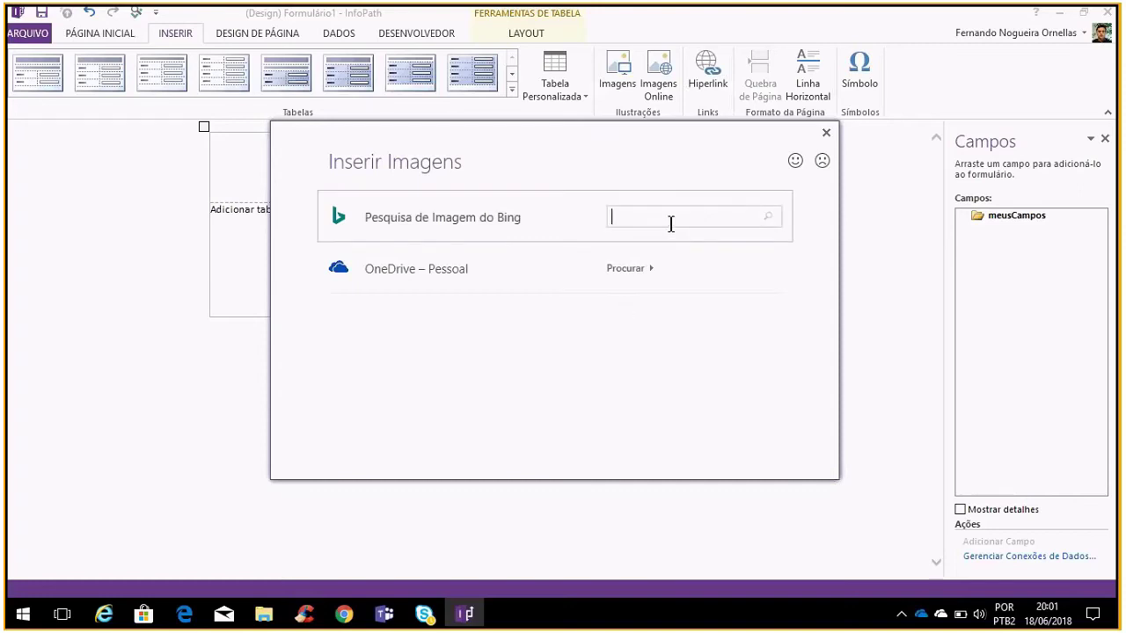
{"action": "type", "text": "Office 365"}
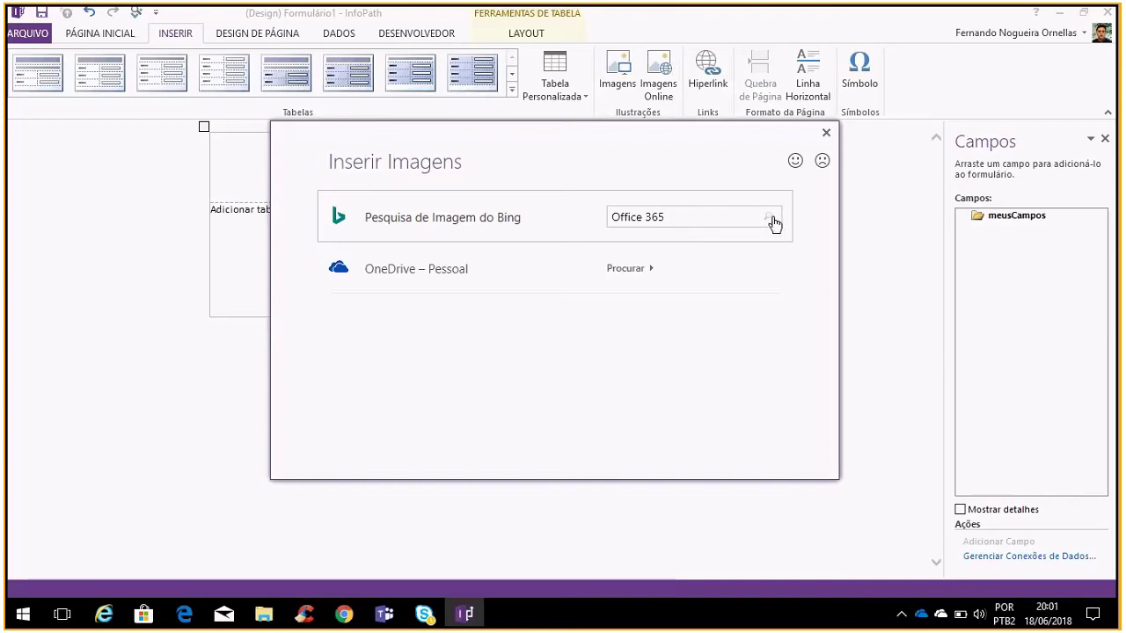
{"action": "left_click", "coordinate": [772, 221]}
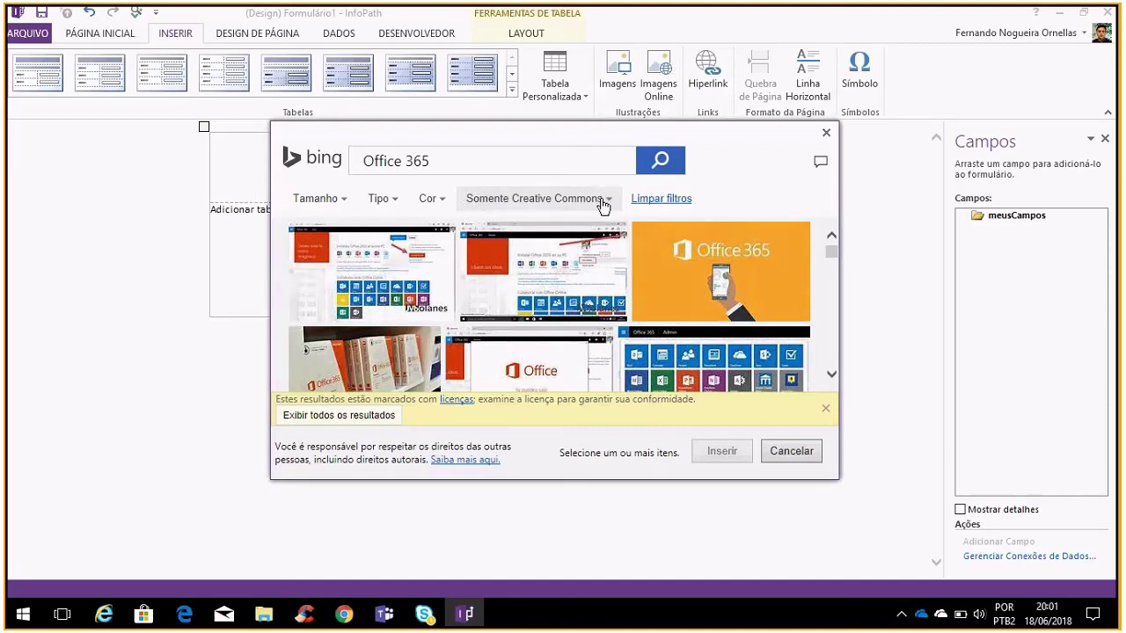
Show images of all licence types and insert the cloud-shaped Office 365 image
{"action": "left_click", "coordinate": [604, 202]}
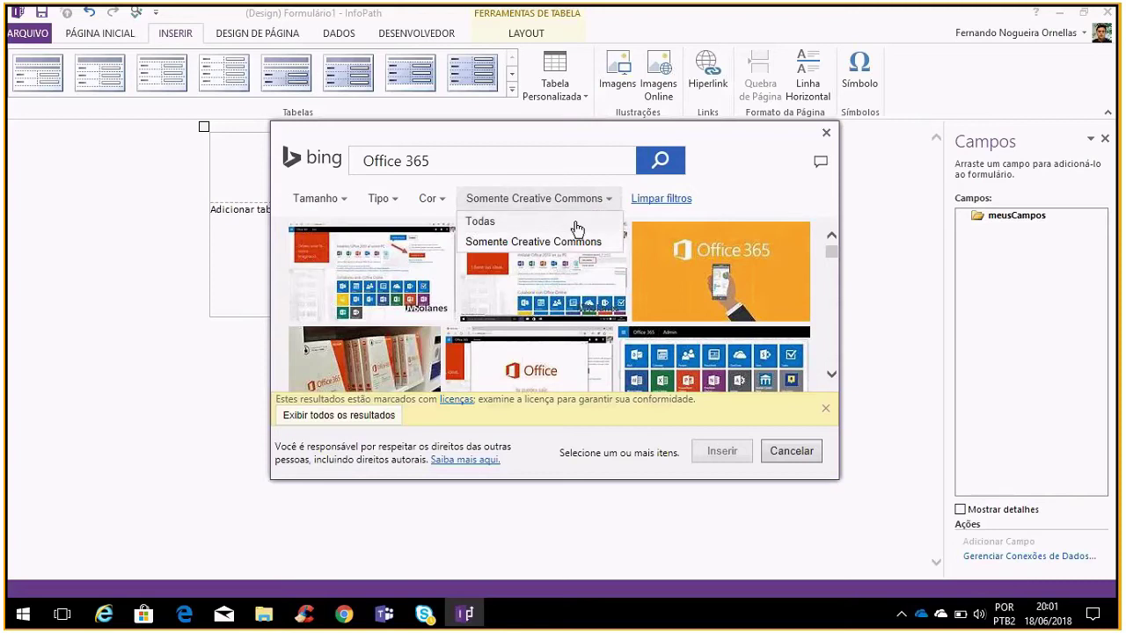
{"action": "left_click", "coordinate": [555, 223]}
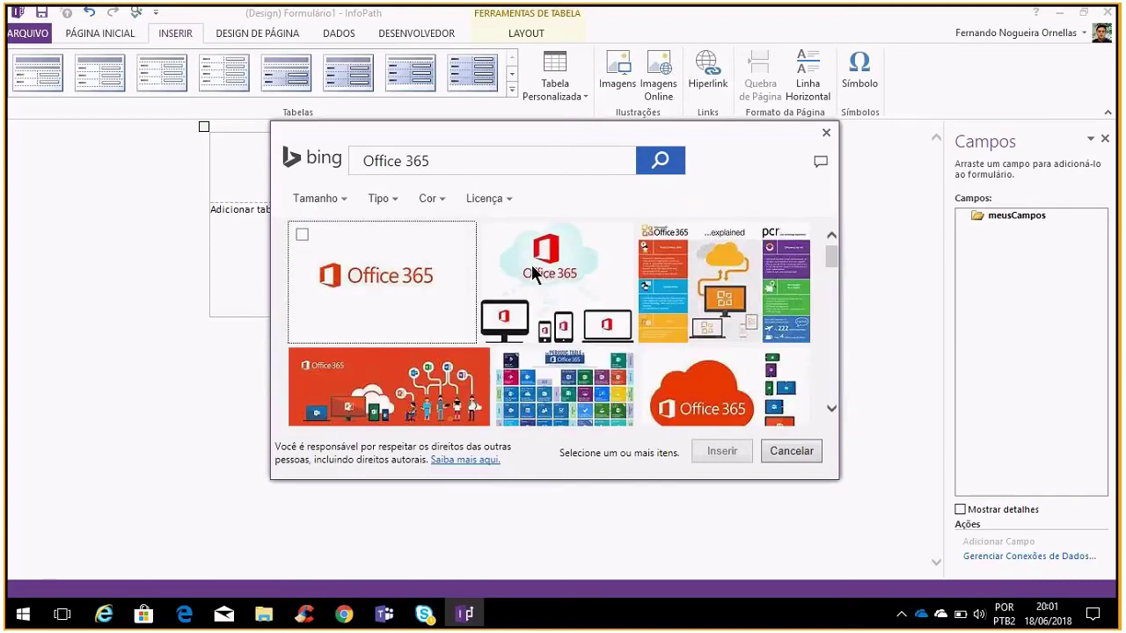
{"action": "scroll", "coordinate": [537, 273], "scroll_direction": "down", "scroll_amount": 1}
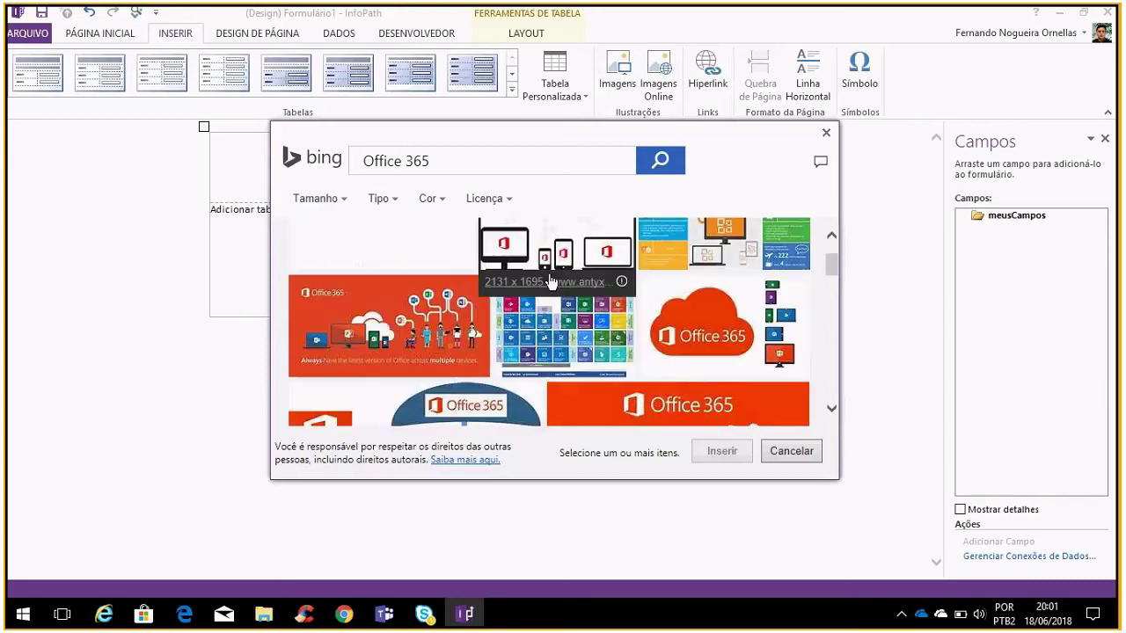
{"action": "scroll", "coordinate": [599, 308], "scroll_direction": "down", "scroll_amount": 3}
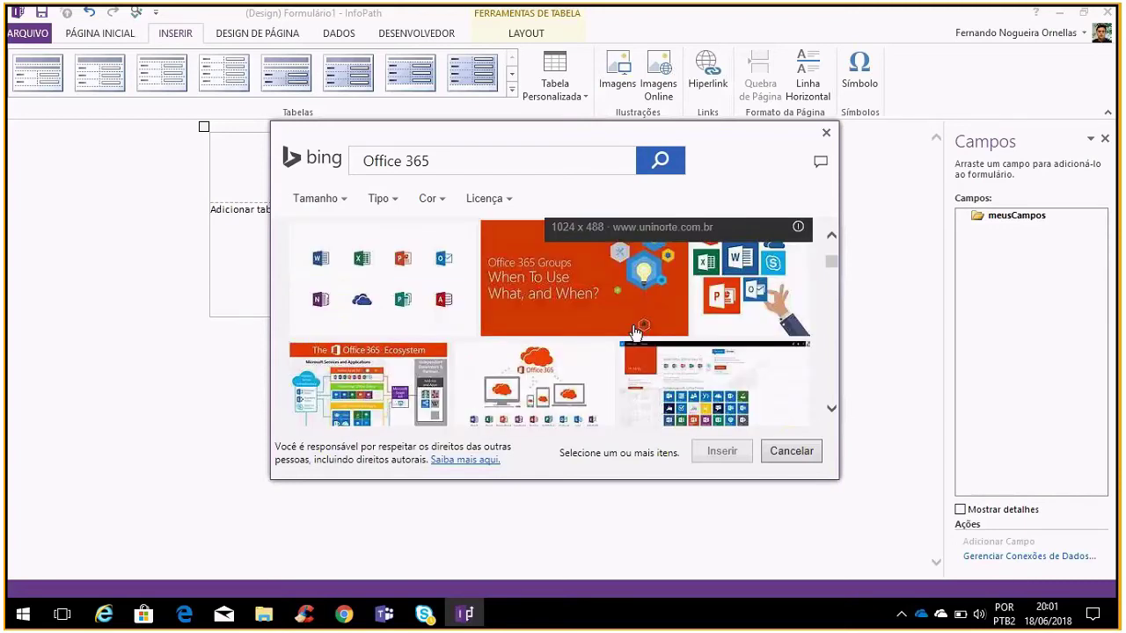
{"action": "scroll", "coordinate": [635, 332], "scroll_direction": "down", "scroll_amount": 2}
{"action": "scroll", "coordinate": [668, 291], "scroll_direction": "down", "scroll_amount": 2}
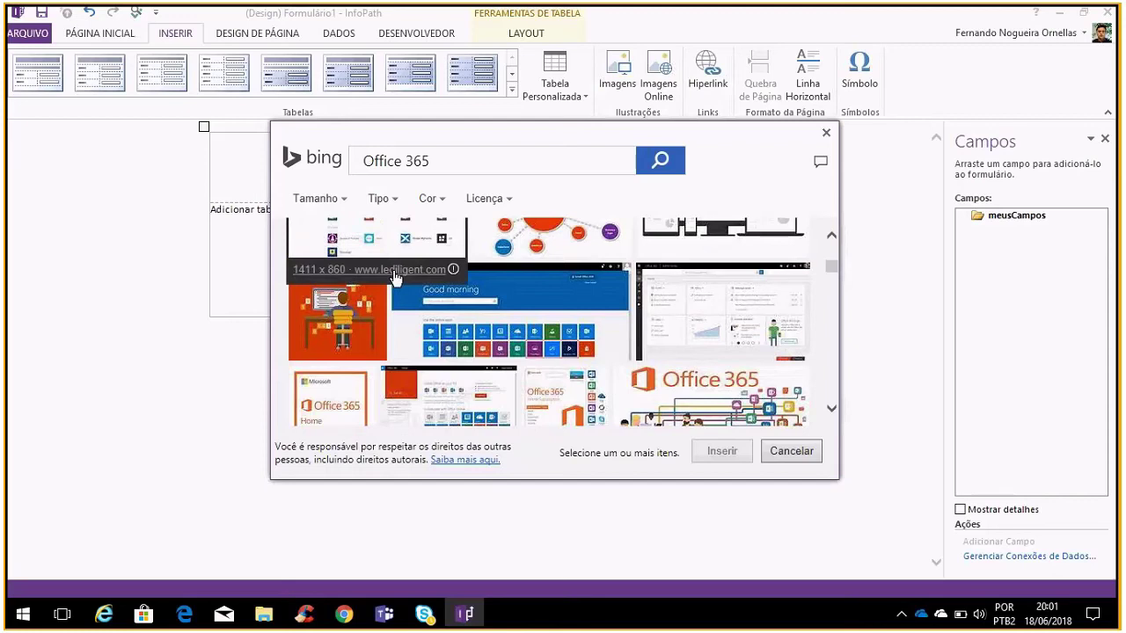
{"action": "scroll", "coordinate": [370, 309], "scroll_direction": "down", "scroll_amount": 2}
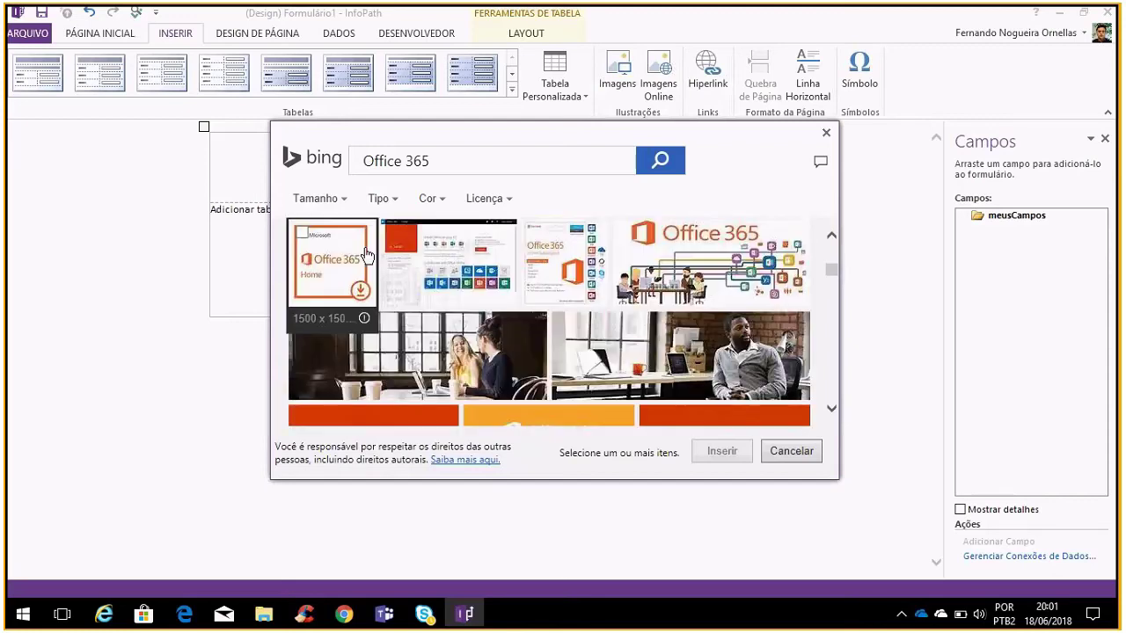
{"action": "scroll", "coordinate": [563, 264], "scroll_direction": "down", "scroll_amount": 2}
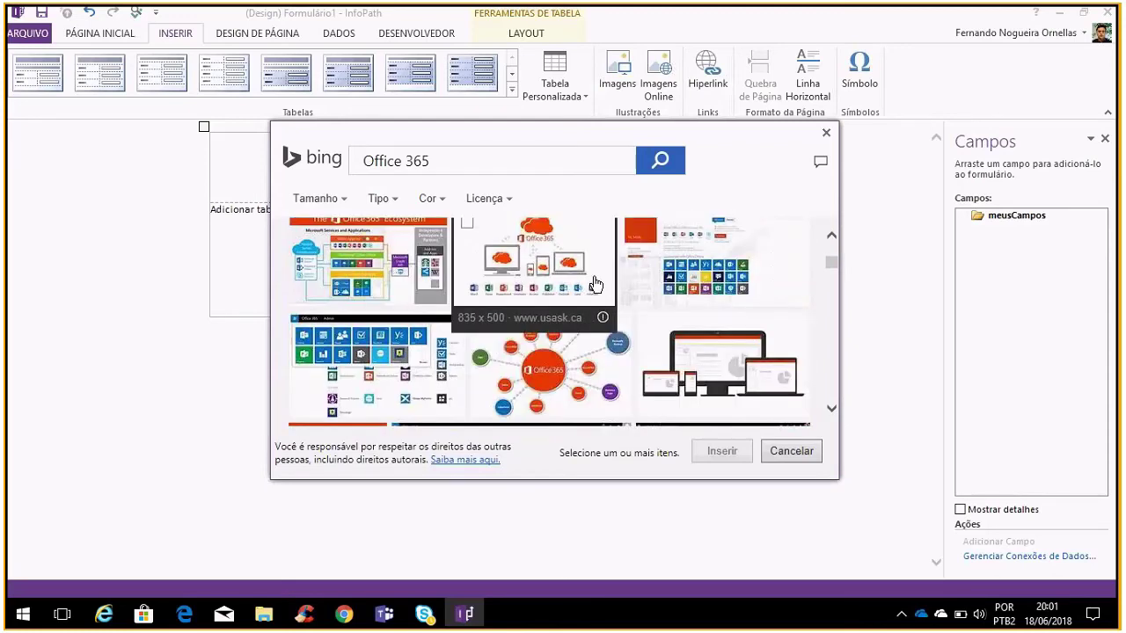
{"action": "scroll", "coordinate": [590, 292], "scroll_direction": "down", "scroll_amount": 2}
{"action": "scroll", "coordinate": [590, 291], "scroll_direction": "down", "scroll_amount": 4}
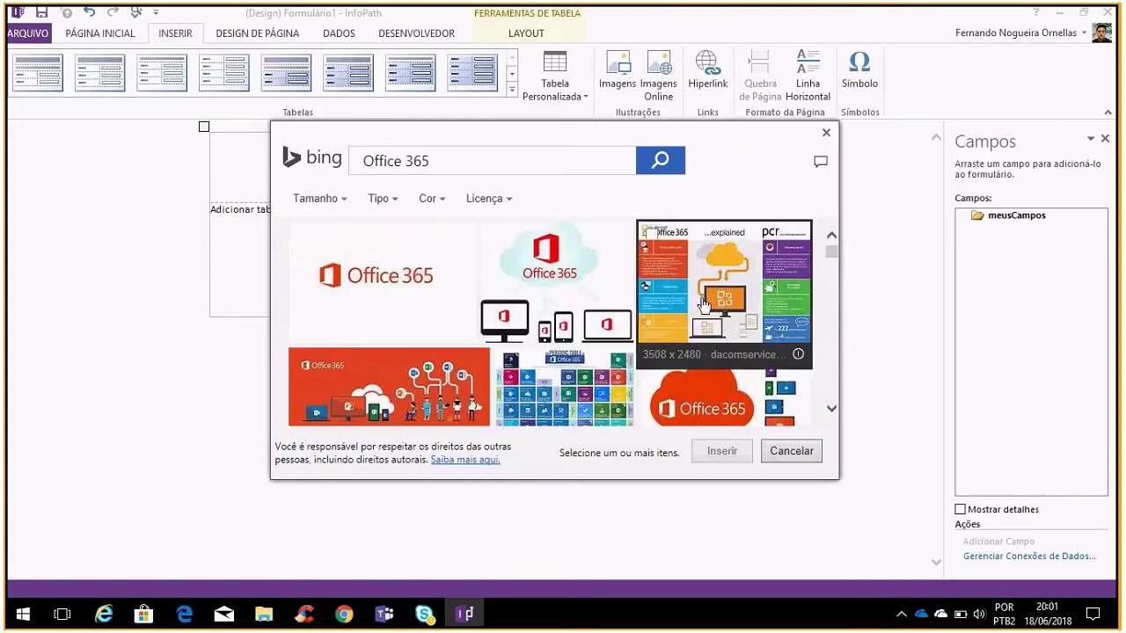
{"action": "scroll", "coordinate": [700, 300], "scroll_direction": "down", "scroll_amount": 1}
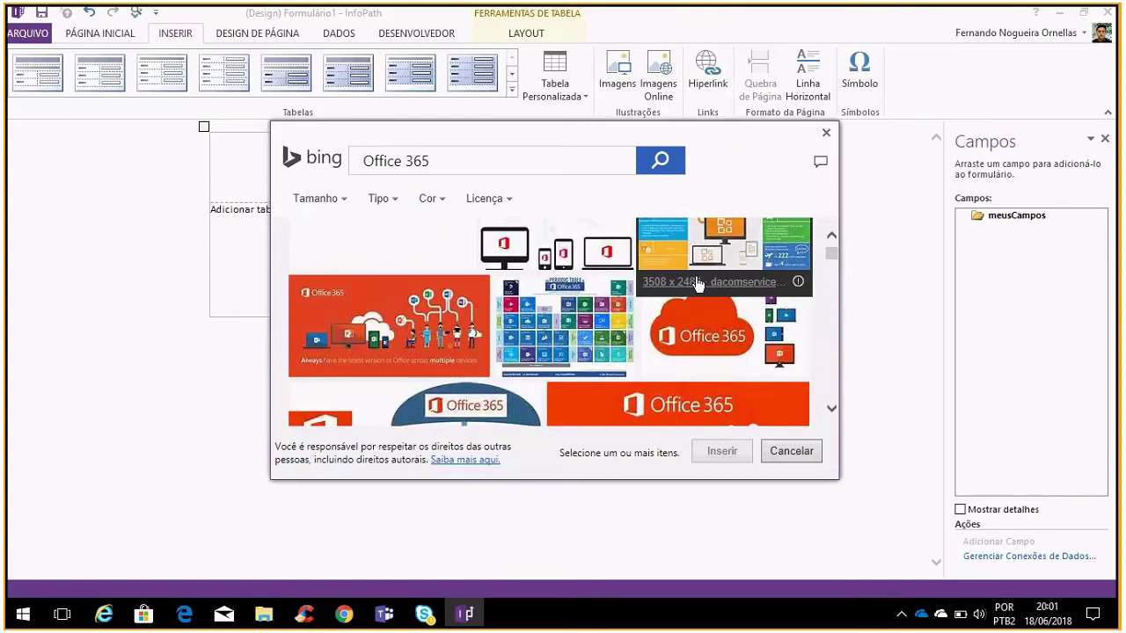
{"action": "left_click", "coordinate": [689, 341]}
{"action": "left_click", "coordinate": [717, 449]}
Resize the inserted Office 365 image smaller at the top of the form
{"action": "scroll", "coordinate": [622, 340], "scroll_direction": "down", "scroll_amount": 3}
{"action": "left_click", "coordinate": [472, 276]}
{"action": "left_click_drag", "start_coordinate": [222, 156], "coordinate": [544, 376]}
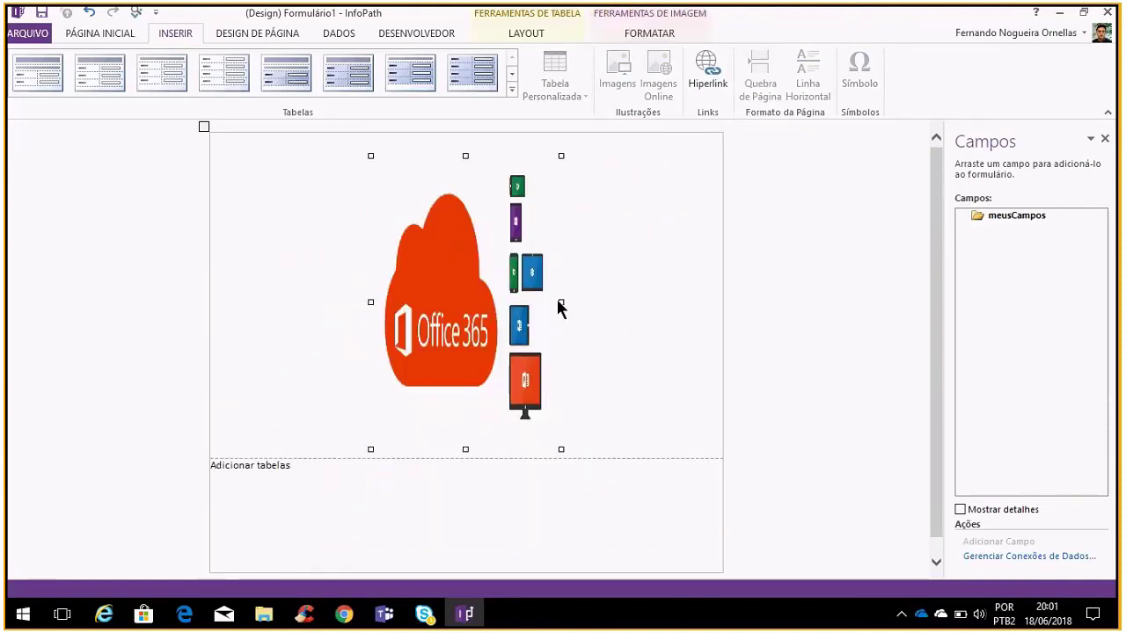
{"action": "left_click_drag", "start_coordinate": [561, 301], "coordinate": [643, 315]}
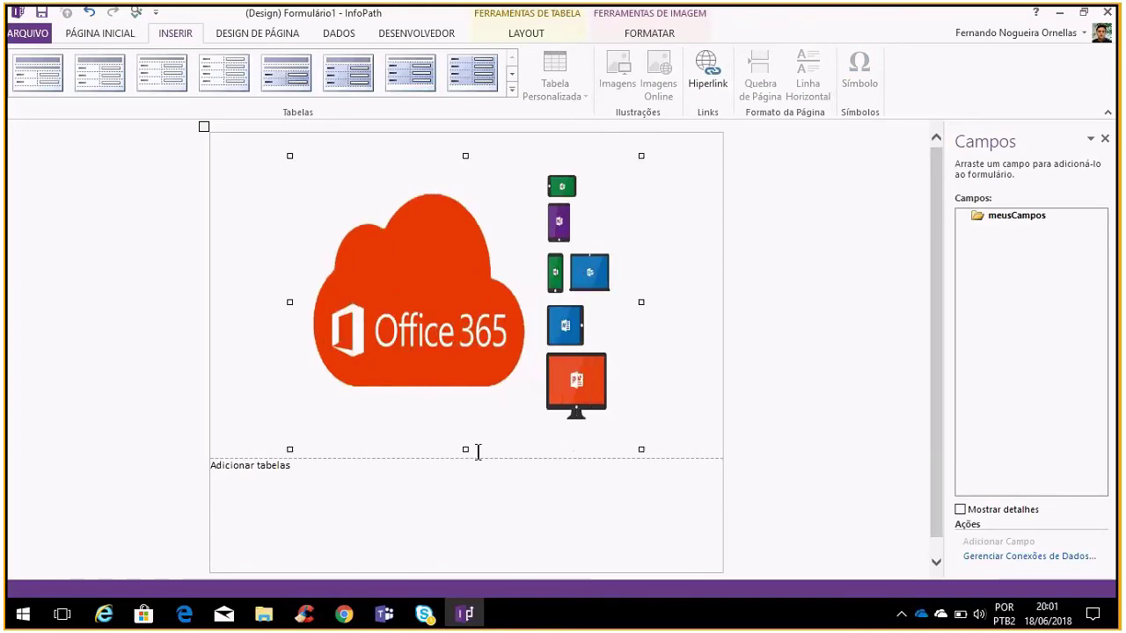
{"action": "left_click_drag", "start_coordinate": [467, 449], "coordinate": [497, 421]}
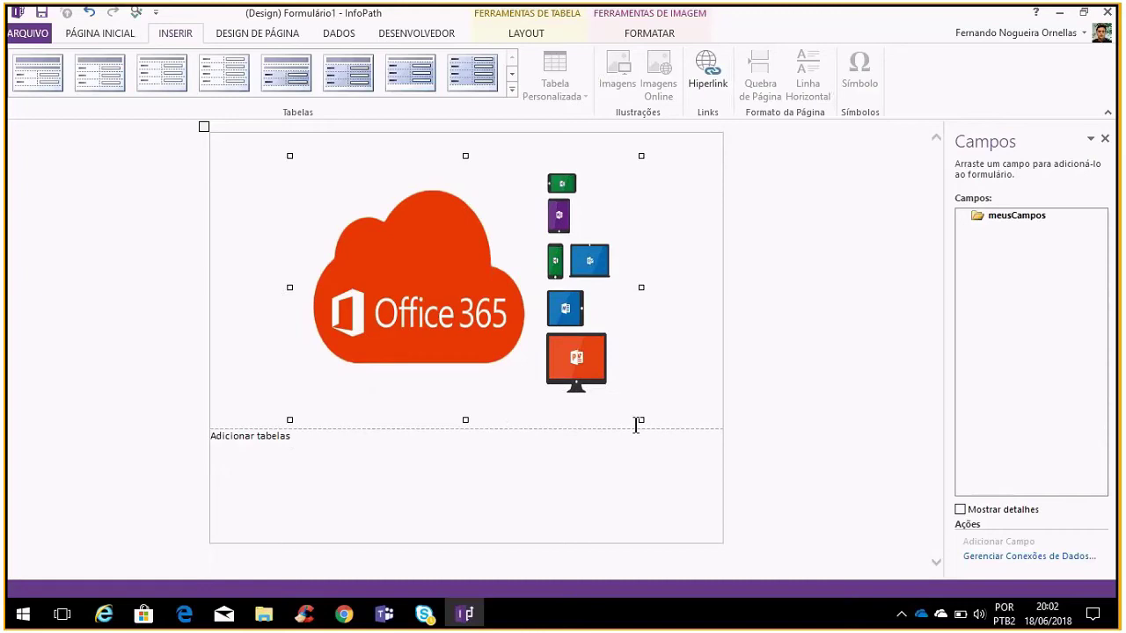
{"action": "left_click_drag", "start_coordinate": [636, 420], "coordinate": [605, 377]}
Insert a layout table with a header and three label/control rows below the image
{"action": "left_click", "coordinate": [534, 438]}
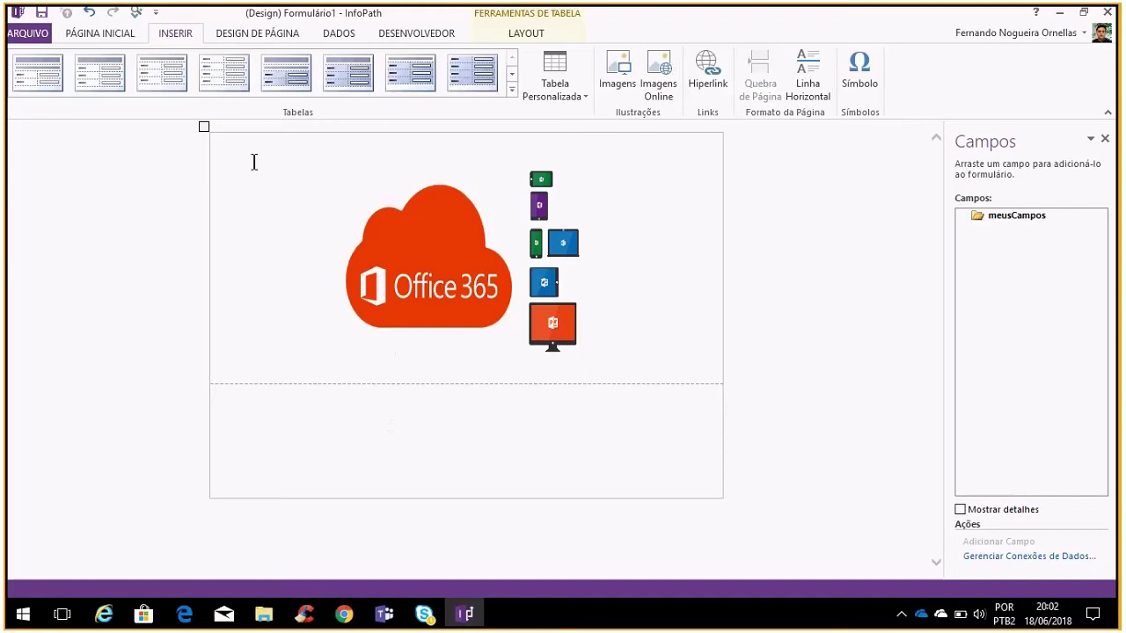
{"action": "left_click", "coordinate": [114, 33]}
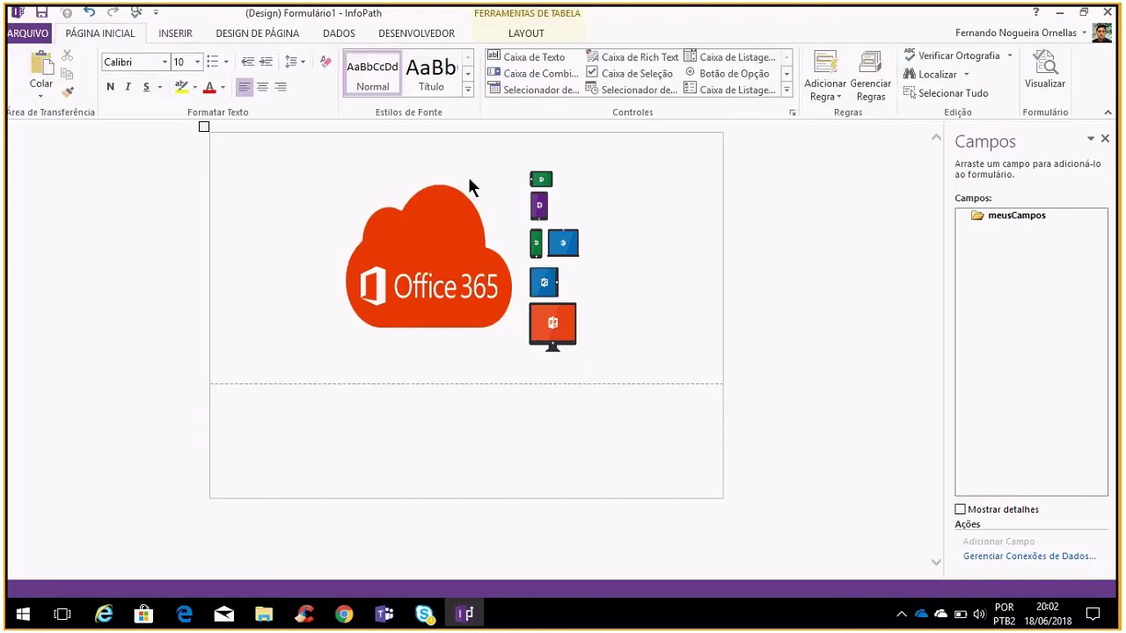
{"action": "left_click", "coordinate": [175, 33]}
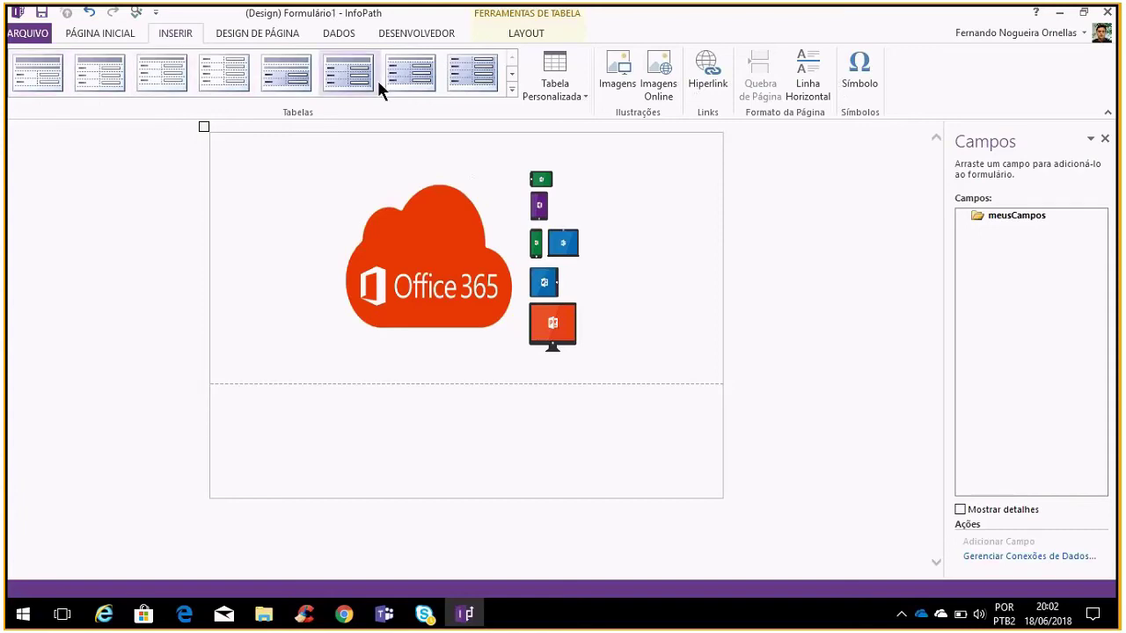
{"action": "left_click", "coordinate": [335, 77]}
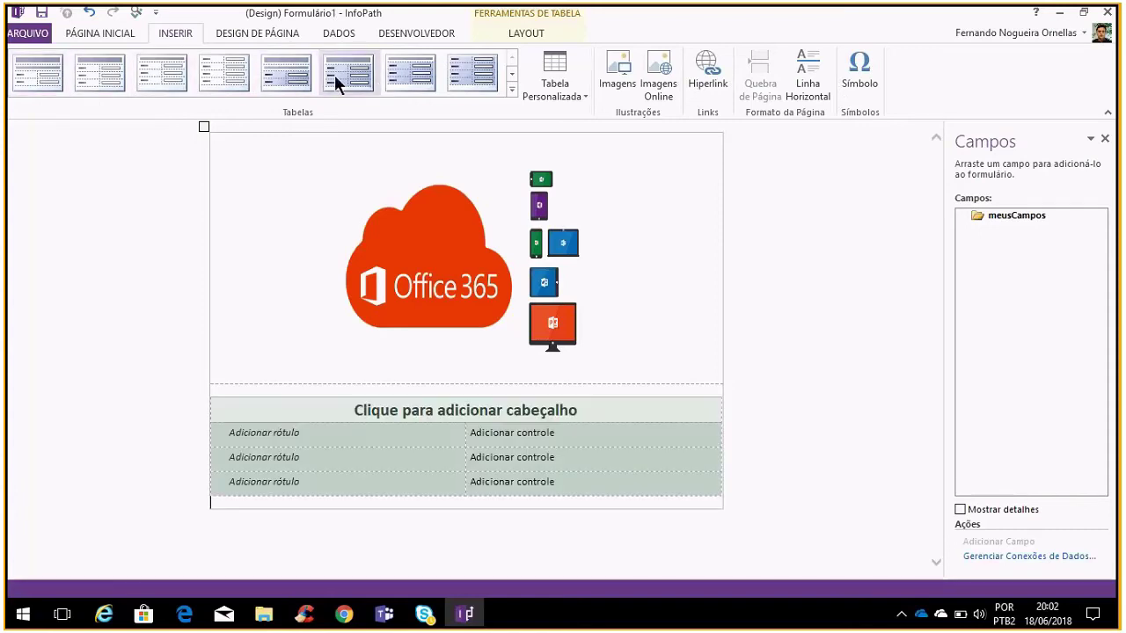
Title the table header 'Solicitação de acesso a ferramentas do Office 365'
{"action": "left_click", "coordinate": [611, 410]}
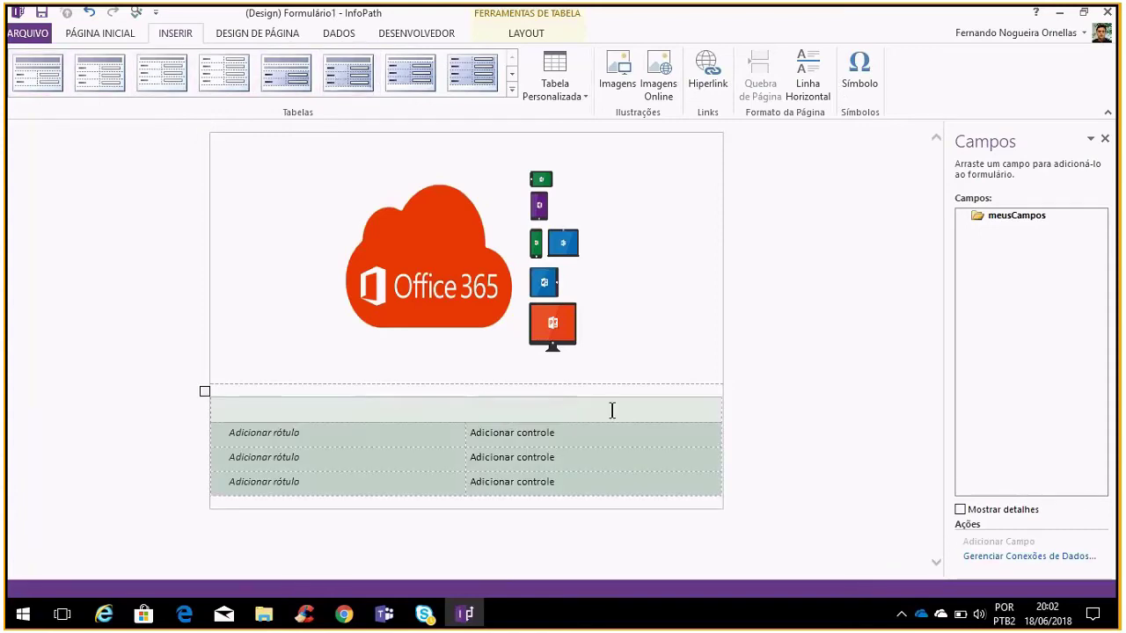
{"action": "type", "text": "Solicitação de ac"}
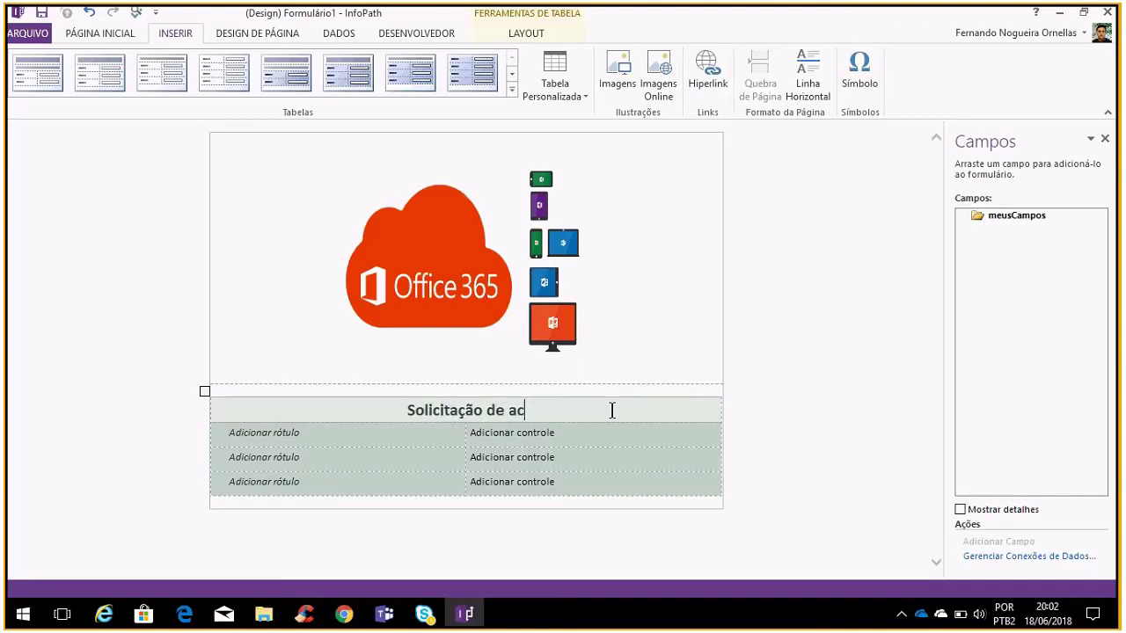
{"action": "type", "text": "esso a ferrament"}
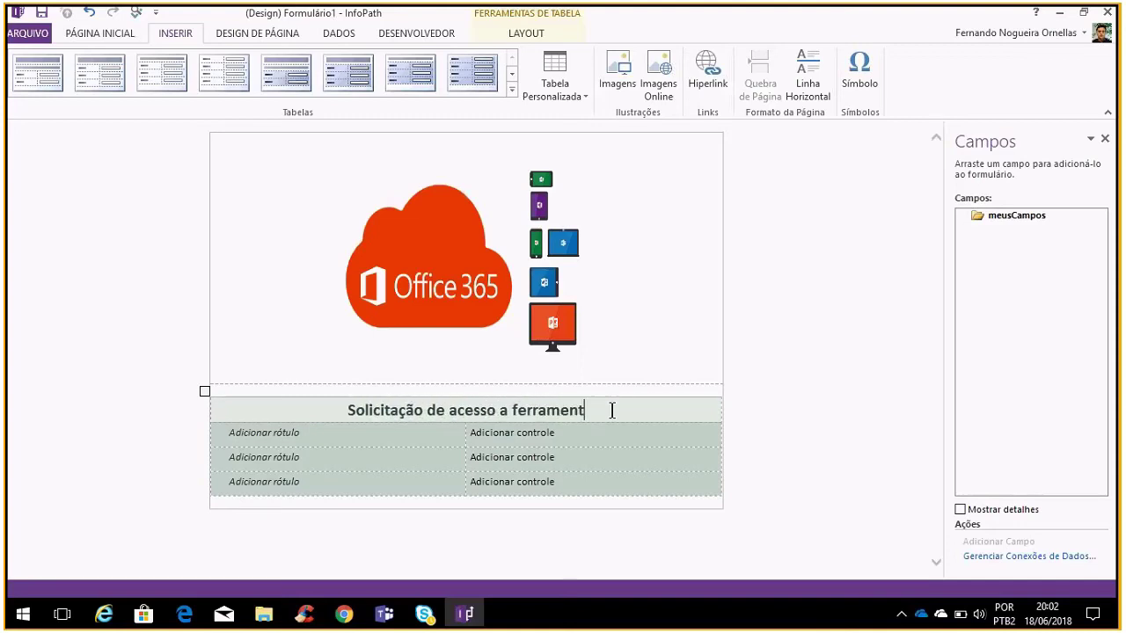
{"action": "type", "text": "as do Office 365"}
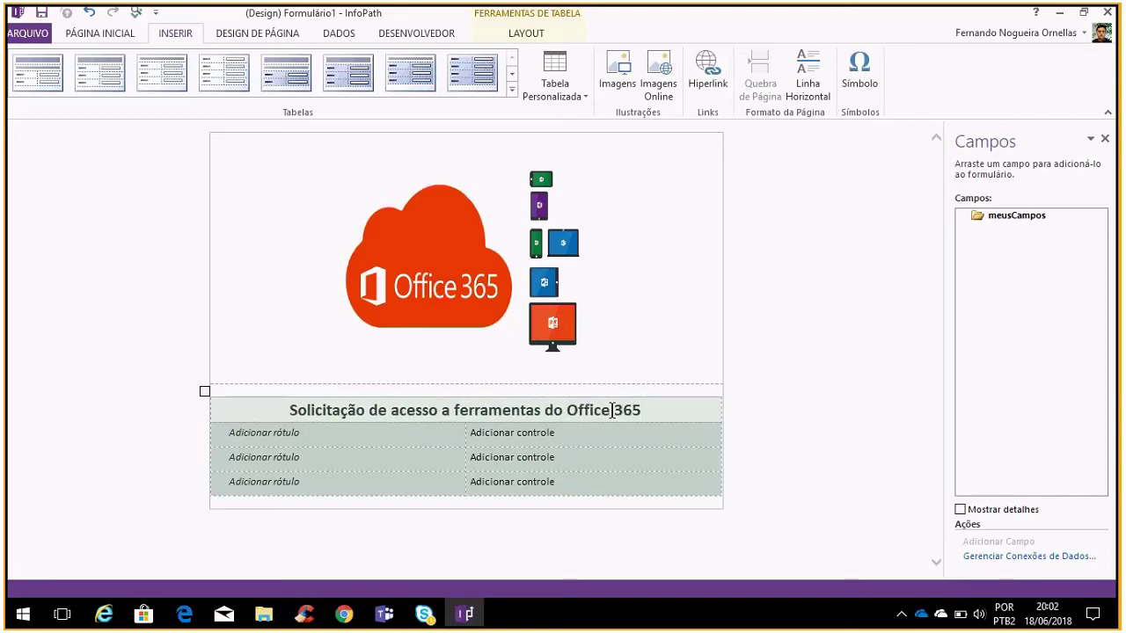
{"action": "left_click", "coordinate": [378, 433]}
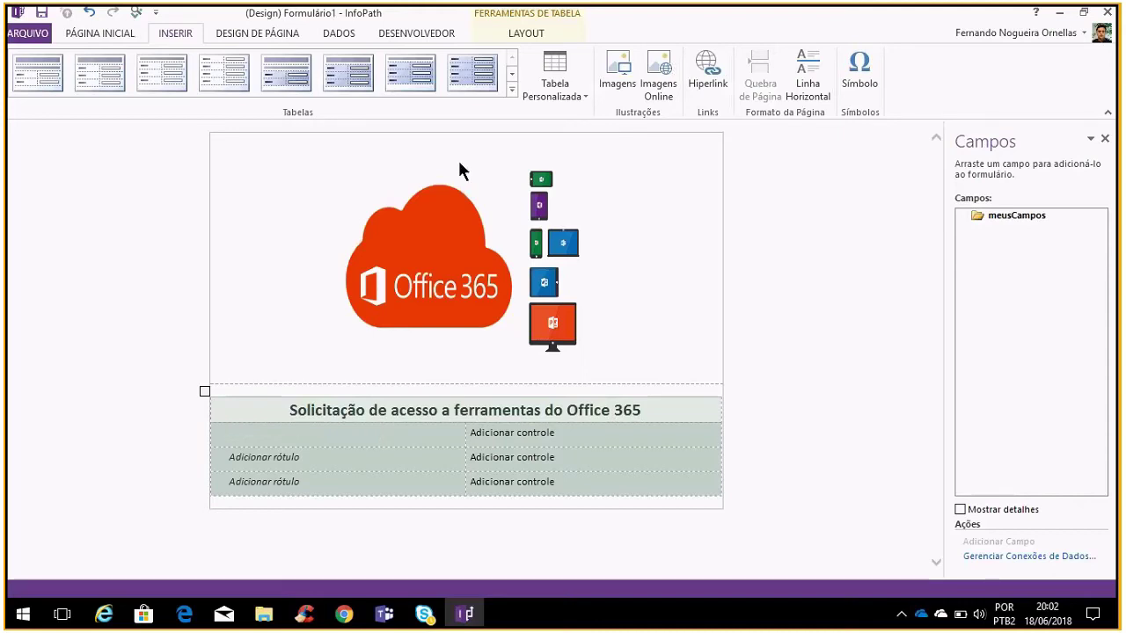
Insert a Caixa de Texto control, bound to new field campo1, into the table's first cell
{"action": "left_click", "coordinate": [114, 35]}
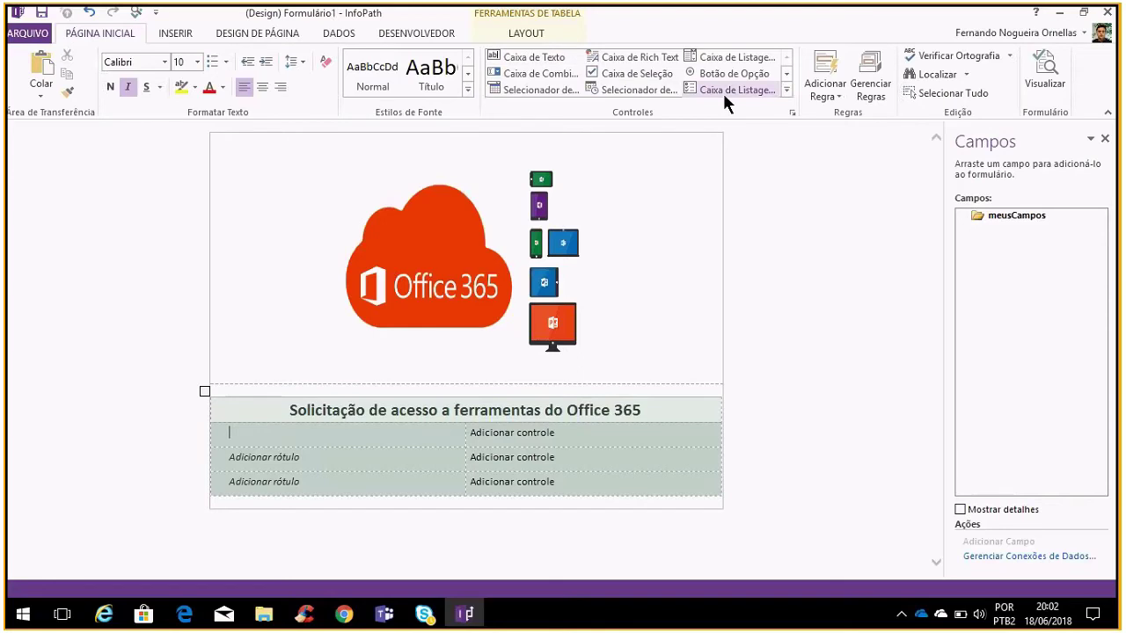
{"action": "scroll", "coordinate": [722, 90], "scroll_direction": "down", "scroll_amount": 1}
{"action": "scroll", "coordinate": [236, 47], "scroll_direction": "down", "scroll_amount": 1}
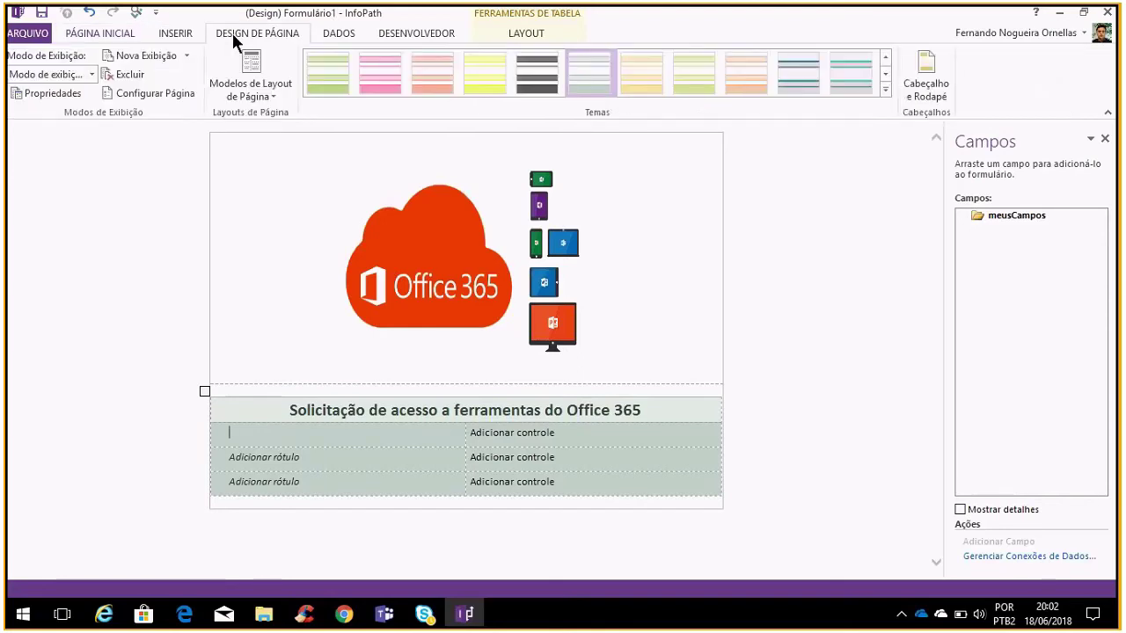
{"action": "left_click", "coordinate": [104, 36]}
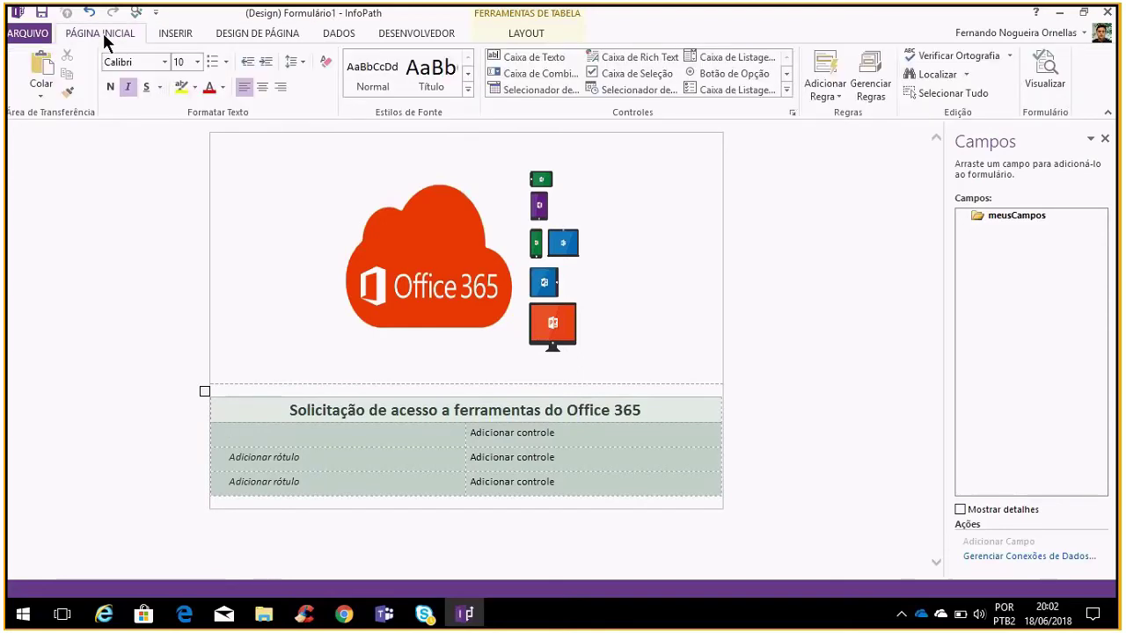
{"action": "left_click", "coordinate": [786, 75]}
{"action": "left_click", "coordinate": [786, 76]}
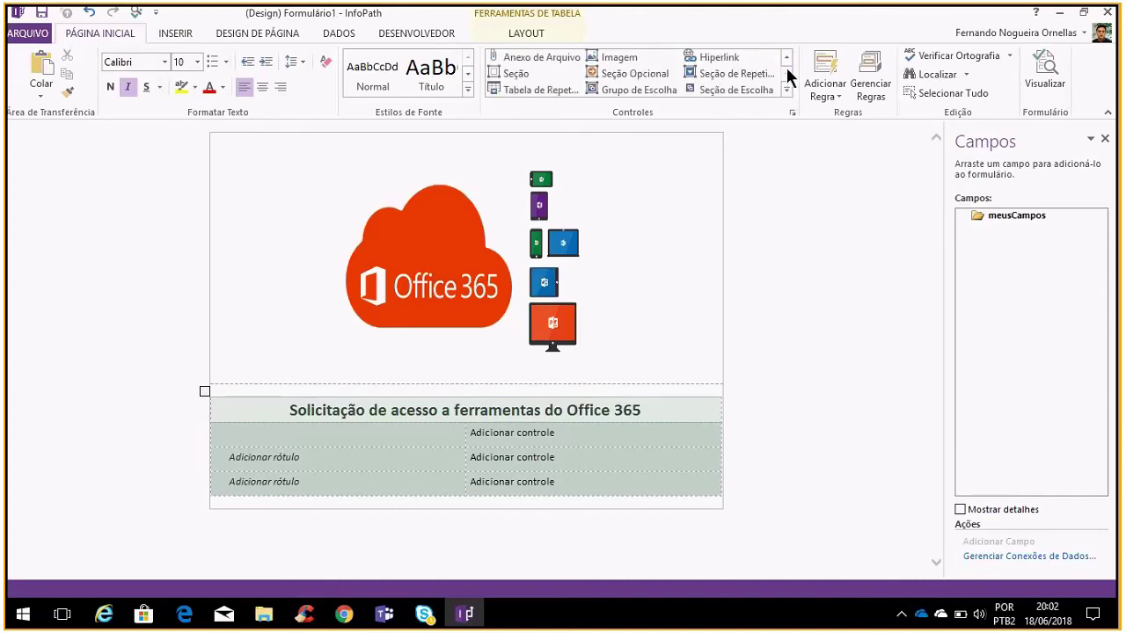
{"action": "scroll", "coordinate": [787, 74], "scroll_direction": "up", "scroll_amount": 4}
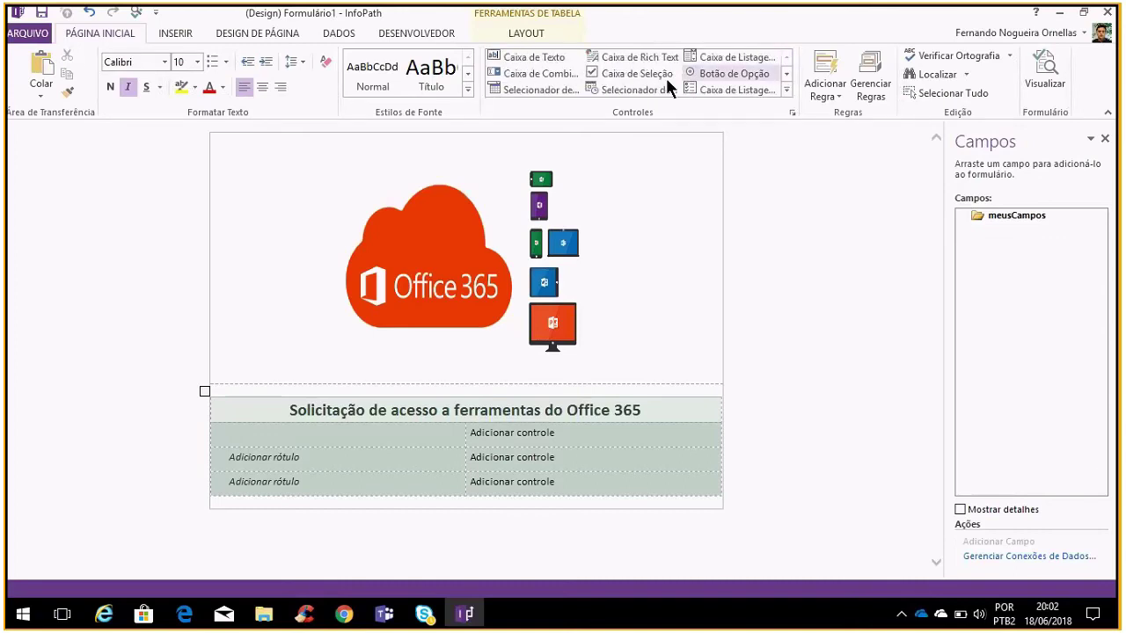
{"action": "left_click", "coordinate": [344, 430]}
{"action": "left_click", "coordinate": [550, 56]}
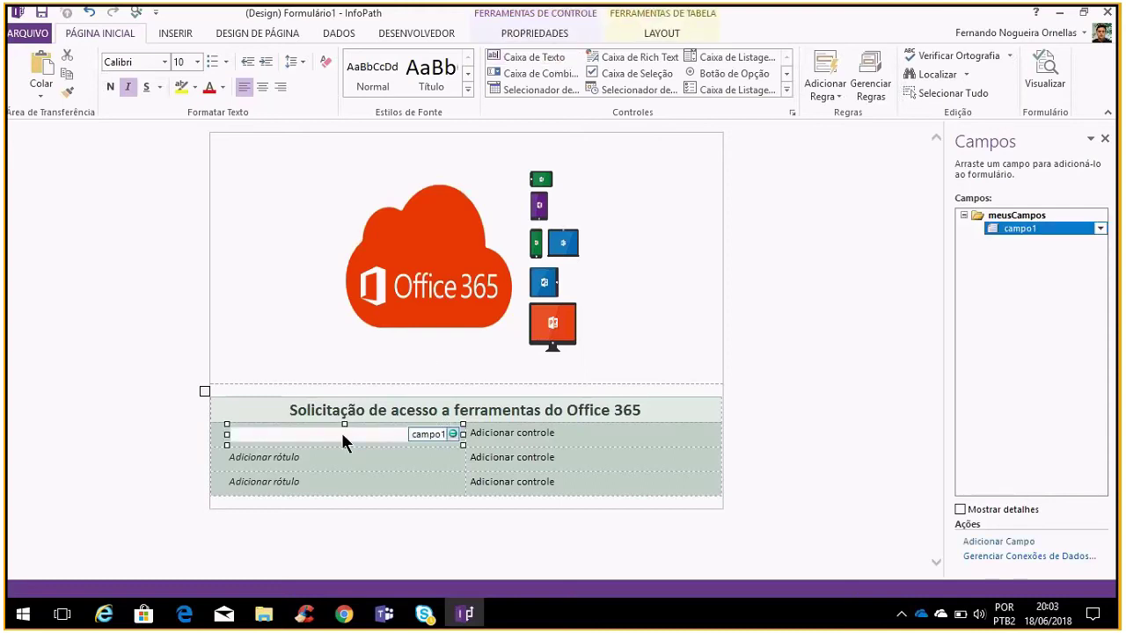
In the text box properties, name the field 'Nome do solicitante' and make it required
{"action": "right_click", "coordinate": [456, 442]}
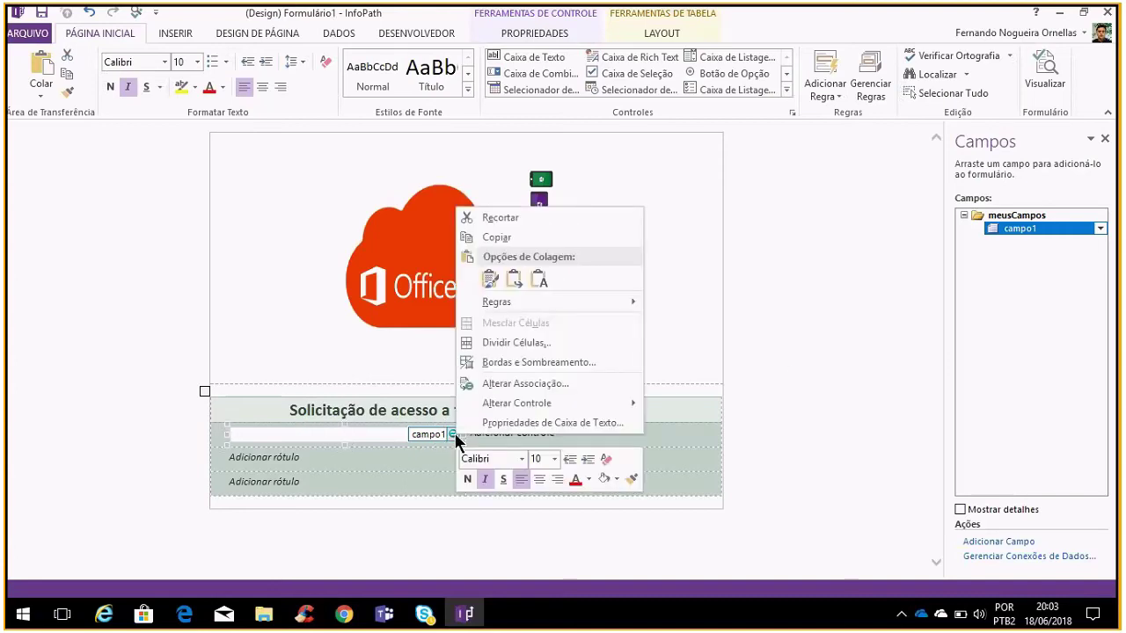
{"action": "left_click", "coordinate": [527, 423]}
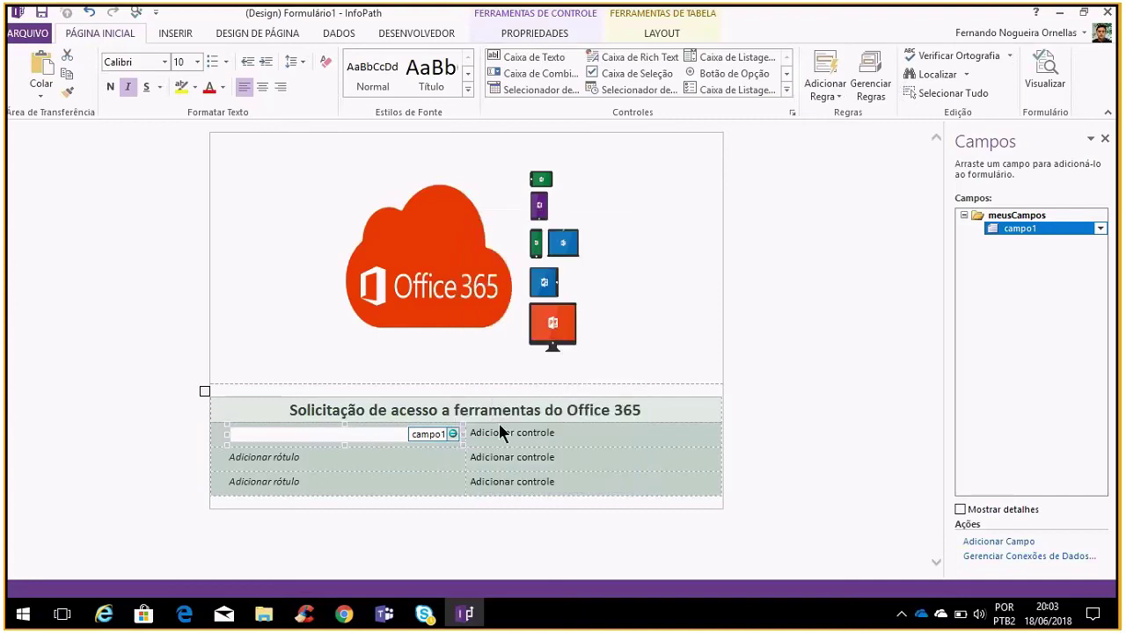
{"action": "type", "text": "Nome"}
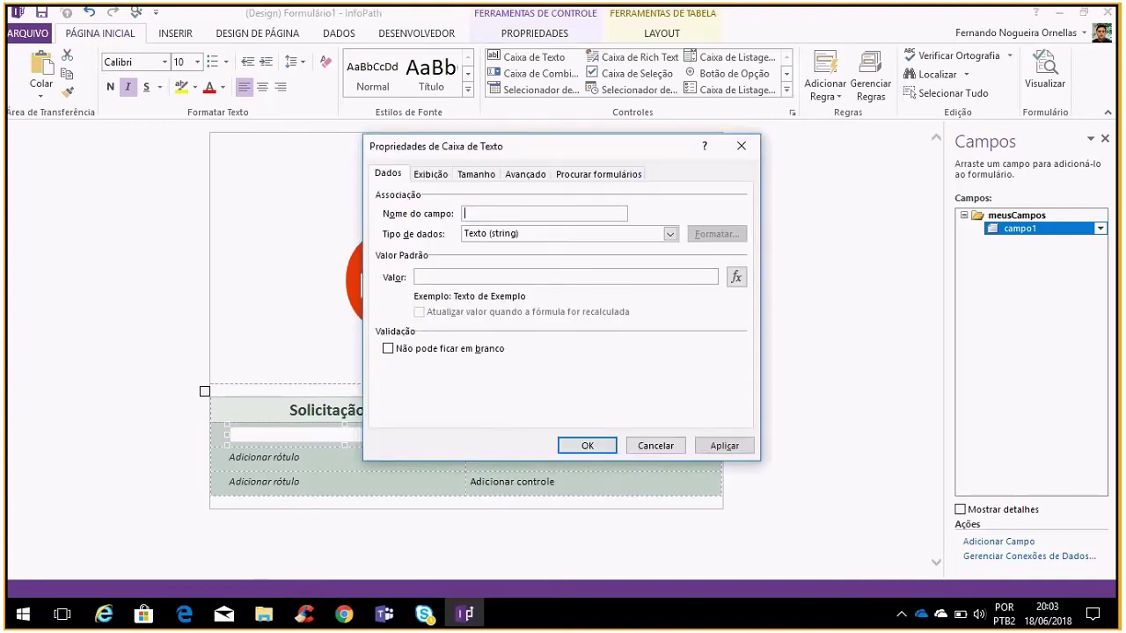
{"action": "type", "text": " do"}
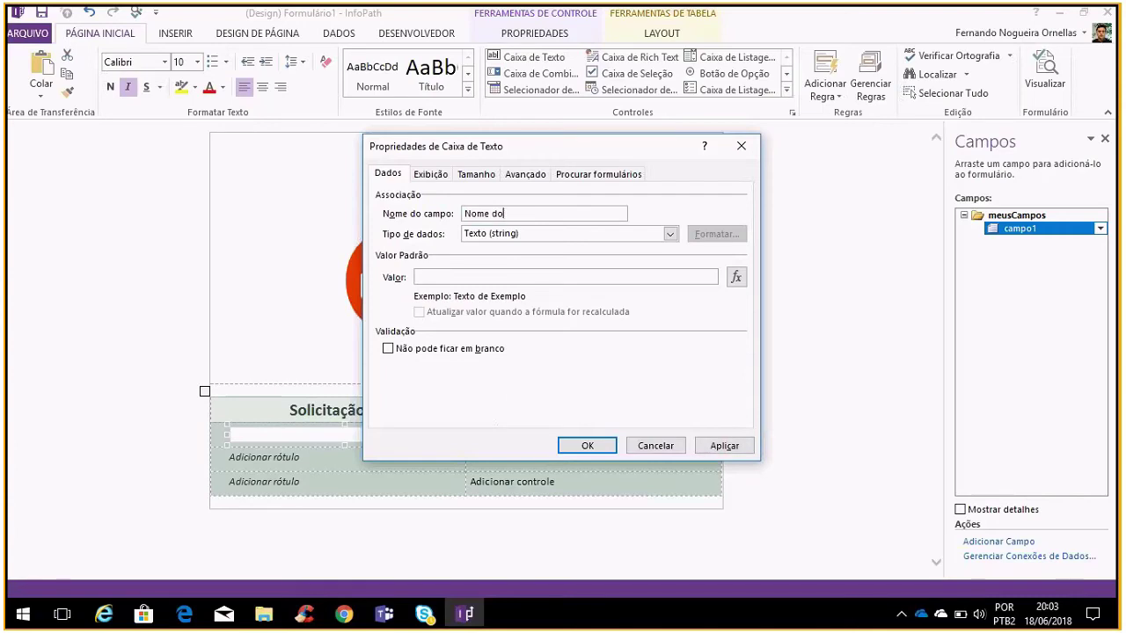
{"action": "type", "text": " solicitan"}
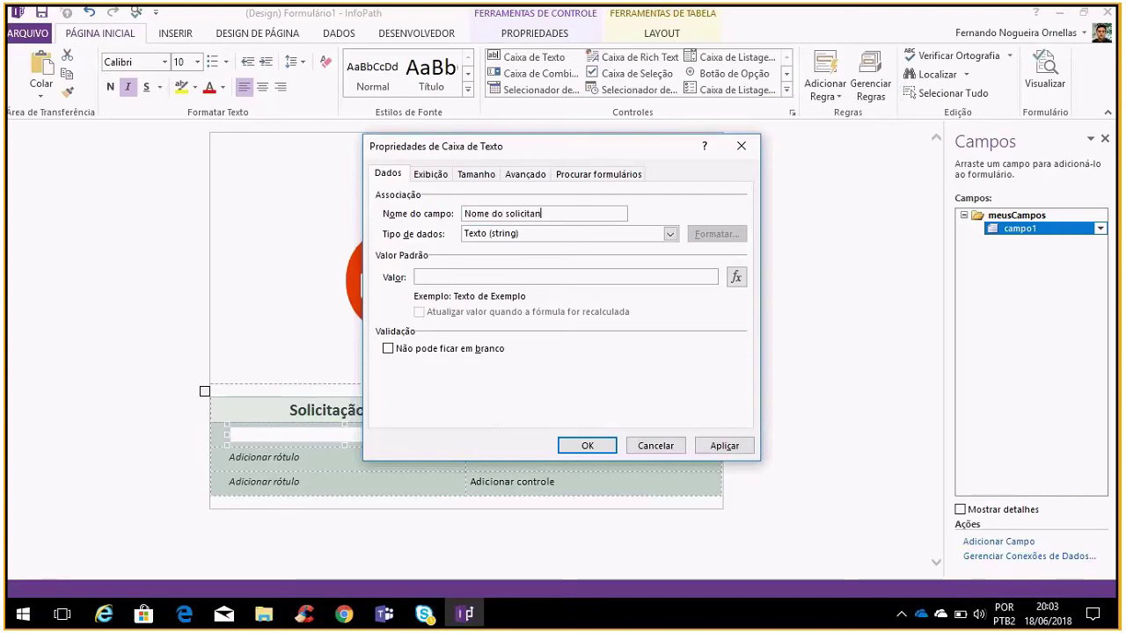
{"action": "type", "text": "te"}
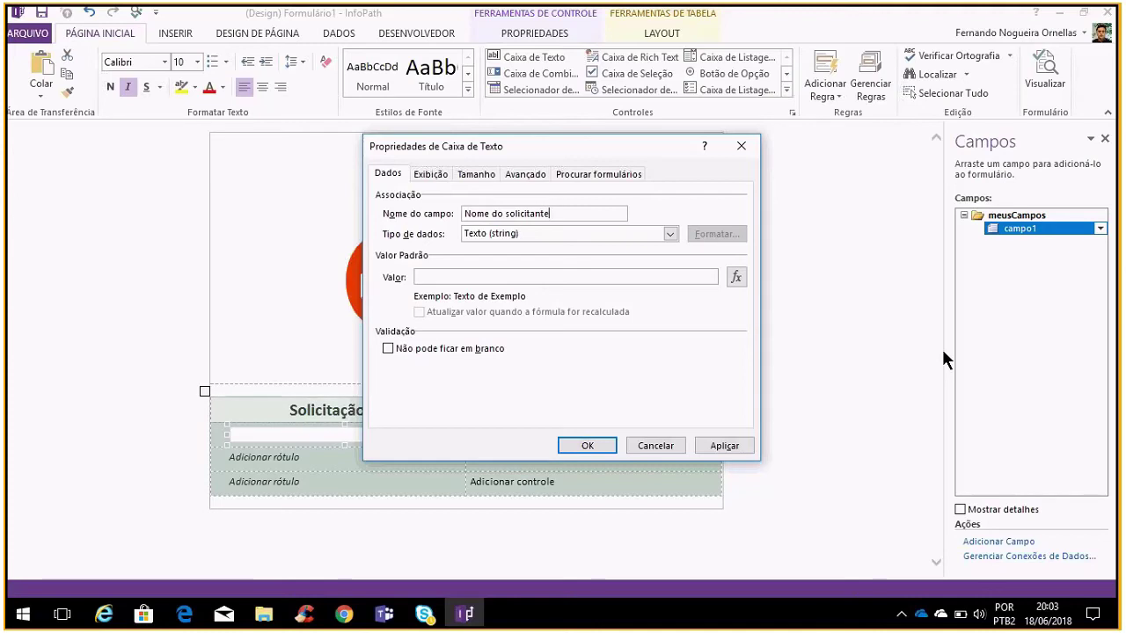
{"action": "left_click", "coordinate": [398, 348]}
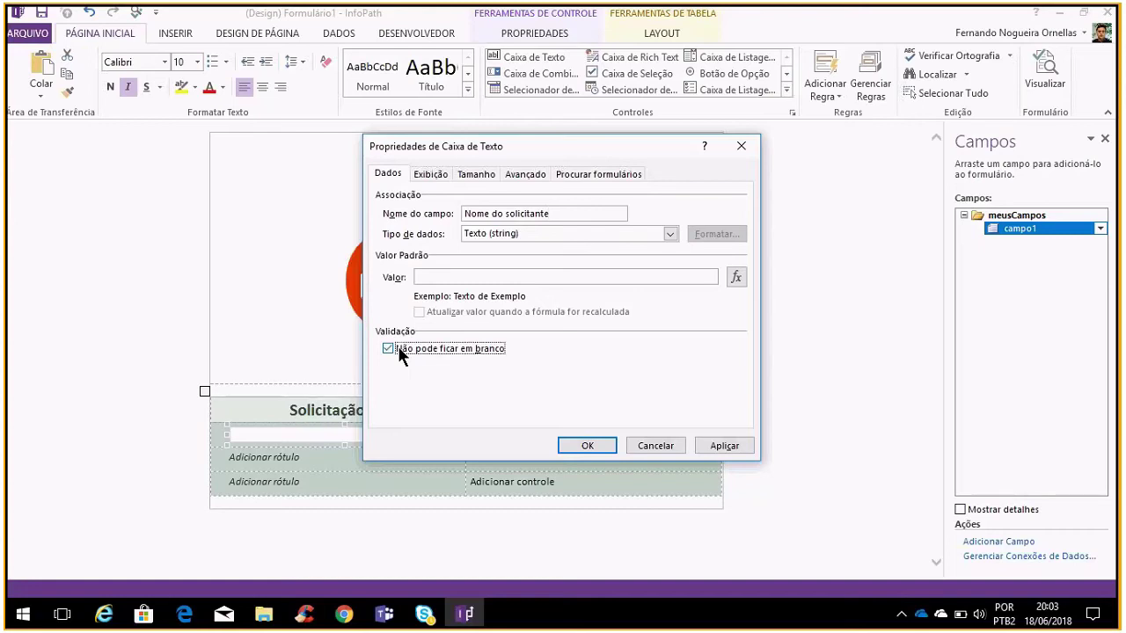
{"action": "left_click", "coordinate": [431, 173]}
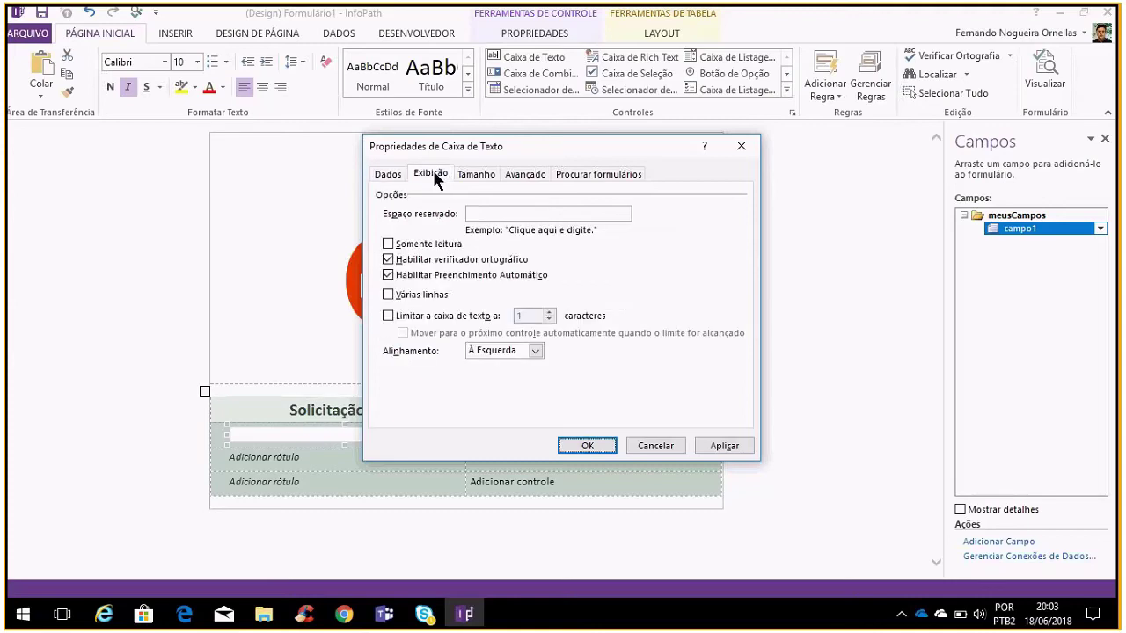
{"action": "left_click", "coordinate": [476, 174]}
{"action": "left_click", "coordinate": [525, 174]}
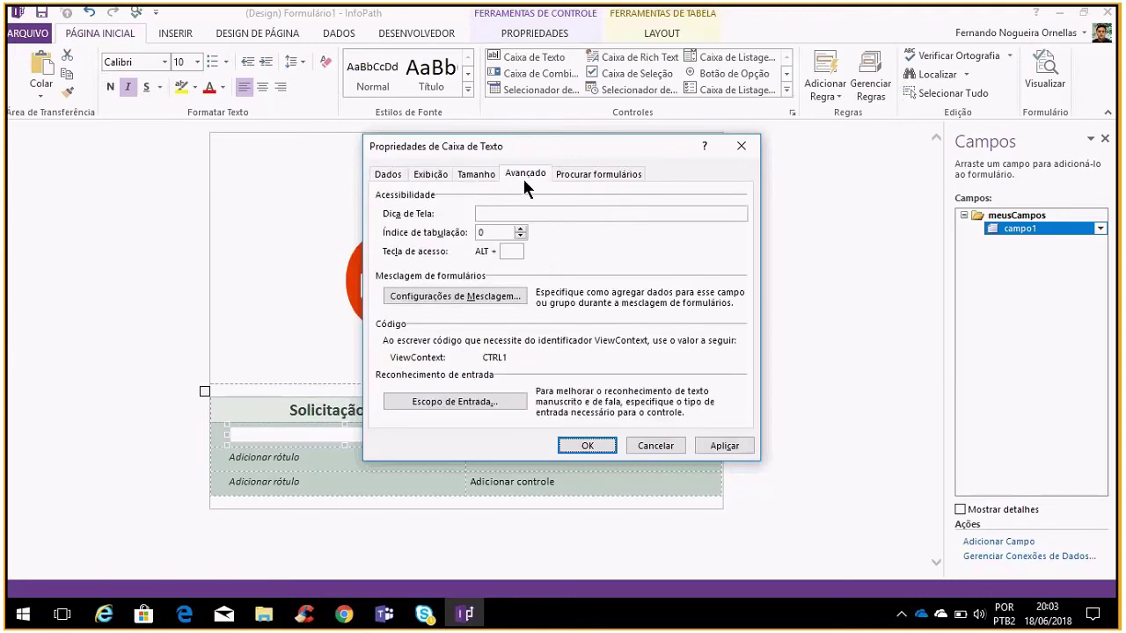
{"action": "left_click", "coordinate": [567, 173]}
{"action": "left_click", "coordinate": [428, 175]}
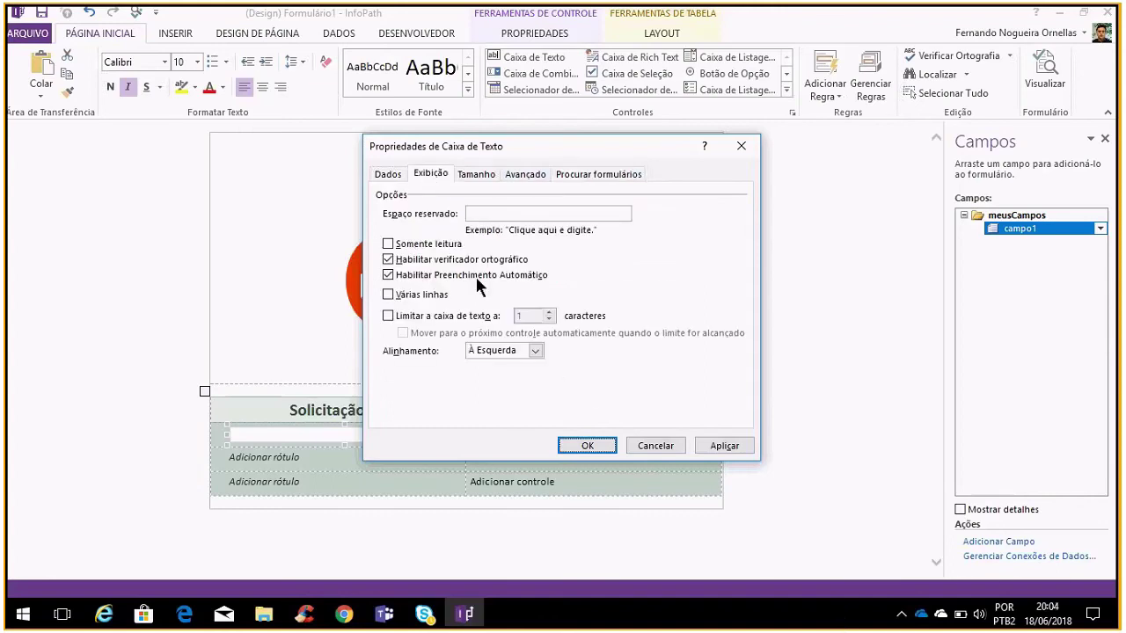
{"action": "left_click", "coordinate": [389, 175]}
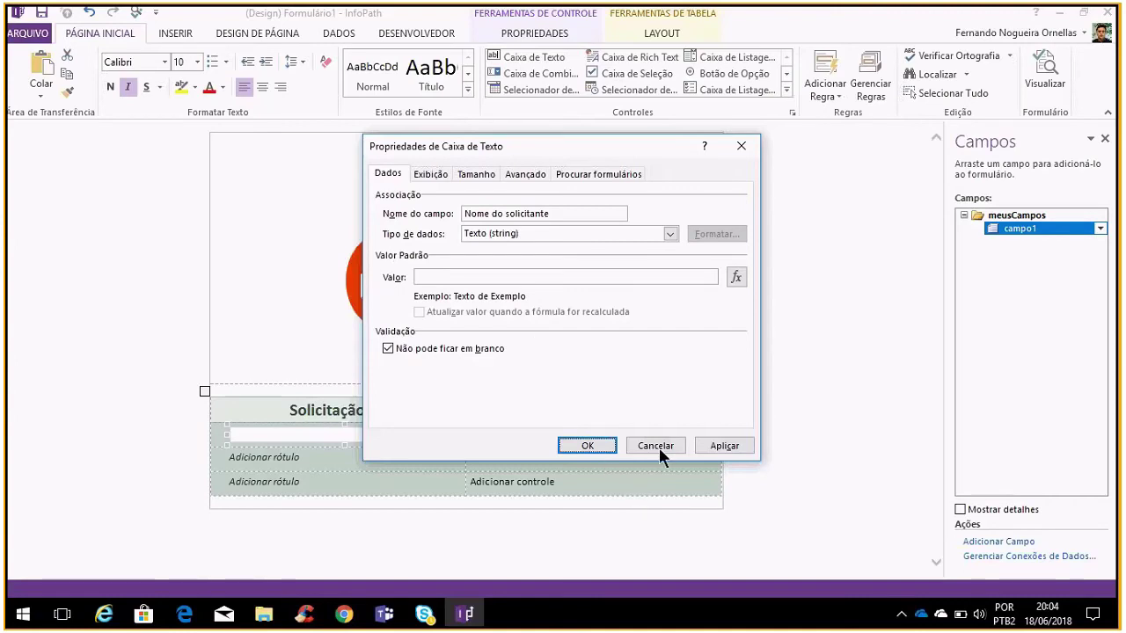
Correct the invalid field name to Nome_do_solicitante and apply the properties
{"action": "left_click", "coordinate": [710, 446]}
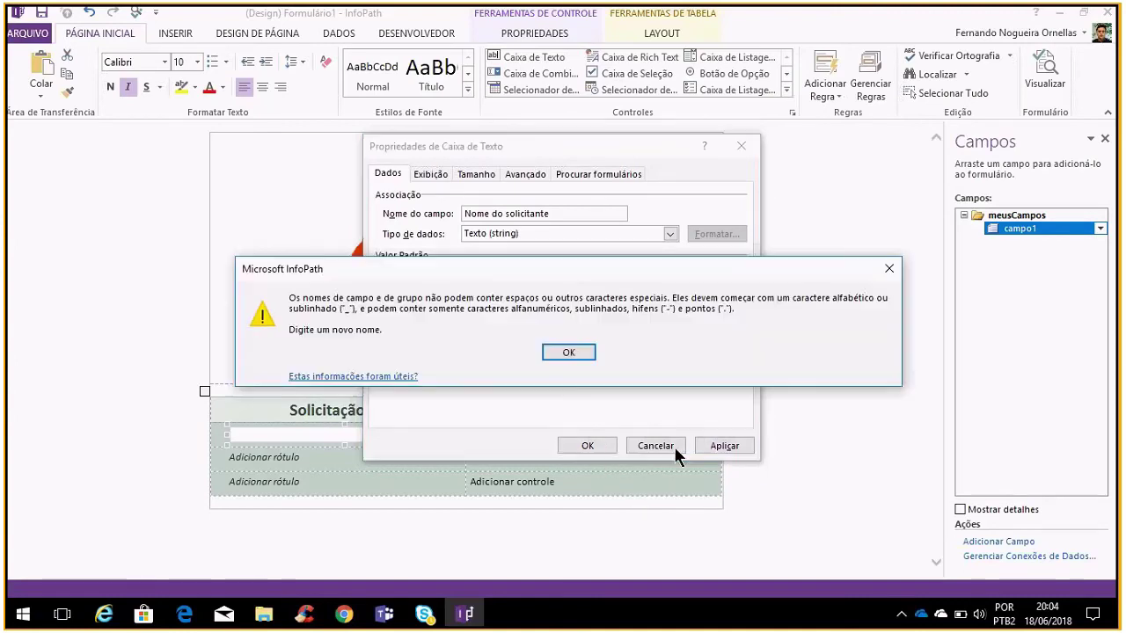
{"action": "left_click", "coordinate": [576, 352]}
{"action": "left_click", "coordinate": [502, 214]}
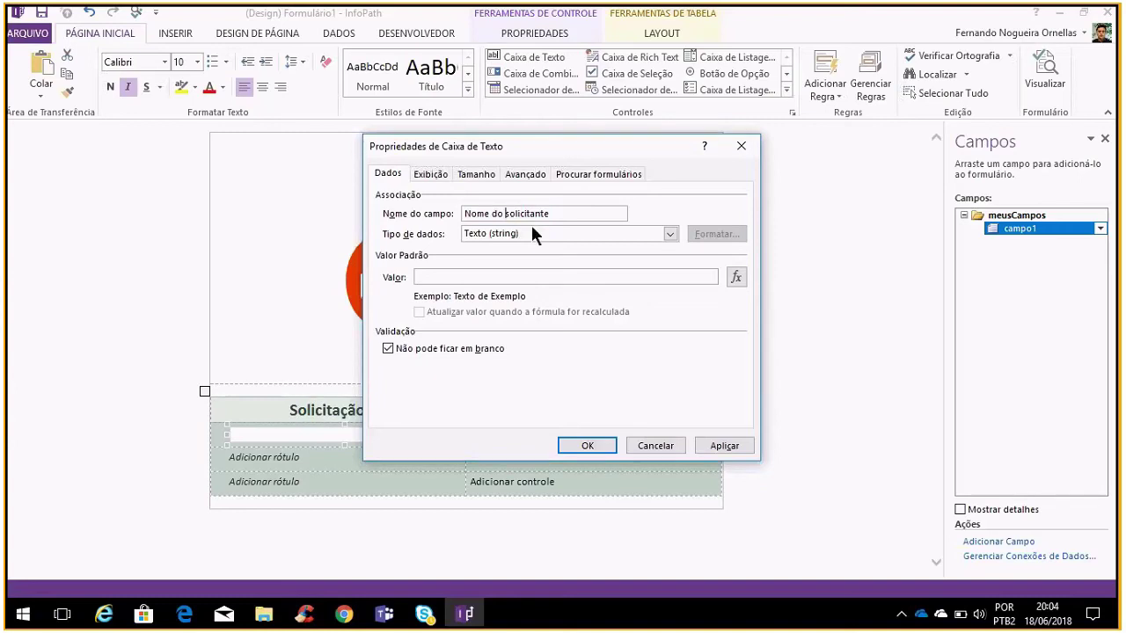
{"action": "type", "text": "ome_do_"}
{"action": "left_click", "coordinate": [705, 445]}
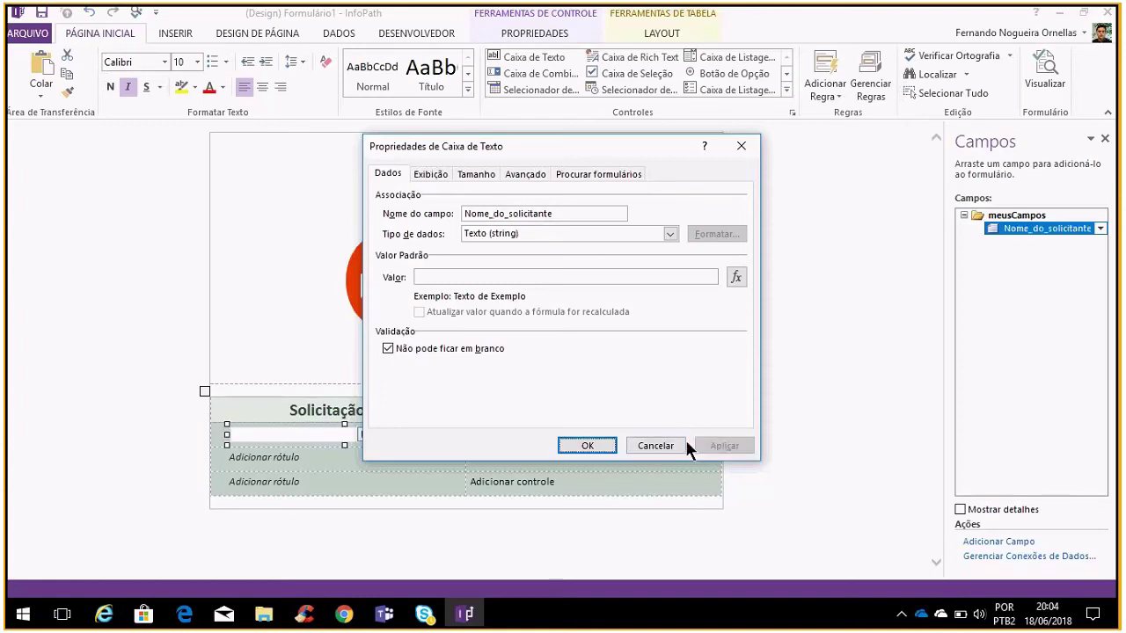
{"action": "left_click", "coordinate": [614, 446]}
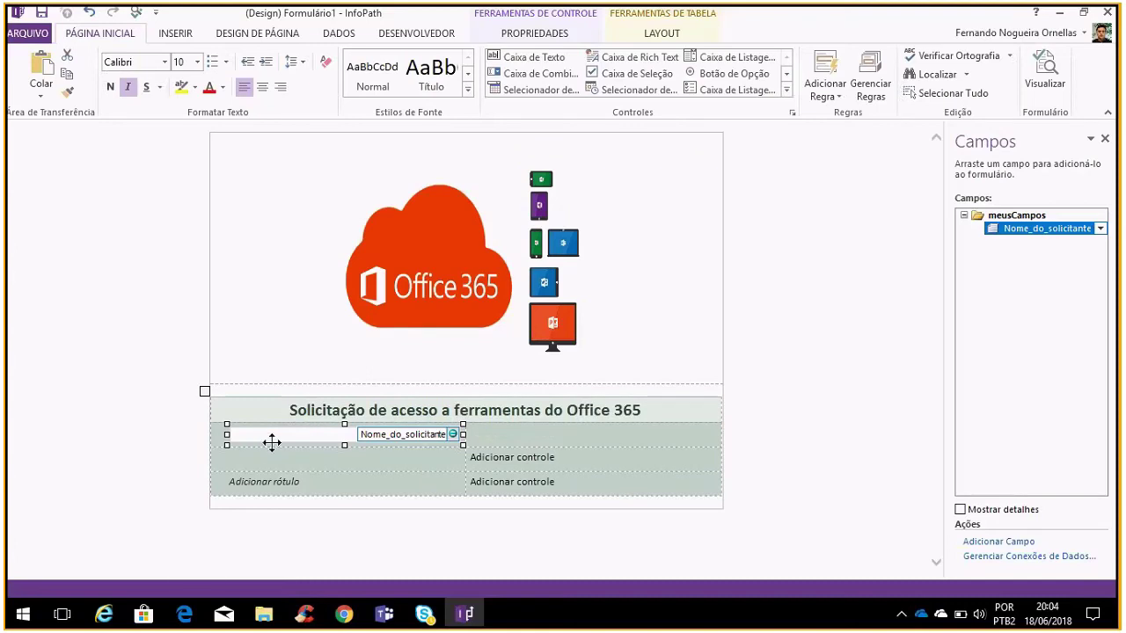
Move the Nome_do_solicitante text box into the right cell and label the row 'Nome:'
{"action": "left_click", "coordinate": [527, 432]}
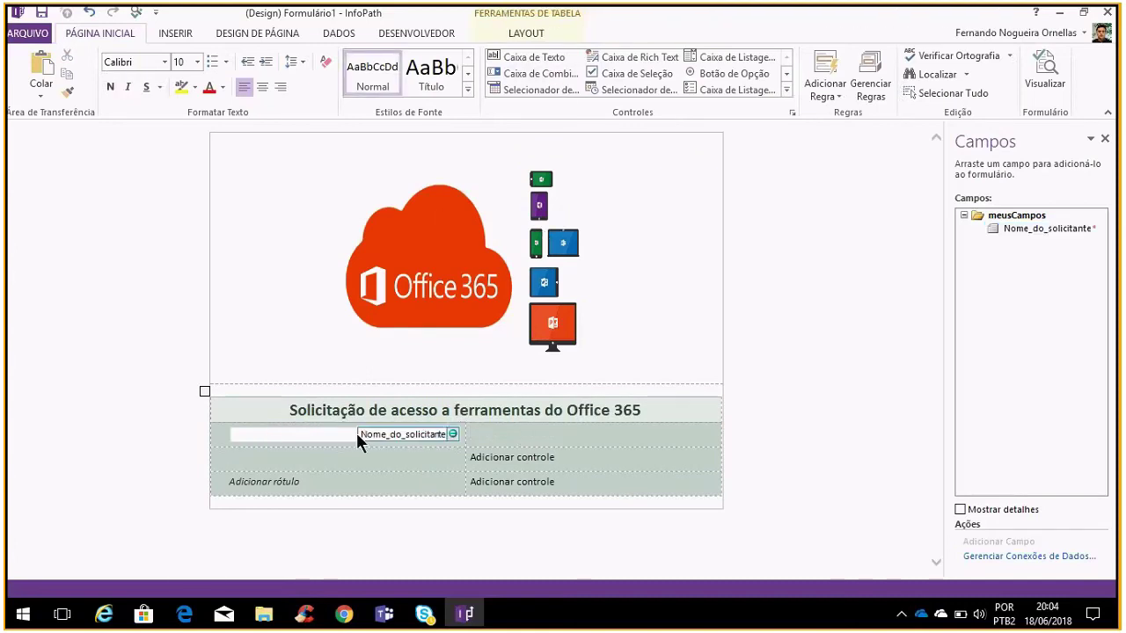
{"action": "left_click", "coordinate": [264, 437]}
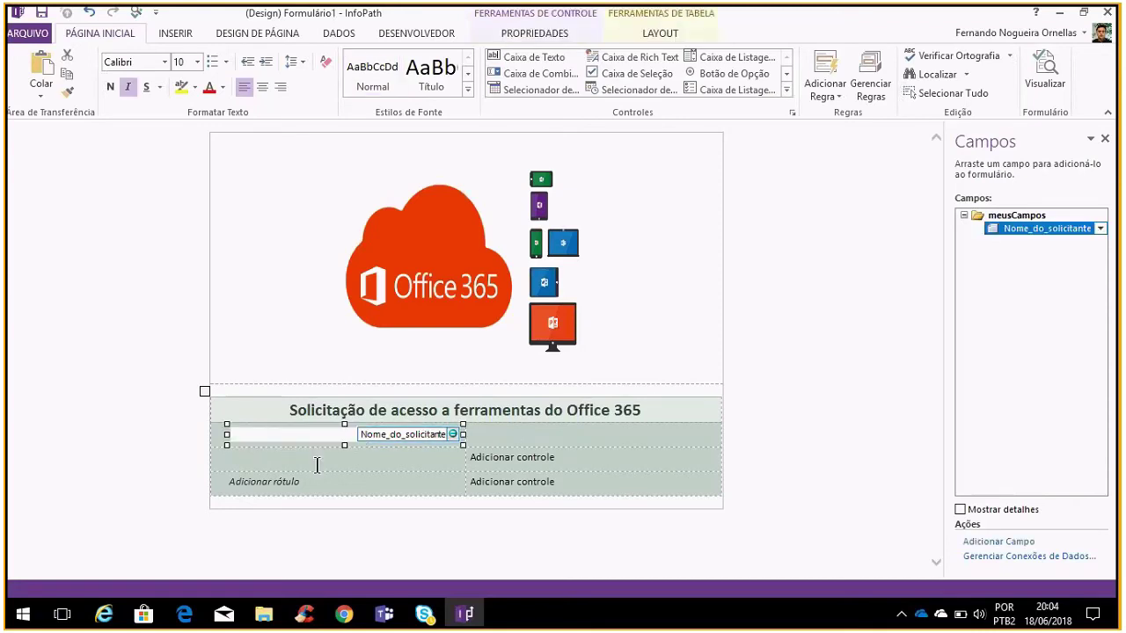
{"action": "left_click", "coordinate": [355, 460]}
{"action": "left_click", "coordinate": [285, 434]}
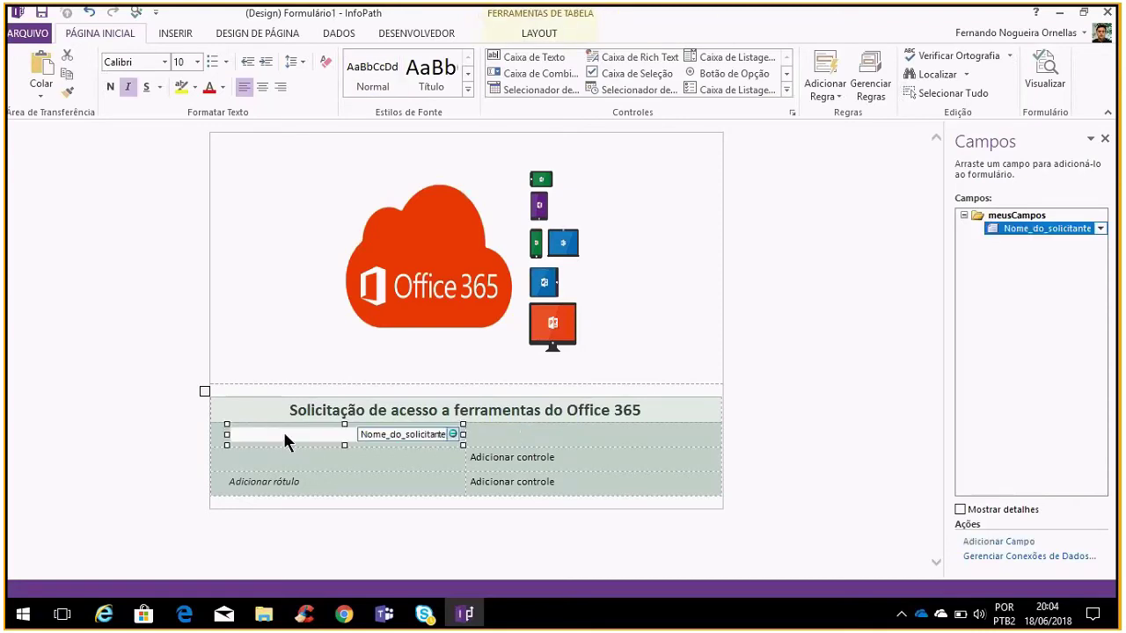
{"action": "left_click_drag", "start_coordinate": [285, 434], "coordinate": [530, 433]}
{"action": "left_click", "coordinate": [411, 437]}
{"action": "type", "text": "Nome"}
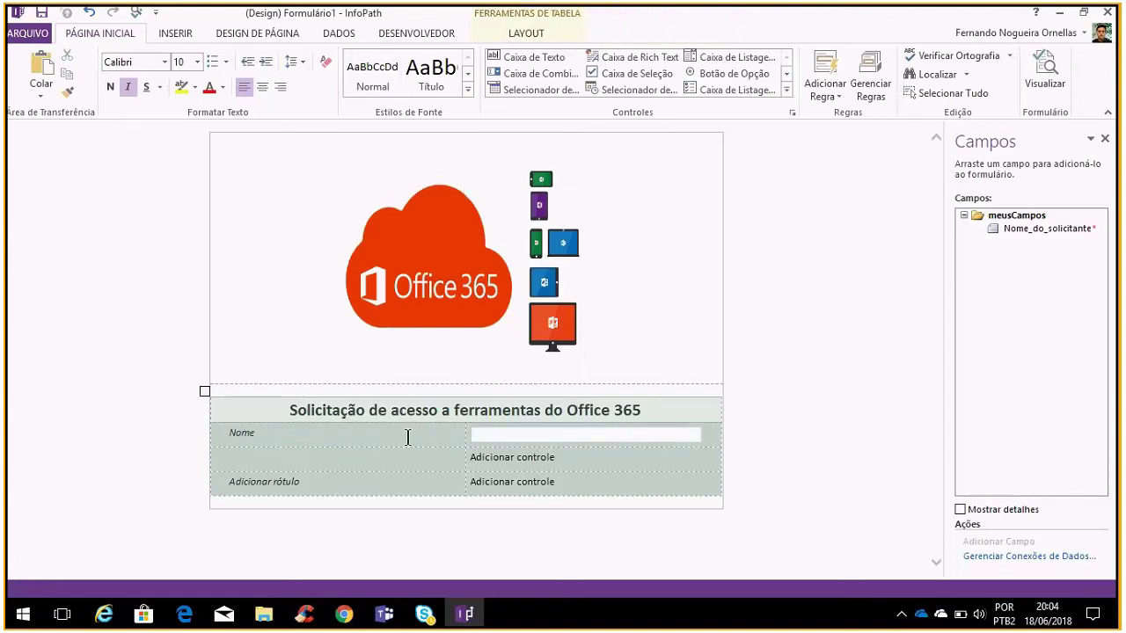
{"action": "type", "text": ":"}
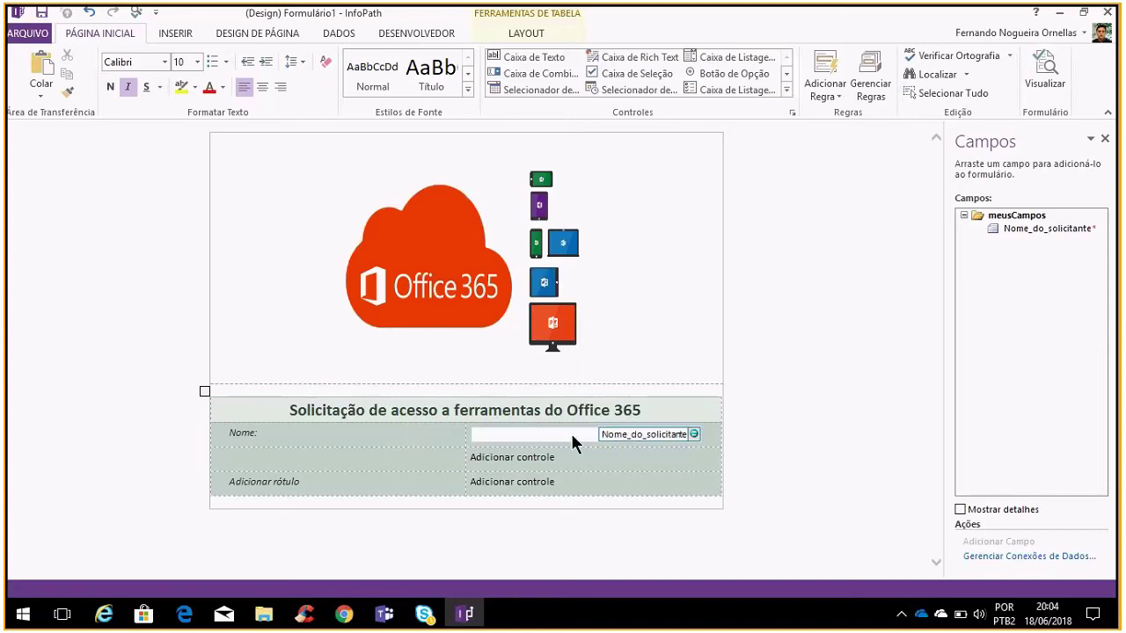
Label the second table row 'Equipe:'
{"action": "left_click", "coordinate": [570, 431]}
{"action": "left_click", "coordinate": [424, 455]}
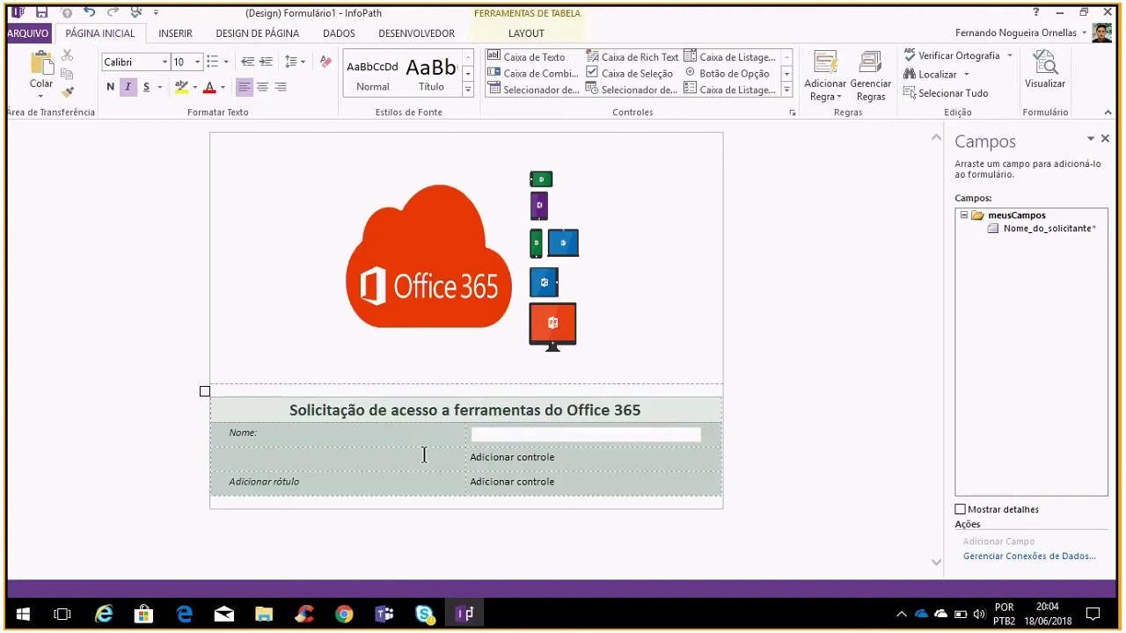
{"action": "type", "text": "Equipe:"}
{"action": "left_click", "coordinate": [588, 458]}
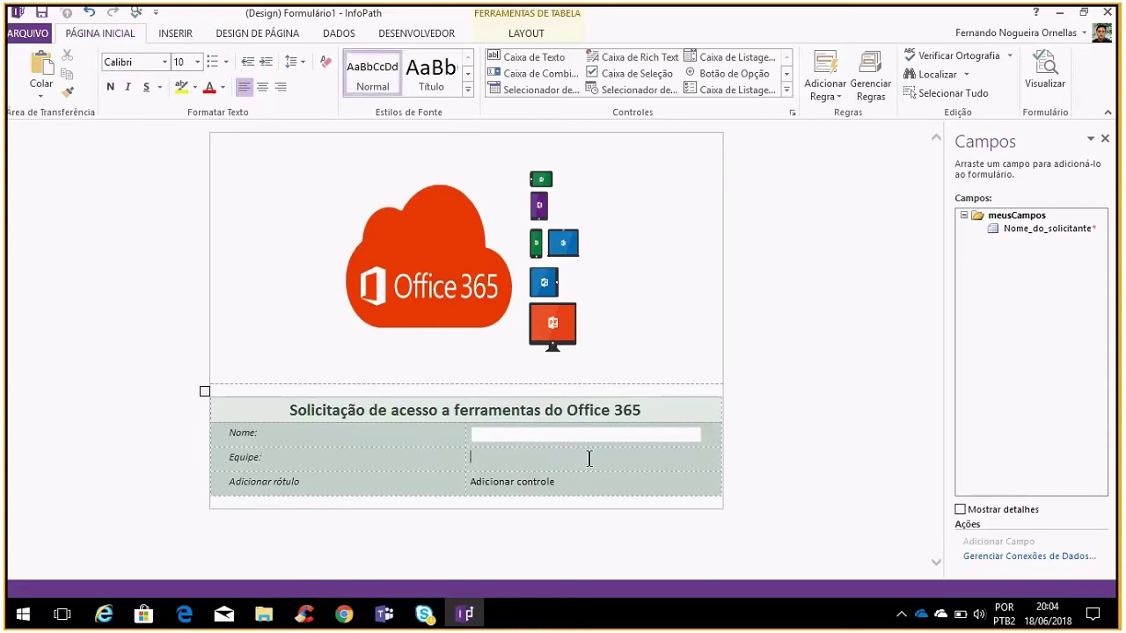
Add a required text box bound to field equipe in the Equipe row
{"action": "left_click", "coordinate": [529, 56]}
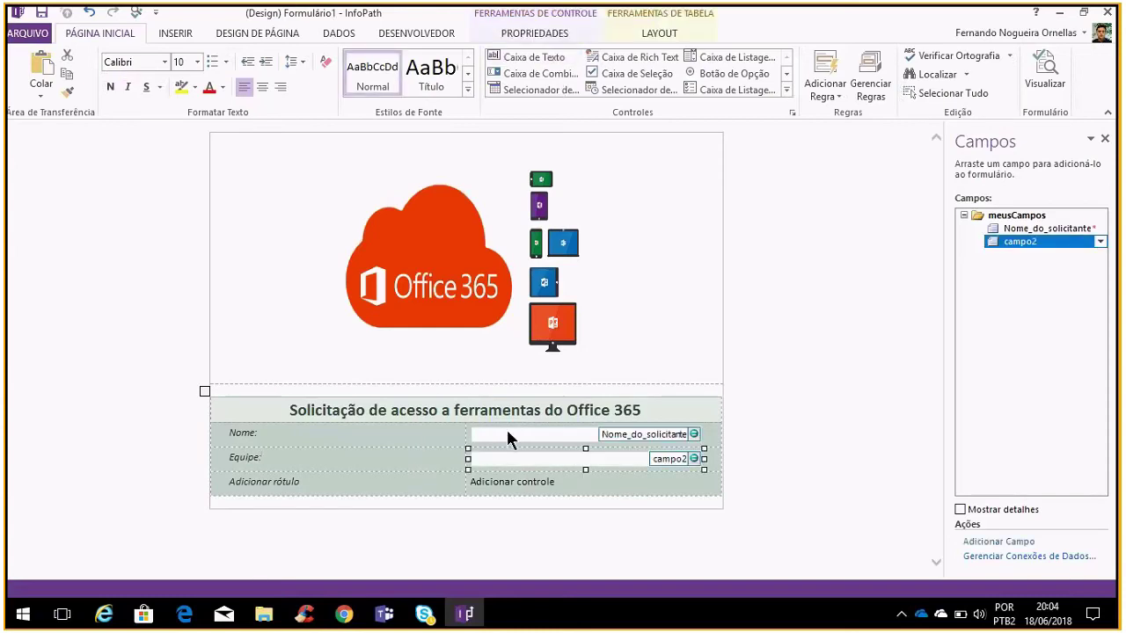
{"action": "right_click", "coordinate": [693, 459]}
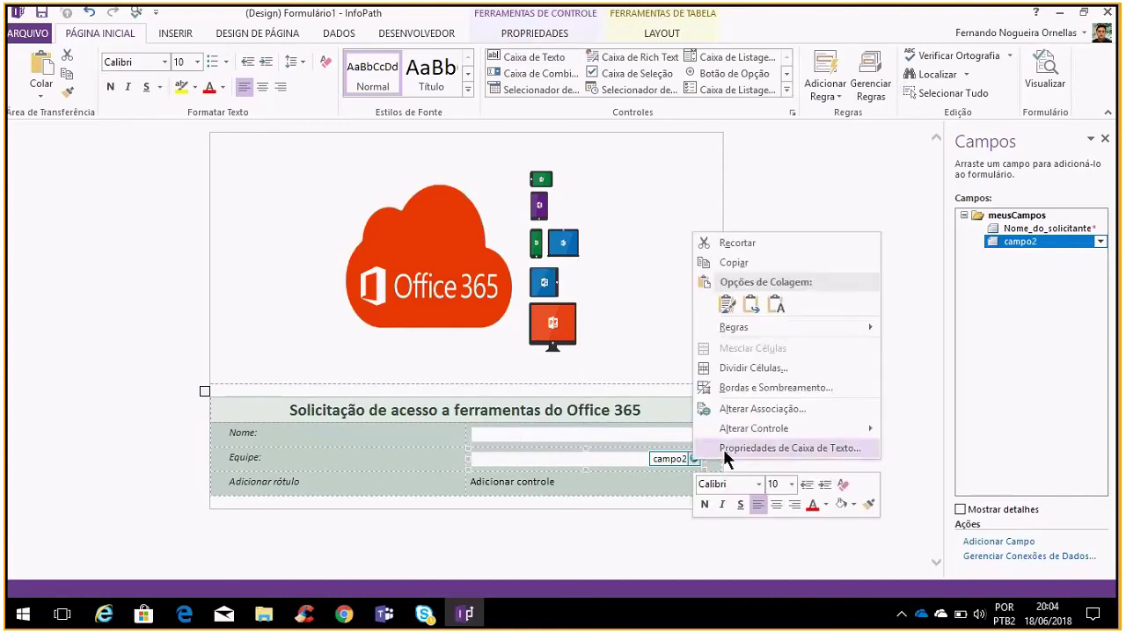
{"action": "left_click", "coordinate": [724, 448]}
{"action": "type", "text": "equipe"}
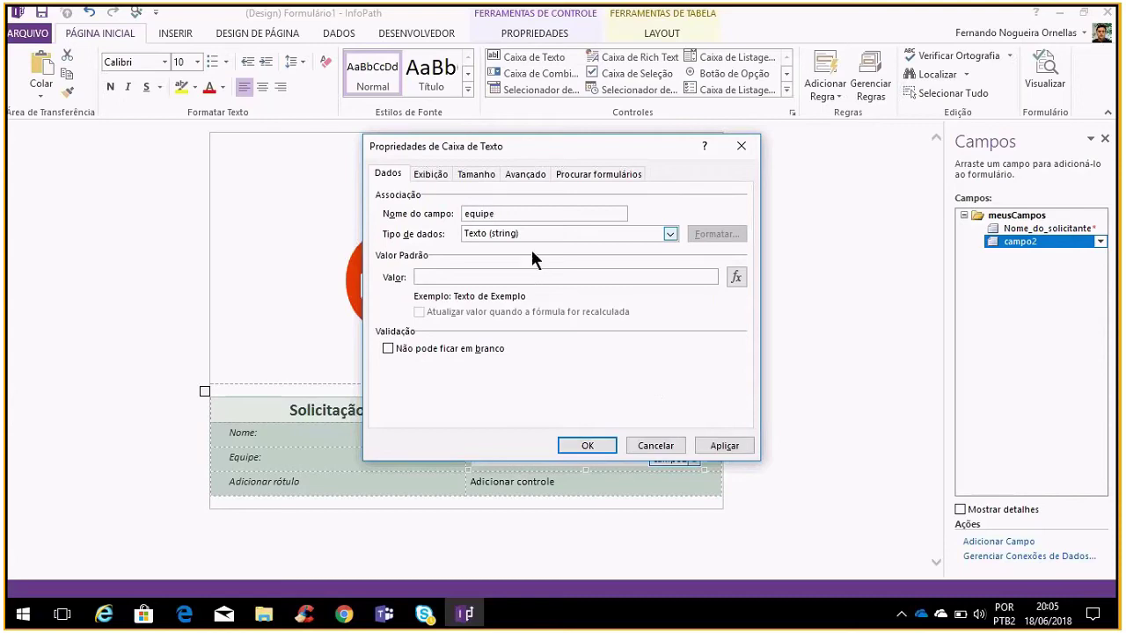
{"action": "left_click", "coordinate": [437, 349]}
{"action": "left_click", "coordinate": [725, 446]}
{"action": "left_click", "coordinate": [588, 445]}
Label the third row Gerente Imediato and add a required gerente_imediato text box
{"action": "left_click", "coordinate": [359, 485]}
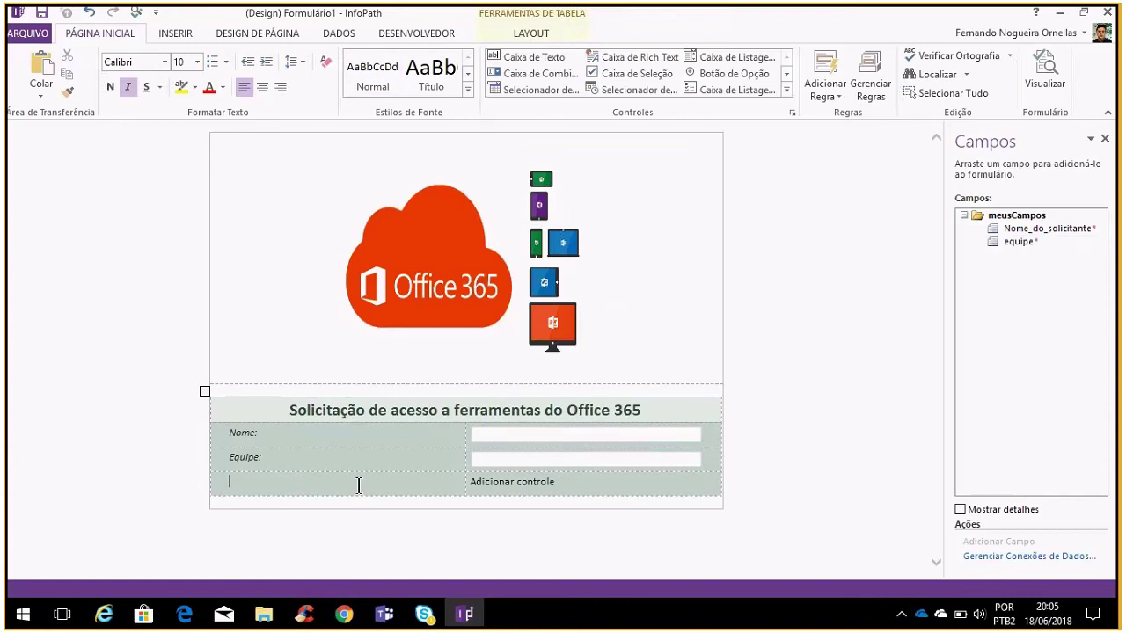
{"action": "type", "text": "Gere"}
{"action": "type", "text": "nte"}
{"action": "type", "text": ":"}
{"action": "type", "text": "mediato"}
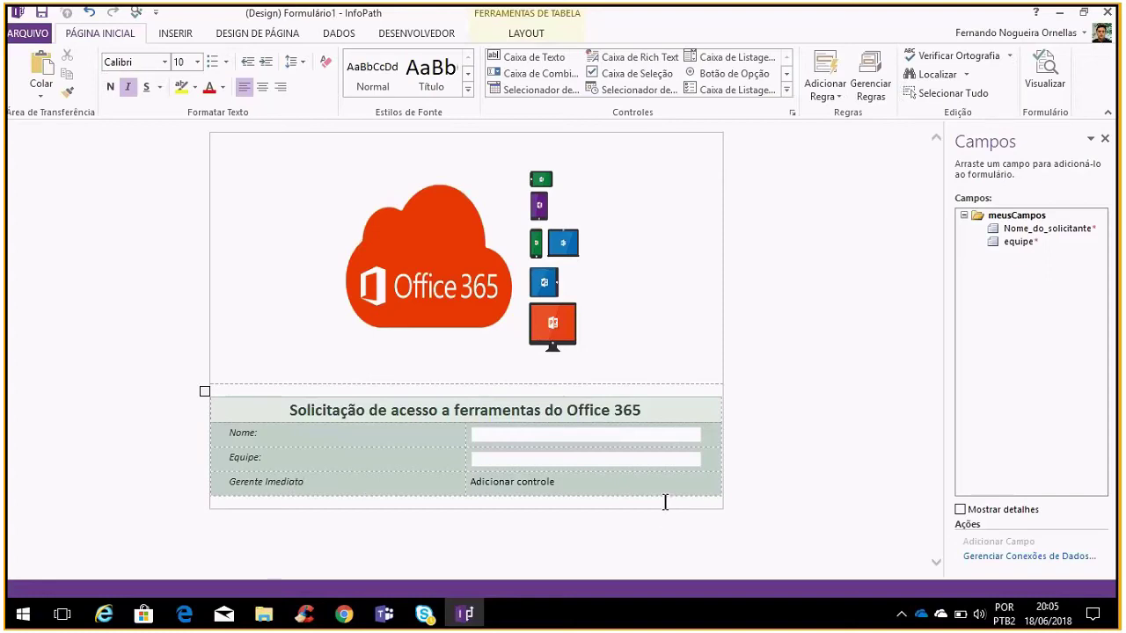
{"action": "left_click", "coordinate": [539, 58]}
{"action": "right_click", "coordinate": [692, 479]}
{"action": "left_click", "coordinate": [727, 468]}
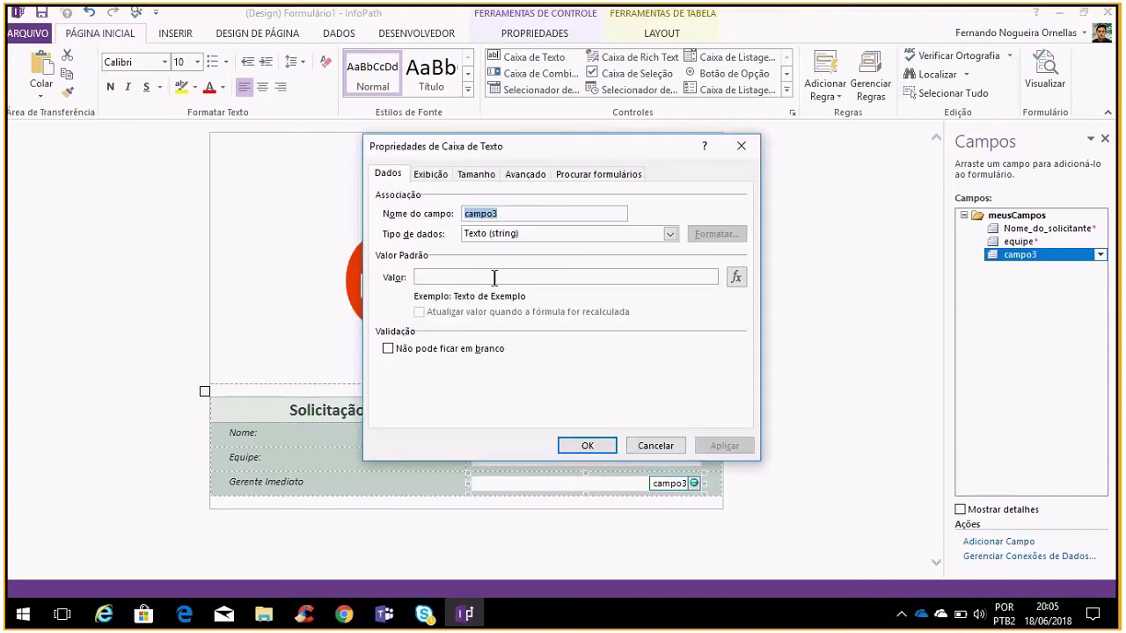
{"action": "key", "text": "BackSpace"}
{"action": "type", "text": "gerente_"}
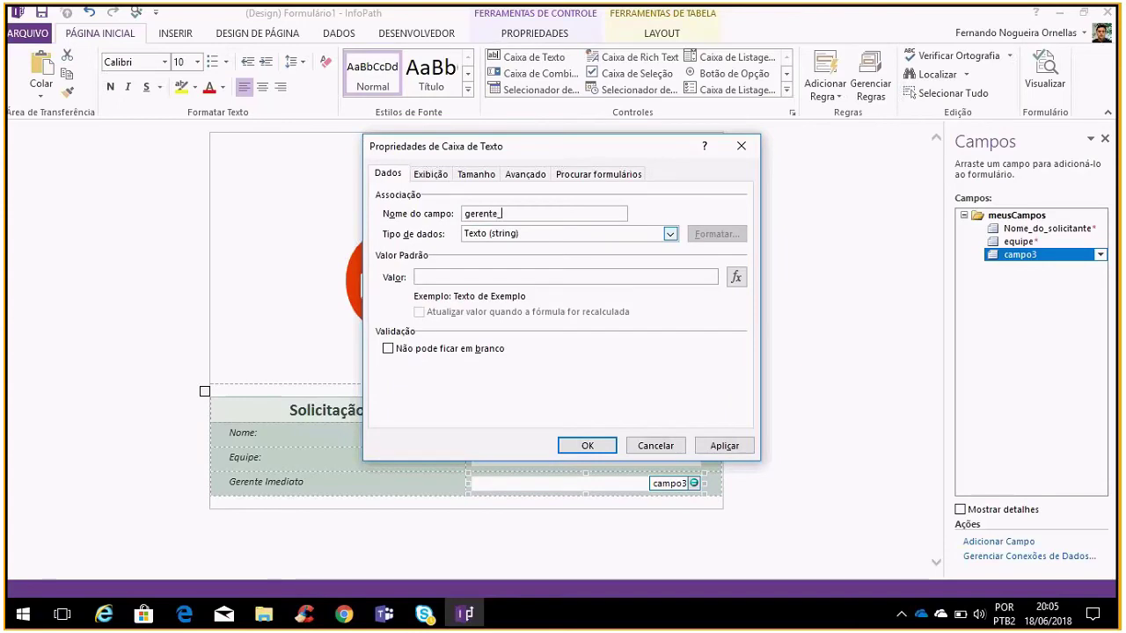
{"action": "type", "text": "imediato"}
{"action": "left_click", "coordinate": [443, 350]}
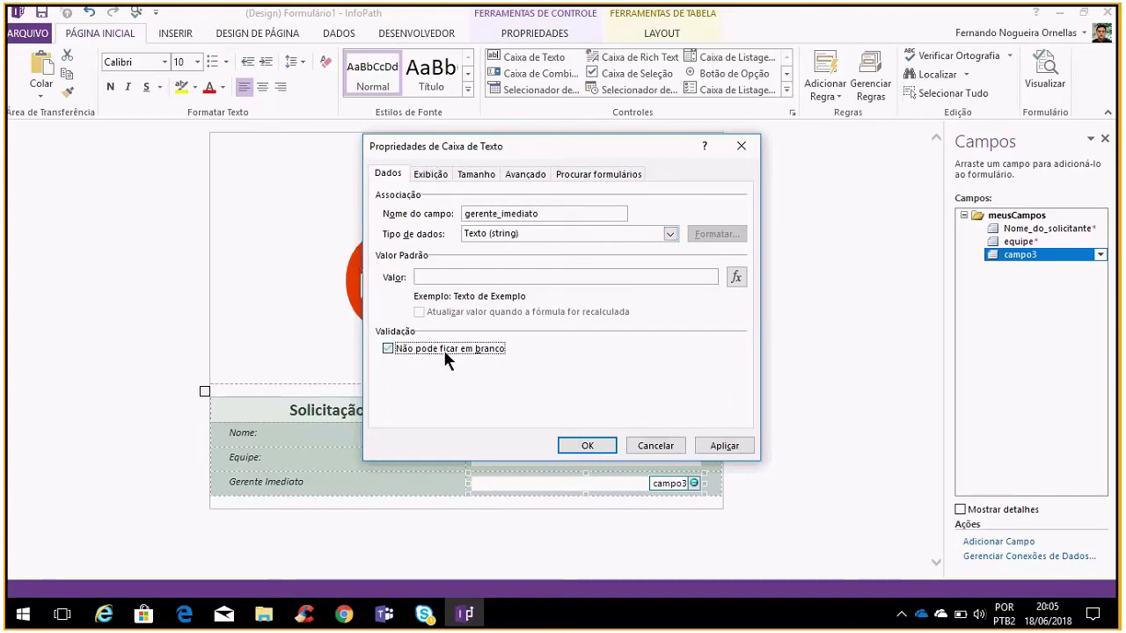
{"action": "left_click", "coordinate": [704, 446]}
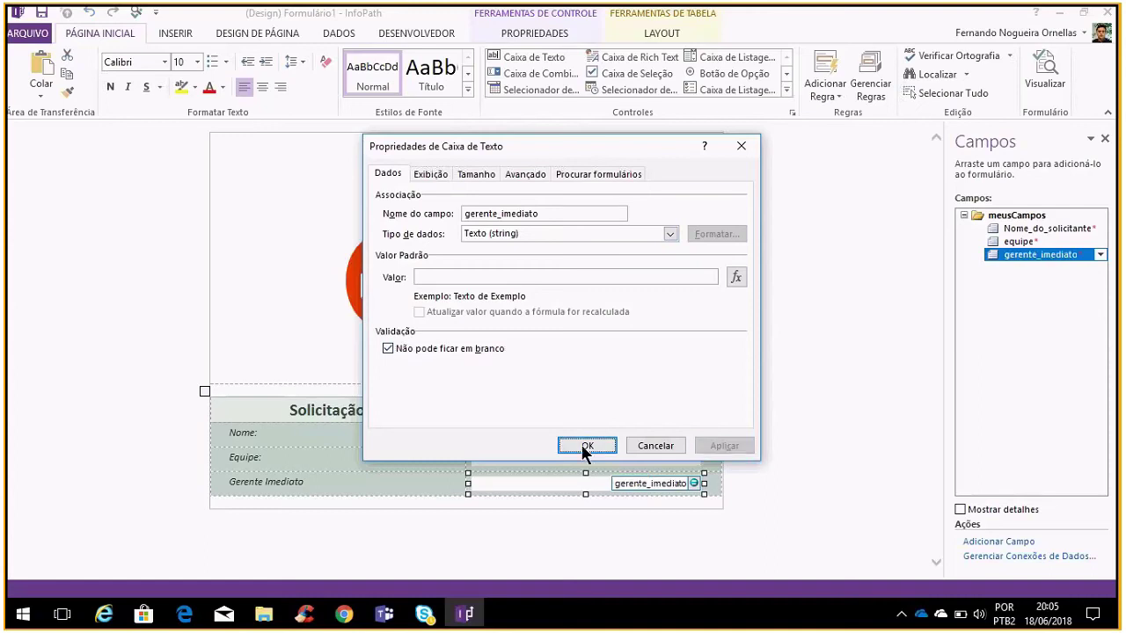
{"action": "left_click", "coordinate": [587, 446]}
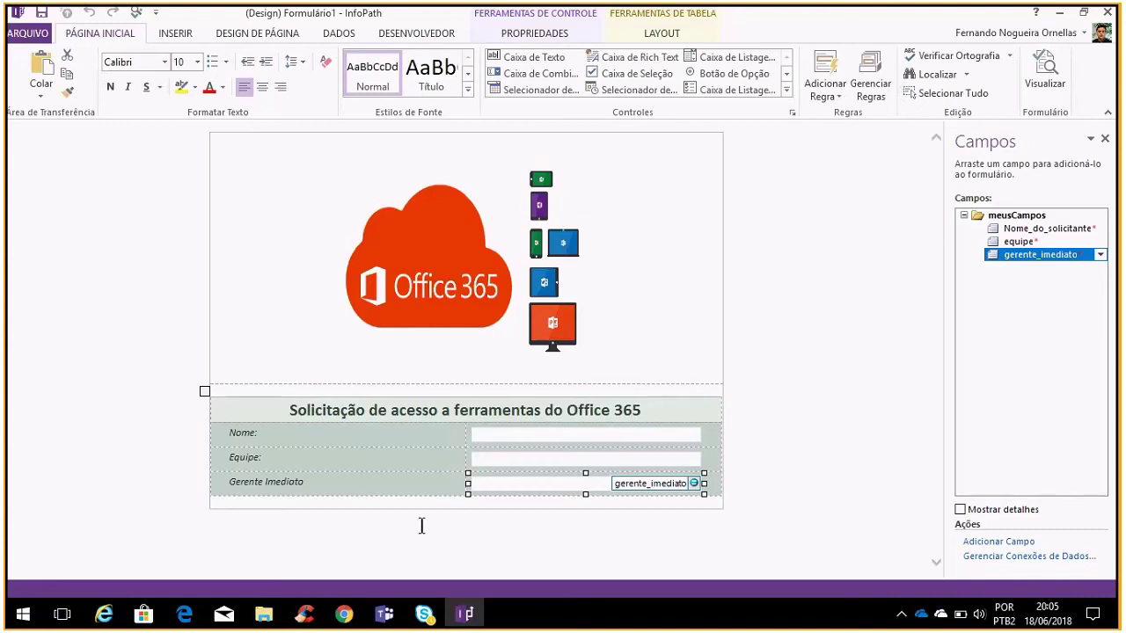
{"action": "left_click", "coordinate": [686, 516]}
Insert a second three-row label/control layout table below the request table
{"action": "left_click", "coordinate": [726, 516]}
{"action": "key", "text": "Return"}
{"action": "key", "text": "BackSpace"}
{"action": "left_click", "coordinate": [187, 36]}
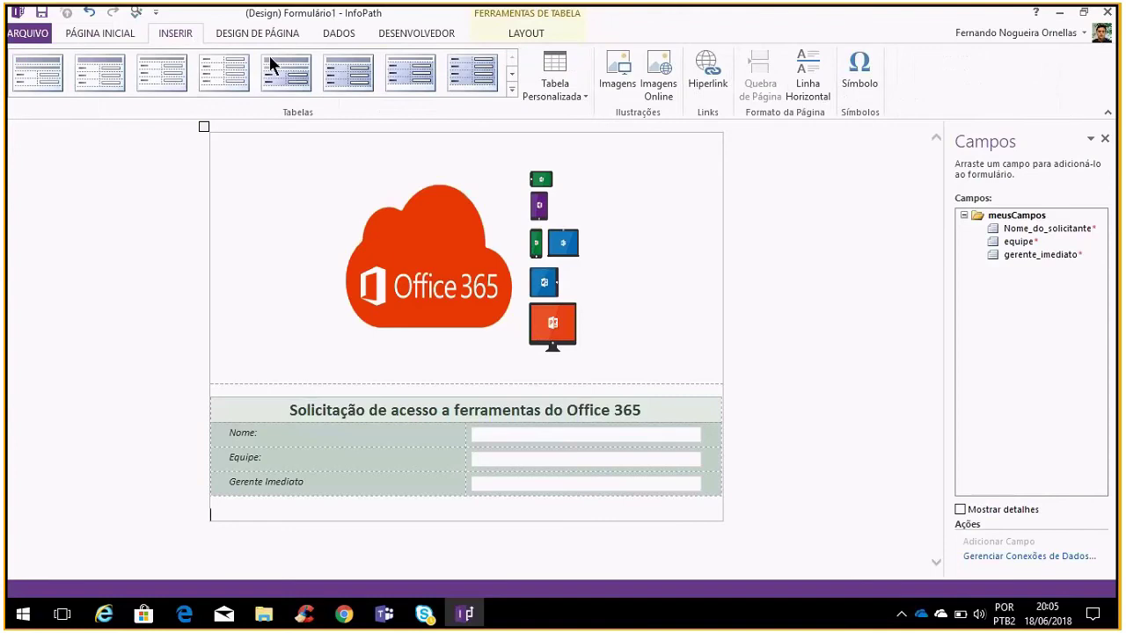
{"action": "left_click", "coordinate": [511, 75]}
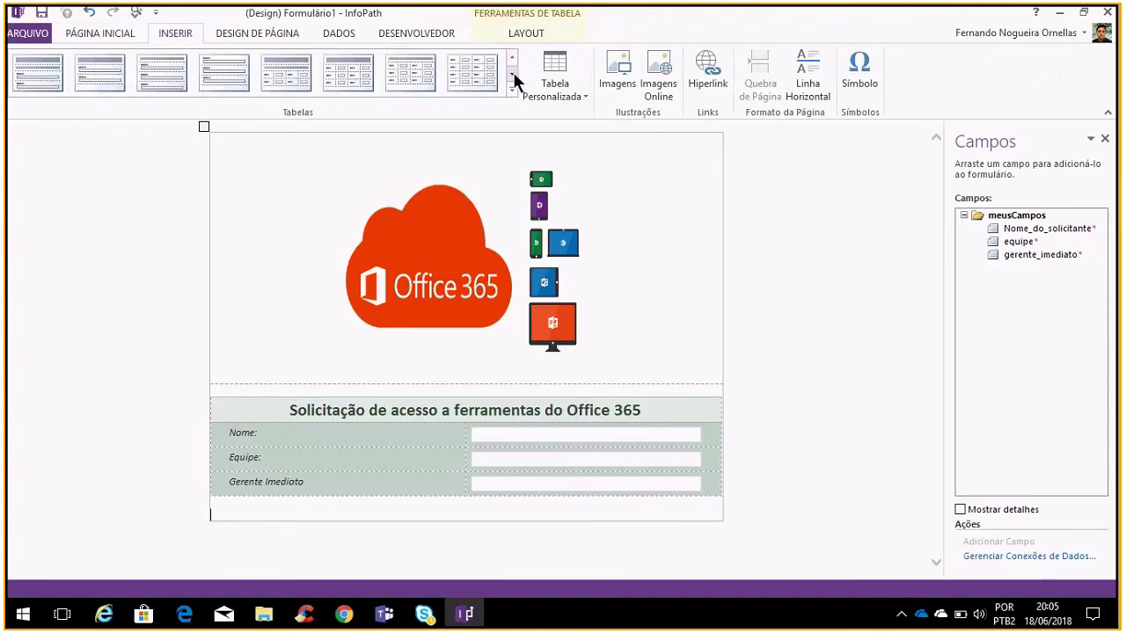
{"action": "left_click", "coordinate": [512, 73]}
{"action": "left_click", "coordinate": [515, 63]}
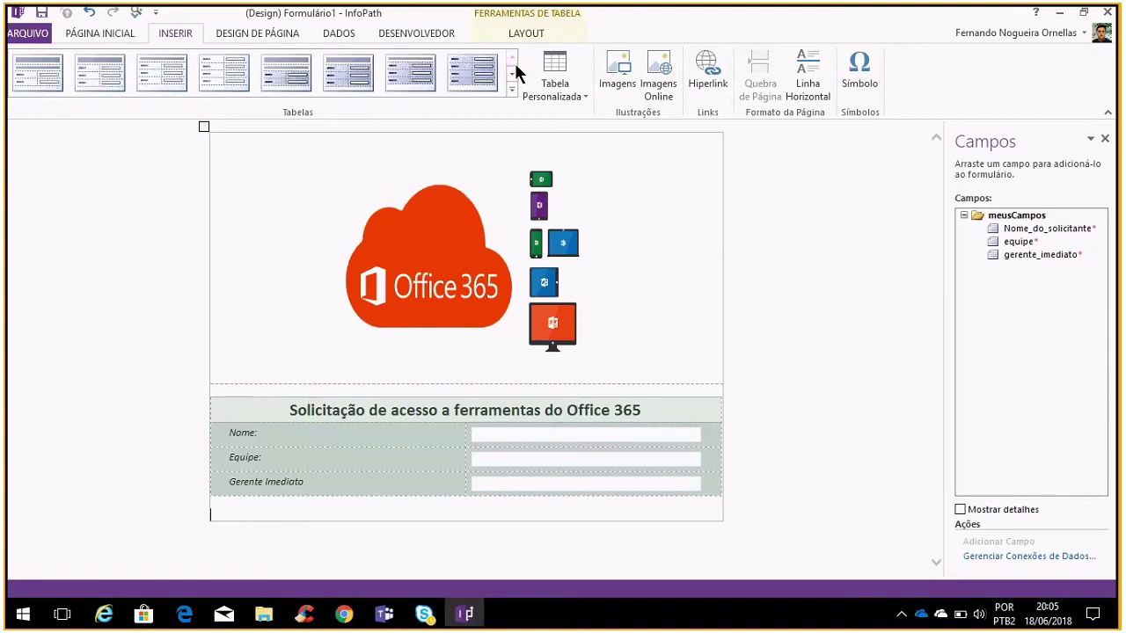
{"action": "left_click", "coordinate": [224, 72]}
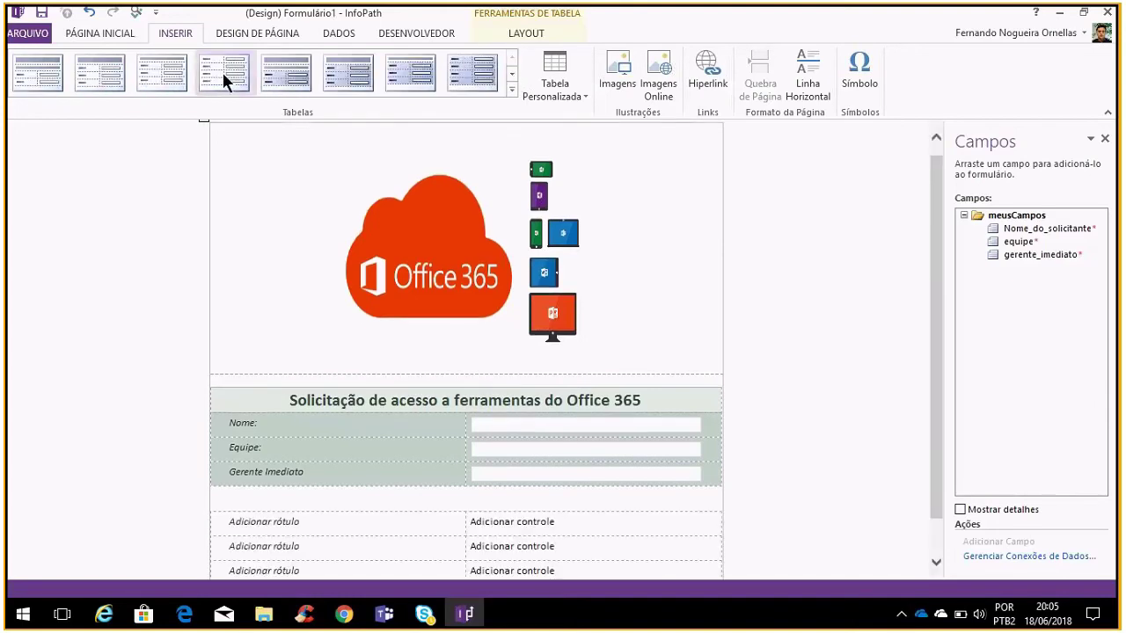
{"action": "scroll", "coordinate": [431, 395], "scroll_direction": "down", "scroll_amount": 1}
{"action": "left_click", "coordinate": [373, 484]}
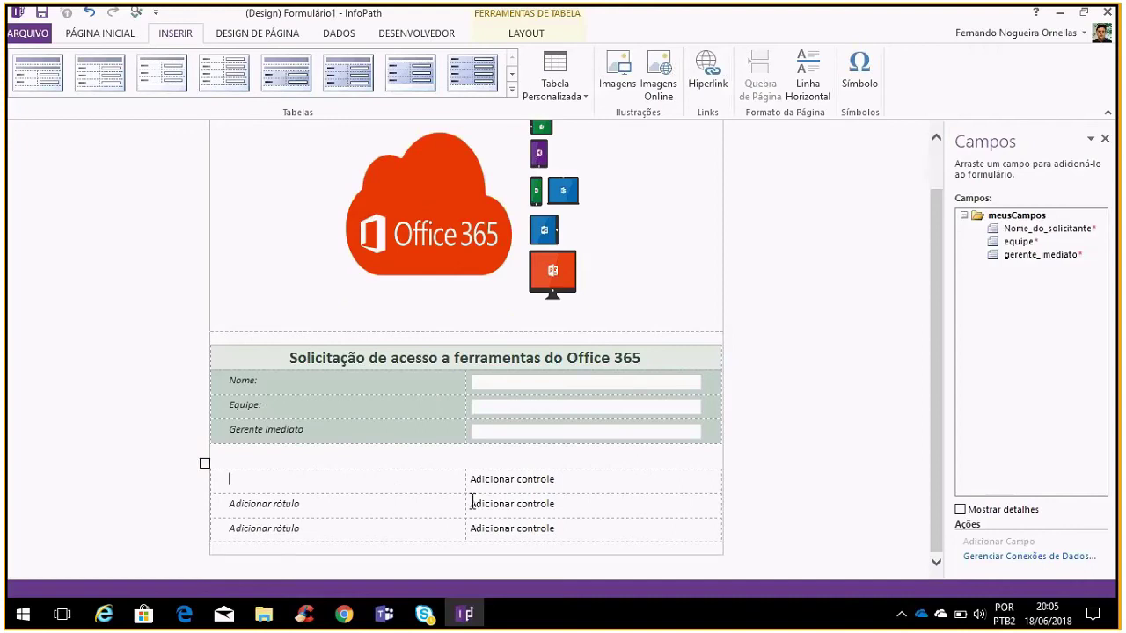
Type a centred 'Ferramentas solicitadas:' line between the two tables
{"action": "left_click", "coordinate": [405, 453]}
{"action": "type", "text": "F"}
{"action": "key", "text": "BackSpace"}
{"action": "left_click", "coordinate": [111, 33]}
{"action": "left_click", "coordinate": [263, 87]}
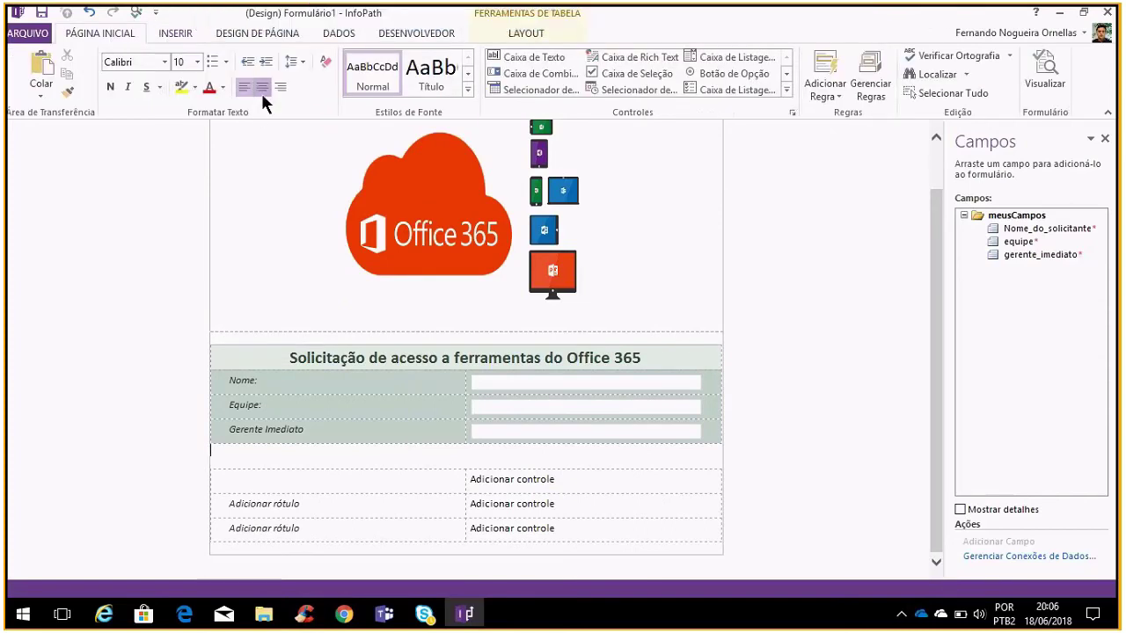
{"action": "type", "text": "Ferramentas solicitadas:"}
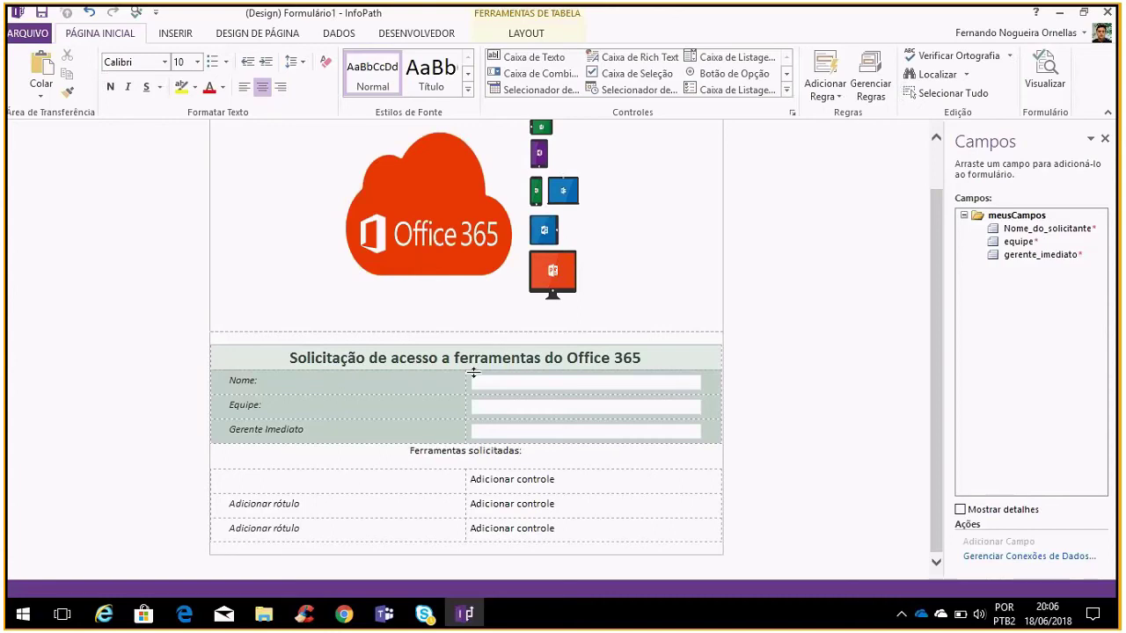
Format the 'Ferramentas solicitadas:' heading as bold 18 point
{"action": "key", "text": "ctrl+a"}
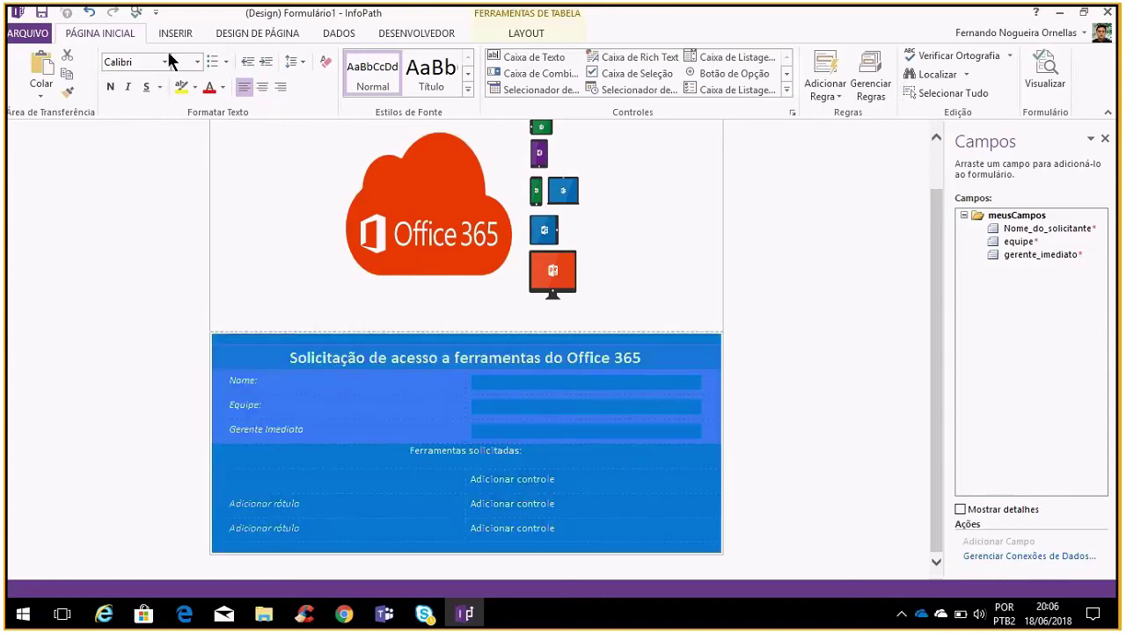
{"action": "left_click", "coordinate": [335, 374]}
{"action": "left_click", "coordinate": [535, 459]}
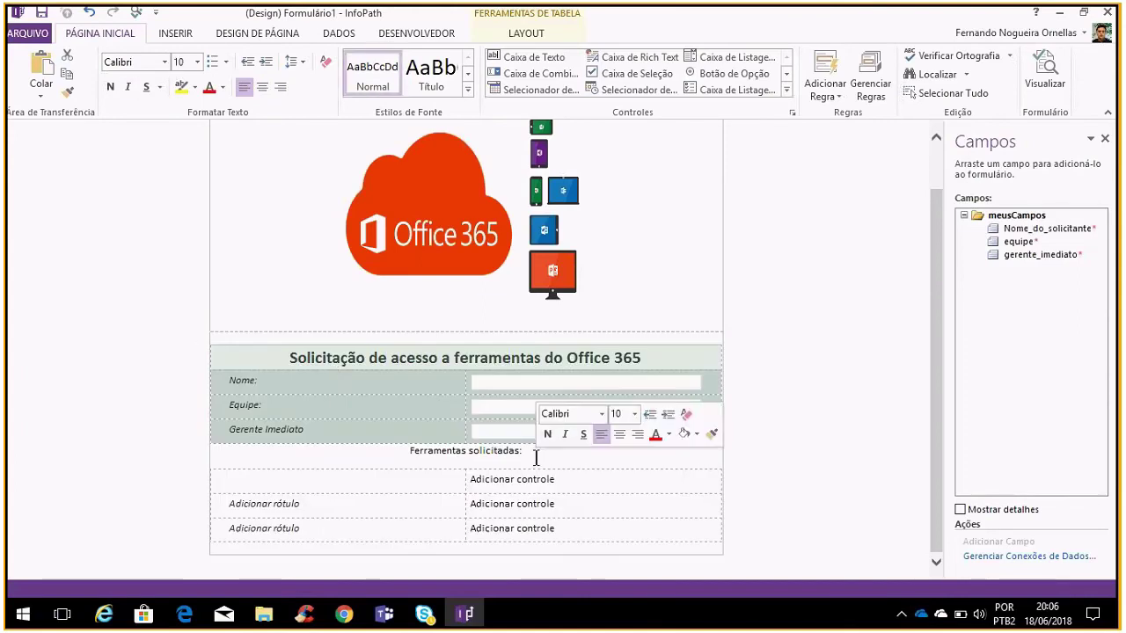
{"action": "key", "text": "ctrl+shift+Home"}
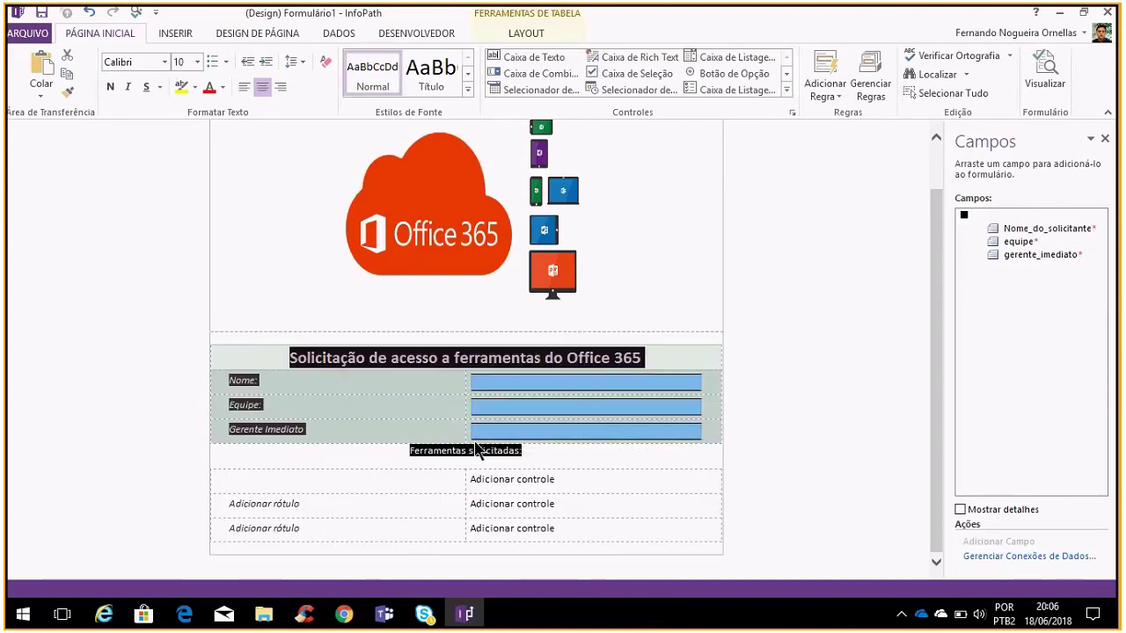
{"action": "triple_click", "coordinate": [430, 451]}
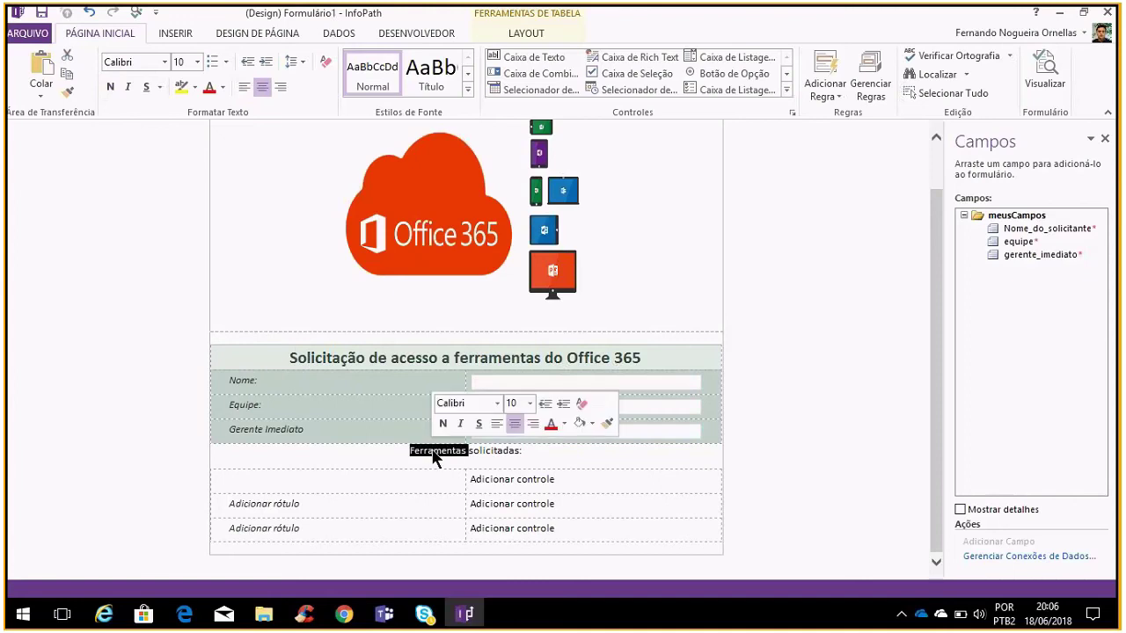
{"action": "left_click", "coordinate": [198, 61]}
{"action": "left_click", "coordinate": [181, 144]}
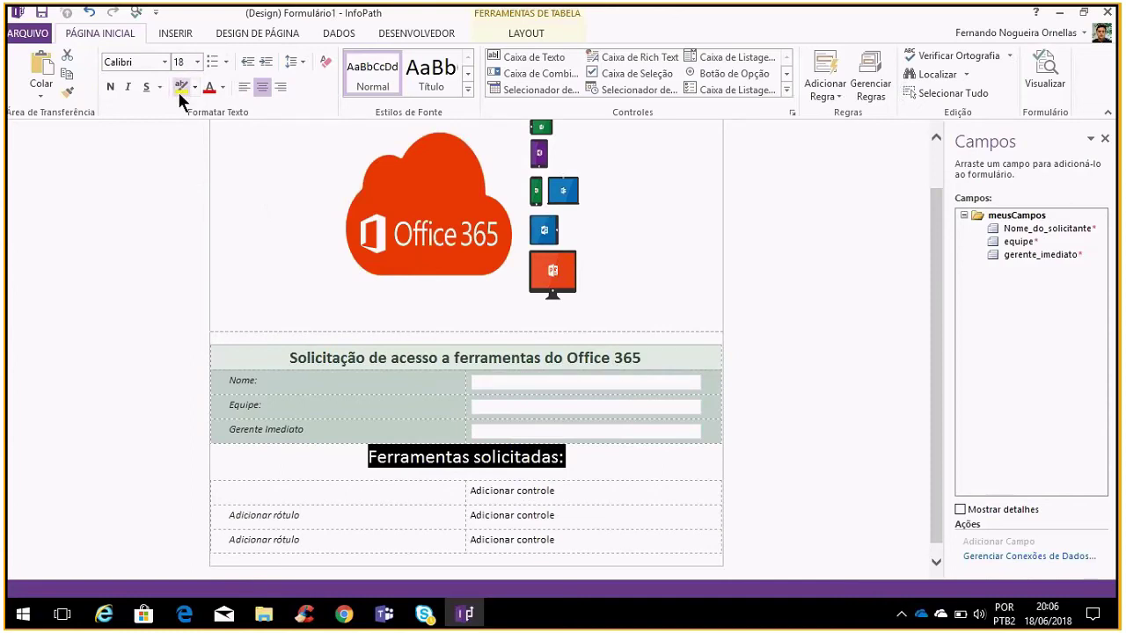
{"action": "key", "text": "ctrl+n"}
{"action": "left_click", "coordinate": [294, 457]}
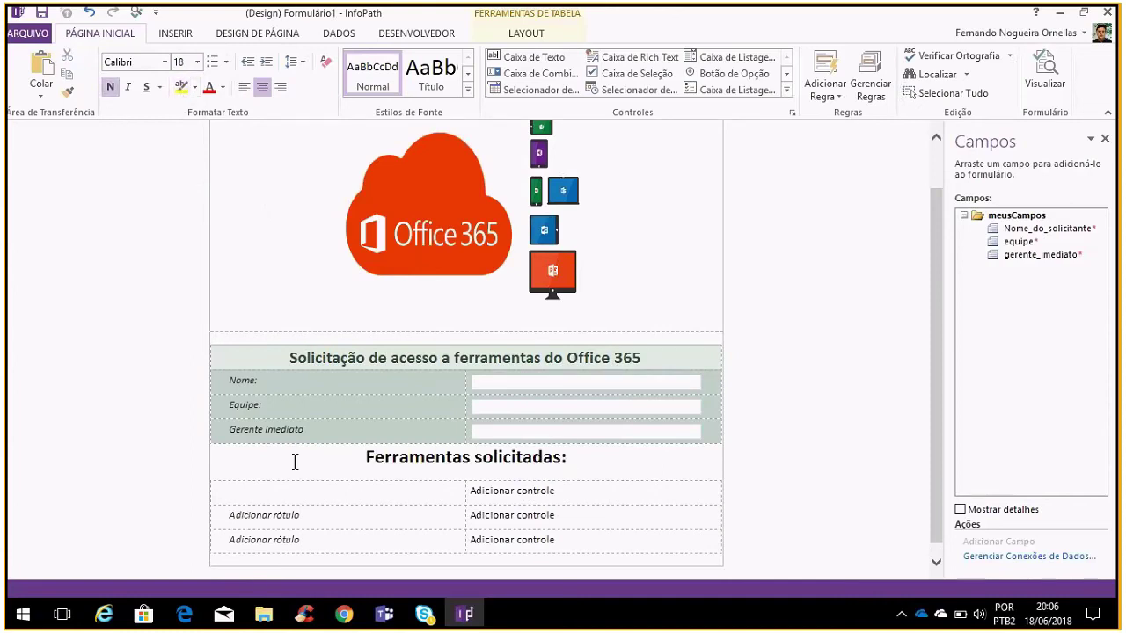
{"action": "left_click", "coordinate": [425, 486]}
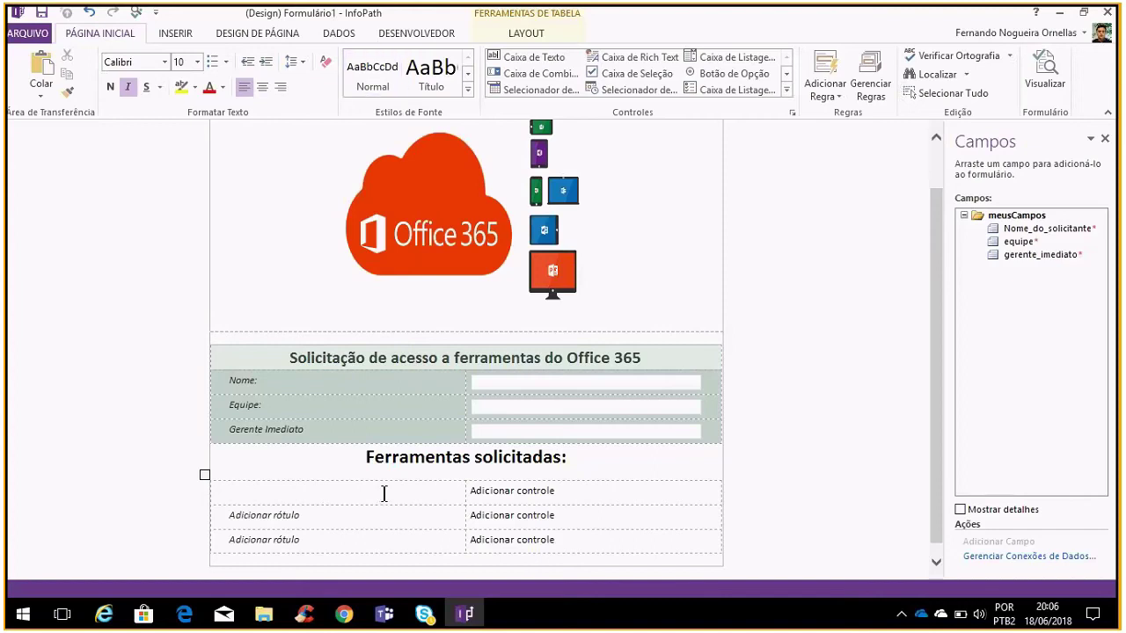
Fill the left column's labels with Microsoft Teams, Sharepoint and OneDrive
{"action": "type", "text": "Microsot"}
{"action": "key", "text": "BackSpace"}
{"action": "type", "text": "ft teams"}
{"action": "key", "text": "BackSpace"}
{"action": "key", "text": "BackSpace"}
{"action": "key", "text": "BackSpace"}
{"action": "key", "text": "BackSpace"}
{"action": "key", "text": "BackSpace"}
{"action": "type", "text": "Teams"}
{"action": "left_click", "coordinate": [407, 523]}
{"action": "type", "text": "Sharepoint"}
{"action": "left_click", "coordinate": [364, 534]}
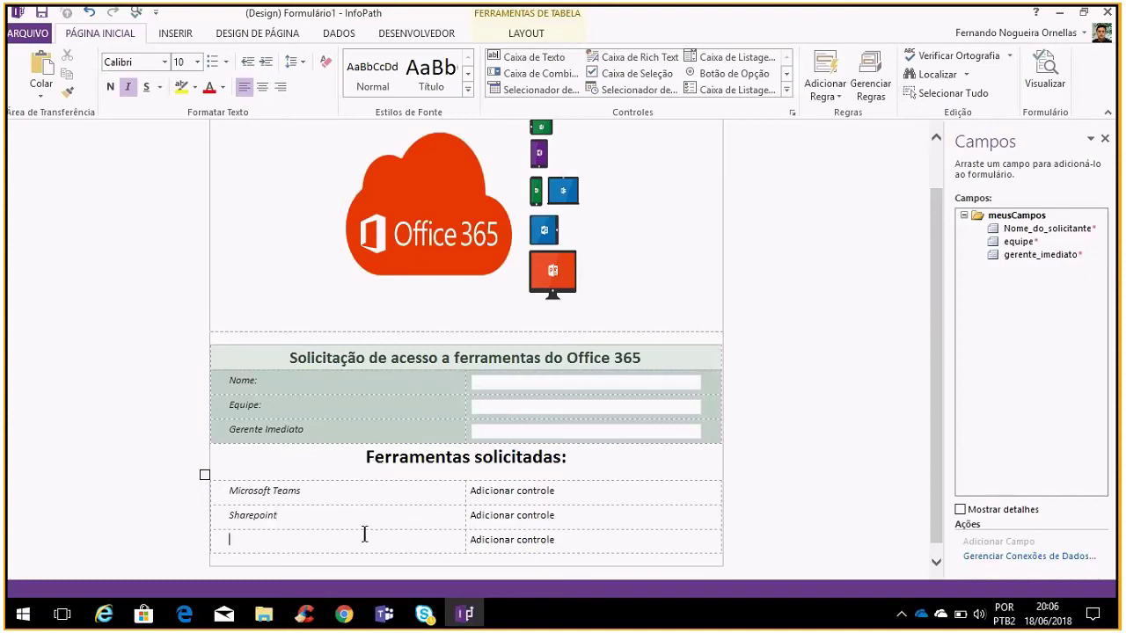
{"action": "type", "text": "OneDrive"}
Fill the right column with Skype for Business, InfoPath and Office Pro Plus
{"action": "left_click", "coordinate": [634, 490]}
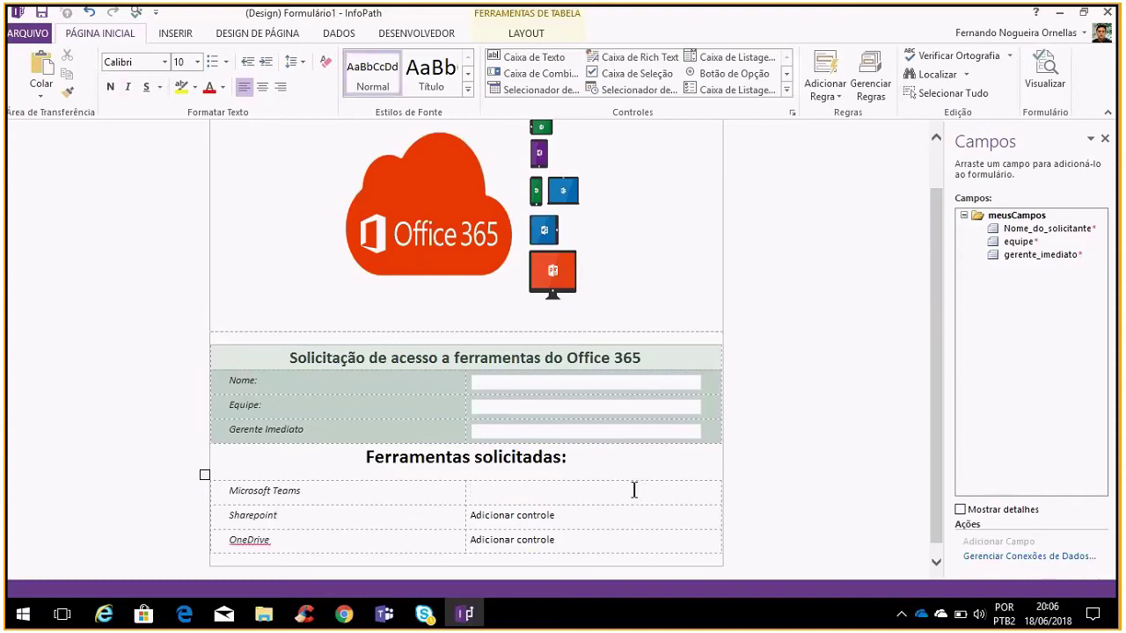
{"action": "type", "text": "Skype for Business"}
{"action": "left_click", "coordinate": [612, 519]}
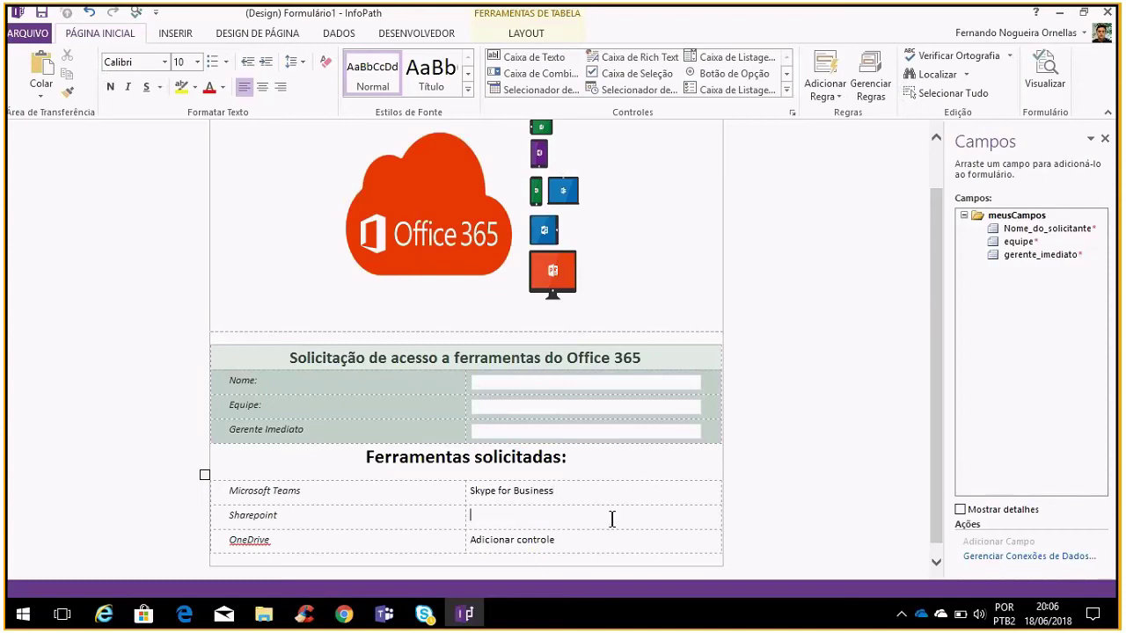
{"action": "type", "text": "InfoPath"}
{"action": "left_click", "coordinate": [601, 546]}
{"action": "type", "text": "Office Pro Plus"}
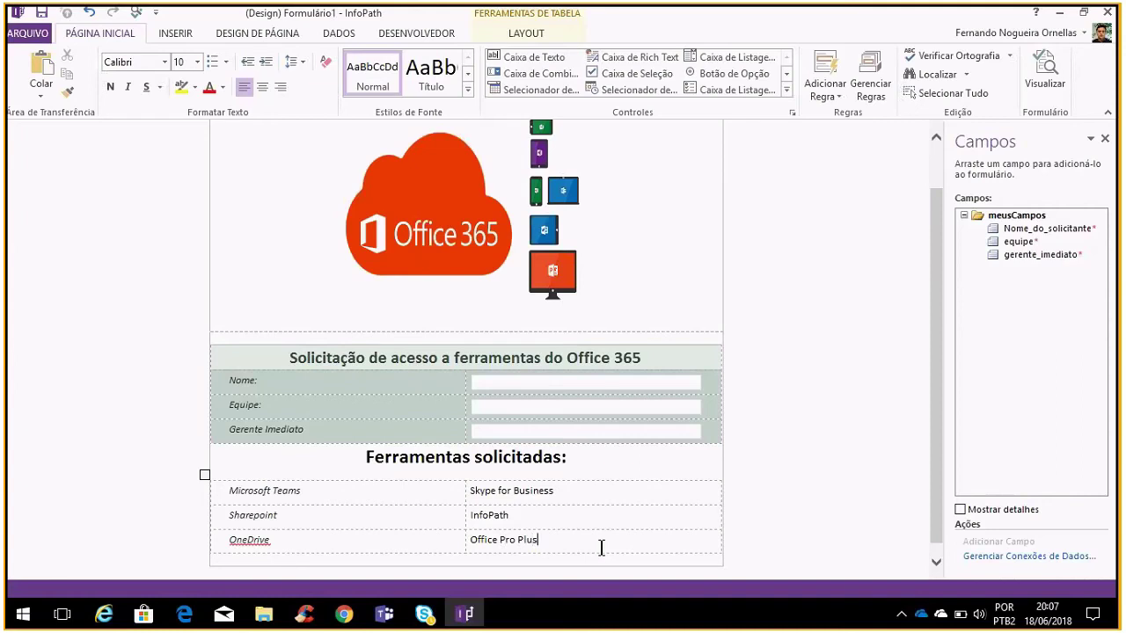
{"action": "left_click", "coordinate": [385, 501]}
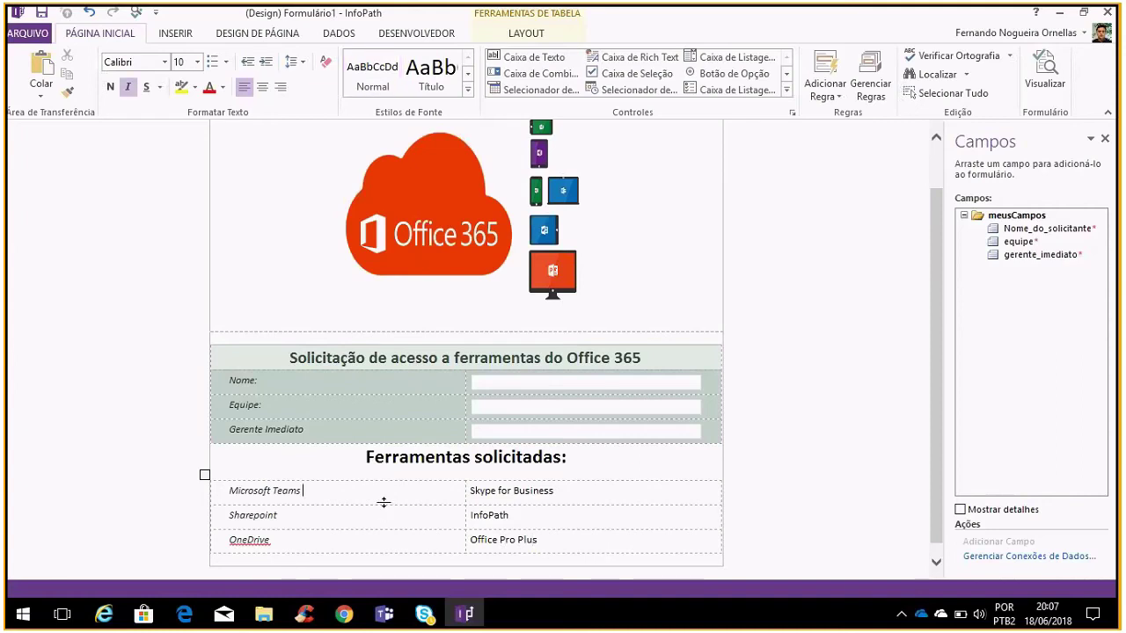
Insert a single option button (campo4) after Microsoft Teams
{"action": "left_click", "coordinate": [786, 74]}
{"action": "left_click", "coordinate": [787, 74]}
{"action": "left_click", "coordinate": [786, 74]}
{"action": "left_click", "coordinate": [786, 60]}
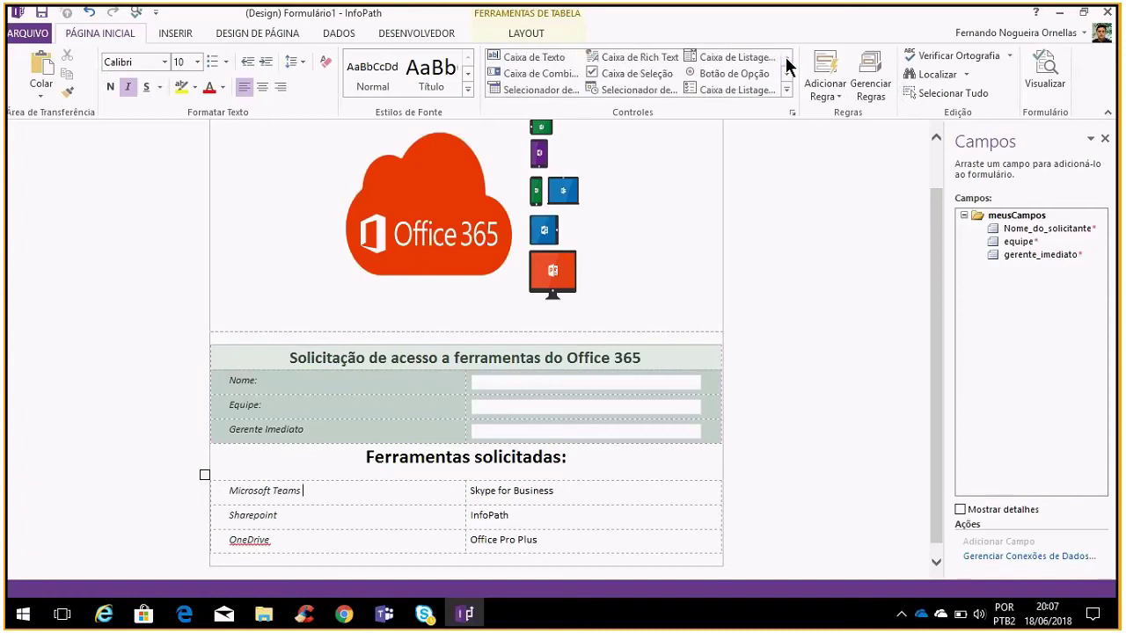
{"action": "left_click", "coordinate": [751, 77]}
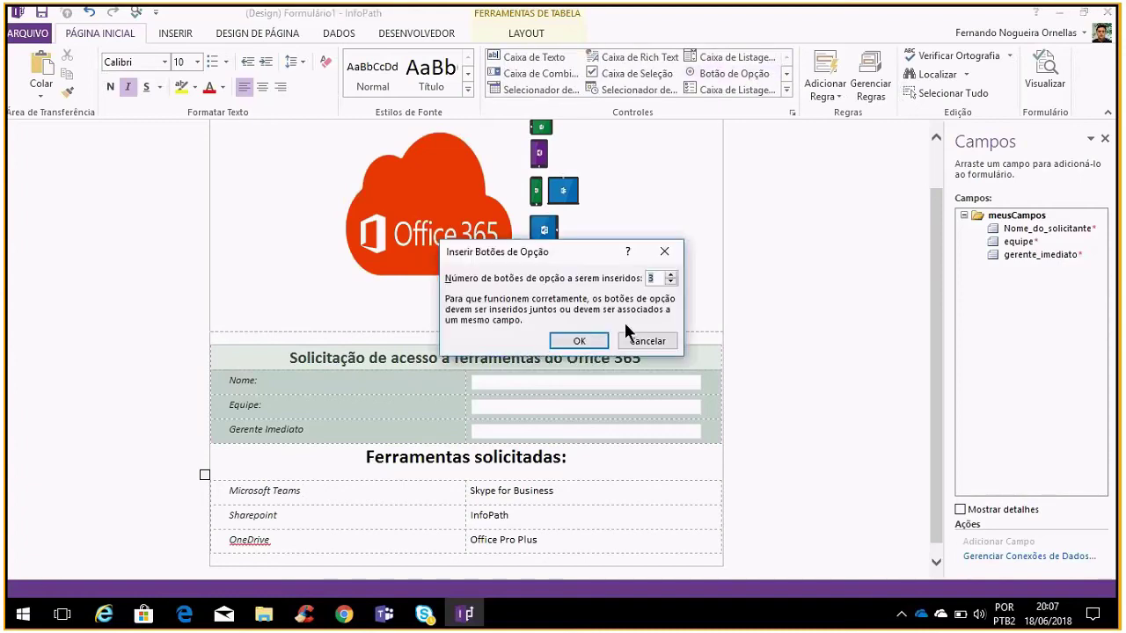
{"action": "left_click", "coordinate": [584, 341]}
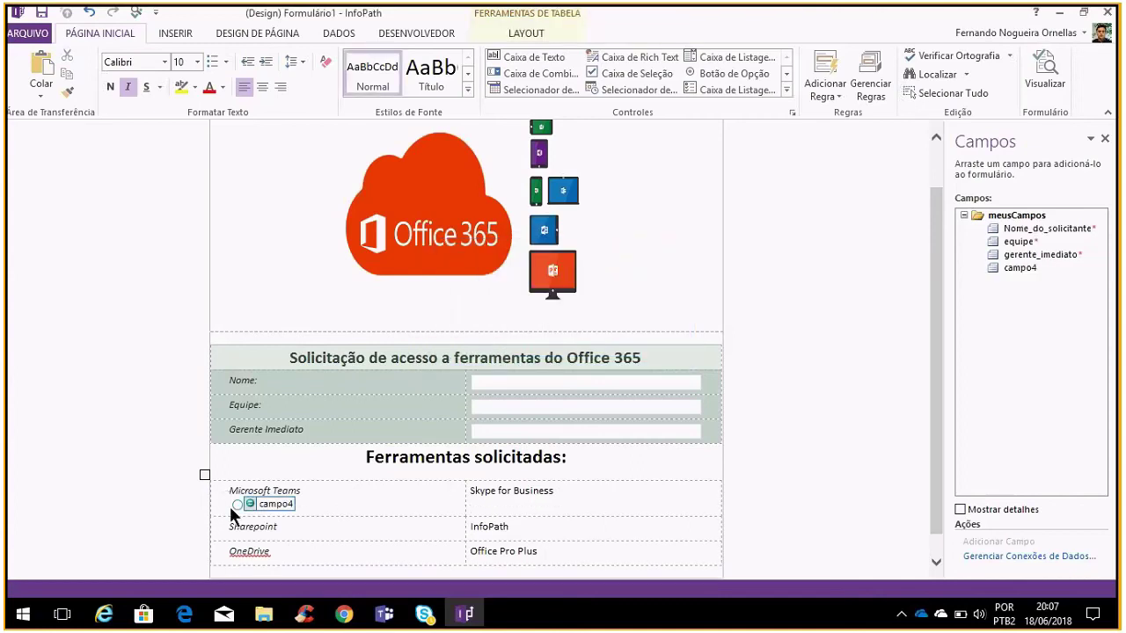
Keep the option button beside Microsoft Teams and remove the empty line beneath it
{"action": "left_click", "coordinate": [238, 505]}
{"action": "left_click_drag", "start_coordinate": [240, 495], "coordinate": [344, 494]}
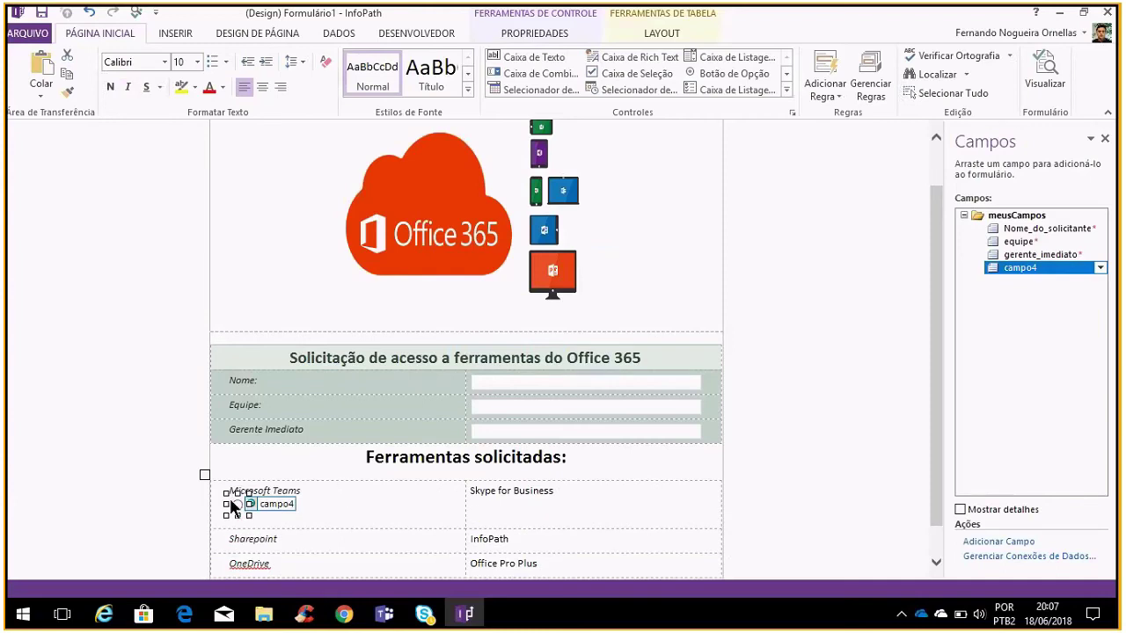
{"action": "left_click", "coordinate": [257, 504]}
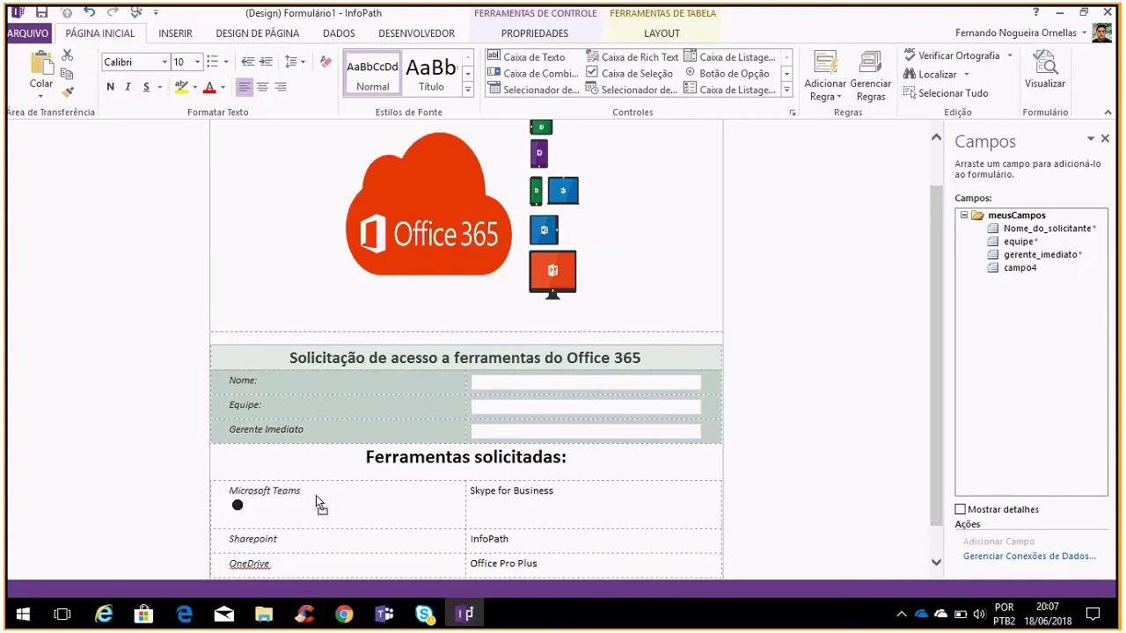
{"action": "key", "text": "ctrl+z"}
{"action": "left_click", "coordinate": [332, 517]}
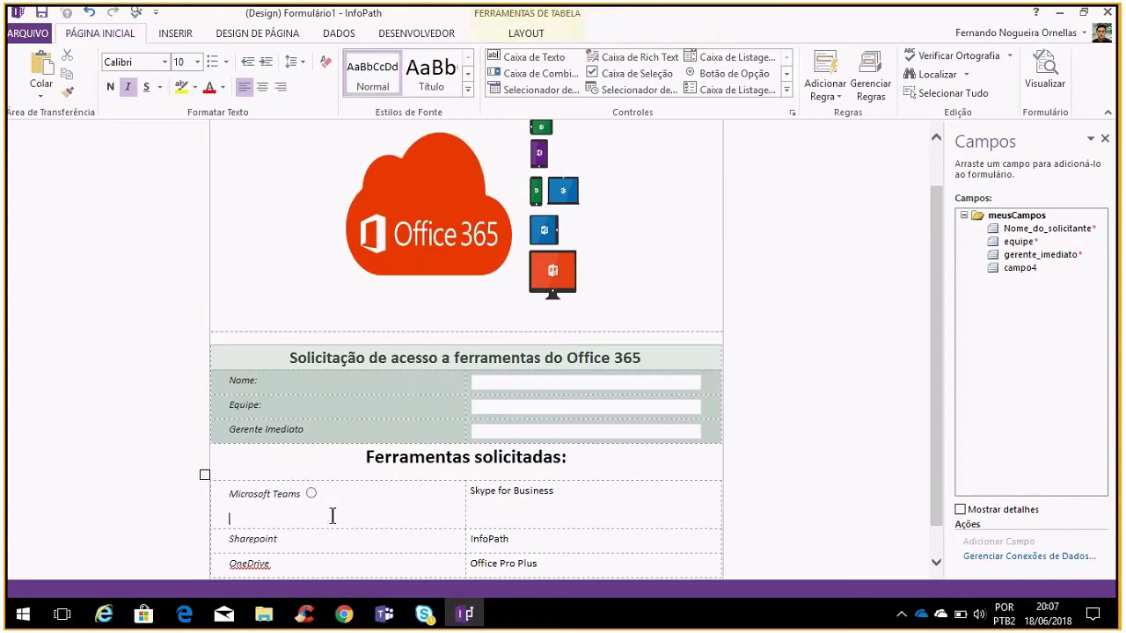
{"action": "key", "text": "BackSpace"}
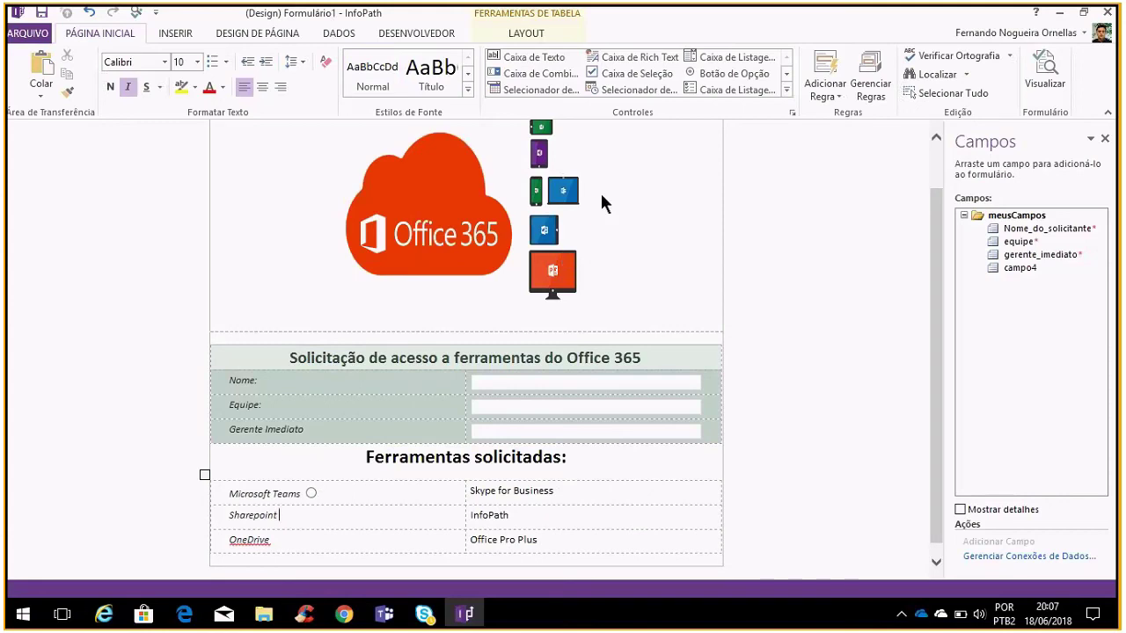
{"action": "left_click", "coordinate": [311, 495]}
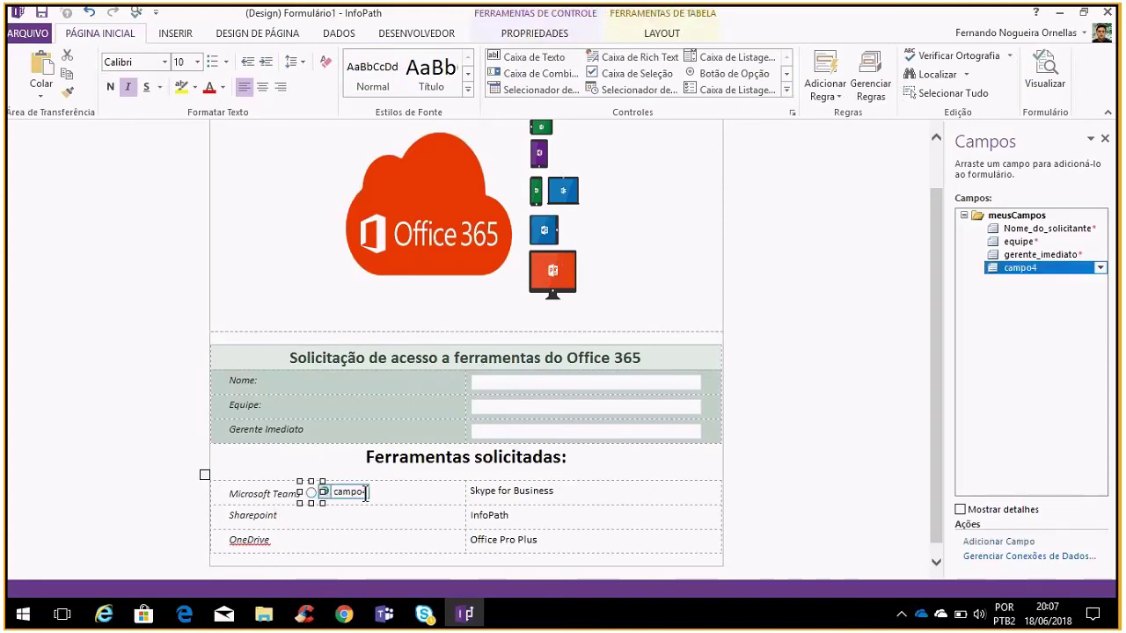
{"action": "left_click", "coordinate": [366, 493]}
{"action": "left_click", "coordinate": [311, 493]}
Insert three option buttons (campo5) under Sharepoint
{"action": "left_click", "coordinate": [331, 525]}
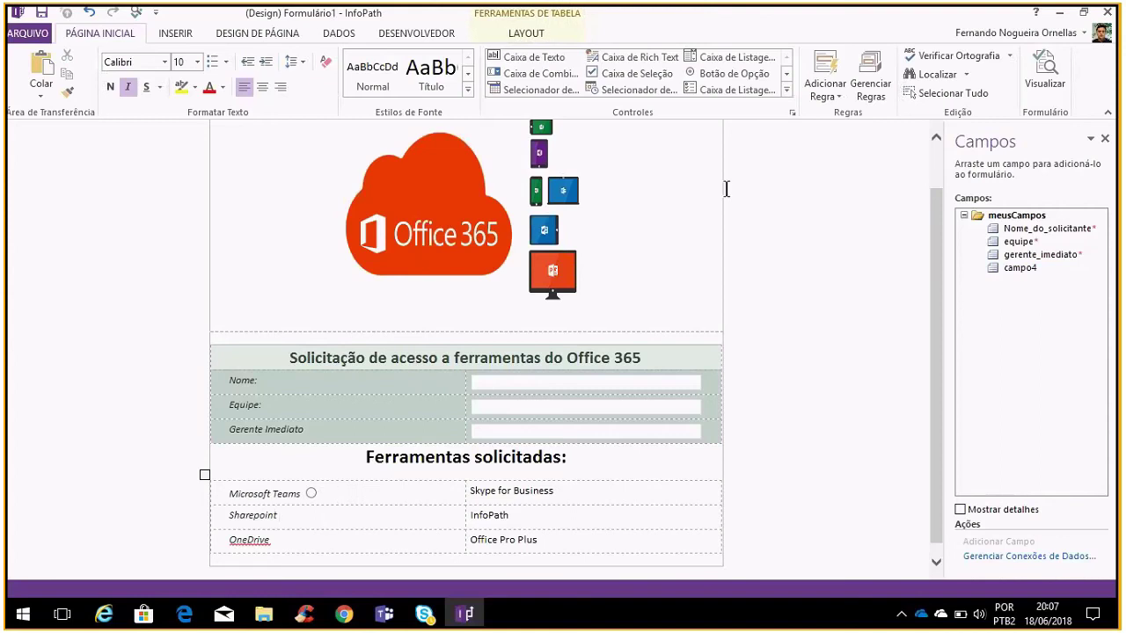
{"action": "left_click", "coordinate": [787, 73]}
{"action": "left_click", "coordinate": [788, 58]}
{"action": "left_click", "coordinate": [787, 73]}
{"action": "left_click", "coordinate": [786, 74]}
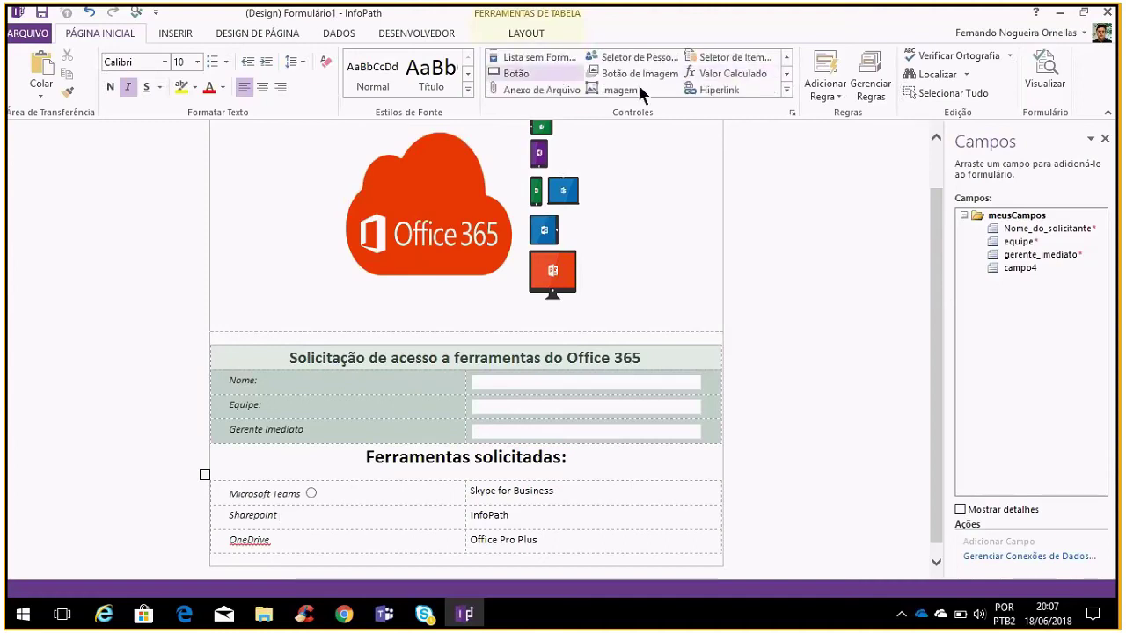
{"action": "left_click", "coordinate": [786, 58]}
{"action": "left_click", "coordinate": [786, 58]}
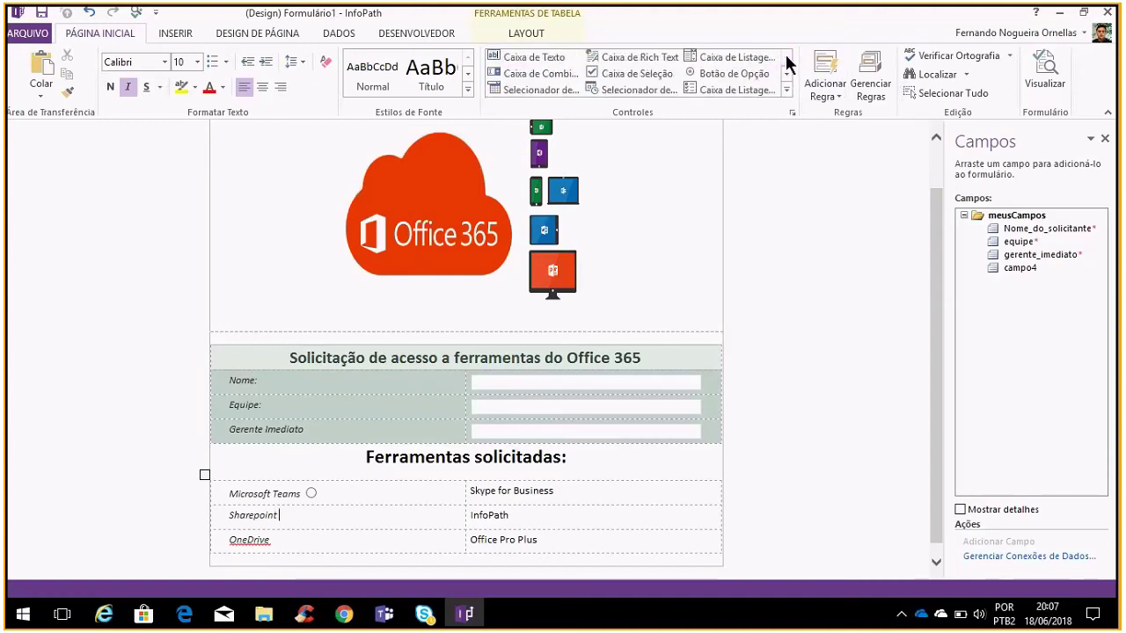
{"action": "left_click", "coordinate": [730, 74]}
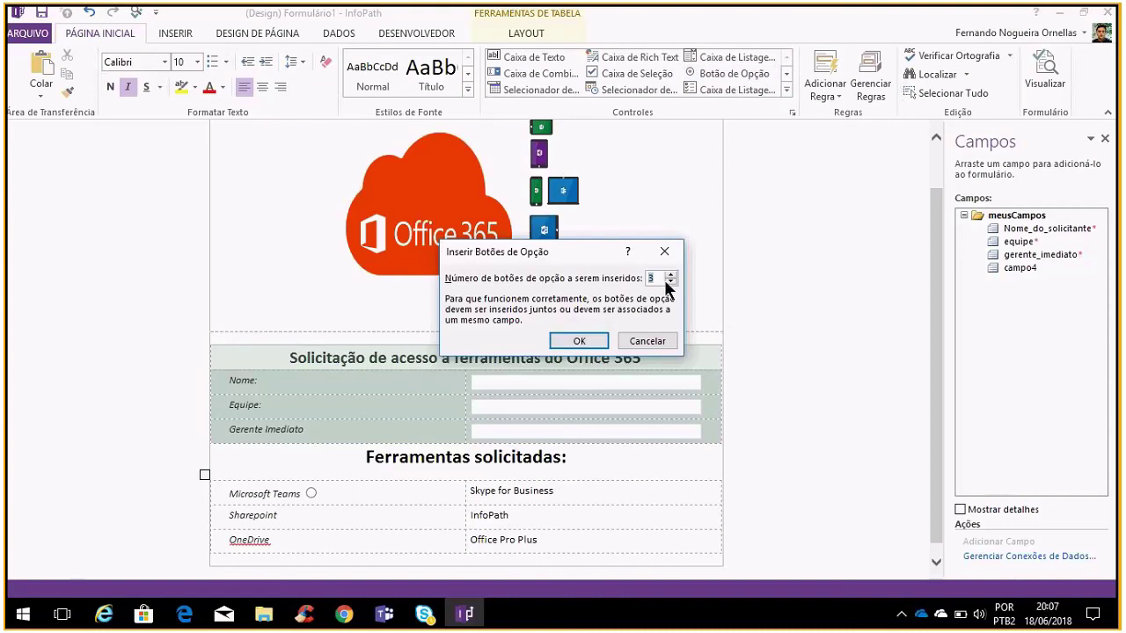
{"action": "left_click", "coordinate": [602, 337]}
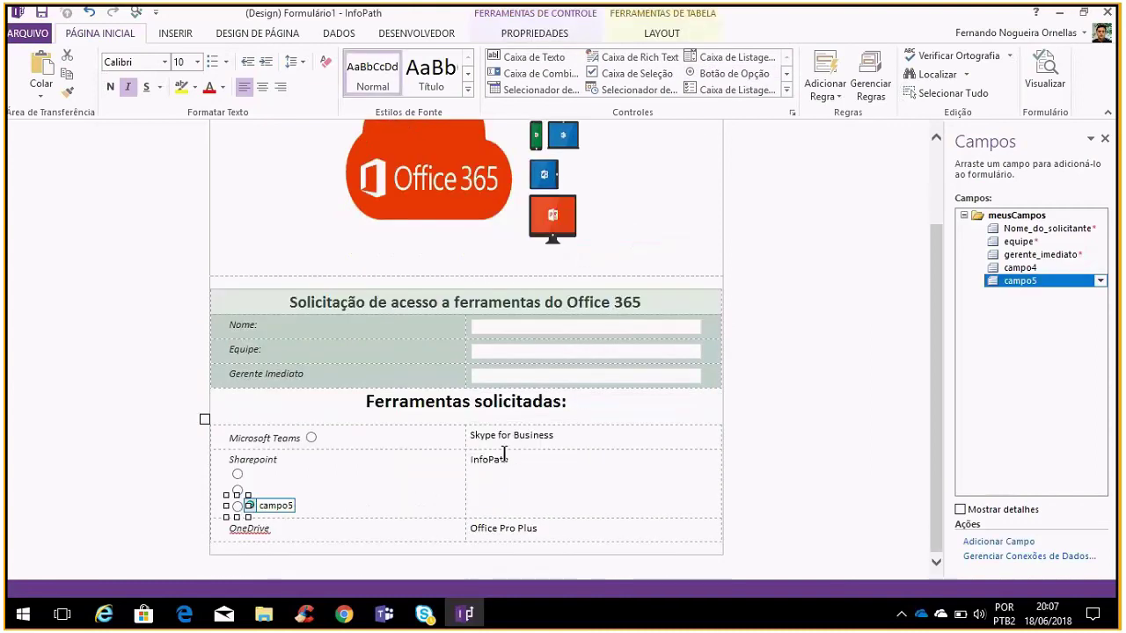
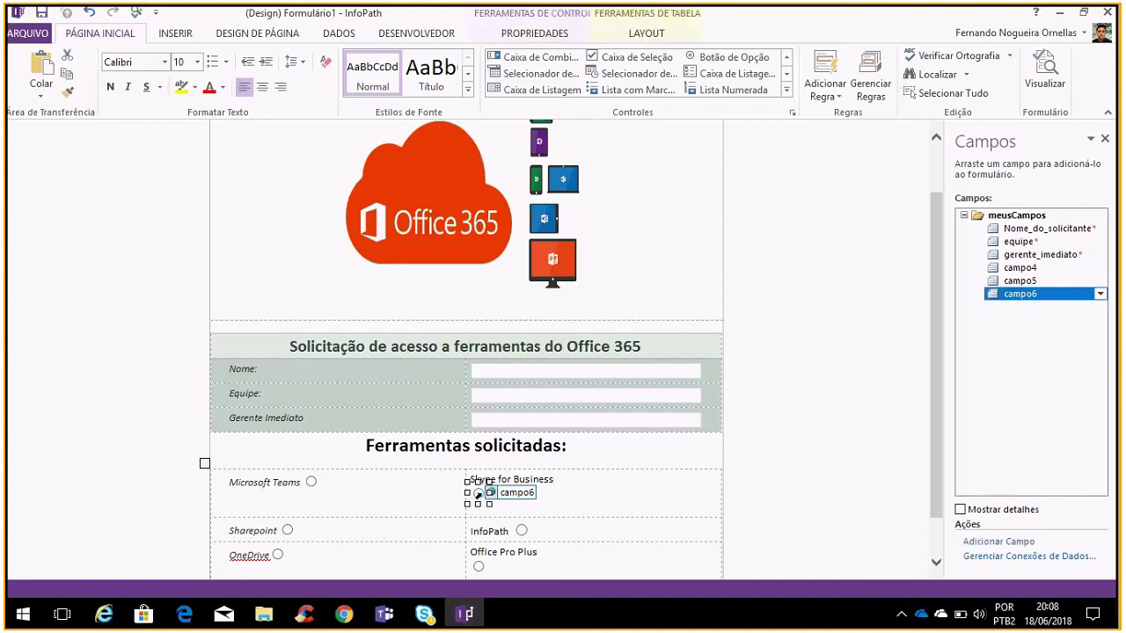
Move the option button beside Skype for Business and delete the empty line beneath it
{"action": "left_click_drag", "start_coordinate": [482, 482], "coordinate": [561, 482]}
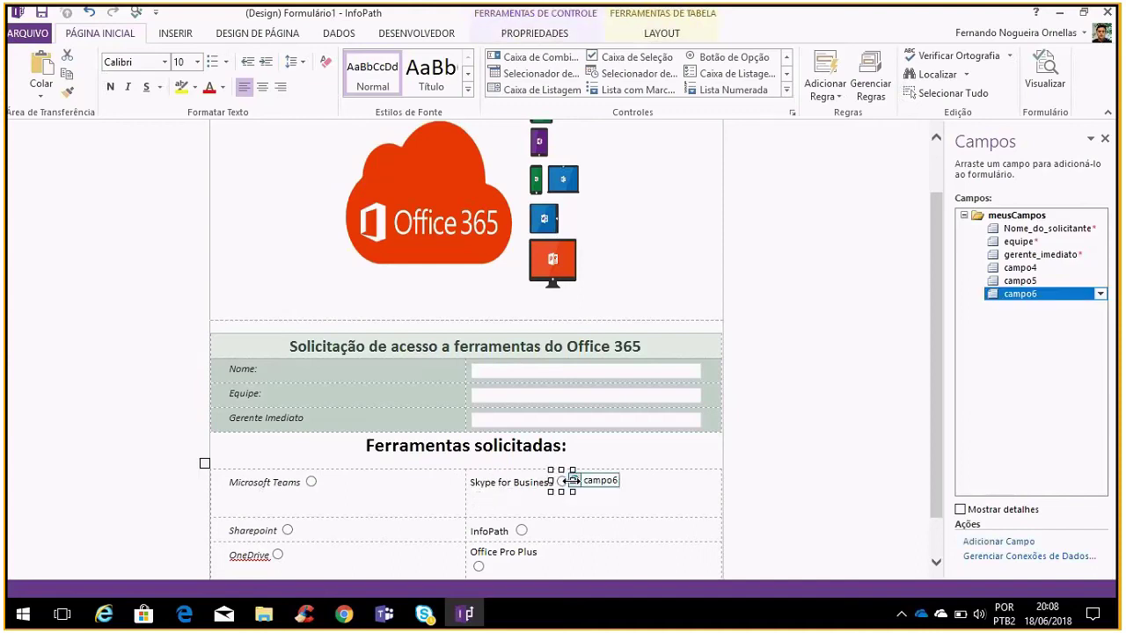
{"action": "left_click", "coordinate": [538, 510]}
{"action": "key", "text": "BackSpace"}
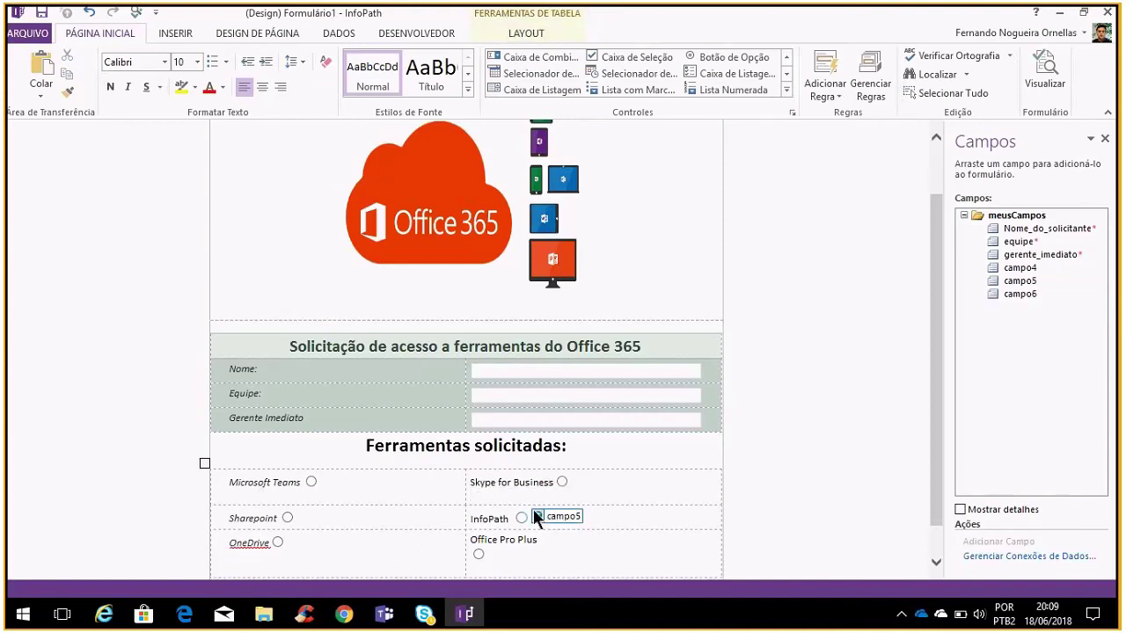
Move the option button up beside the Office Pro Plus label
{"action": "scroll", "coordinate": [535, 512], "scroll_direction": "down", "scroll_amount": 1}
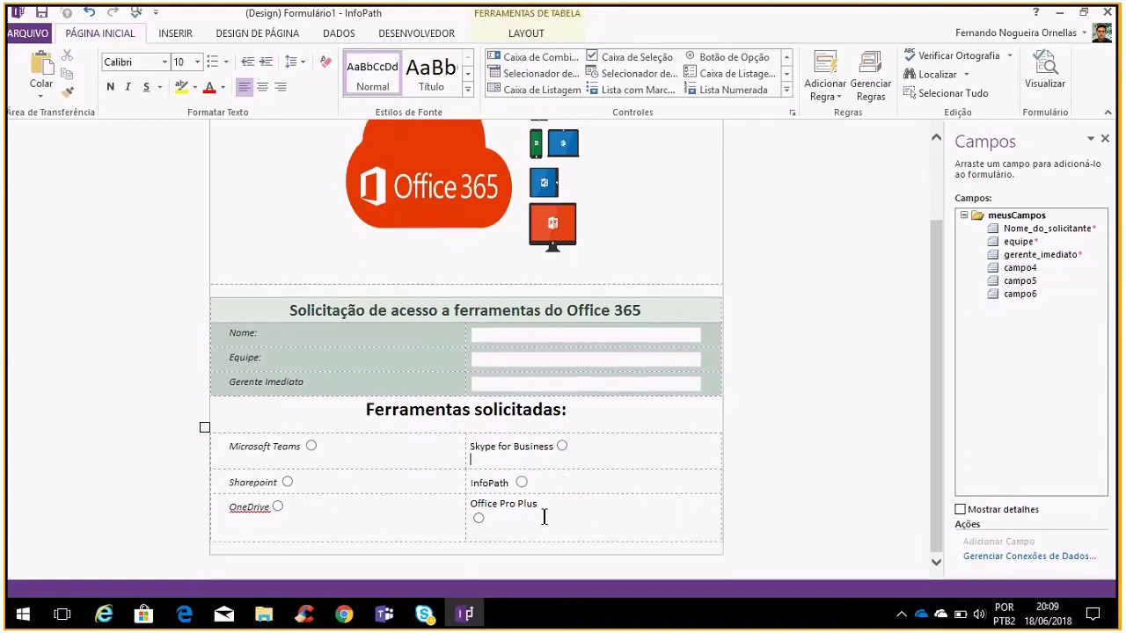
{"action": "left_click", "coordinate": [474, 515]}
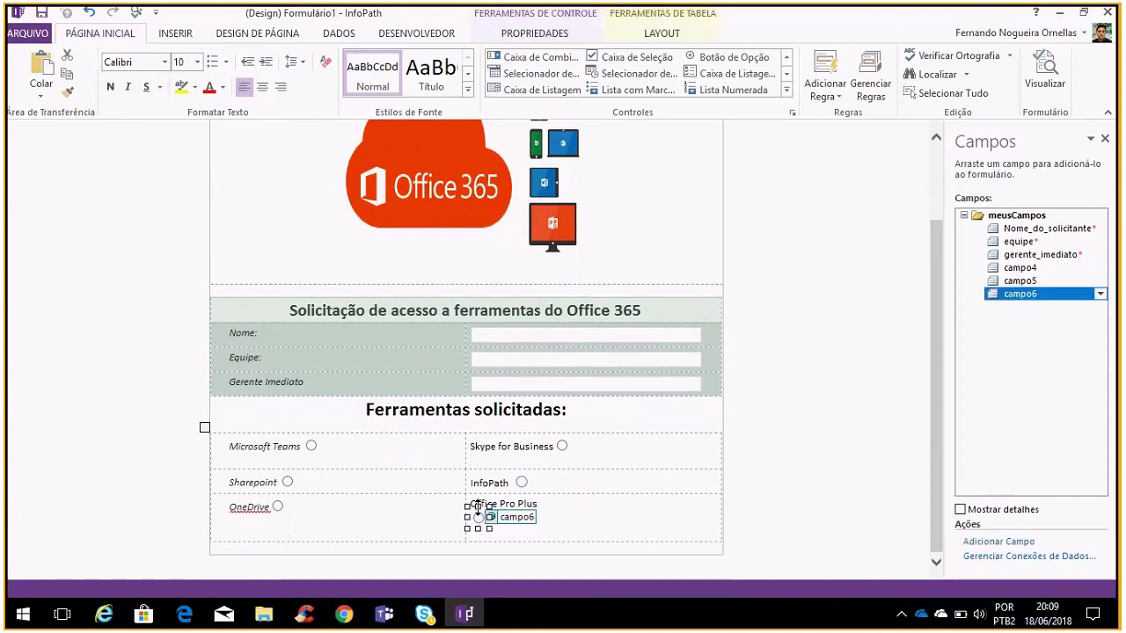
{"action": "left_click_drag", "start_coordinate": [476, 507], "coordinate": [546, 505]}
{"action": "left_click", "coordinate": [596, 534]}
{"action": "scroll", "coordinate": [531, 532], "scroll_direction": "up", "scroll_amount": 1}
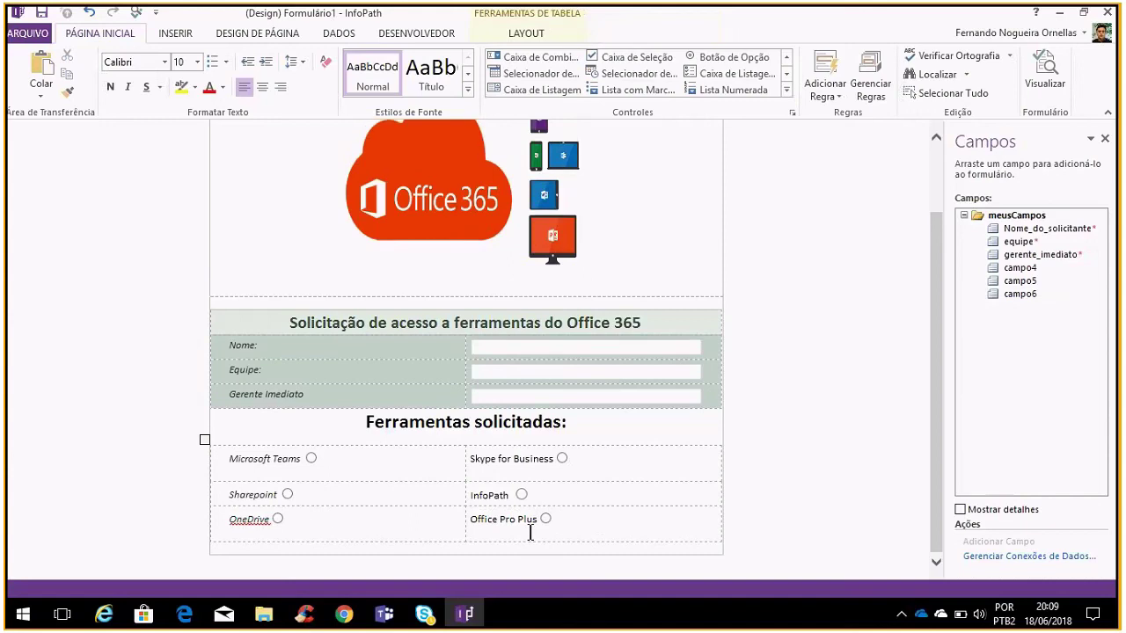
{"action": "left_click", "coordinate": [431, 534]}
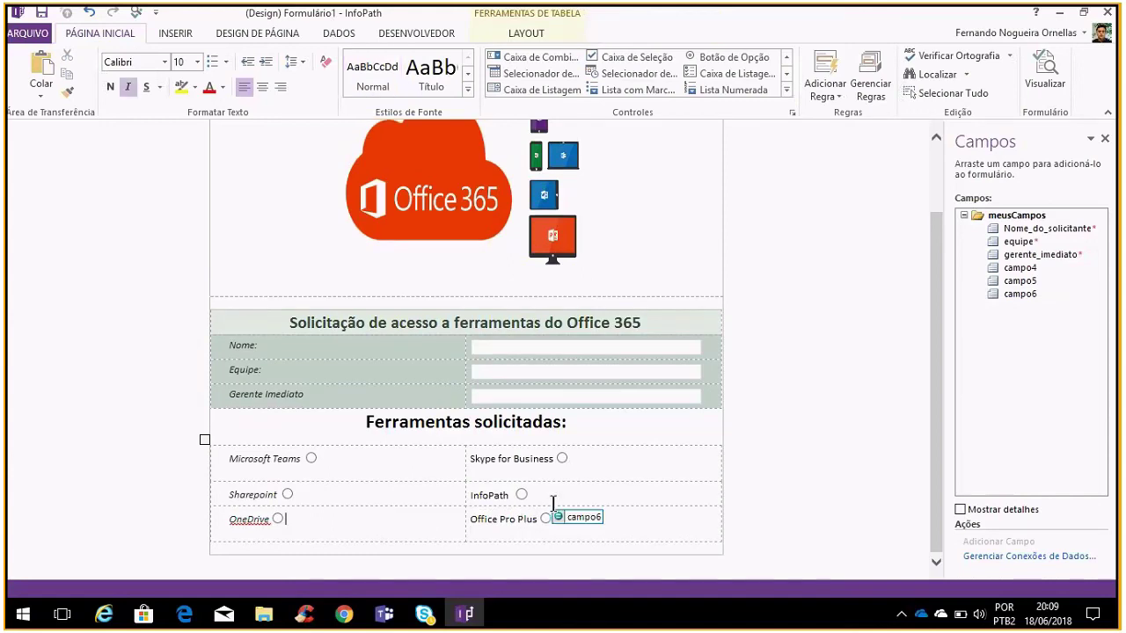
{"action": "left_click", "coordinate": [532, 478]}
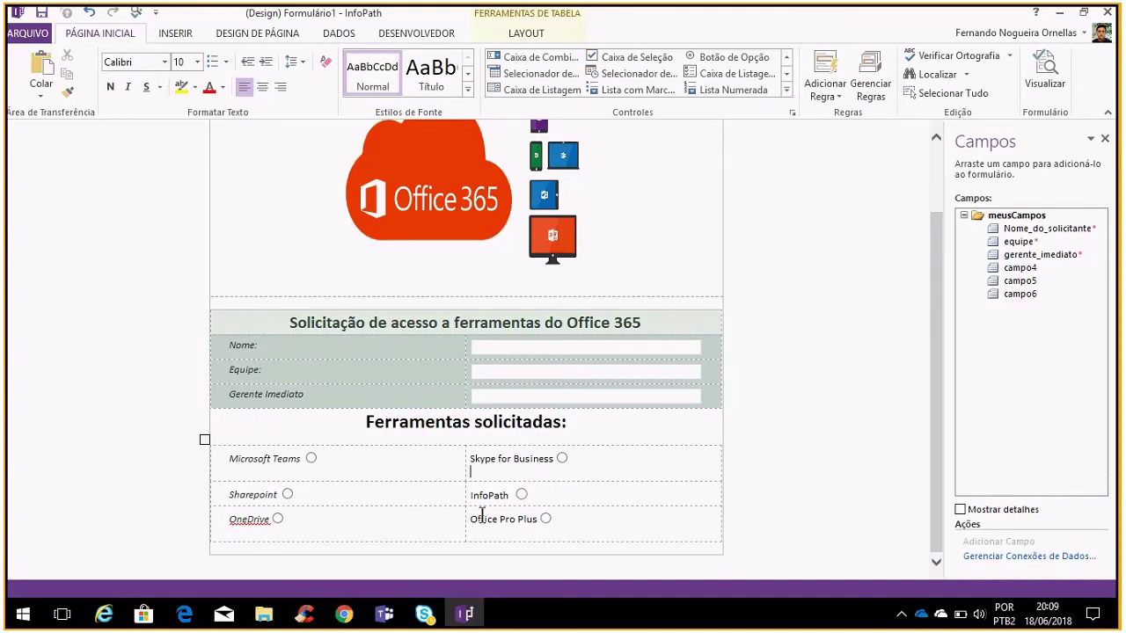
Make the tool names in the lower table rows bold at size 12
{"action": "left_click", "coordinate": [571, 527]}
{"action": "left_click_drag", "start_coordinate": [571, 527], "coordinate": [268, 460]}
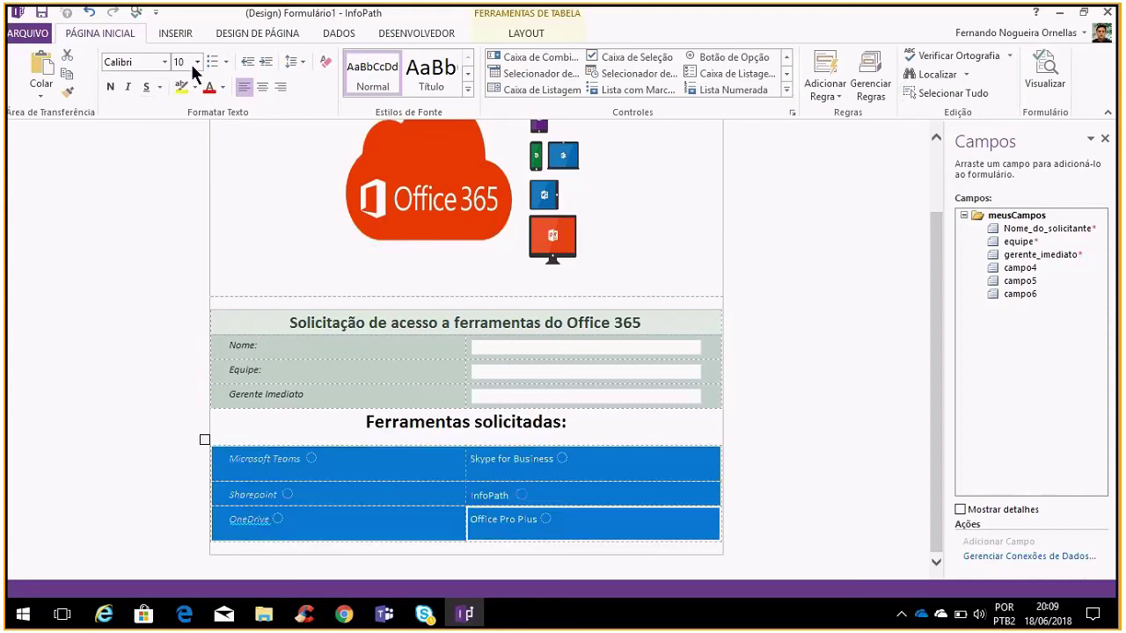
{"action": "left_click", "coordinate": [197, 61]}
{"action": "left_click", "coordinate": [193, 112]}
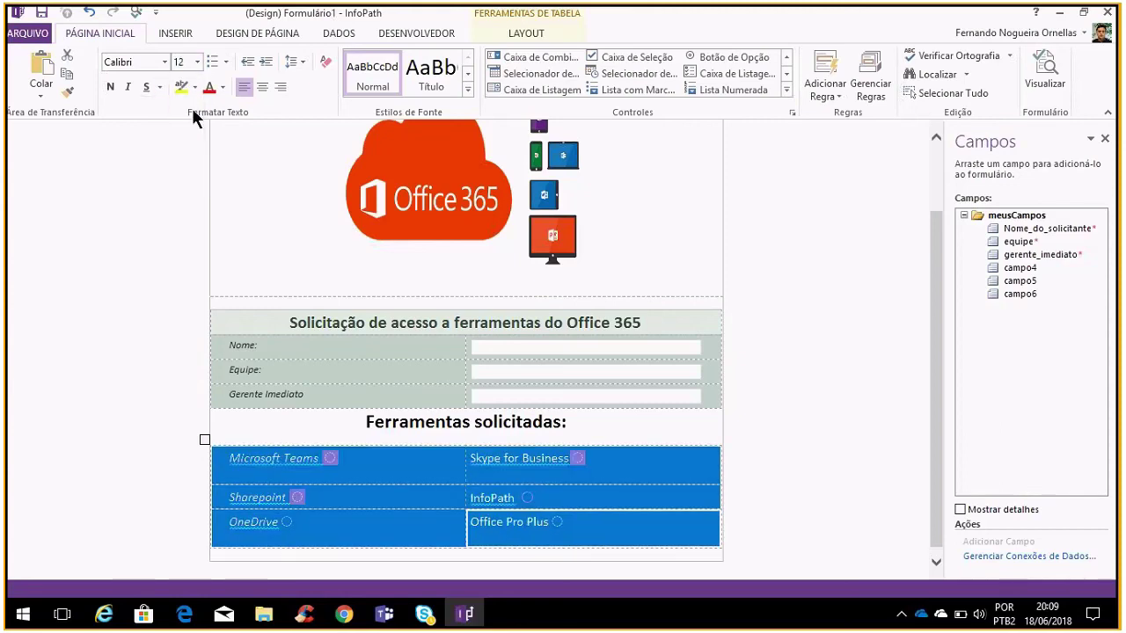
{"action": "left_click", "coordinate": [110, 86]}
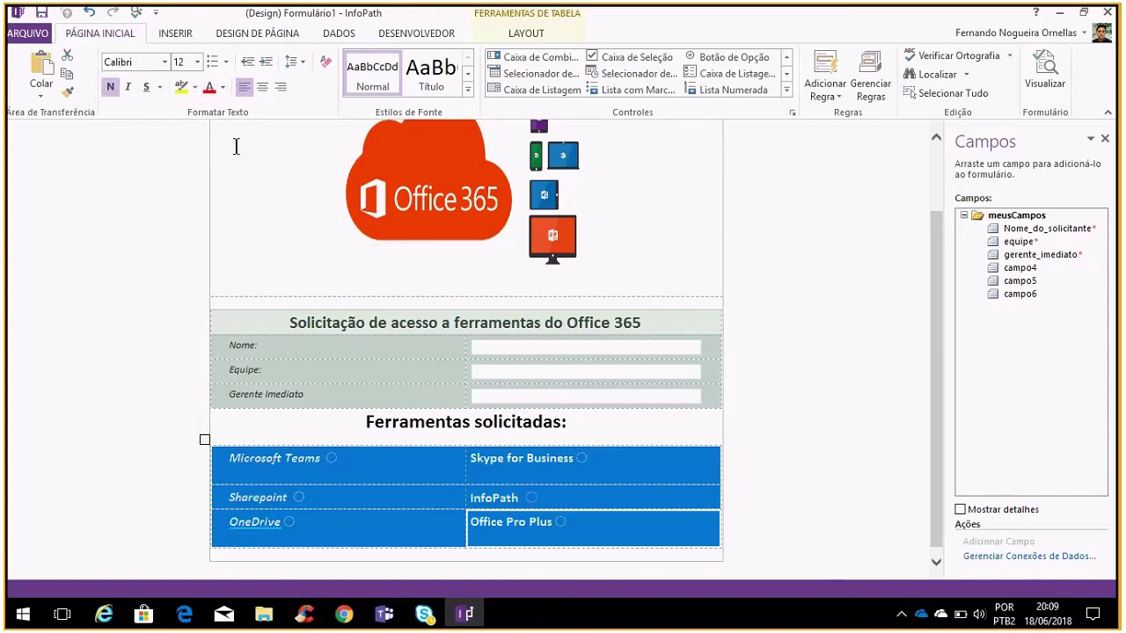
Reselect the whole tools table and check font colours, leaving the colour unchanged
{"action": "left_click", "coordinate": [626, 517]}
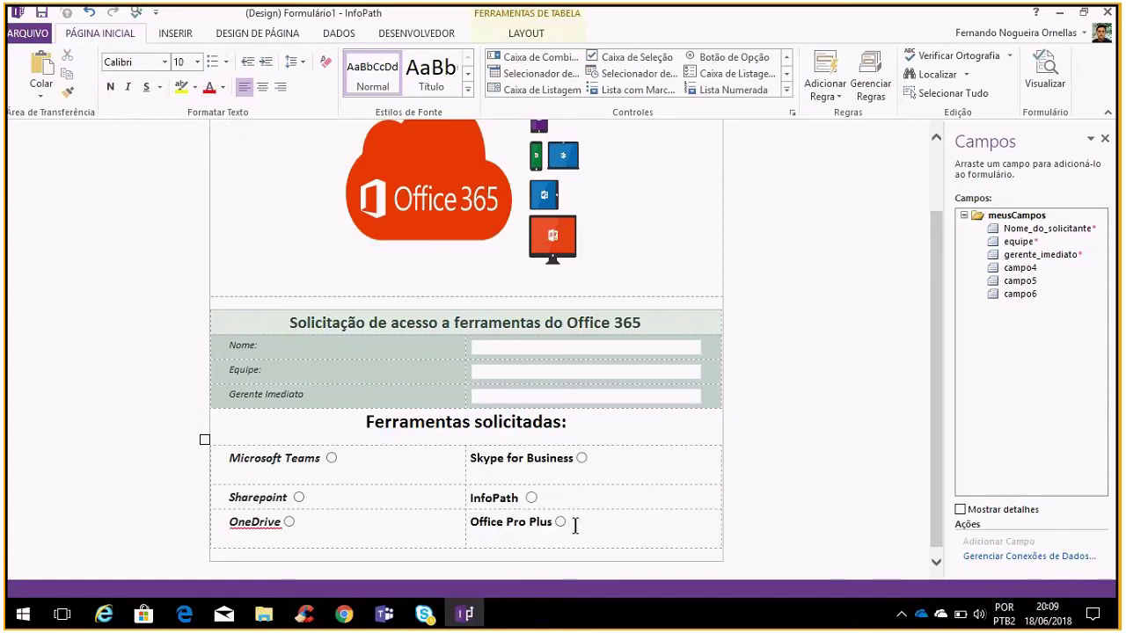
{"action": "left_click_drag", "start_coordinate": [575, 525], "coordinate": [317, 455]}
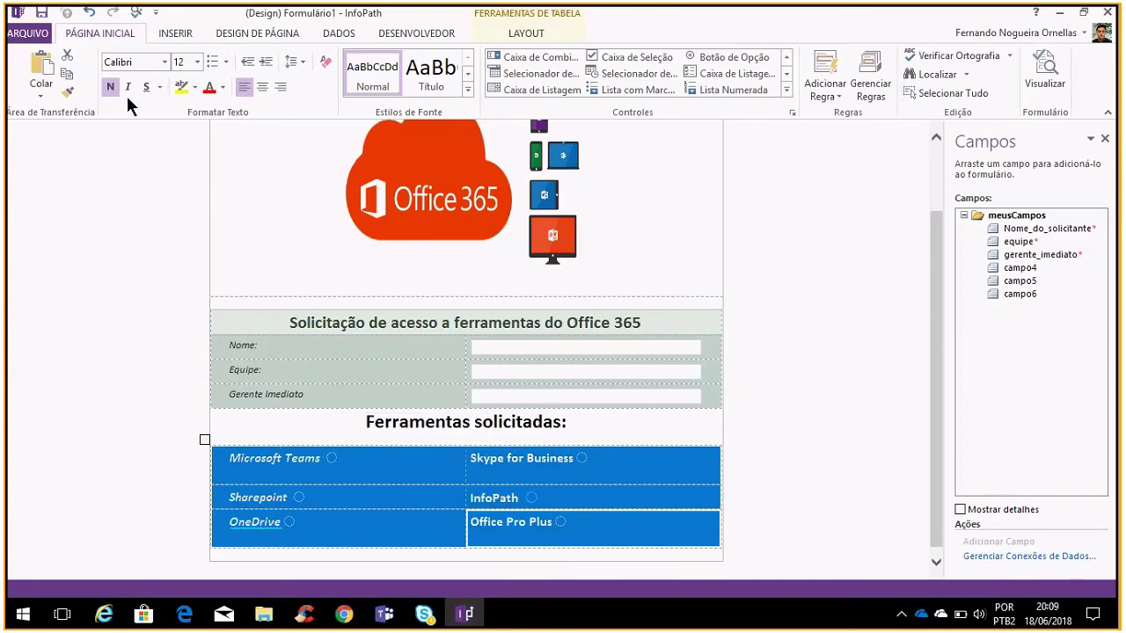
{"action": "left_click", "coordinate": [223, 87]}
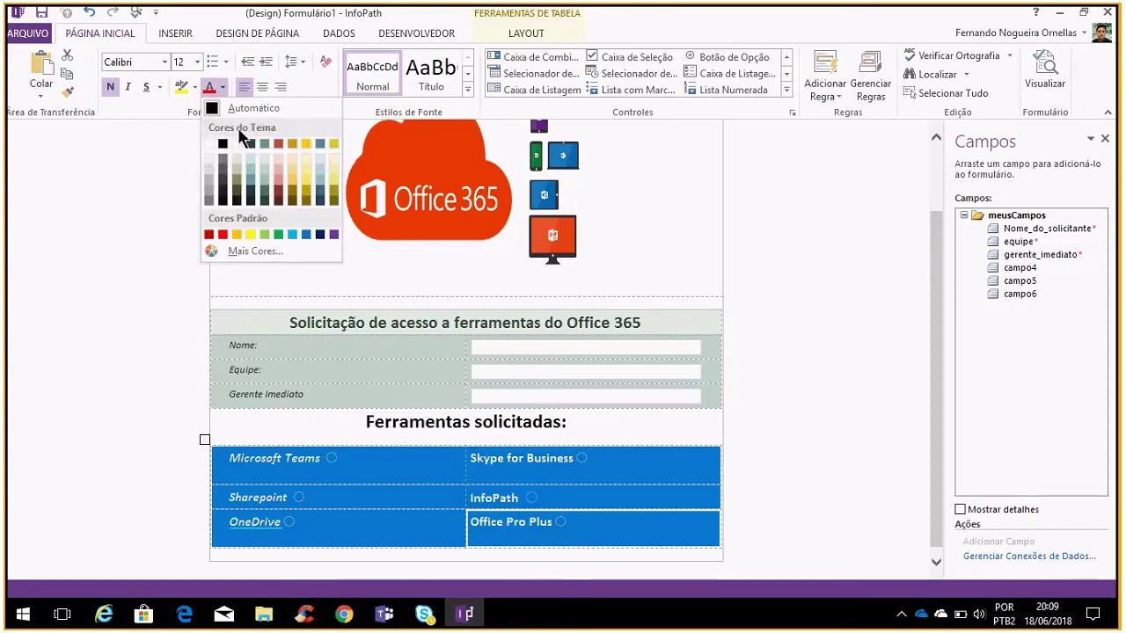
{"action": "left_click", "coordinate": [695, 539]}
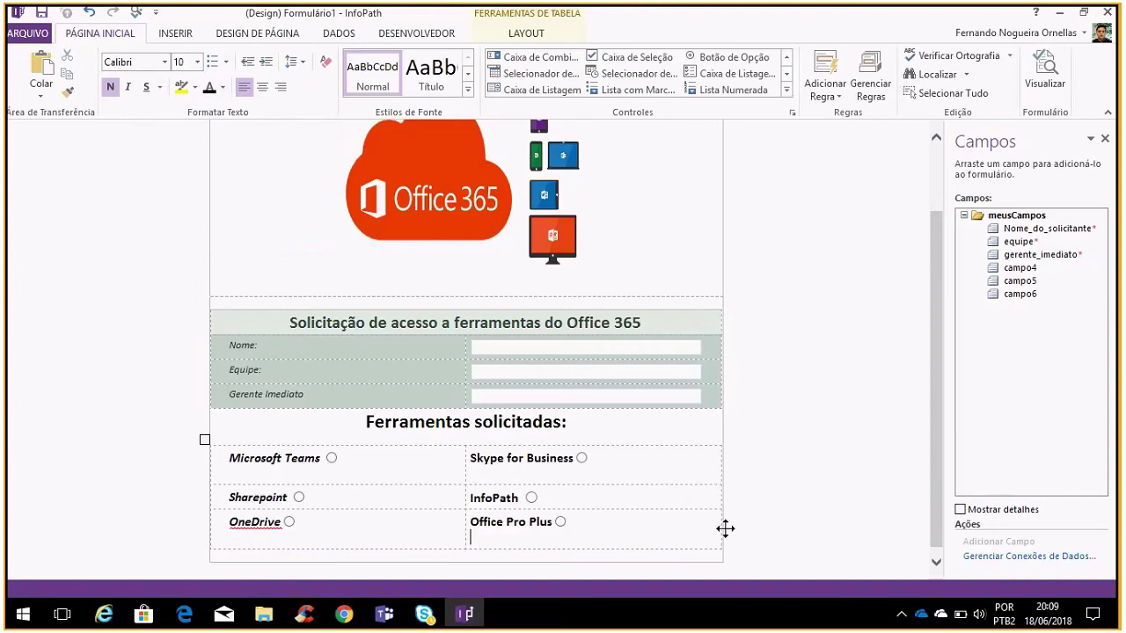
{"action": "left_click", "coordinate": [565, 550]}
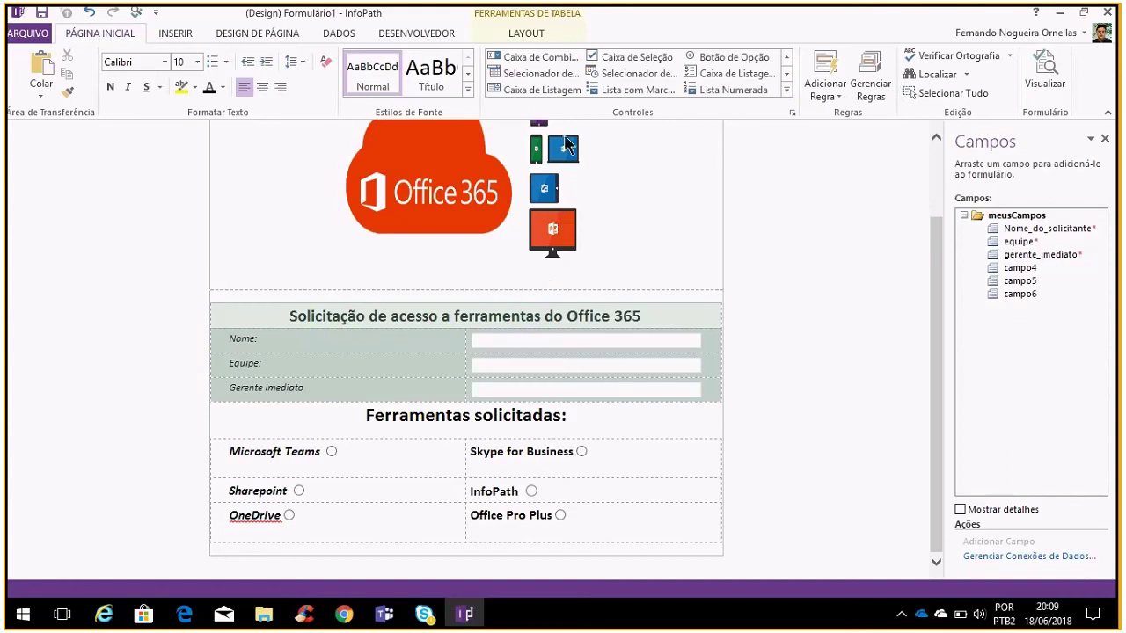
{"action": "left_click", "coordinate": [787, 74]}
Insert a button below the tools table and centre it
{"action": "left_click", "coordinate": [786, 74]}
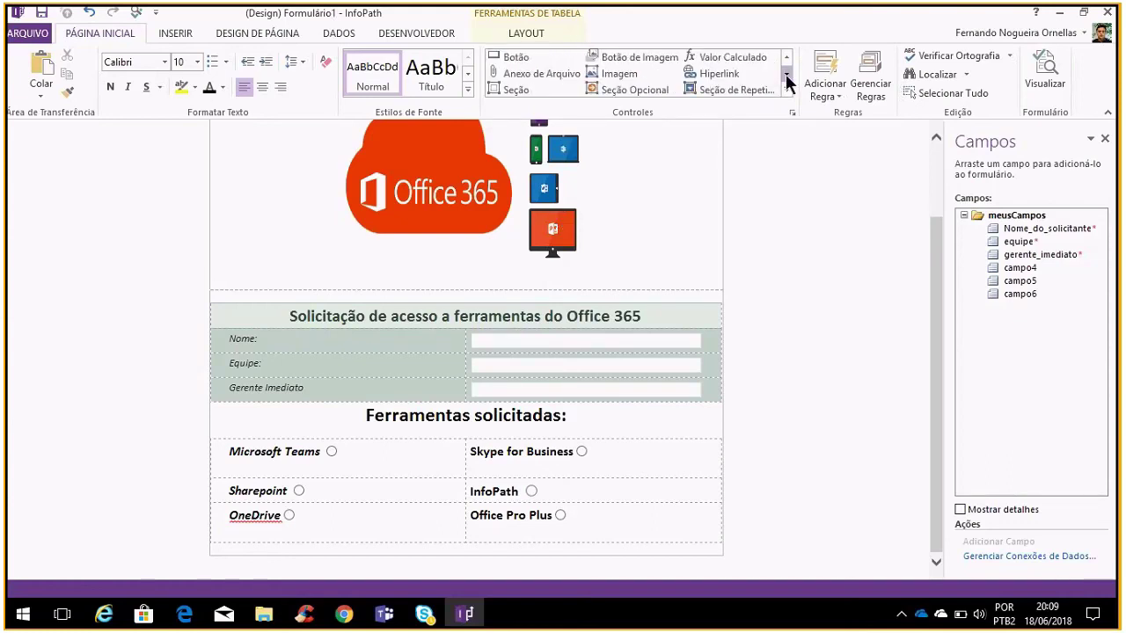
{"action": "left_click", "coordinate": [514, 57]}
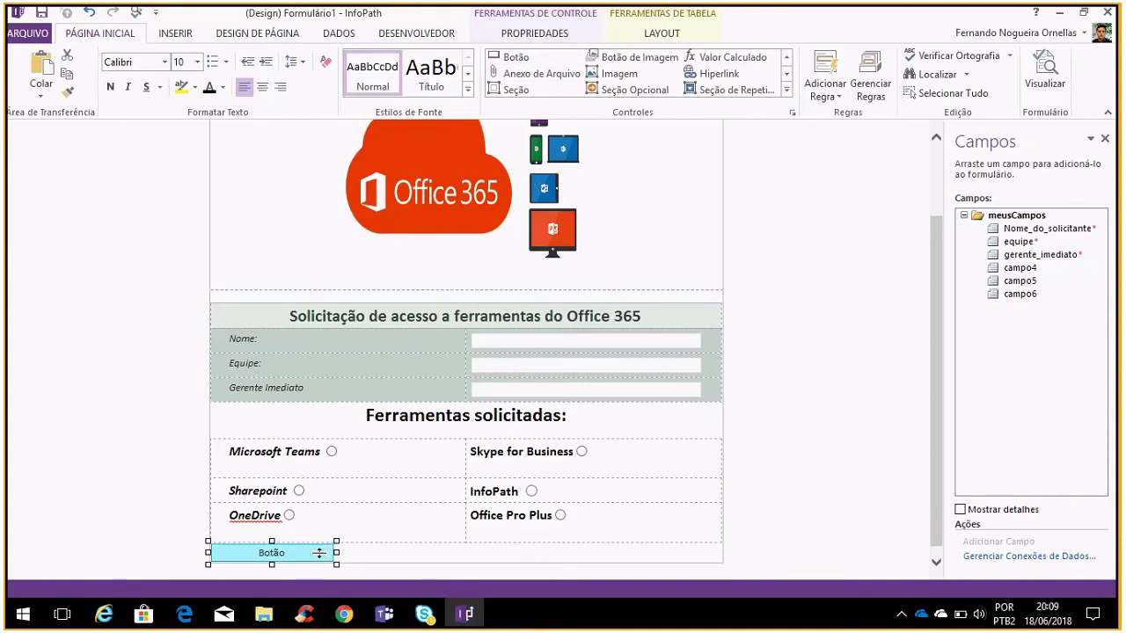
{"action": "left_click", "coordinate": [265, 81]}
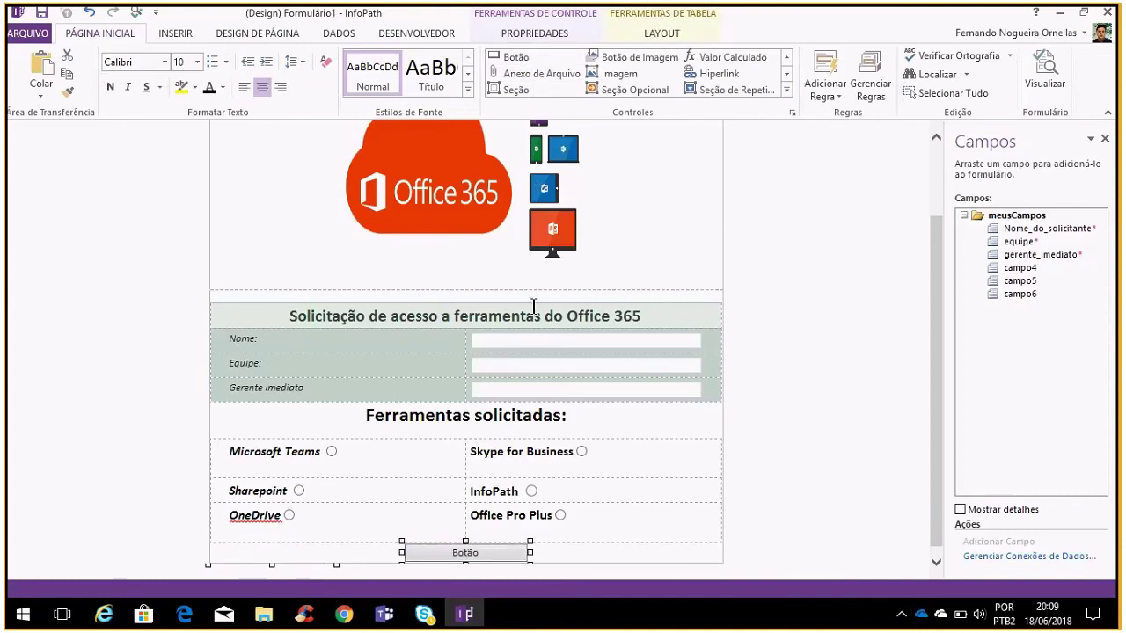
{"action": "scroll", "coordinate": [548, 440], "scroll_direction": "down", "scroll_amount": 1}
Set the button's label to 'Envio da solicitação' in Button Properties
{"action": "right_click", "coordinate": [500, 544]}
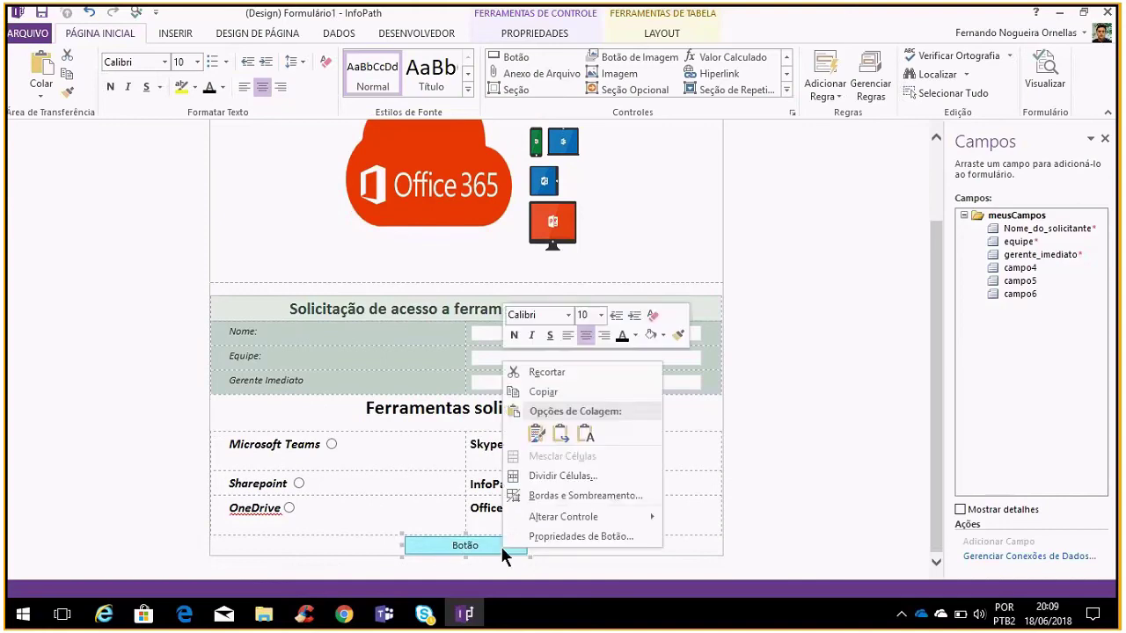
{"action": "left_click", "coordinate": [549, 536]}
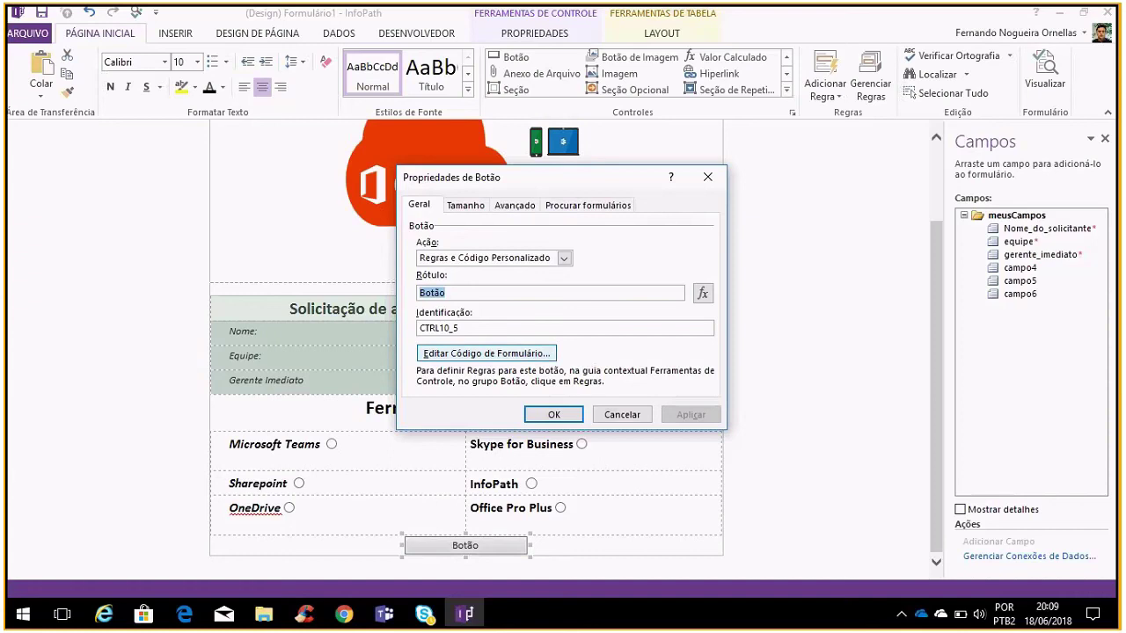
{"action": "type", "text": "Envio do"}
{"action": "key", "text": "BackSpace"}
{"action": "key", "text": "BackSpace"}
{"action": "type", "text": "a so"}
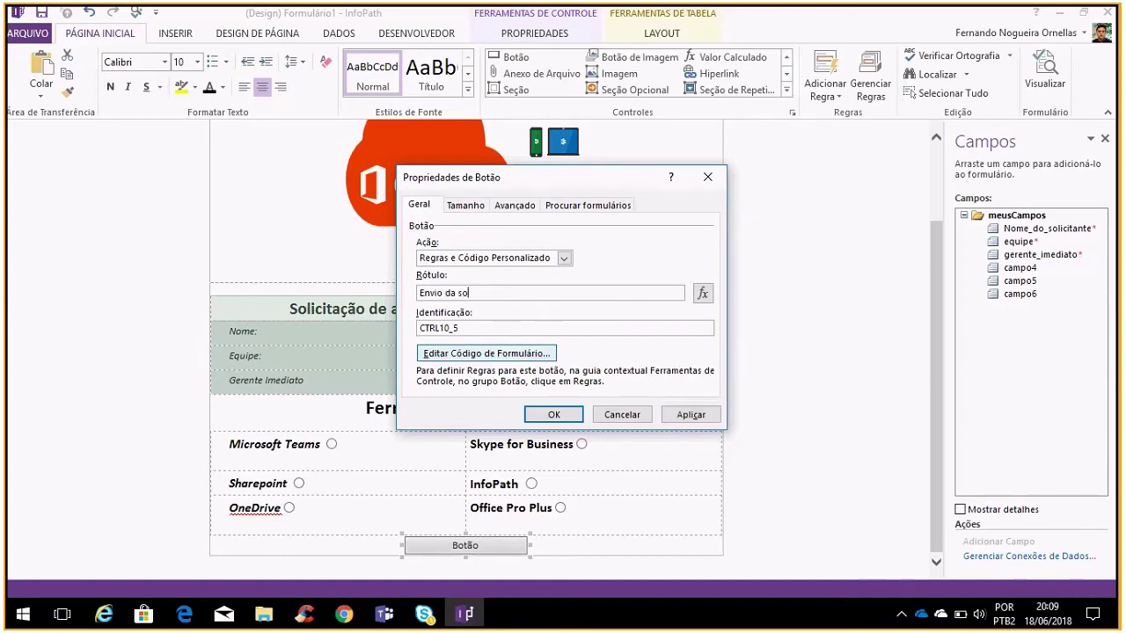
{"action": "type", "text": "licitação"}
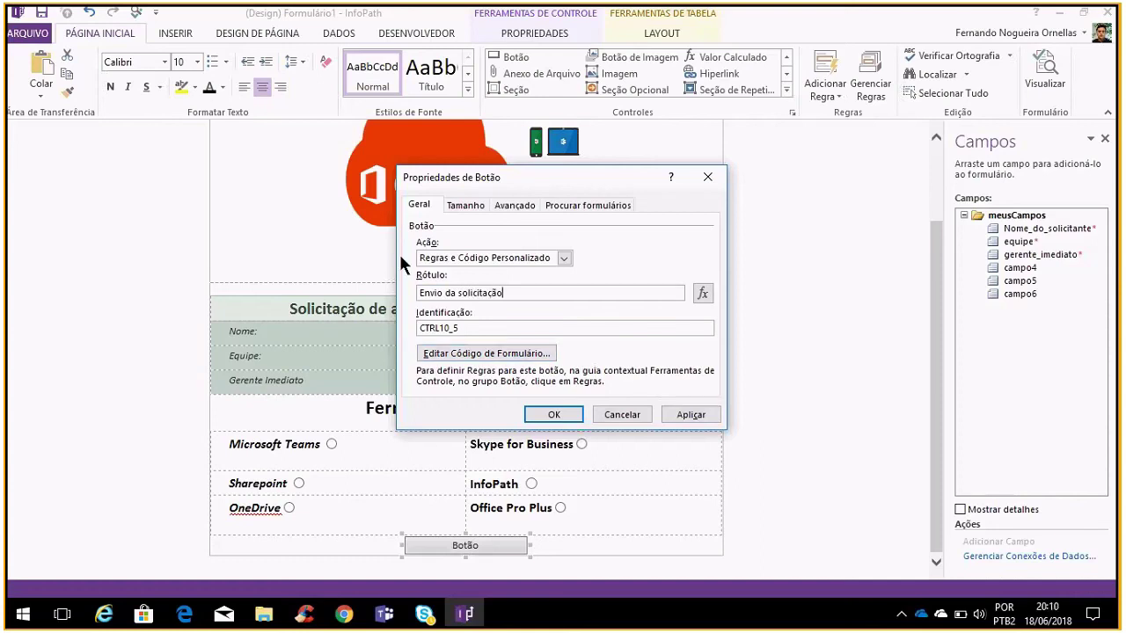
{"action": "left_click", "coordinate": [468, 205]}
{"action": "left_click", "coordinate": [568, 204]}
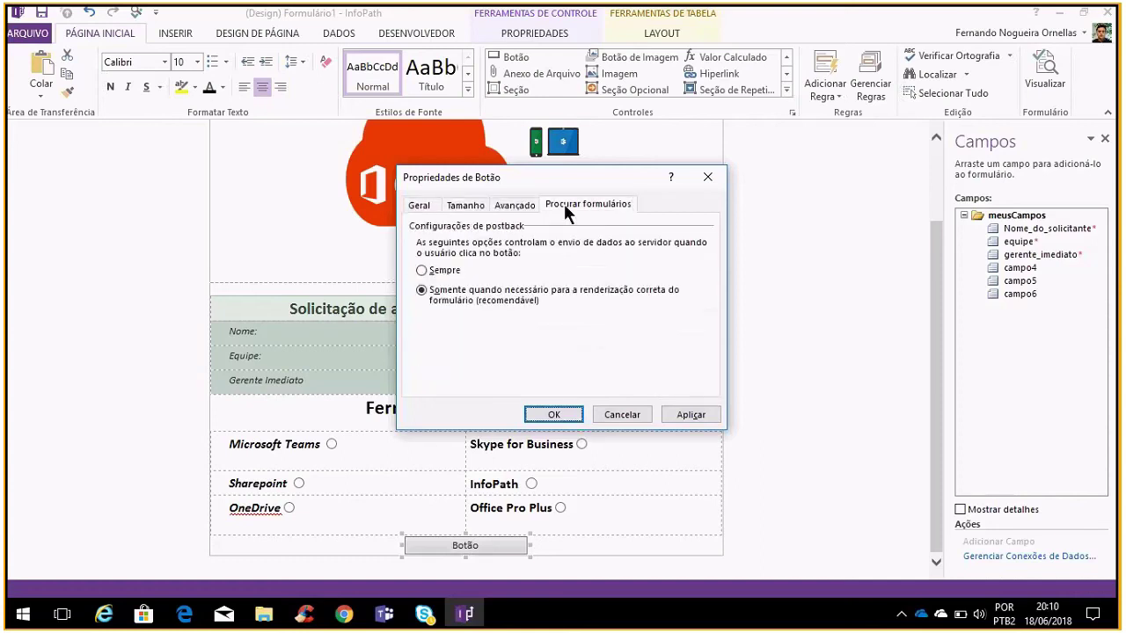
{"action": "left_click", "coordinate": [429, 204]}
{"action": "left_click", "coordinate": [664, 413]}
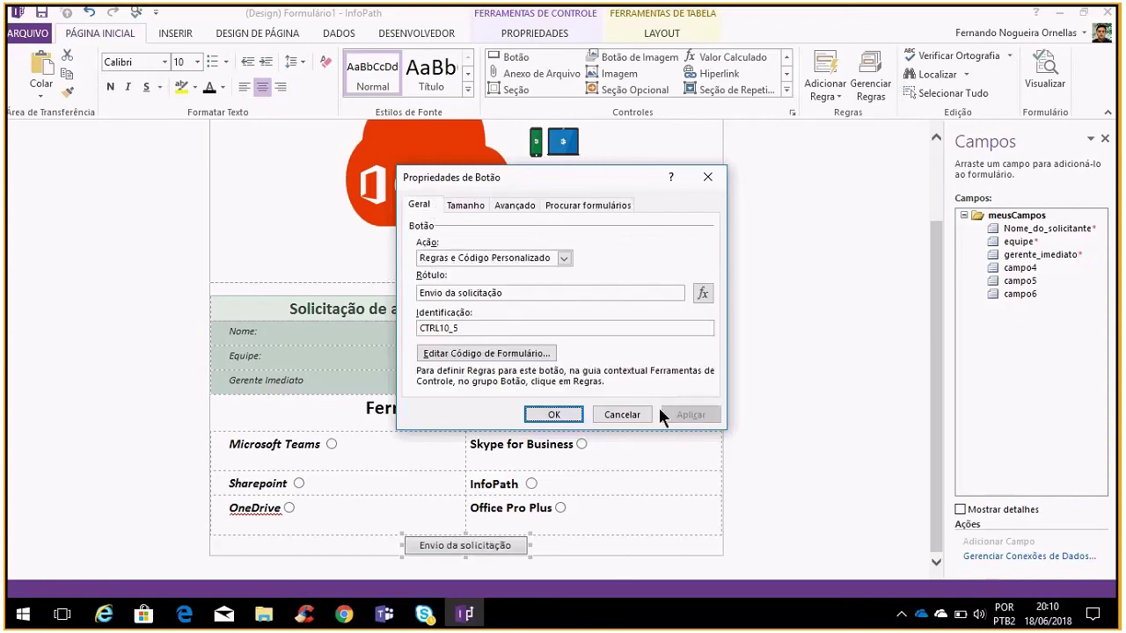
{"action": "left_click", "coordinate": [563, 414]}
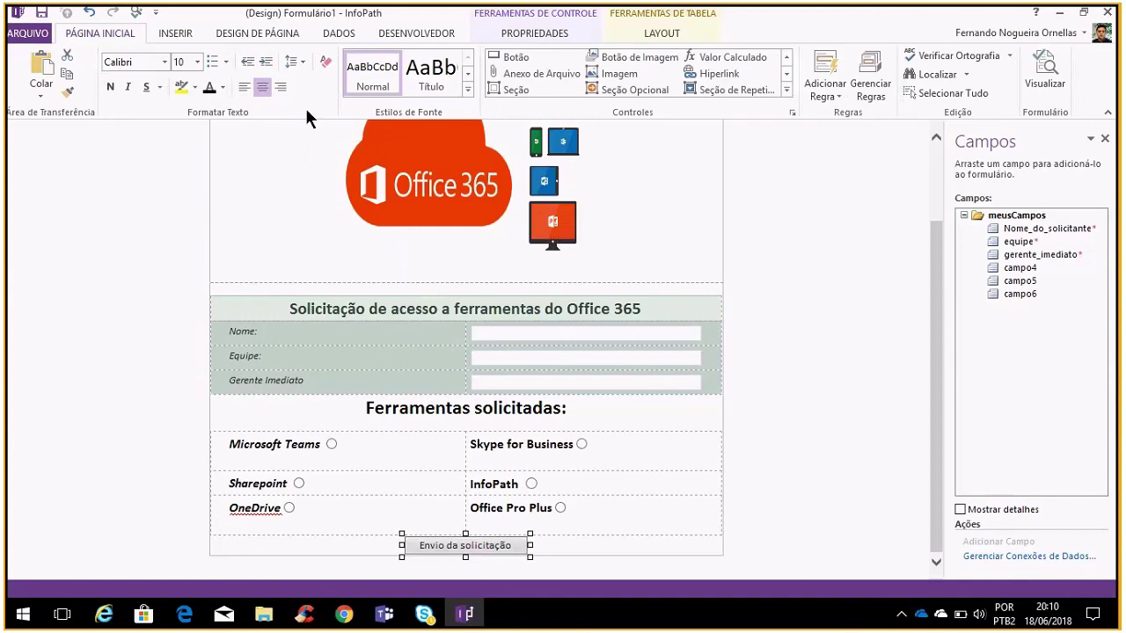
Browse the ribbon tabs, ending on the Dados tab
{"action": "left_click", "coordinate": [175, 35]}
{"action": "left_click", "coordinate": [236, 37]}
{"action": "left_click", "coordinate": [338, 35]}
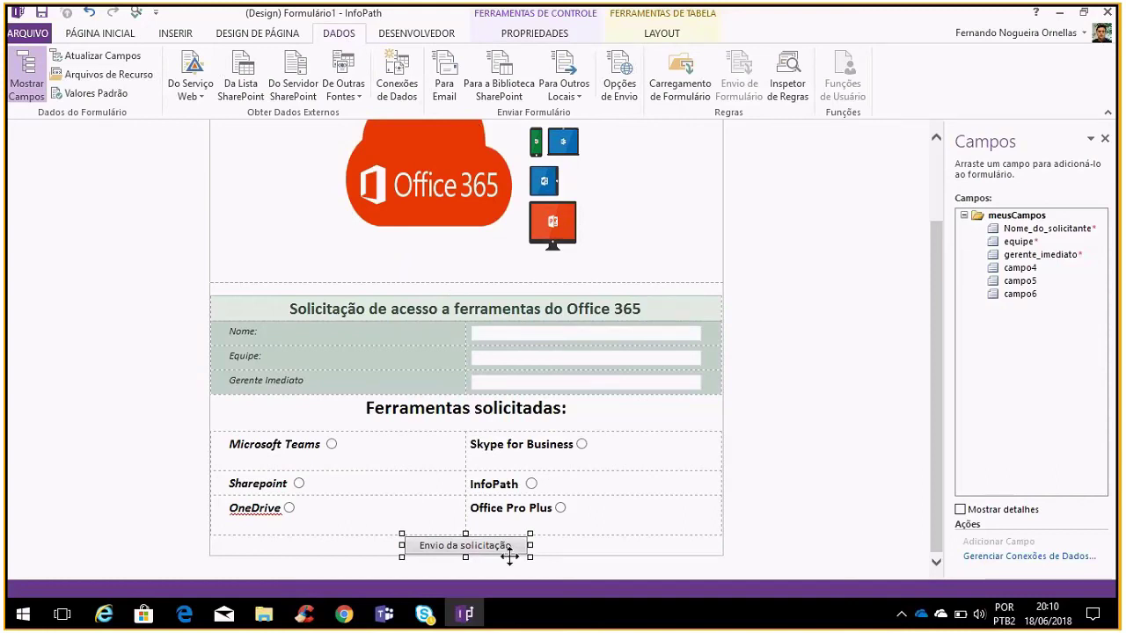
Abandon the e-mail connection setup and an empty formula for the button label
{"action": "left_click", "coordinate": [436, 75]}
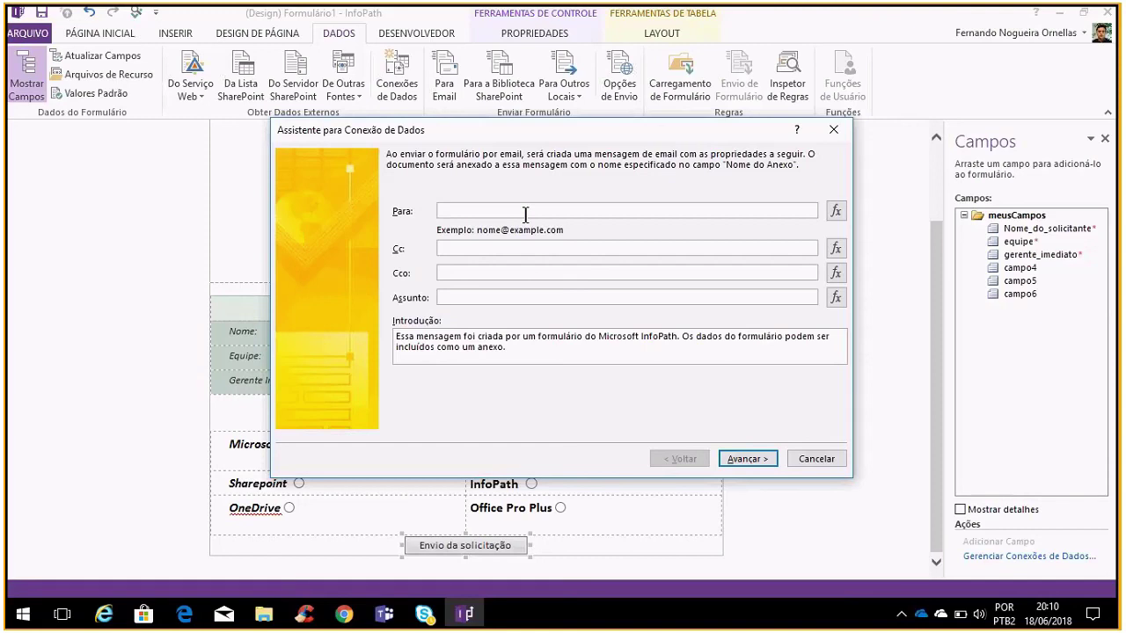
{"action": "left_click", "coordinate": [822, 461]}
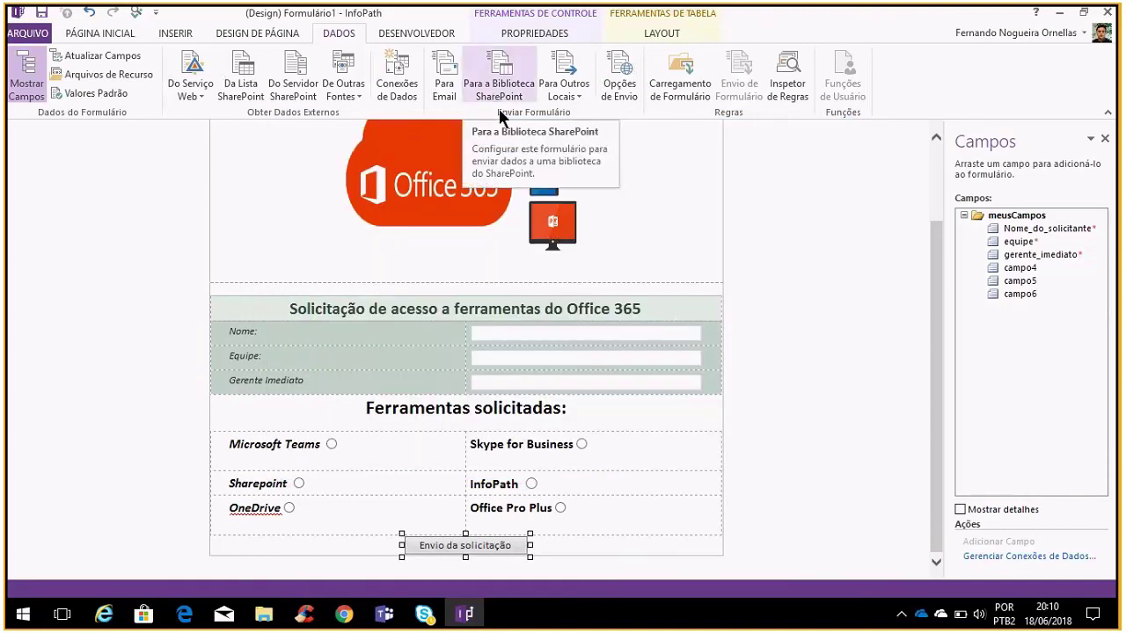
{"action": "right_click", "coordinate": [484, 546]}
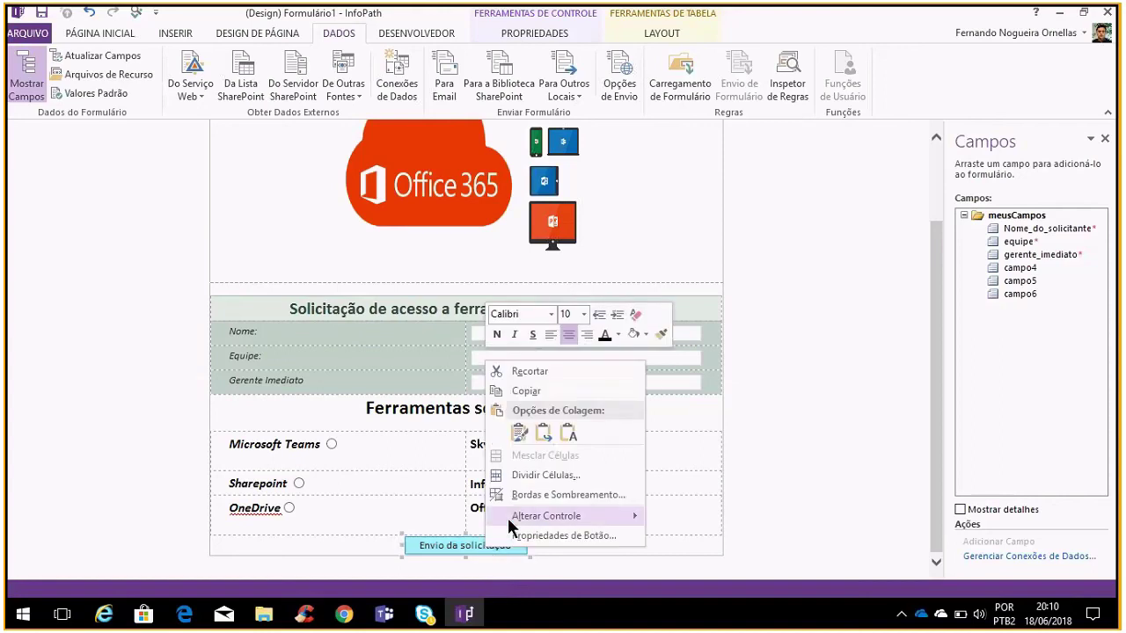
{"action": "left_click", "coordinate": [534, 536]}
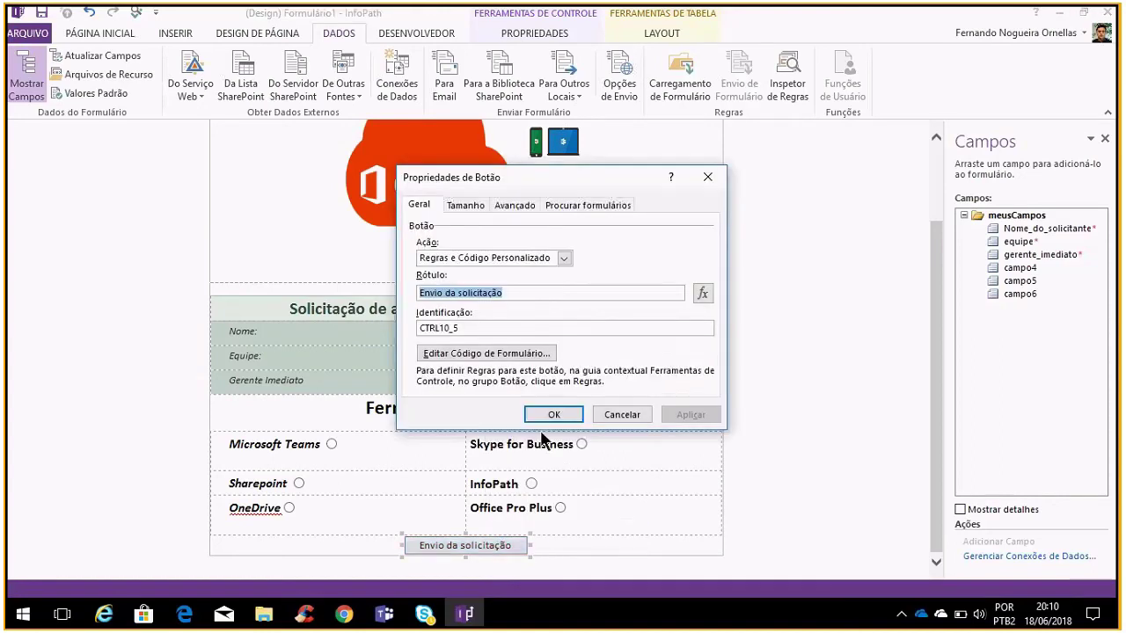
{"action": "left_click", "coordinate": [701, 294]}
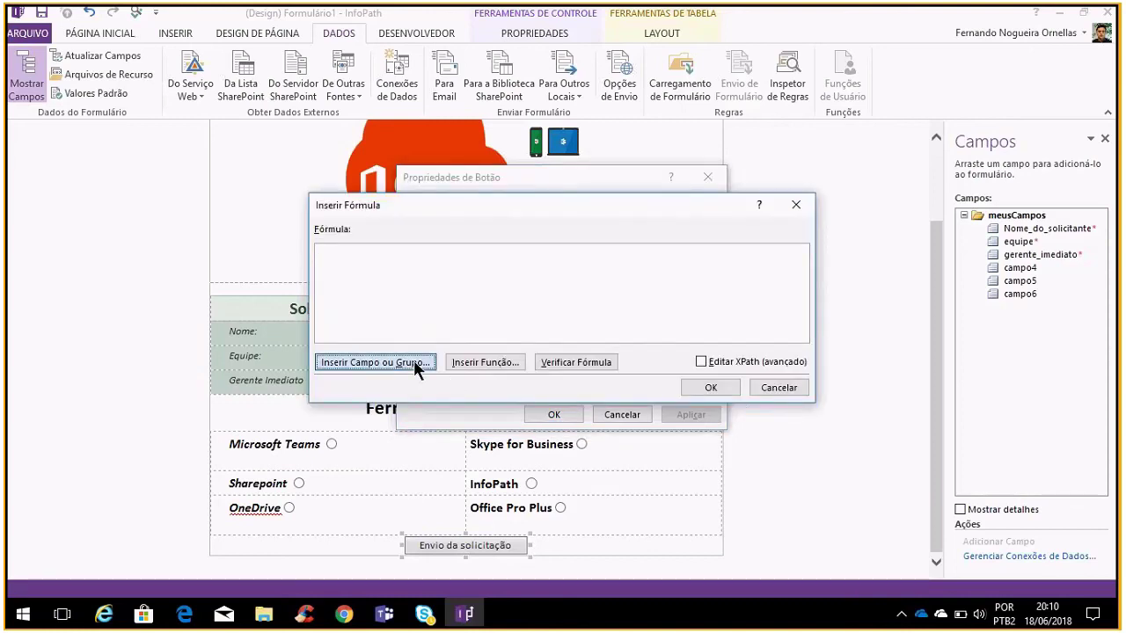
{"action": "left_click", "coordinate": [506, 363]}
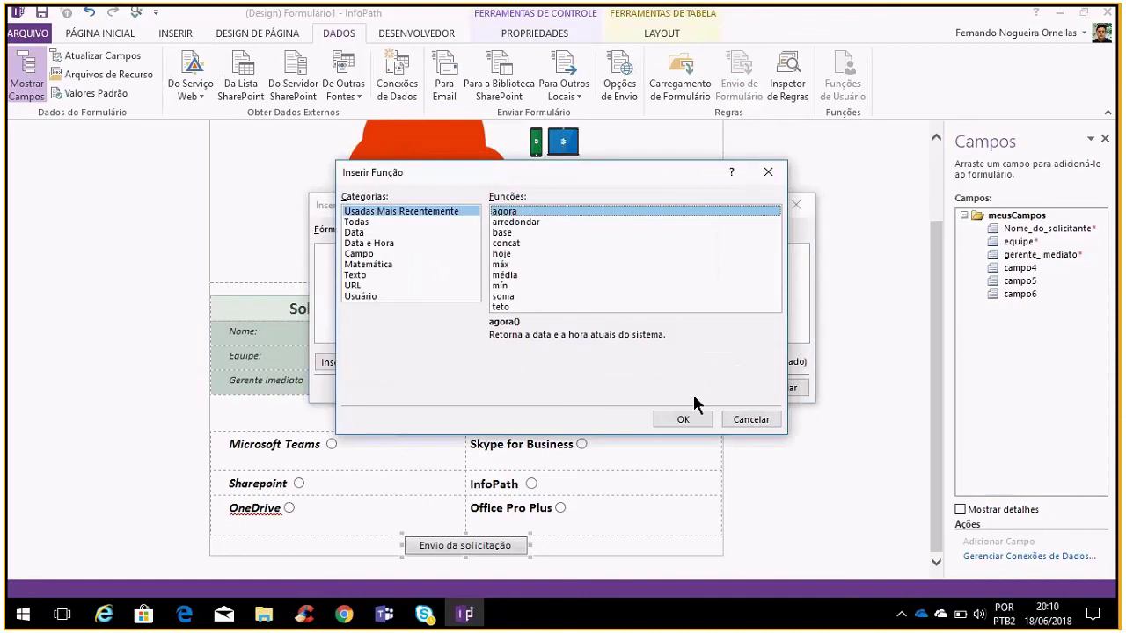
{"action": "left_click", "coordinate": [749, 420]}
{"action": "left_click", "coordinate": [766, 389]}
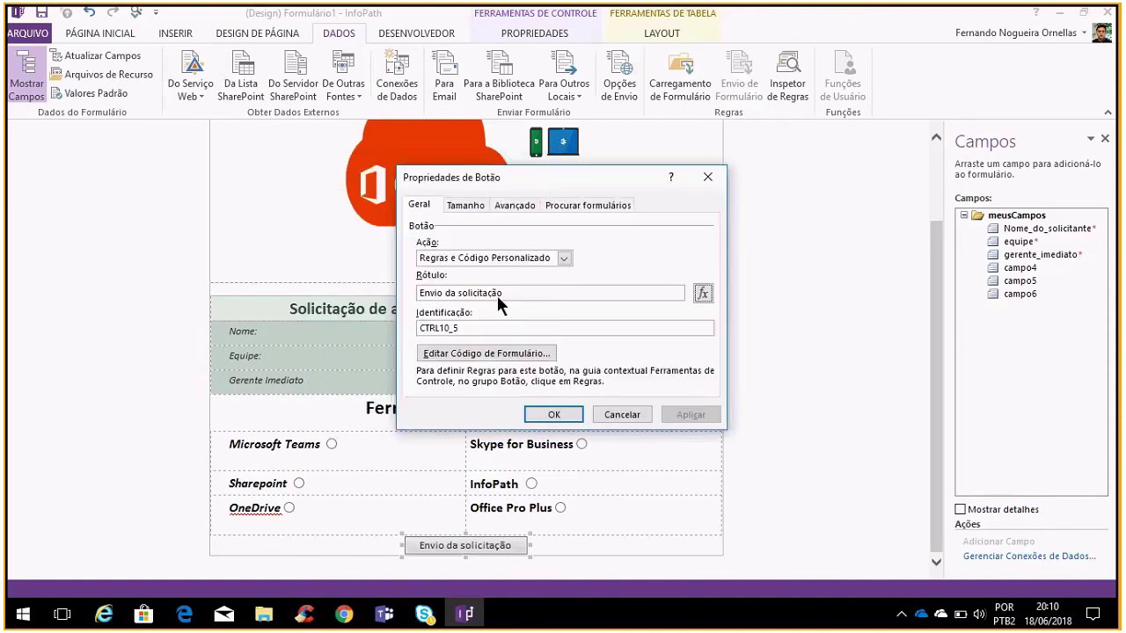
Close Button Properties unchanged, start a SharePoint library submit connection, and switch to the browser
{"action": "left_click", "coordinate": [461, 204]}
{"action": "left_click", "coordinate": [516, 206]}
{"action": "left_click", "coordinate": [554, 209]}
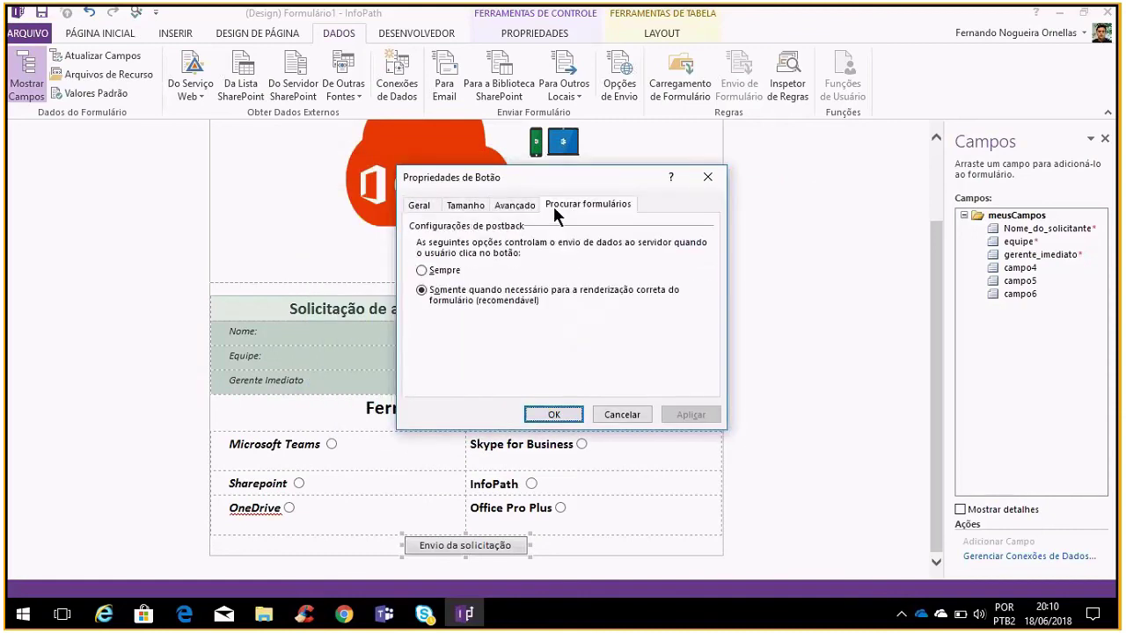
{"action": "left_click", "coordinate": [420, 205]}
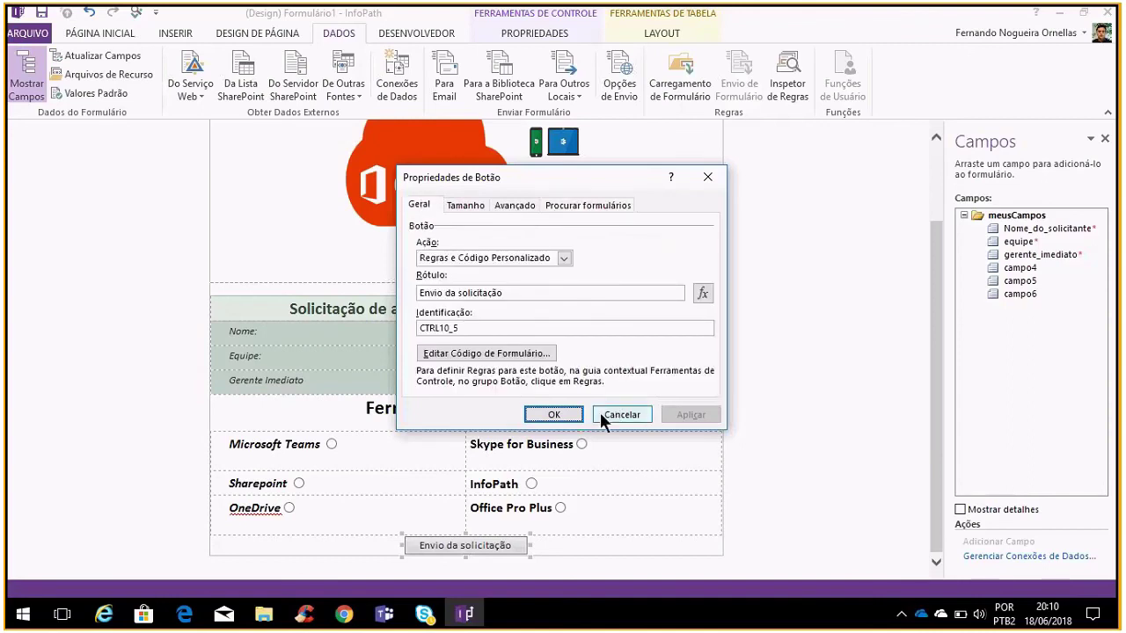
{"action": "left_click", "coordinate": [527, 354]}
{"action": "left_click", "coordinate": [565, 347]}
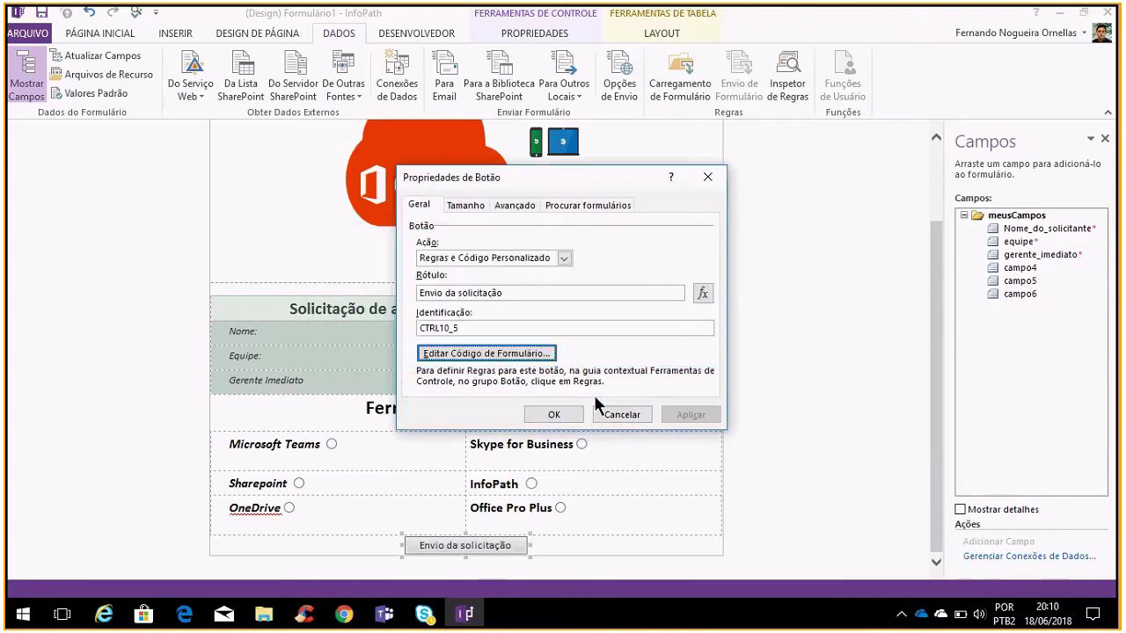
{"action": "left_click", "coordinate": [621, 414]}
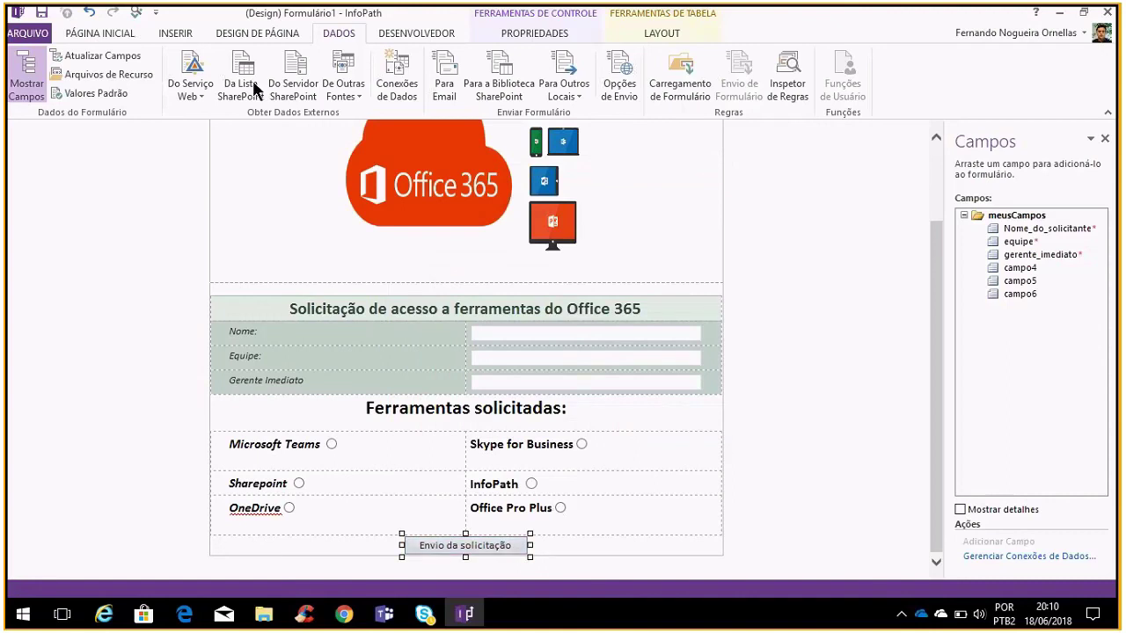
{"action": "left_click", "coordinate": [498, 88]}
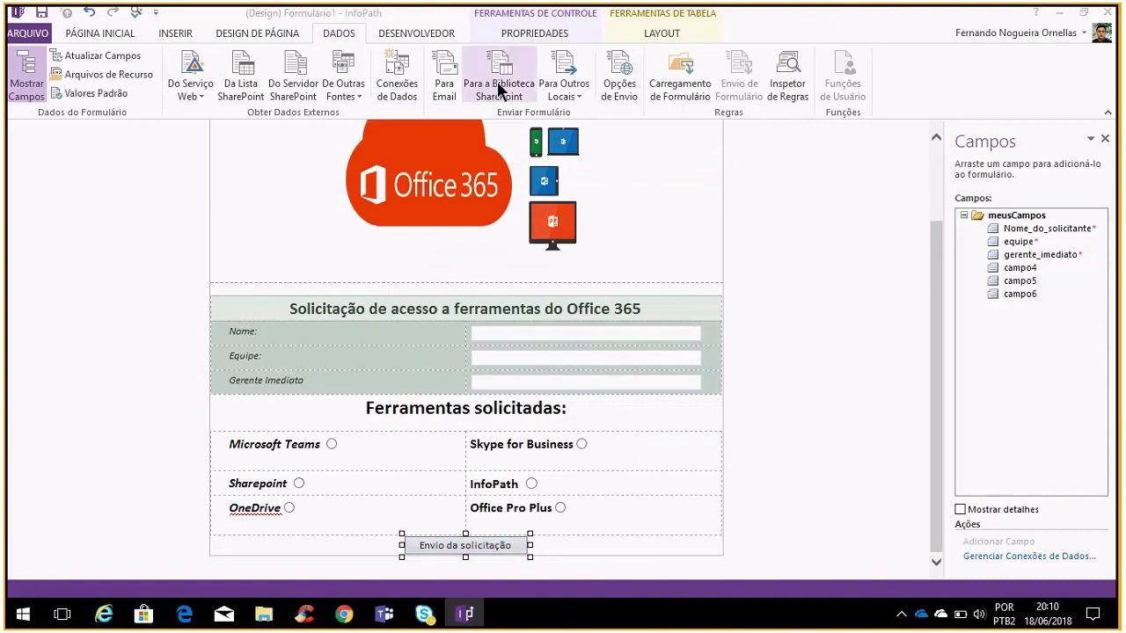
{"action": "left_click", "coordinate": [343, 614]}
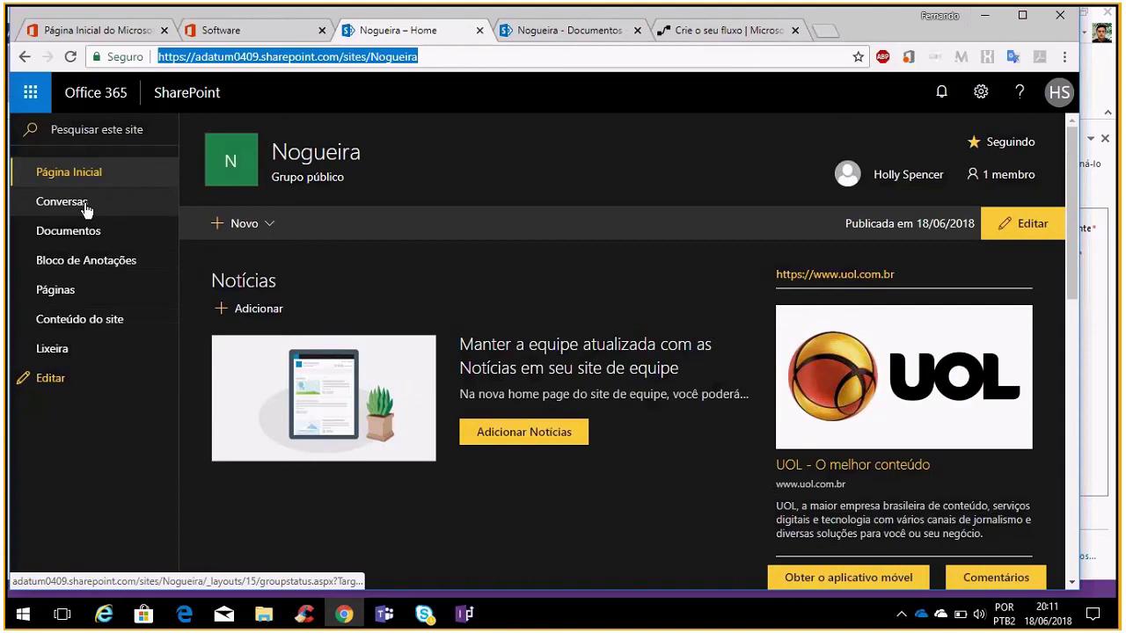
Open Formulários do InfoPath from Conteúdo do site and copy the library's web address
{"action": "left_click", "coordinate": [88, 322]}
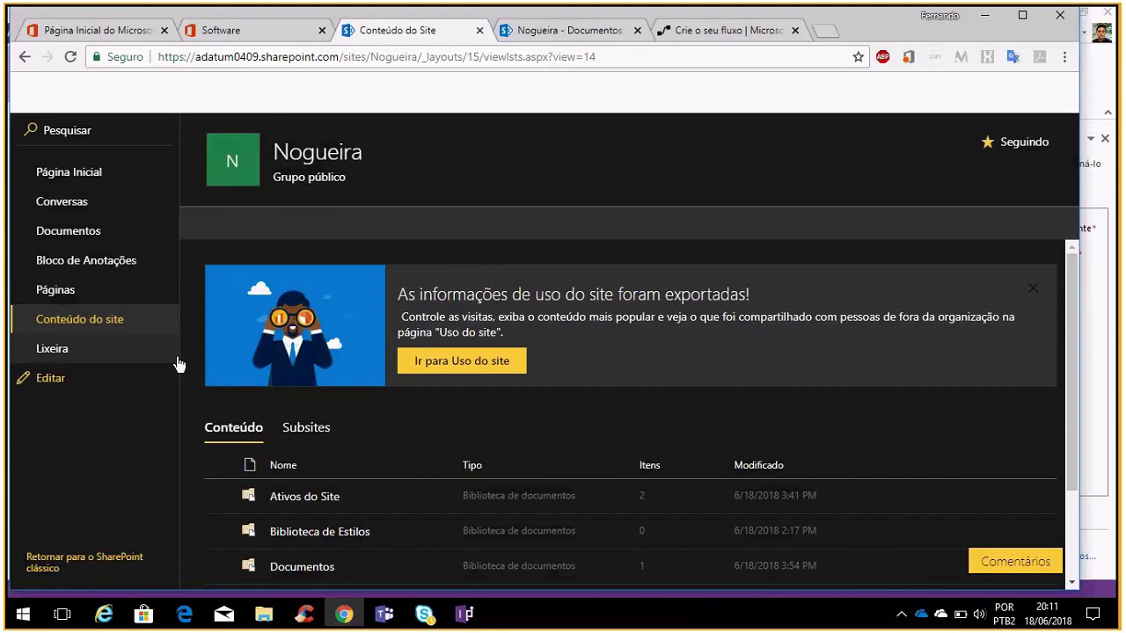
{"action": "scroll", "coordinate": [296, 424], "scroll_direction": "down", "scroll_amount": 2}
{"action": "left_click", "coordinate": [352, 513]}
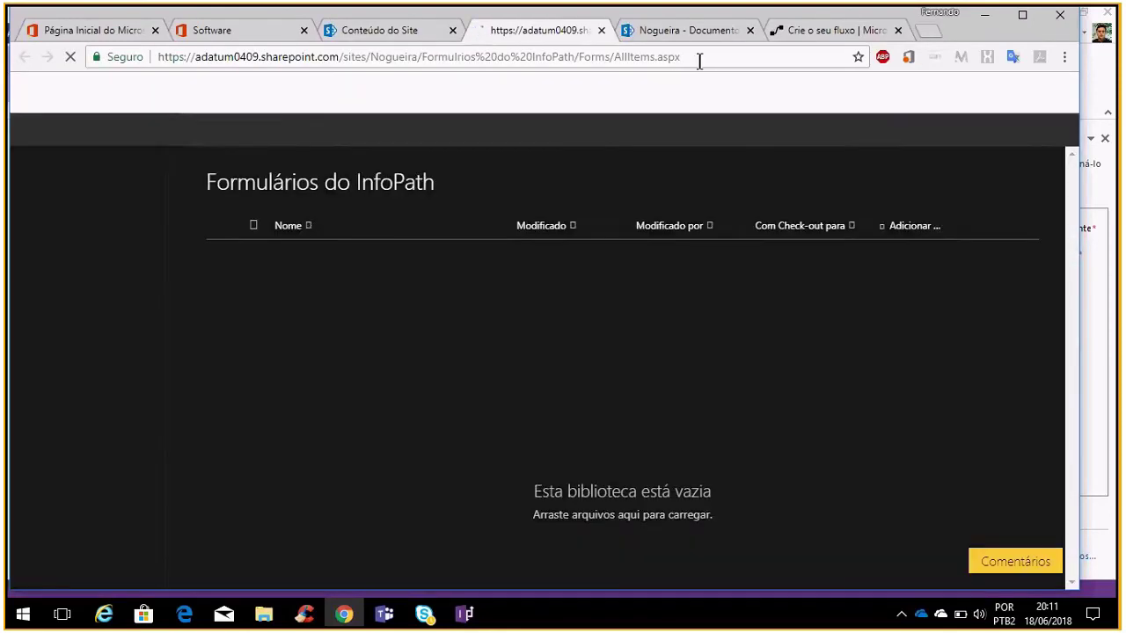
{"action": "left_click", "coordinate": [696, 58]}
{"action": "key", "text": "ctrl+c"}
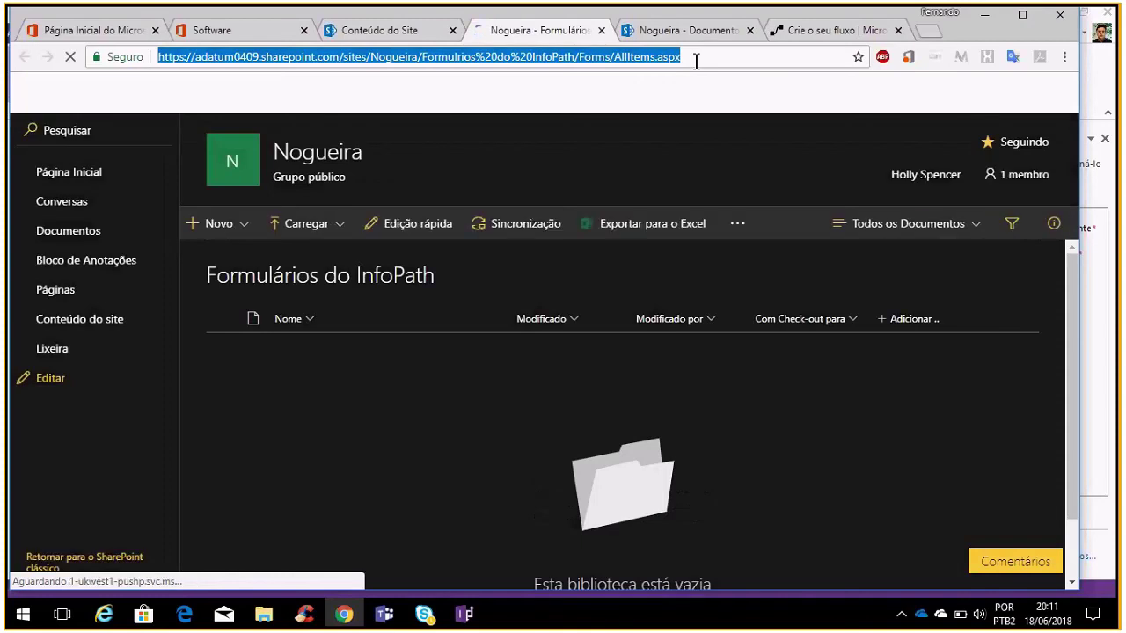
{"action": "key", "text": "alt+Tab"}
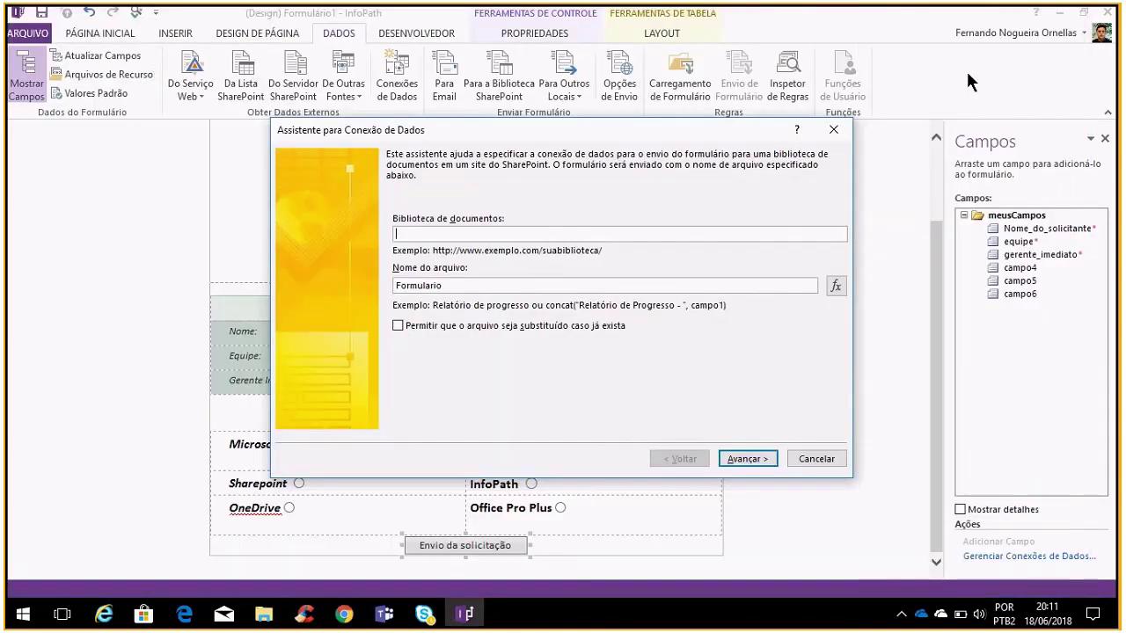
Paste the library address, keep the default name and default-submit option, and finish
{"action": "key", "text": "ctrl+v"}
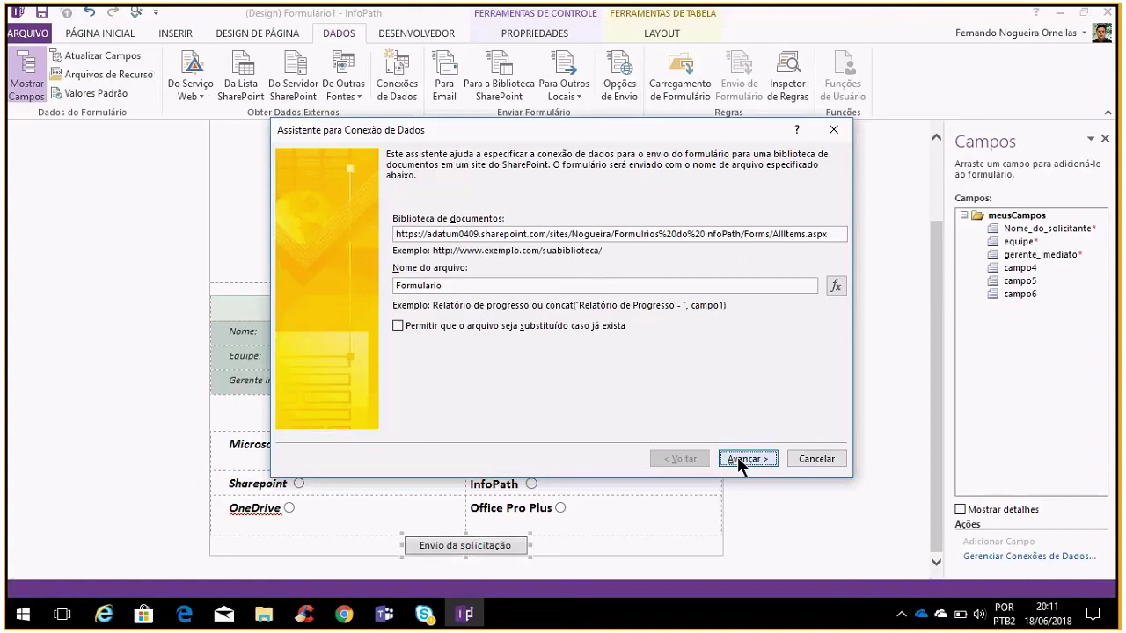
{"action": "left_click", "coordinate": [744, 465]}
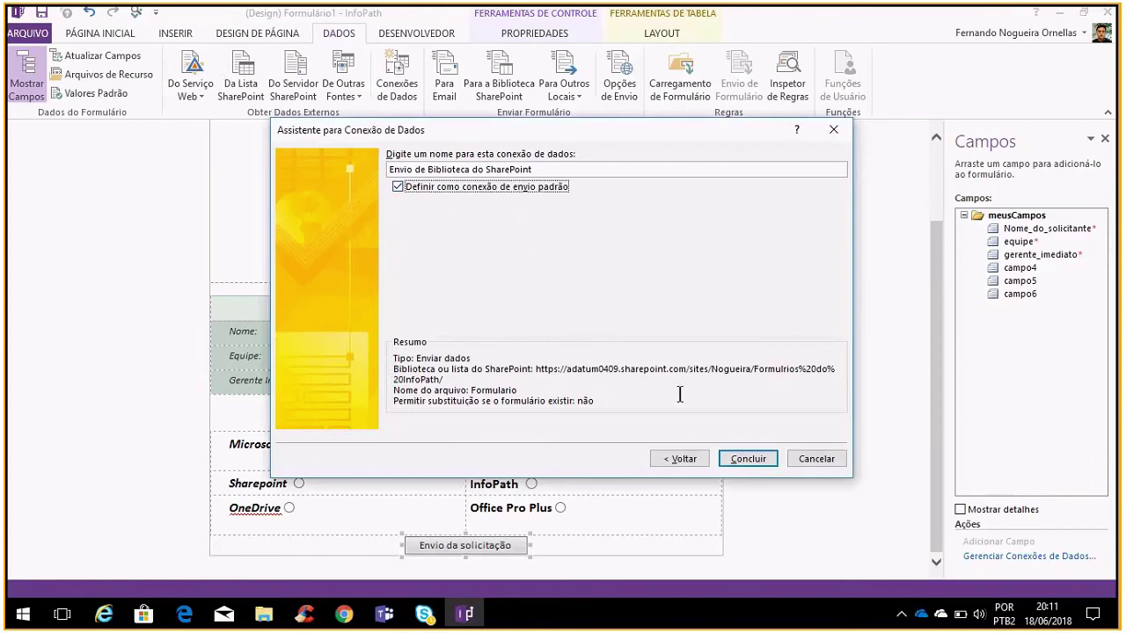
{"action": "left_click", "coordinate": [750, 459]}
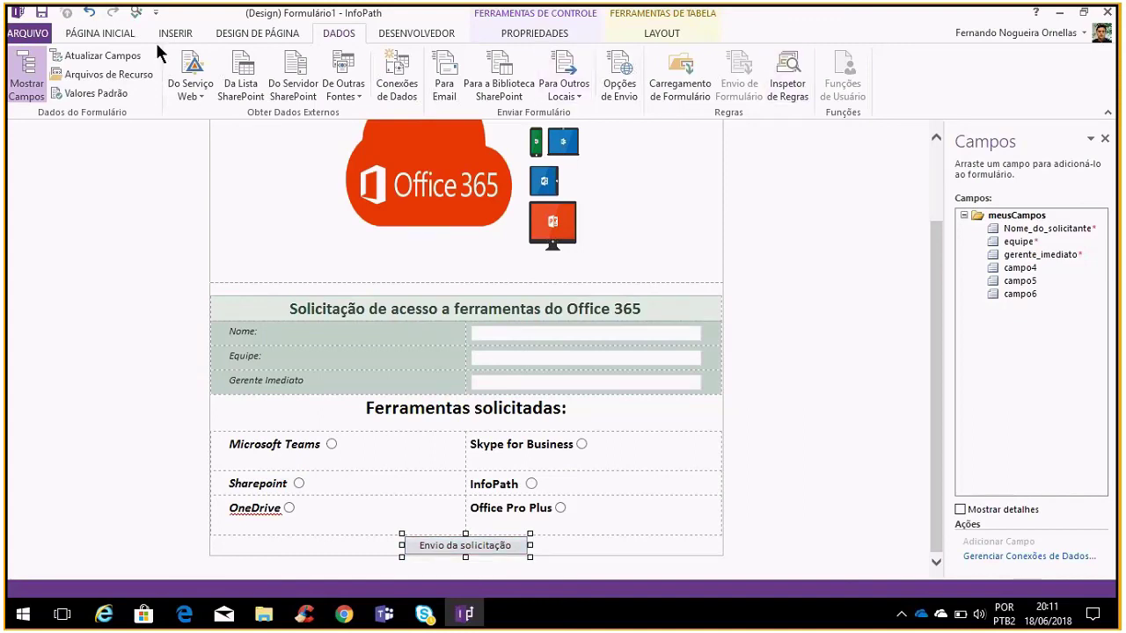
Open the form preview and try submitting it empty
{"action": "left_click", "coordinate": [127, 33]}
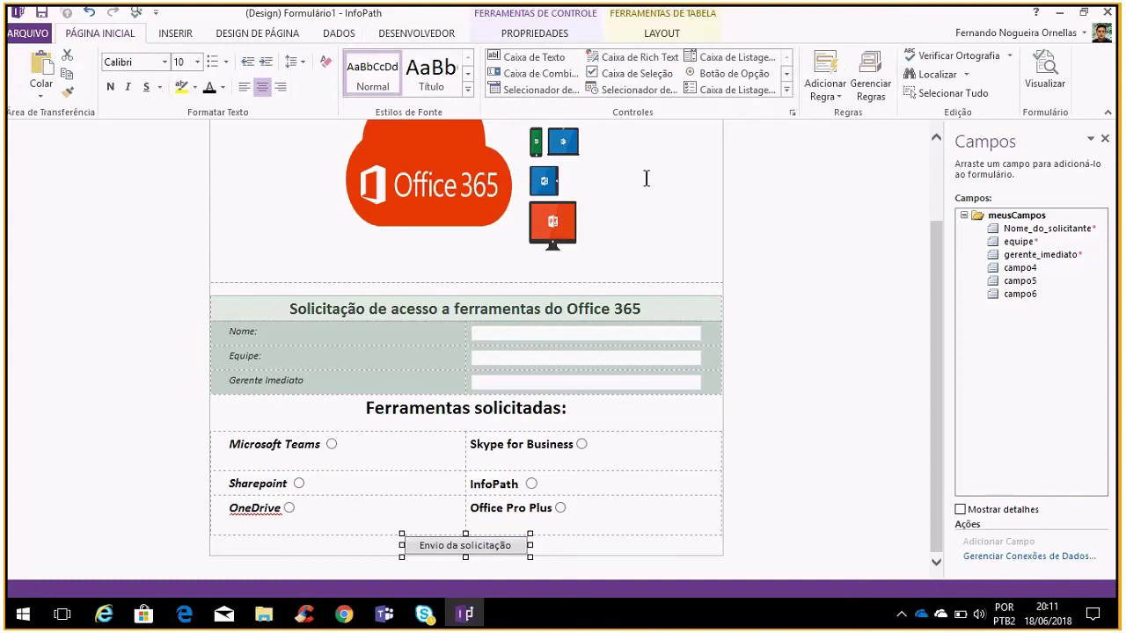
{"action": "left_click", "coordinate": [1054, 76]}
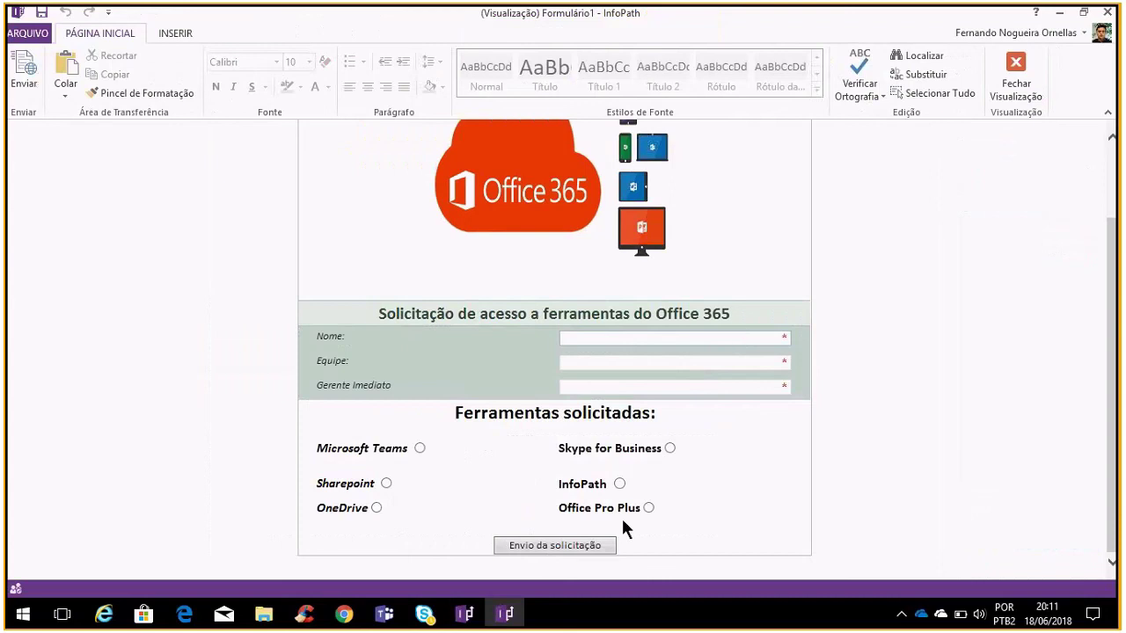
{"action": "left_click", "coordinate": [579, 546]}
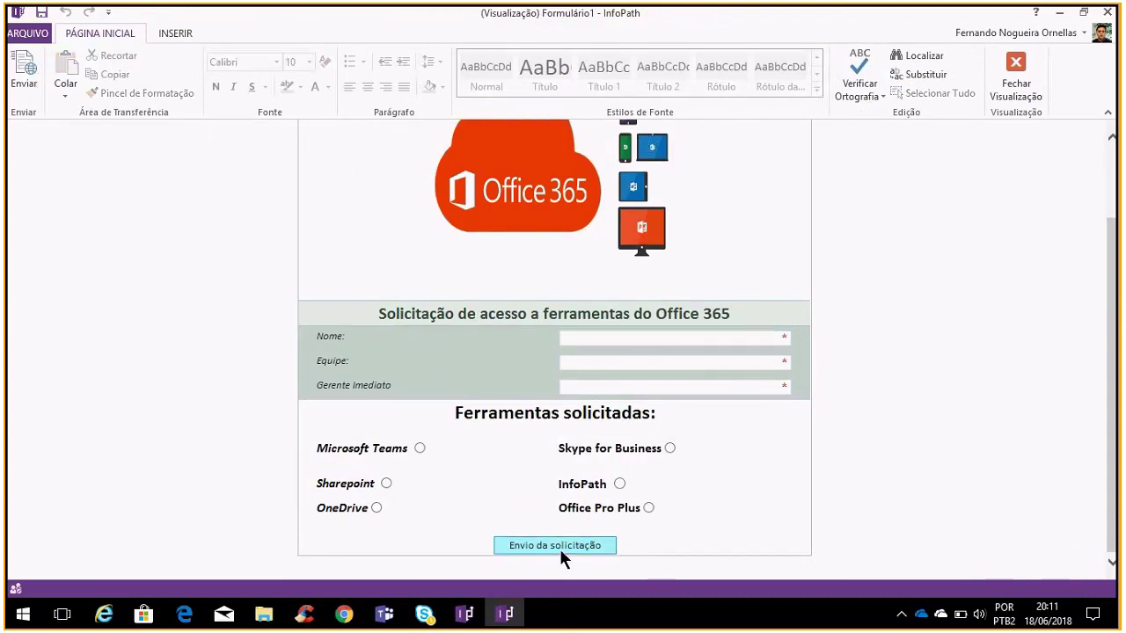
Enter a requester name, team TI and a manager, pick Microsoft Teams, submit, and close preview
{"action": "left_click", "coordinate": [643, 343]}
{"action": "type", "text": "Ornellas"}
{"action": "left_click", "coordinate": [651, 364]}
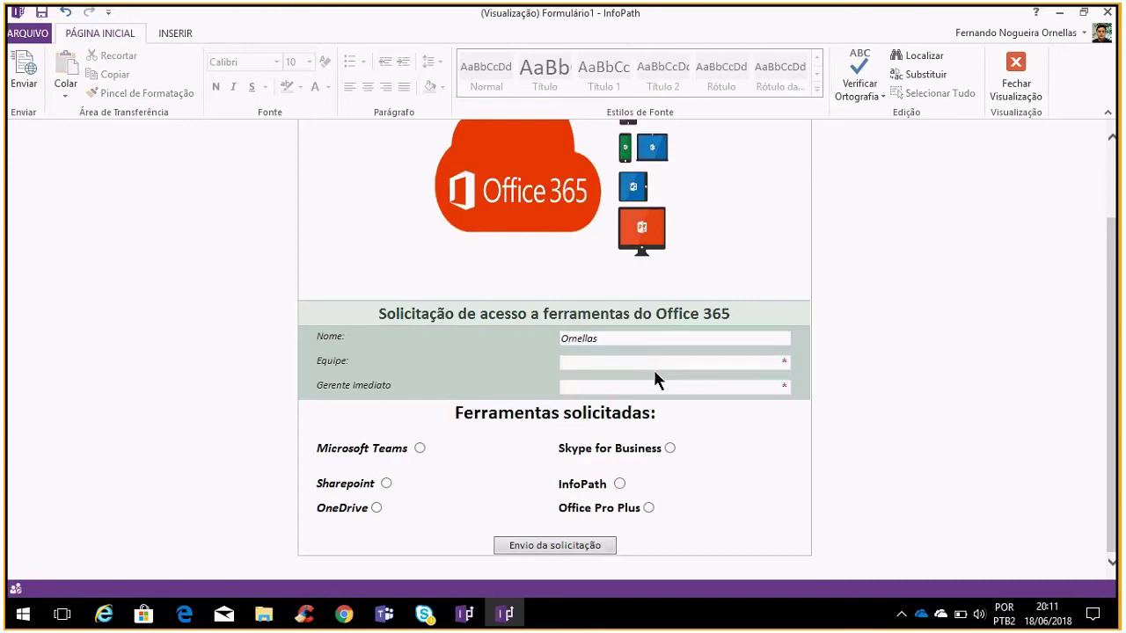
{"action": "type", "text": "TI"}
{"action": "left_click", "coordinate": [649, 387]}
{"action": "type", "text": "Ednei"}
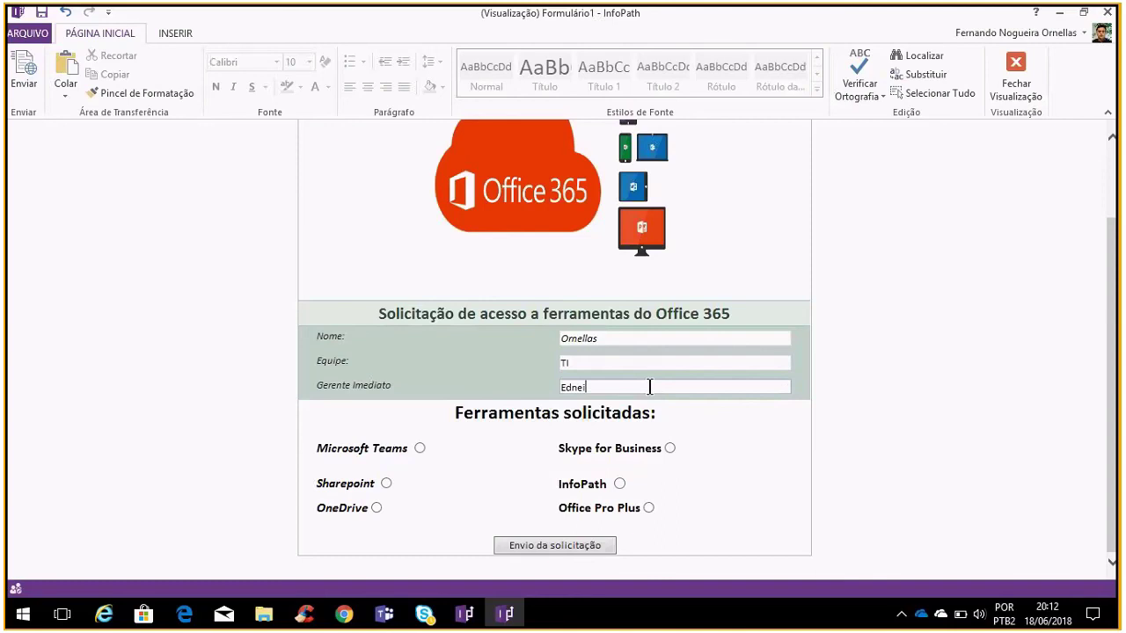
{"action": "left_click", "coordinate": [419, 449]}
{"action": "left_click", "coordinate": [549, 539]}
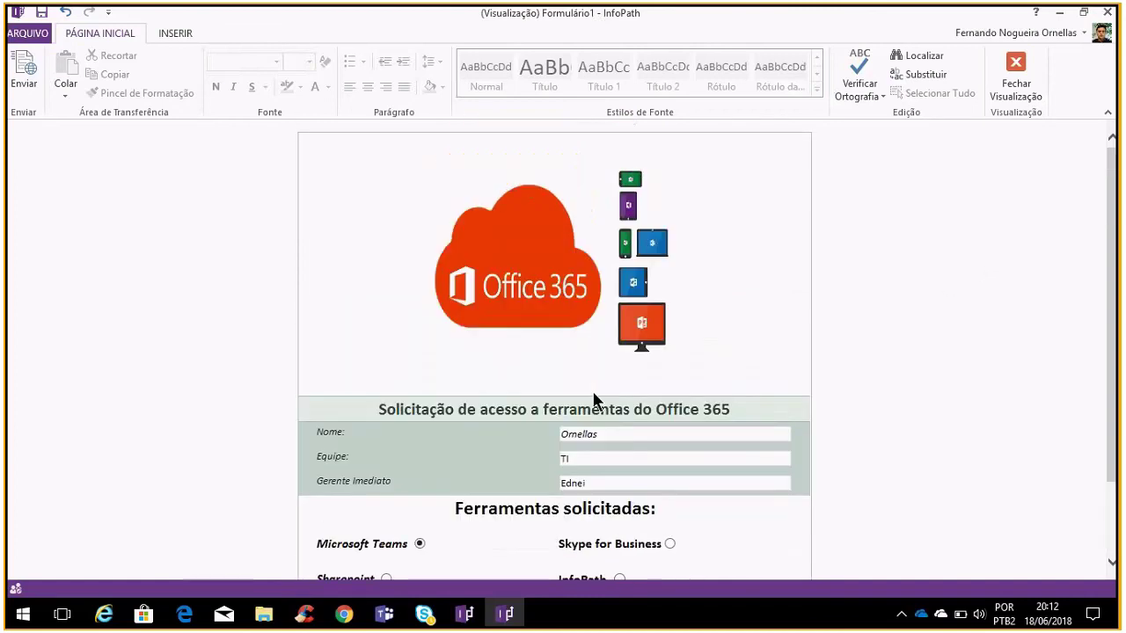
{"action": "left_click", "coordinate": [1017, 78]}
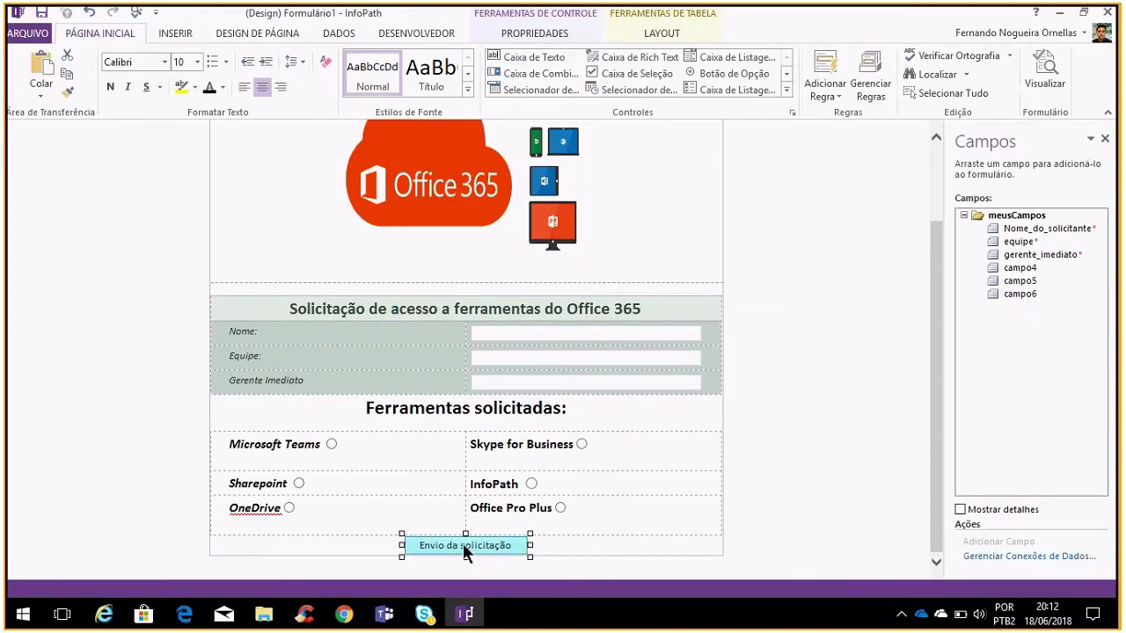
{"action": "left_click", "coordinate": [1040, 295]}
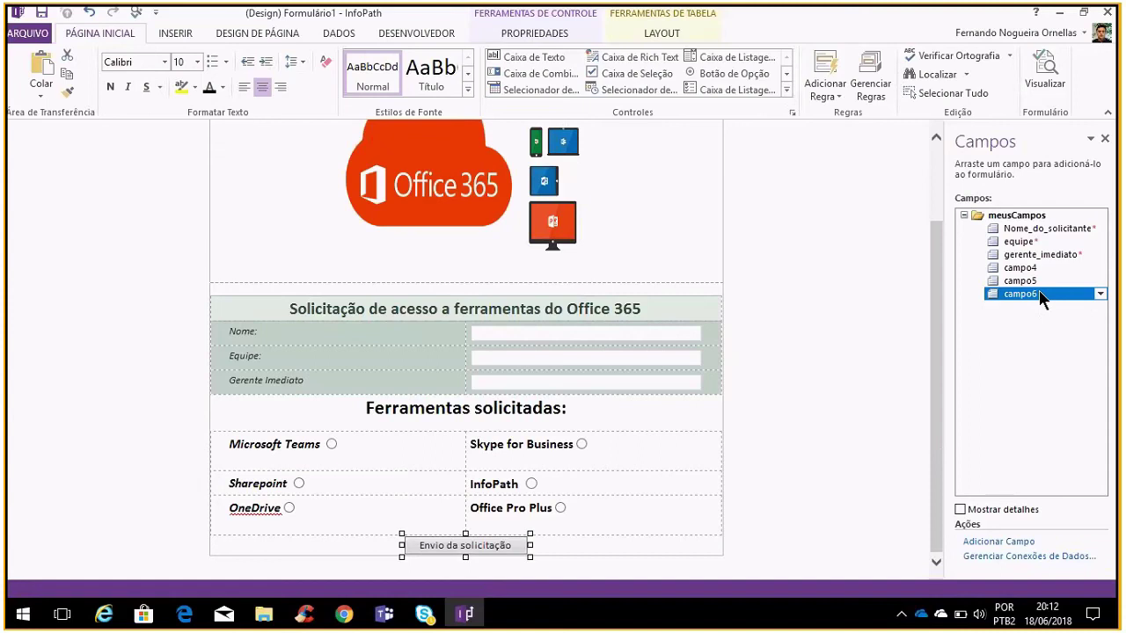
{"action": "left_click", "coordinate": [1065, 255]}
{"action": "left_click", "coordinate": [1053, 282]}
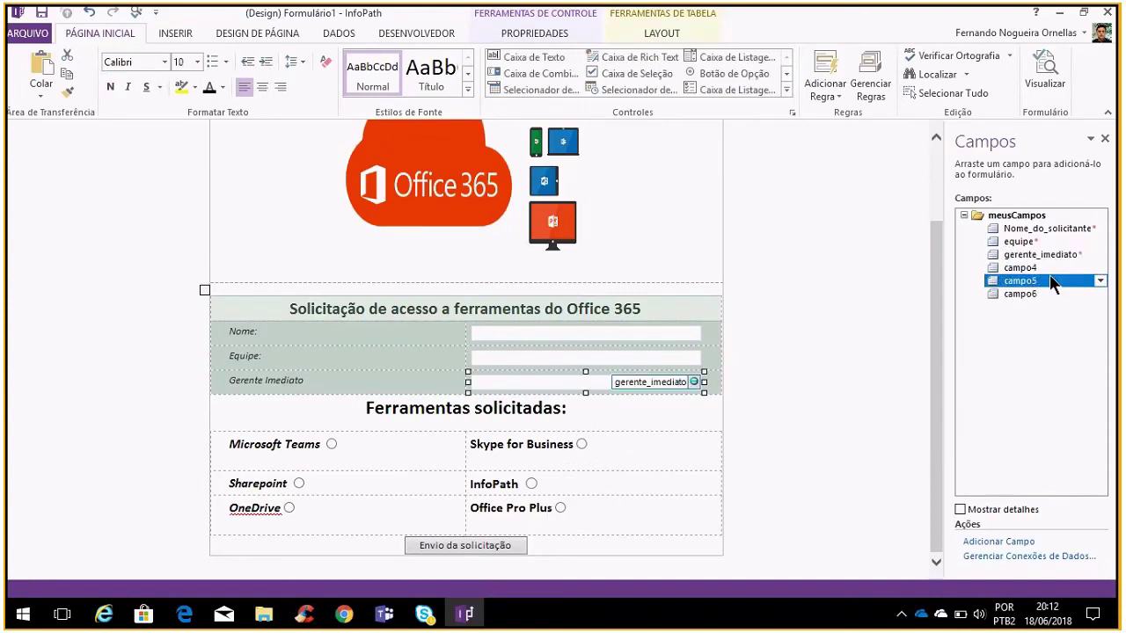
{"action": "left_click", "coordinate": [479, 546]}
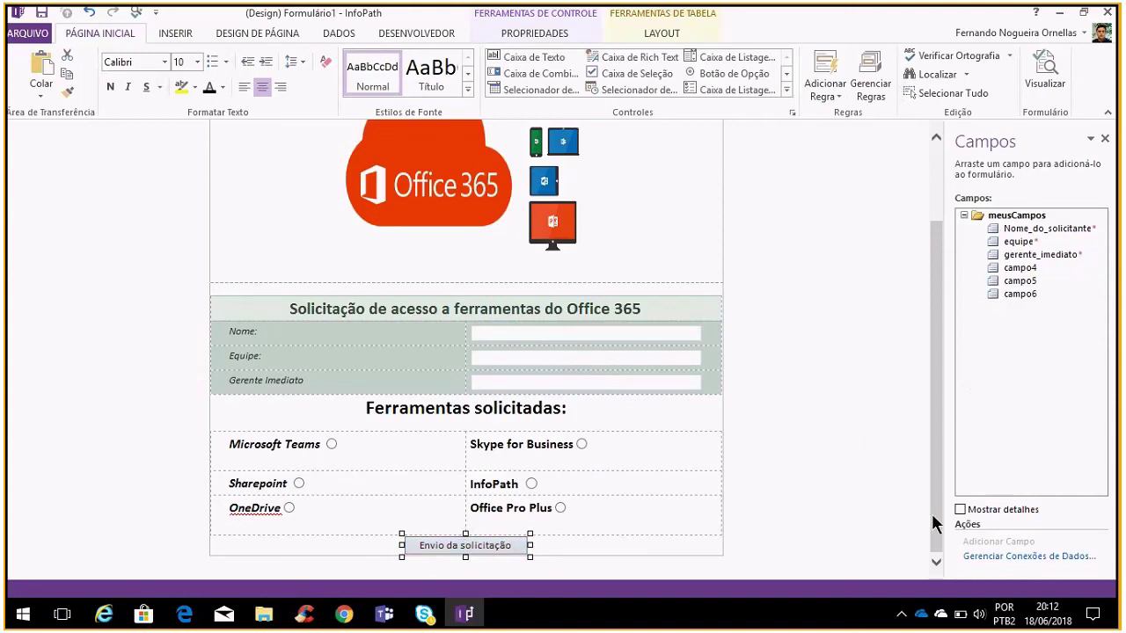
{"action": "left_click", "coordinate": [1024, 557]}
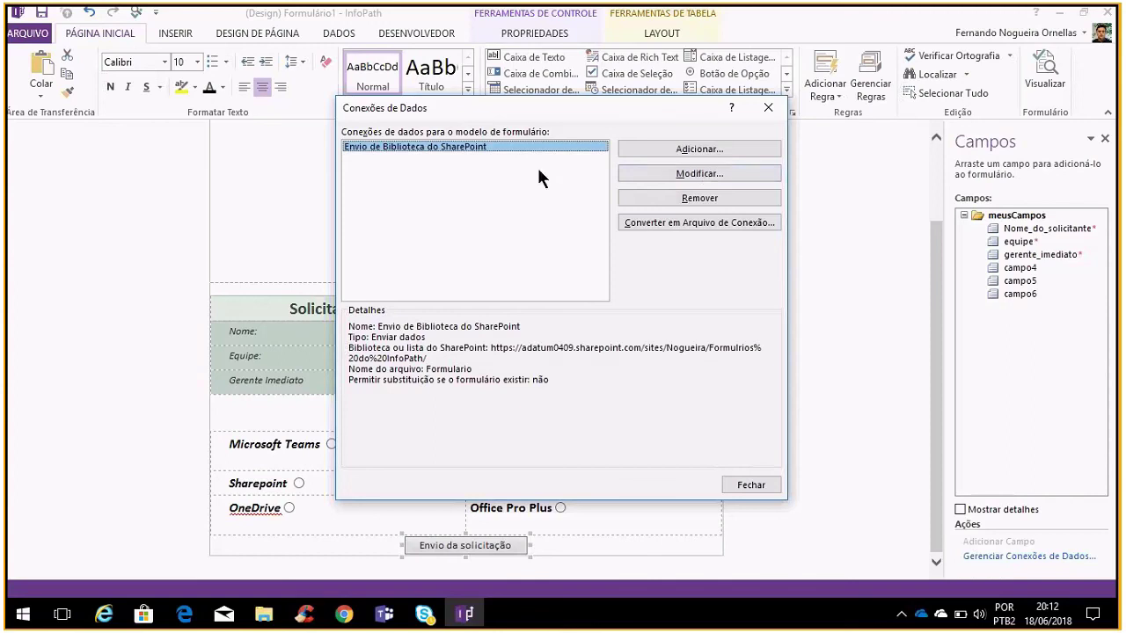
{"action": "left_click", "coordinate": [709, 149]}
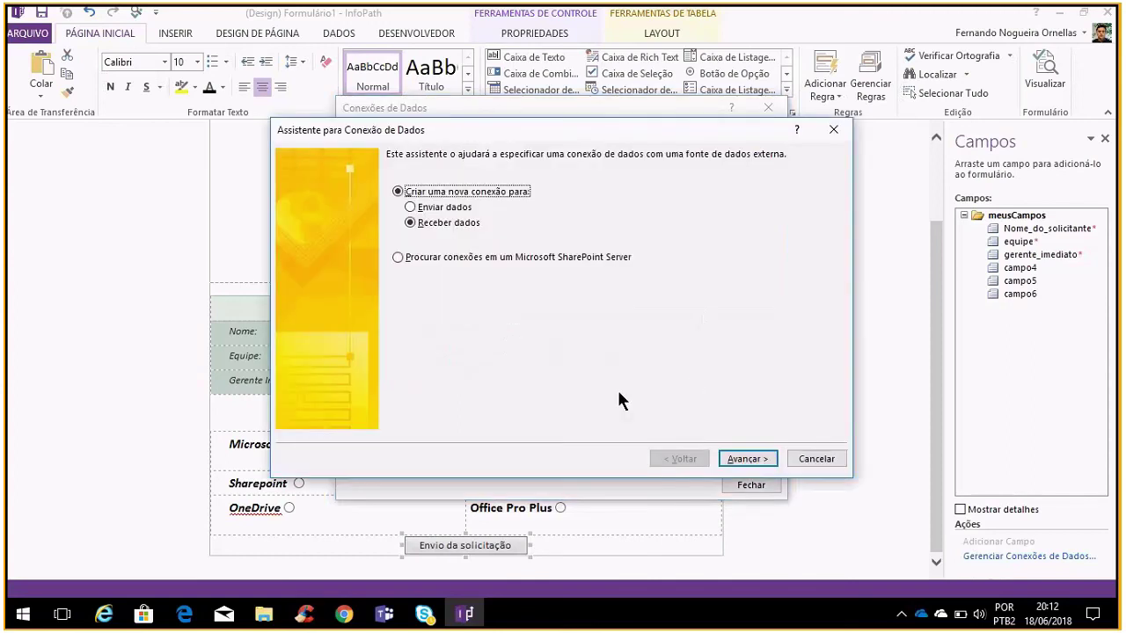
{"action": "left_click", "coordinate": [757, 460]}
{"action": "left_click", "coordinate": [795, 461]}
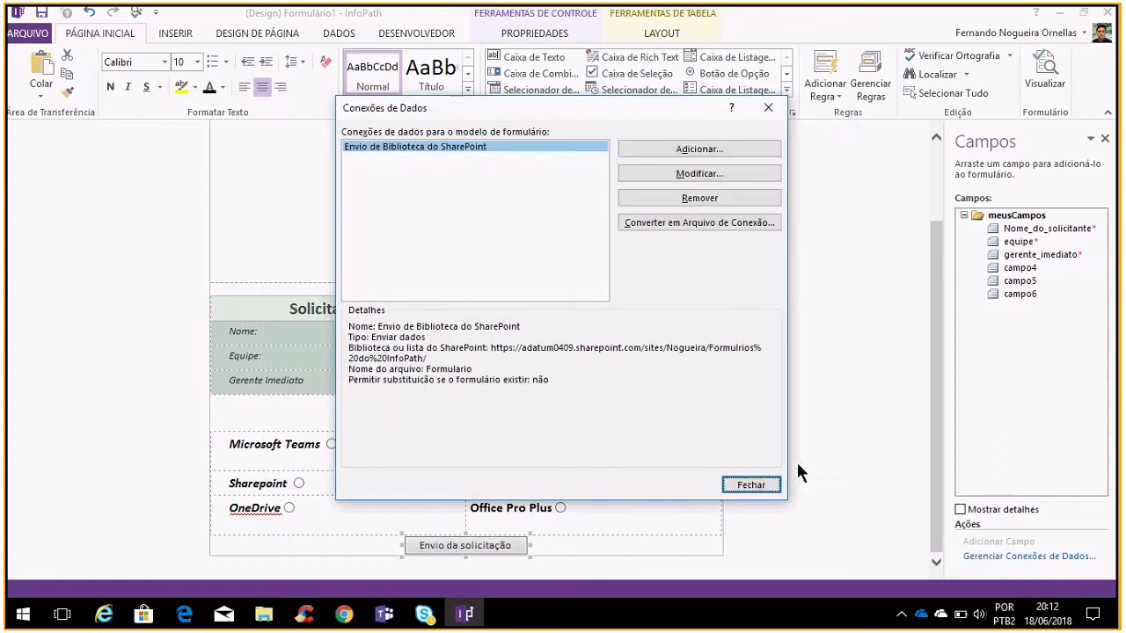
{"action": "left_click", "coordinate": [753, 483]}
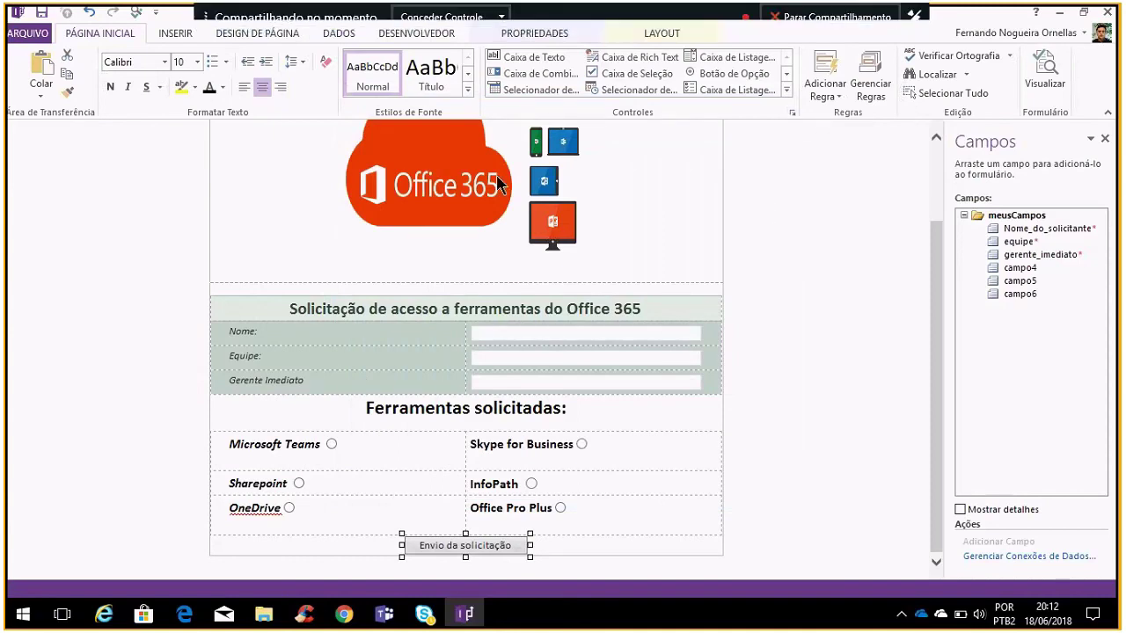
Browse the ribbon tabs and close the form's submit options unchanged
{"action": "left_click", "coordinate": [191, 35]}
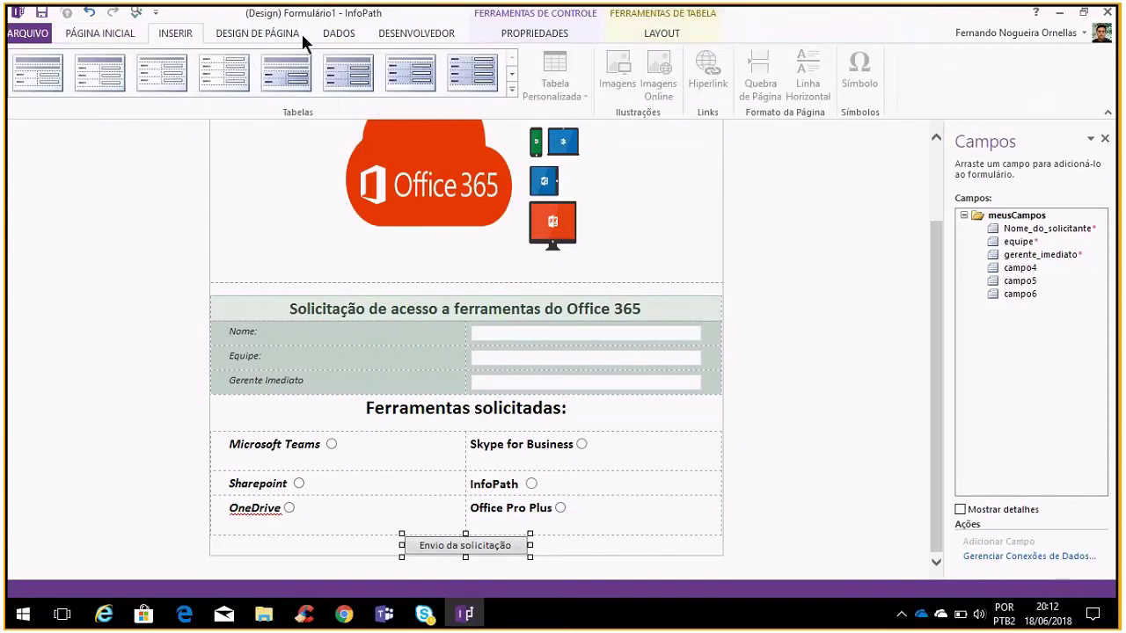
{"action": "left_click", "coordinate": [250, 35]}
{"action": "left_click", "coordinate": [376, 38]}
{"action": "left_click", "coordinate": [336, 31]}
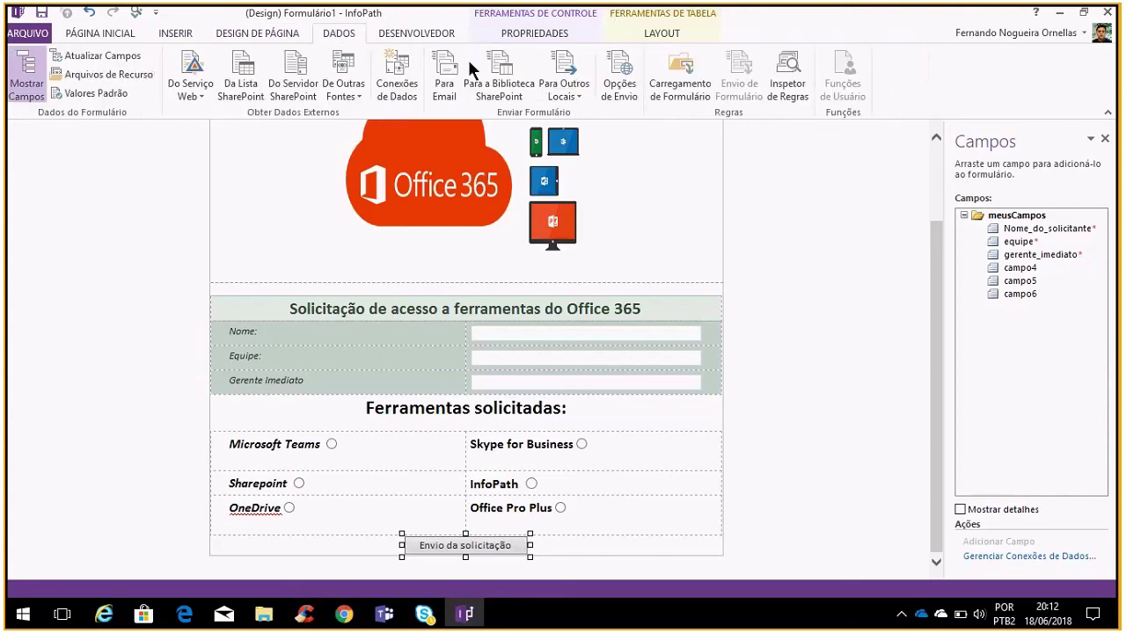
{"action": "left_click", "coordinate": [623, 91]}
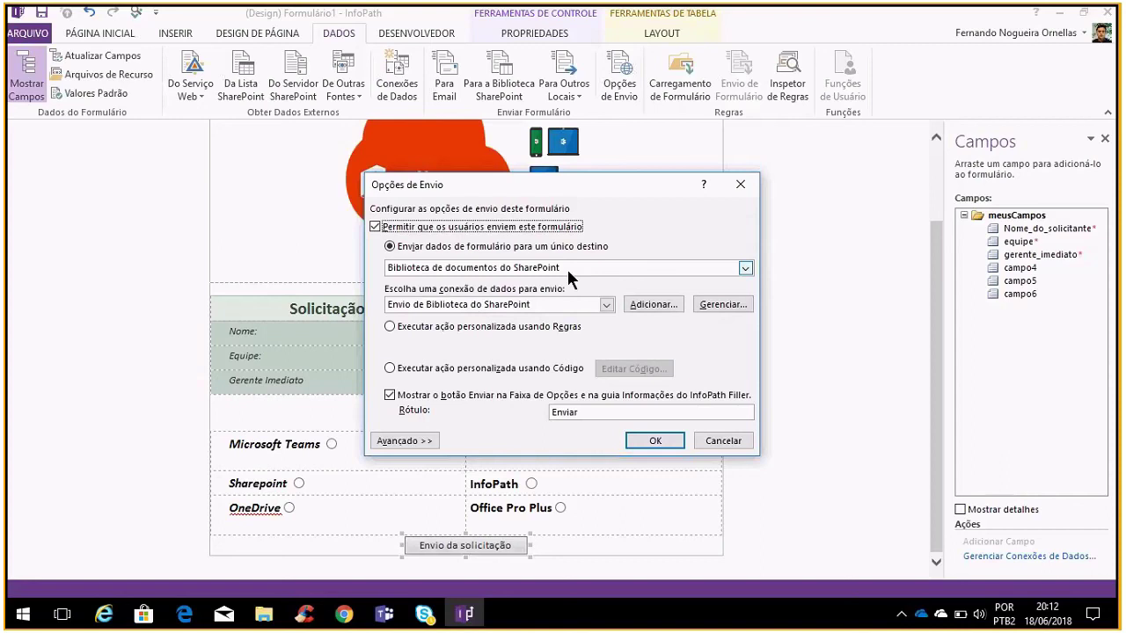
{"action": "left_click", "coordinate": [720, 440]}
Start an e-mail submit connection with the recipient and Cc addresses filled in
{"action": "left_click", "coordinate": [456, 92]}
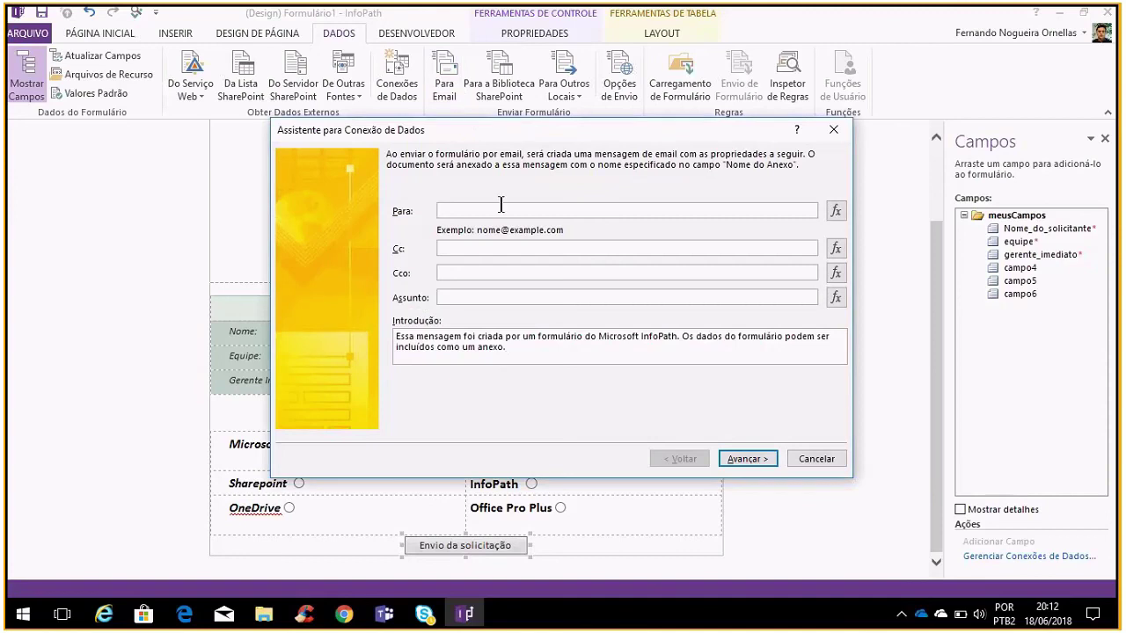
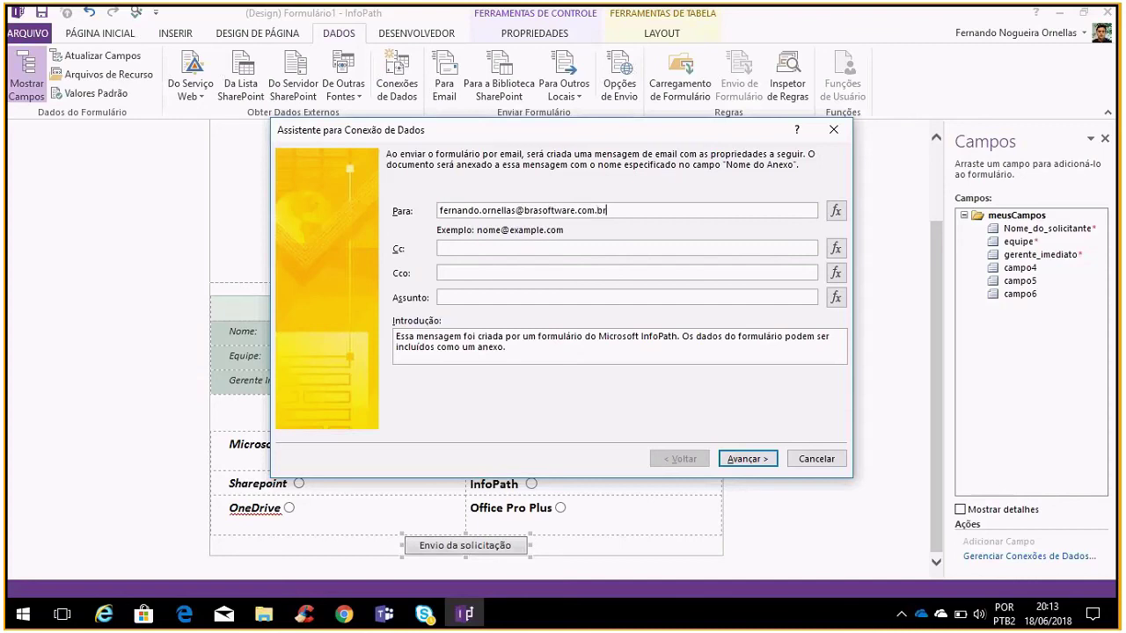
{"action": "left_click", "coordinate": [470, 248]}
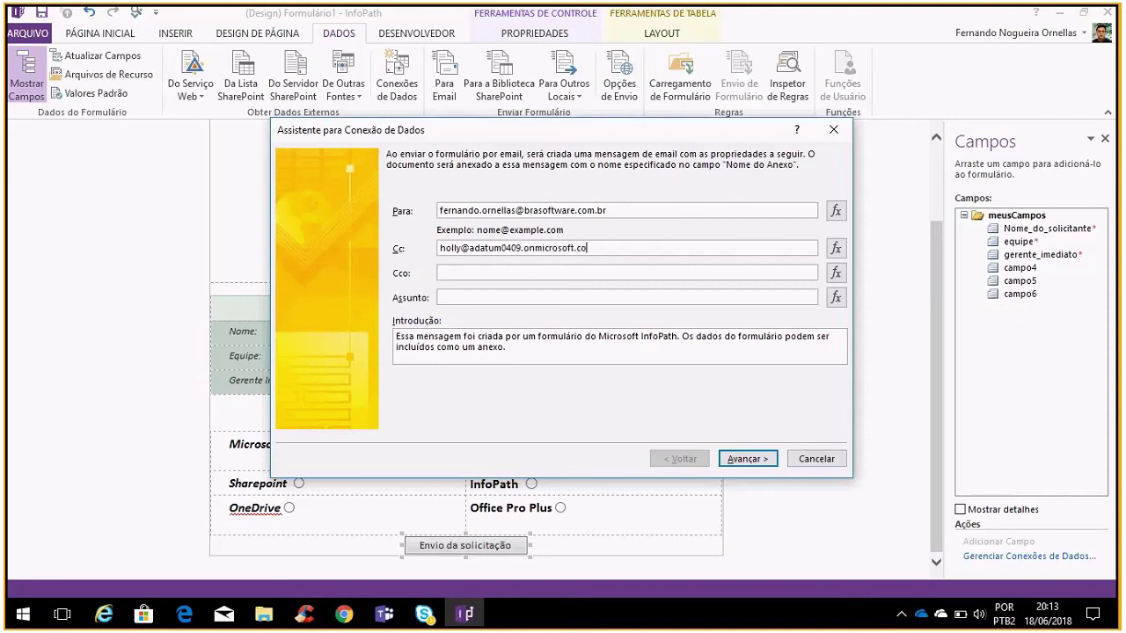
Set subject Formulário, keep attachment Formulario, and finish the Envio de Email connection
{"action": "left_click", "coordinate": [747, 458]}
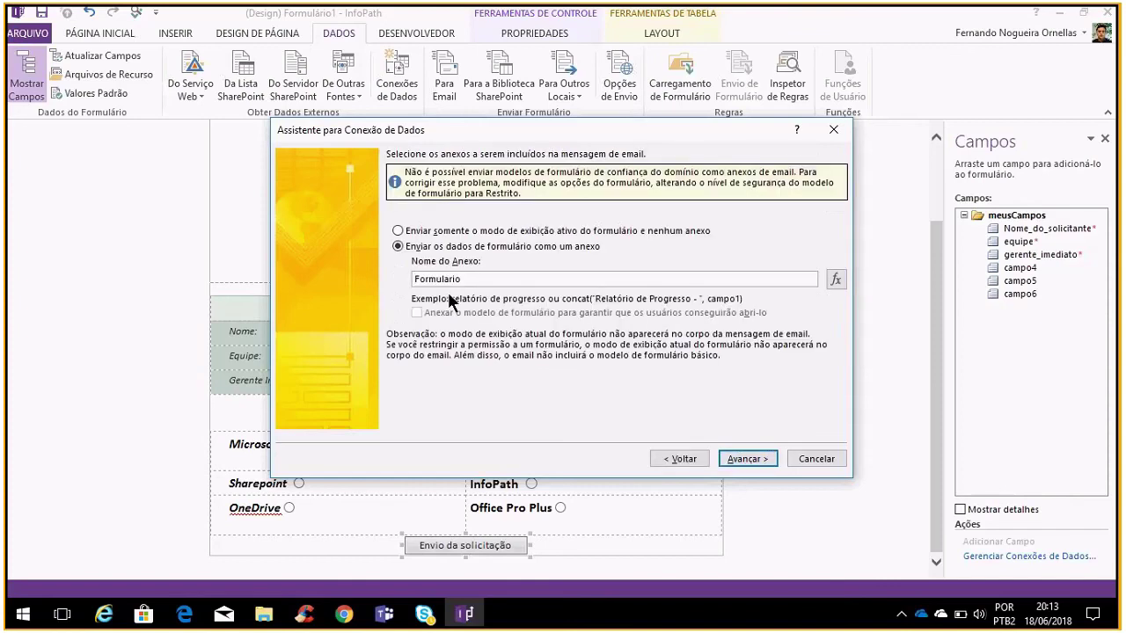
{"action": "left_click", "coordinate": [679, 458]}
{"action": "left_click", "coordinate": [512, 297]}
{"action": "type", "text": "Formulário"}
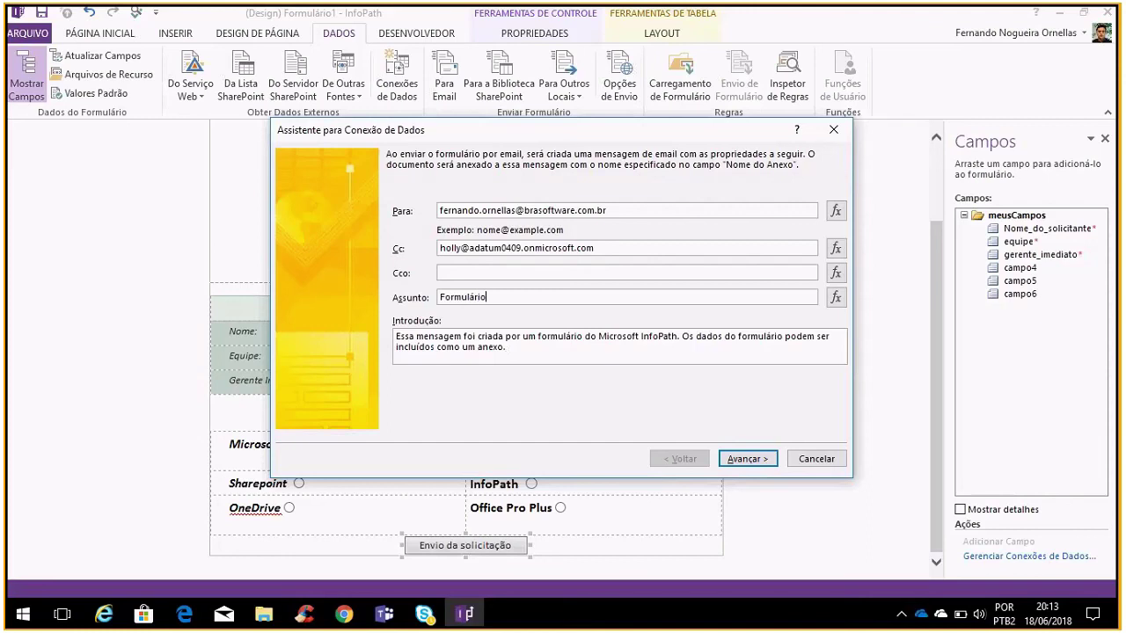
{"action": "left_click", "coordinate": [737, 459]}
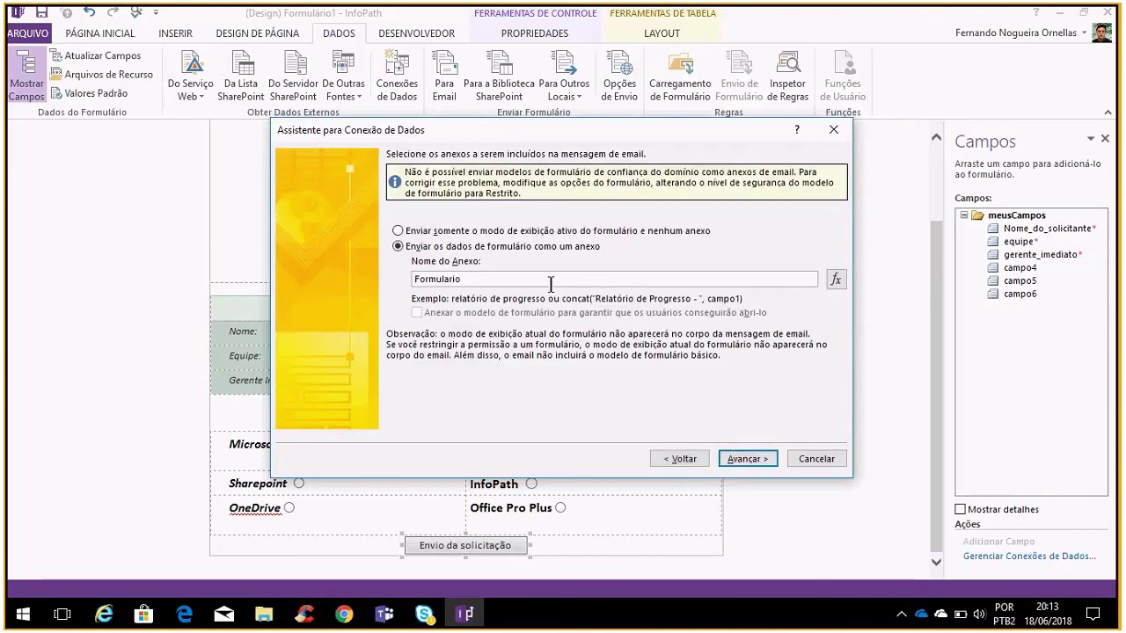
{"action": "left_click", "coordinate": [747, 460]}
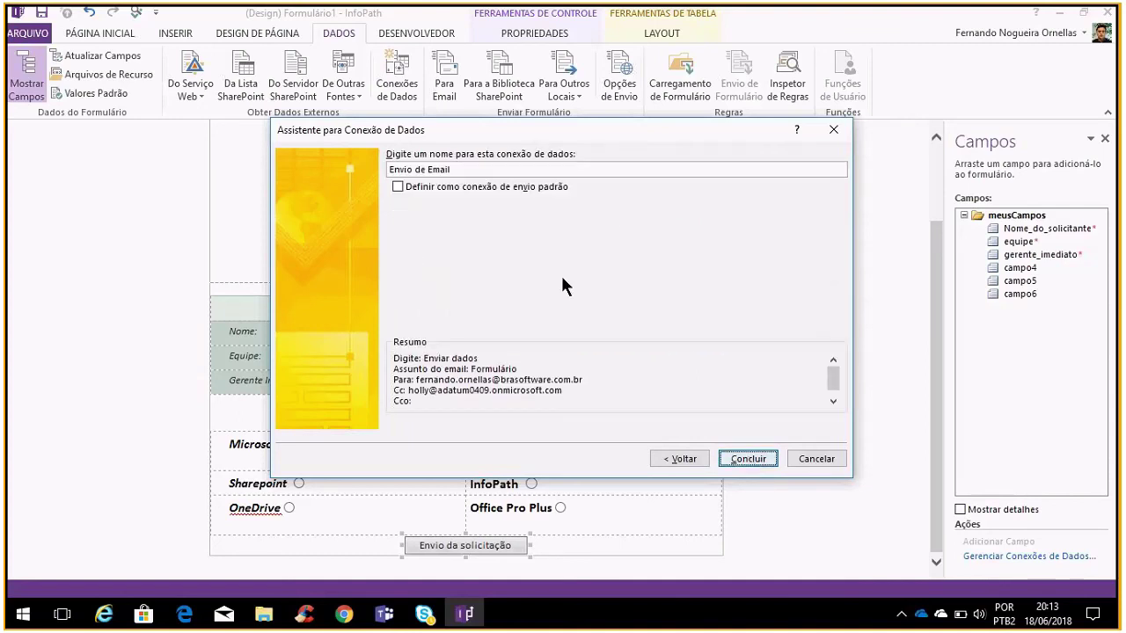
{"action": "left_click", "coordinate": [763, 455]}
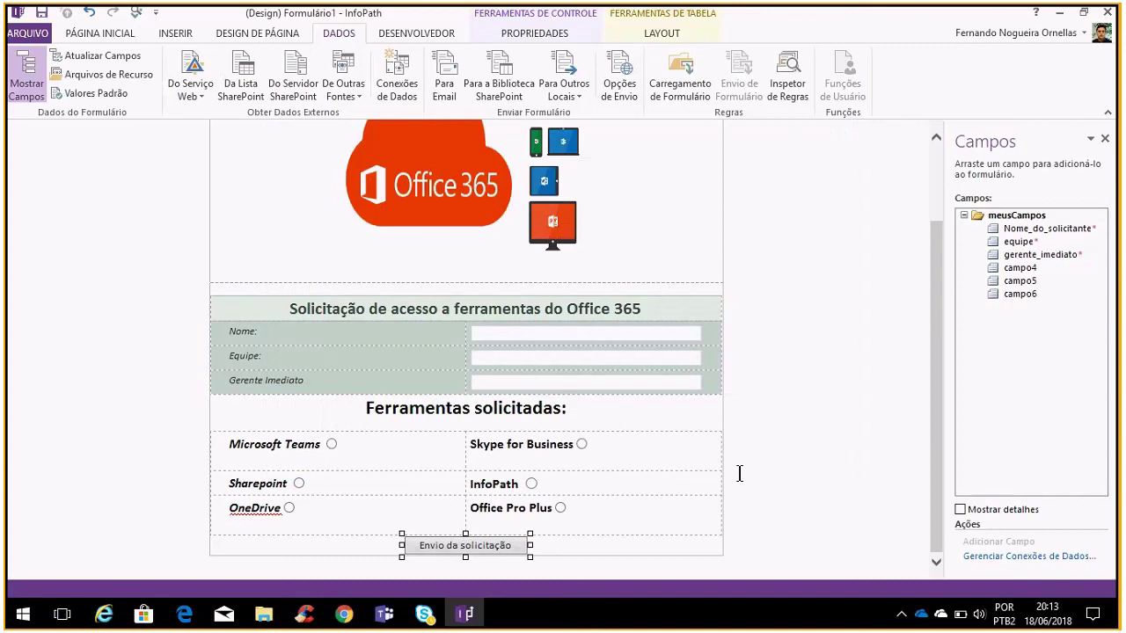
Open the Arquivo menu and show the Publicar choices
{"action": "scroll", "coordinate": [739, 474], "scroll_direction": "up", "scroll_amount": 3}
{"action": "scroll", "coordinate": [739, 474], "scroll_direction": "down", "scroll_amount": 3}
{"action": "scroll", "coordinate": [730, 440], "scroll_direction": "up", "scroll_amount": 3}
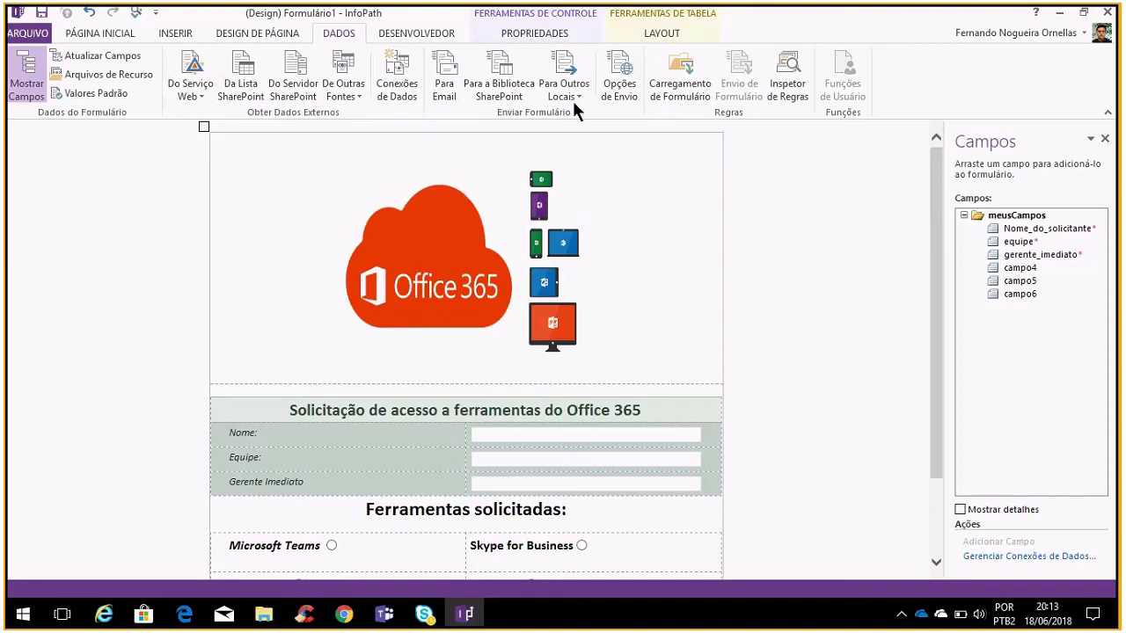
{"action": "left_click", "coordinate": [33, 34]}
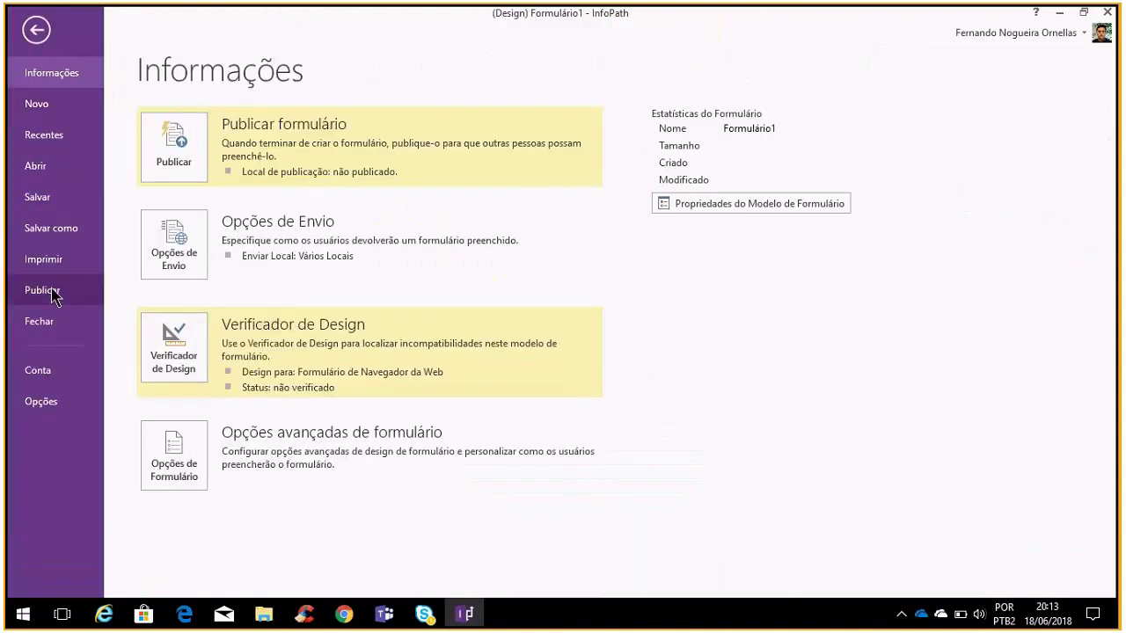
{"action": "left_click", "coordinate": [44, 291]}
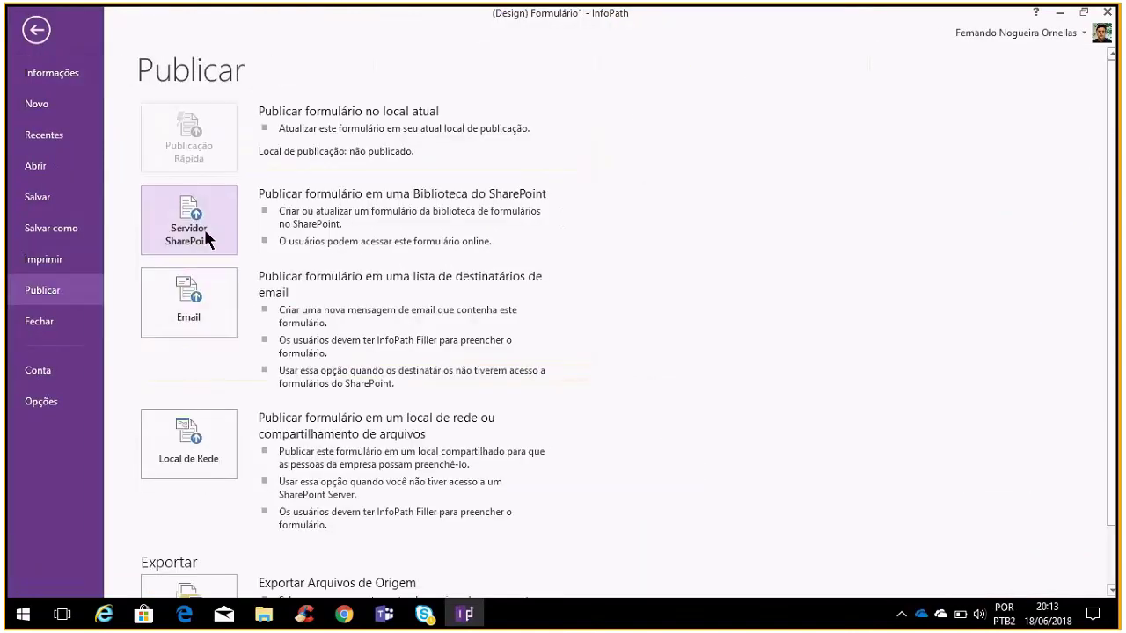
Choose publishing to a SharePoint server, saving the form template first
{"action": "scroll", "coordinate": [189, 319], "scroll_direction": "down", "scroll_amount": 1}
{"action": "scroll", "coordinate": [191, 327], "scroll_direction": "up", "scroll_amount": 1}
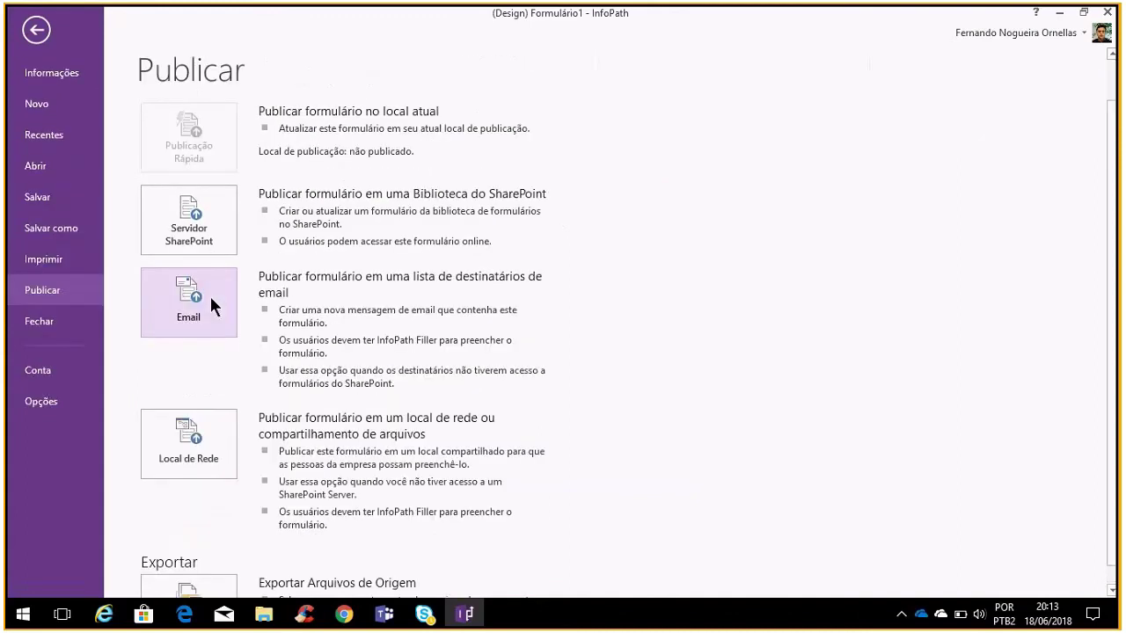
{"action": "left_click", "coordinate": [202, 240]}
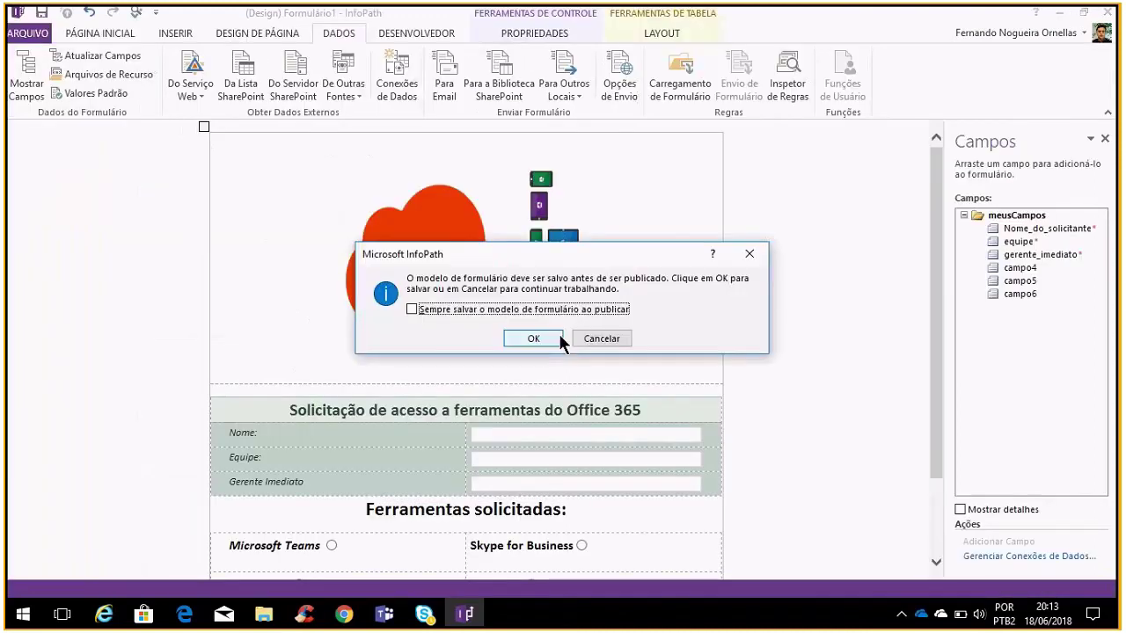
{"action": "left_click", "coordinate": [545, 338]}
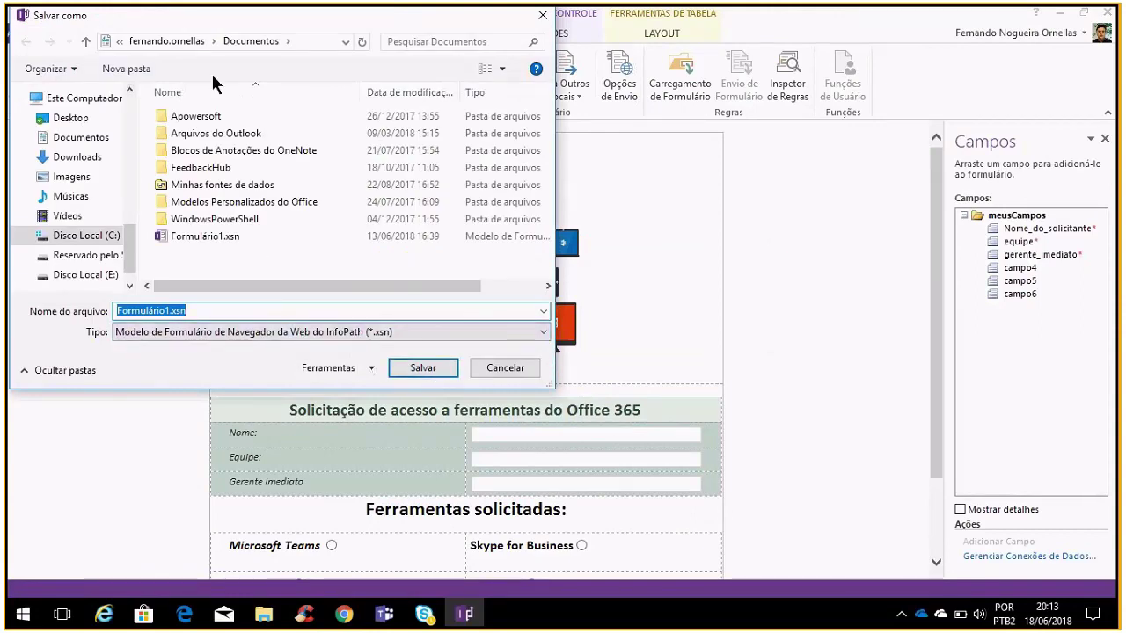
{"action": "left_click", "coordinate": [412, 366]}
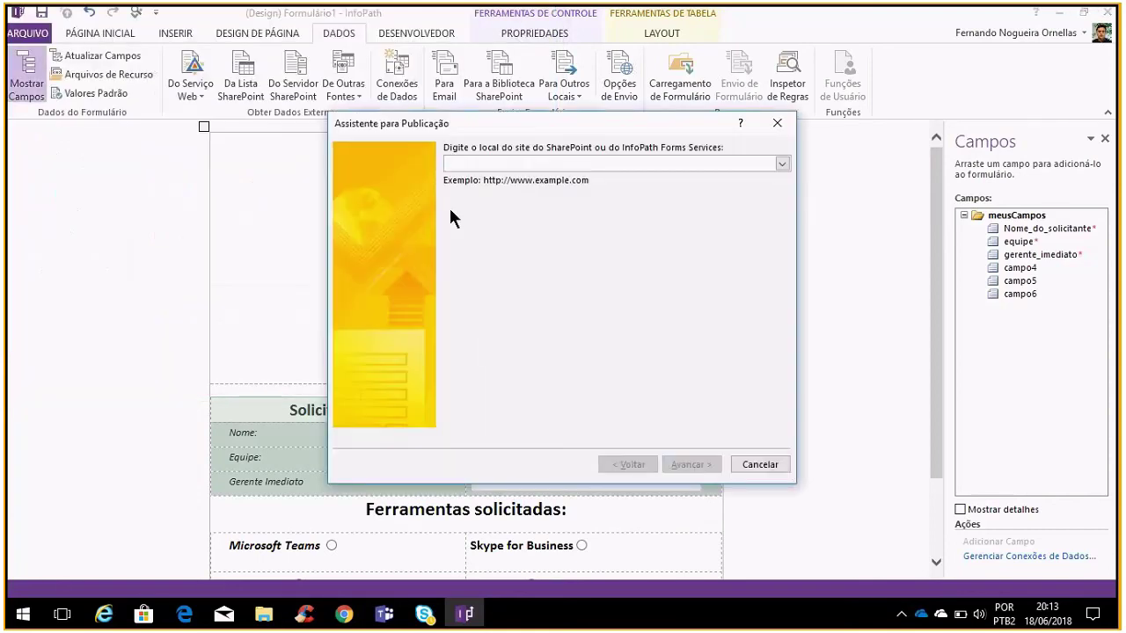
Pick the SharePoint site address from the list and connect to it
{"action": "left_click", "coordinate": [782, 165]}
{"action": "left_click", "coordinate": [729, 163]}
{"action": "key", "text": "ctrl+v"}
{"action": "left_click", "coordinate": [704, 463]}
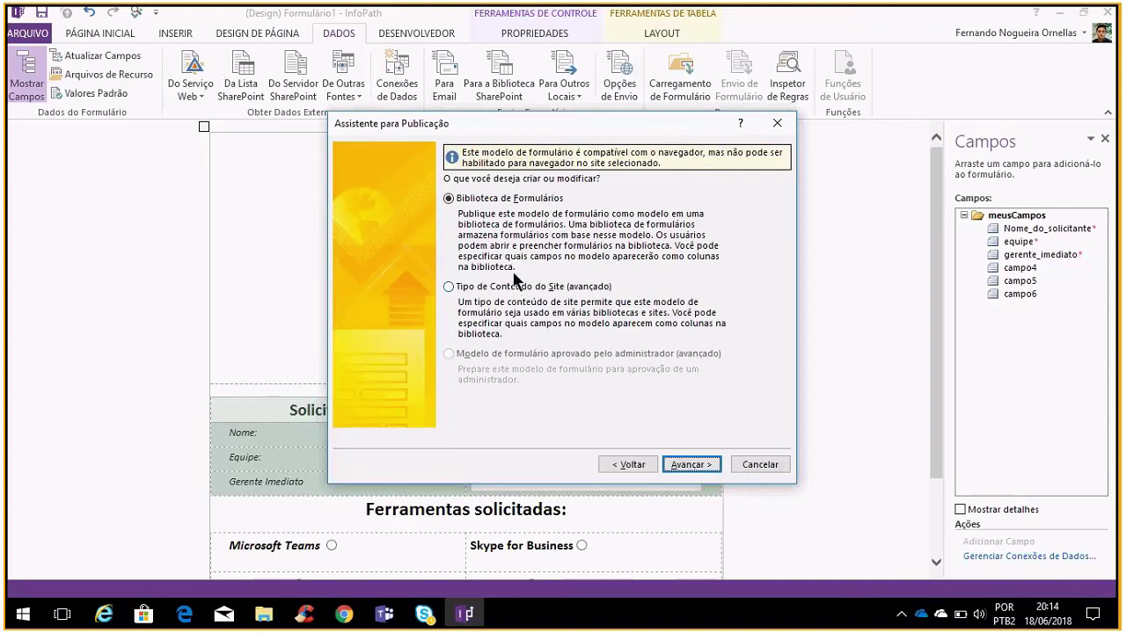
Keep Biblioteca de Formulários and update the existing Formulários do InfoPath library
{"action": "left_click", "coordinate": [690, 464]}
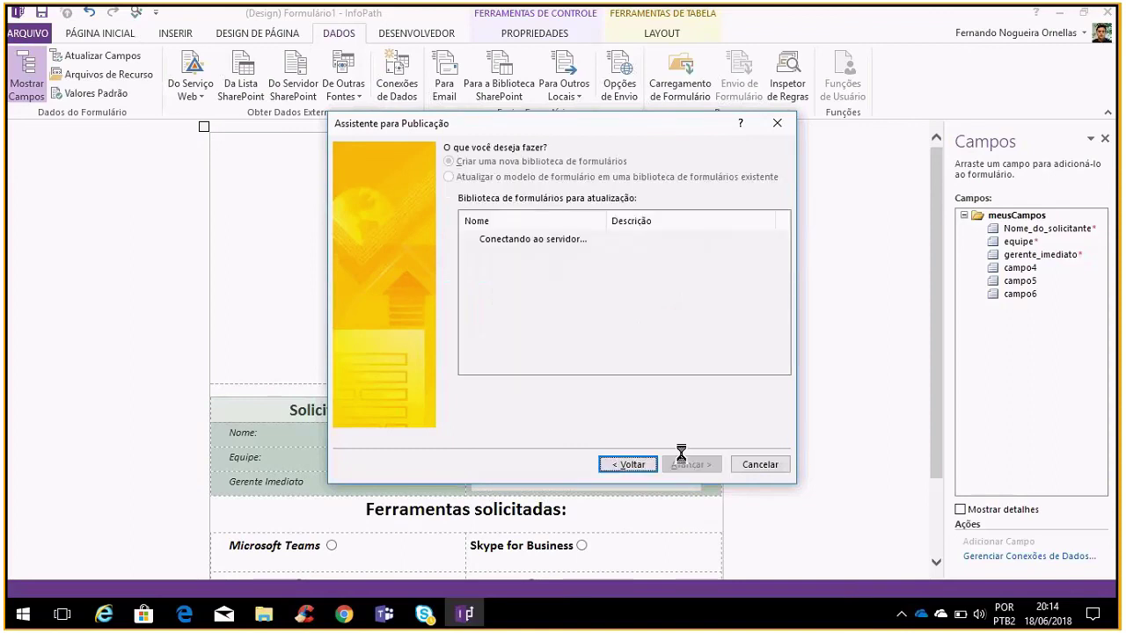
{"action": "left_click", "coordinate": [484, 177]}
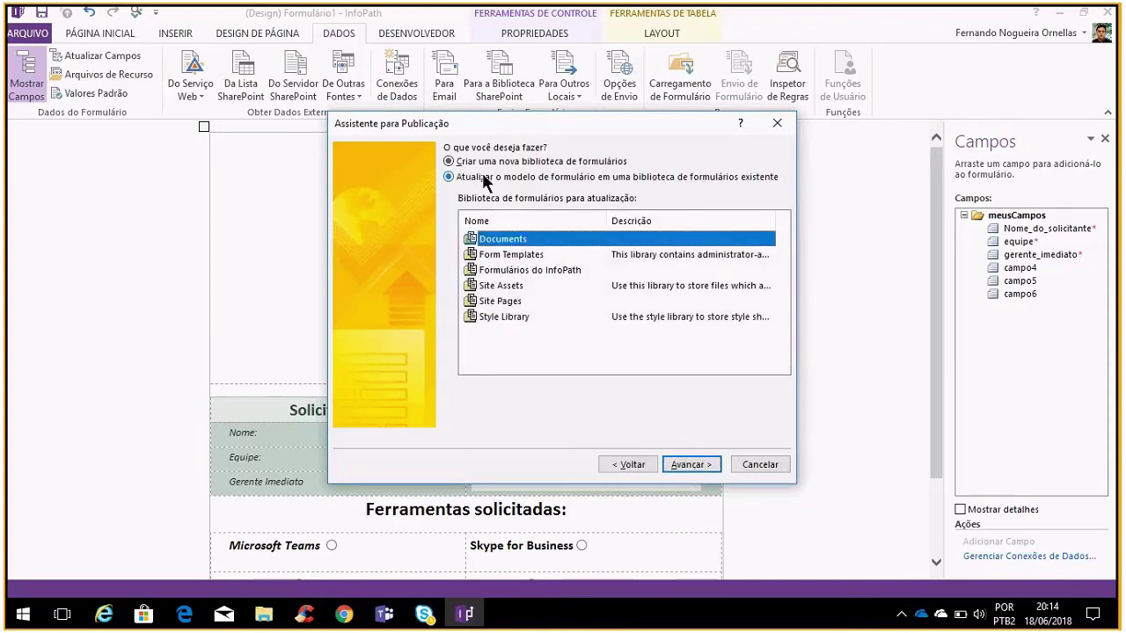
{"action": "left_click", "coordinate": [541, 270]}
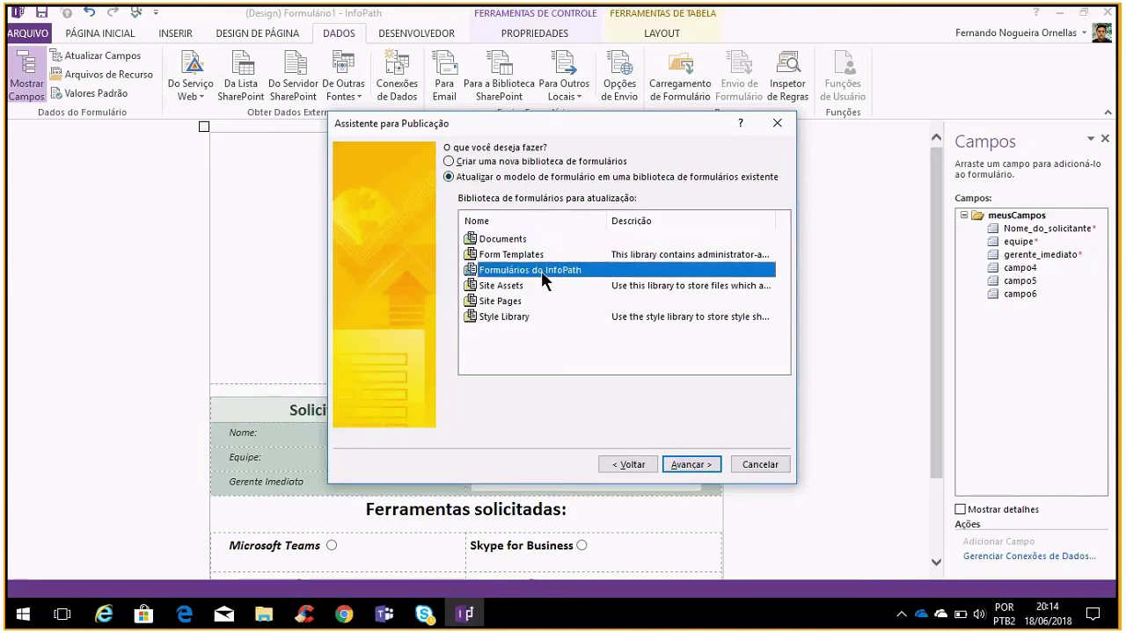
{"action": "left_click", "coordinate": [698, 472]}
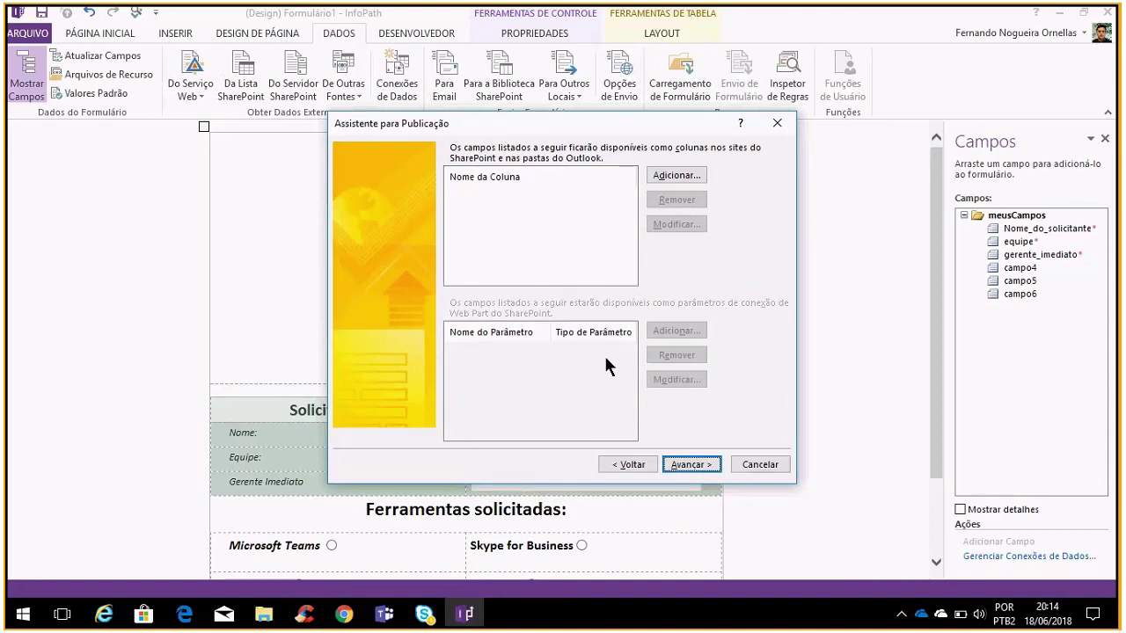
Go past the columns page and publish the template to the Formulários do InfoPath library
{"action": "left_click", "coordinate": [692, 464]}
{"action": "left_click", "coordinate": [739, 465]}
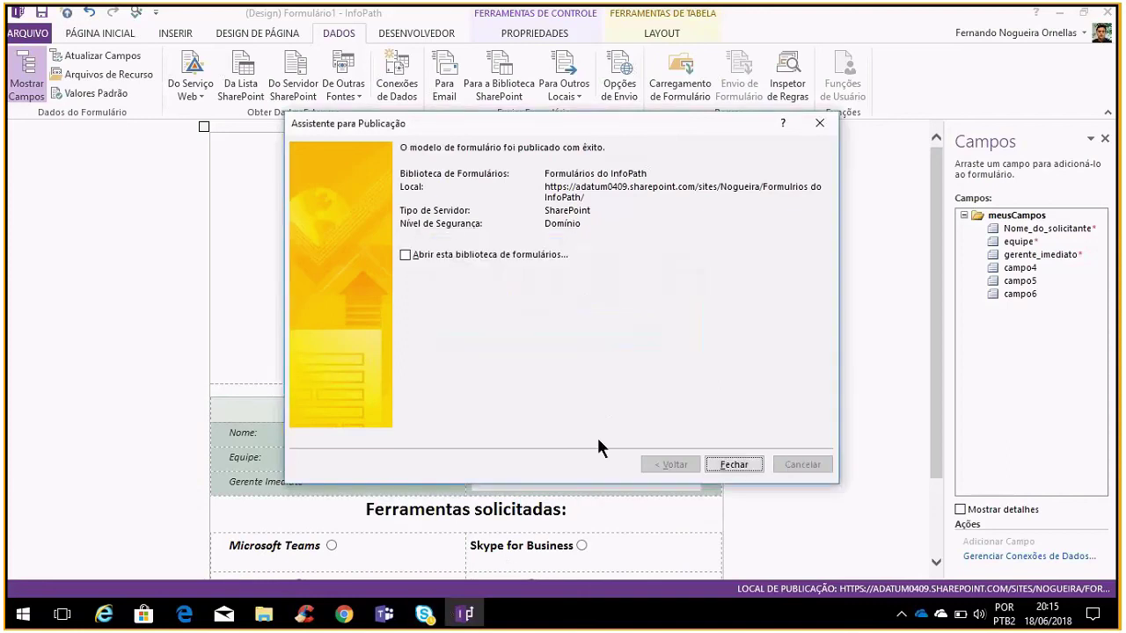
Close the Publishing Wizard's success confirmation to return to the form design
{"action": "left_click", "coordinate": [734, 465]}
{"action": "scroll", "coordinate": [681, 372], "scroll_direction": "down", "scroll_amount": 1}
{"action": "scroll", "coordinate": [687, 221], "scroll_direction": "up", "scroll_amount": 1}
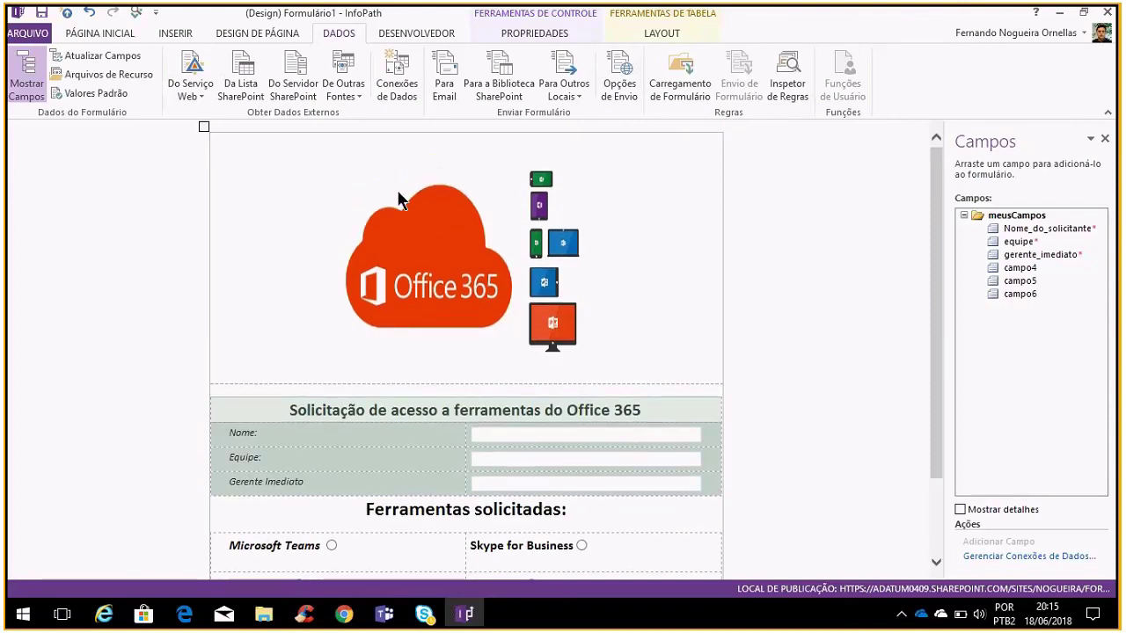
Look over the Desenvolvedor, Página Inicial and Inserir ribbons, then bring the Skype Conversa call window forward
{"action": "left_click", "coordinate": [424, 31]}
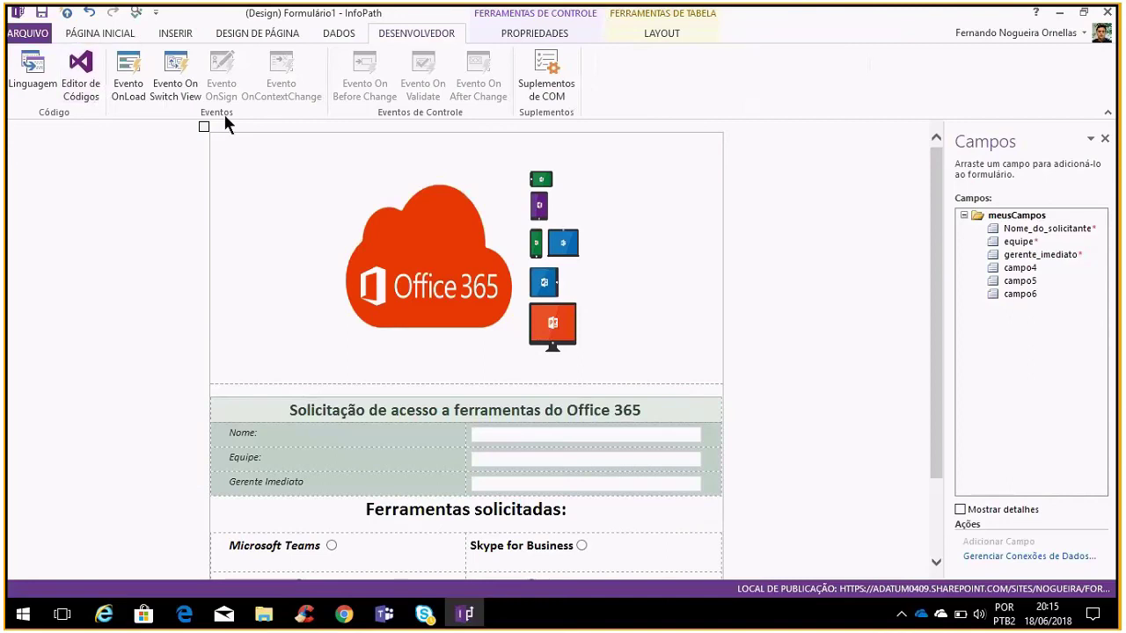
{"action": "left_click", "coordinate": [104, 35]}
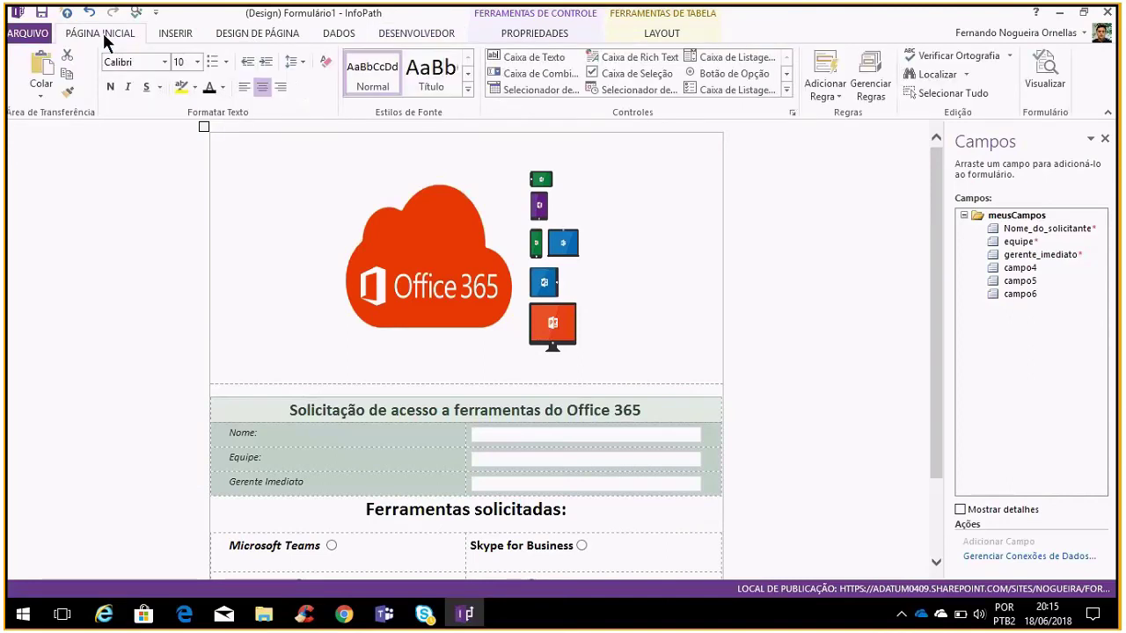
{"action": "left_click", "coordinate": [176, 36]}
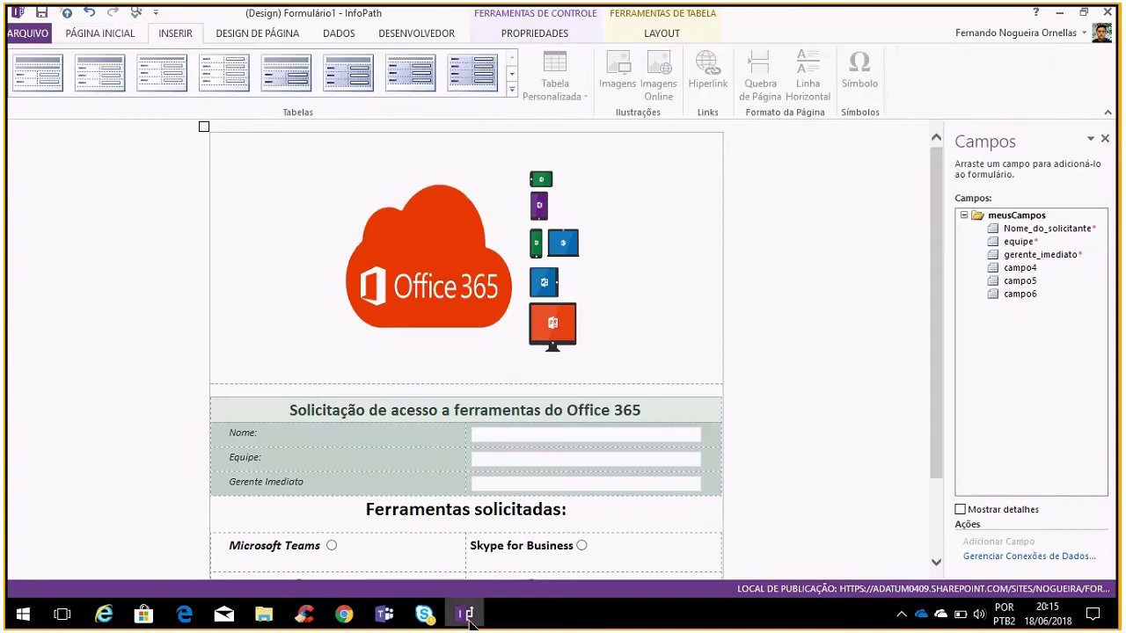
{"action": "mouse_move", "coordinate": [424, 614]}
{"action": "left_click", "coordinate": [460, 582]}
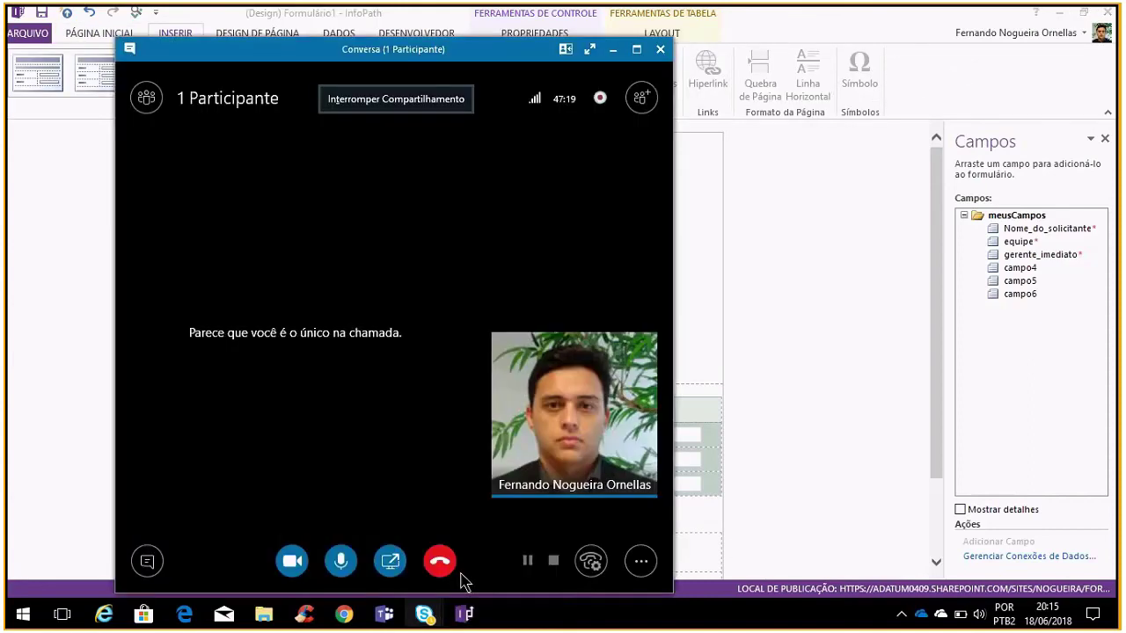